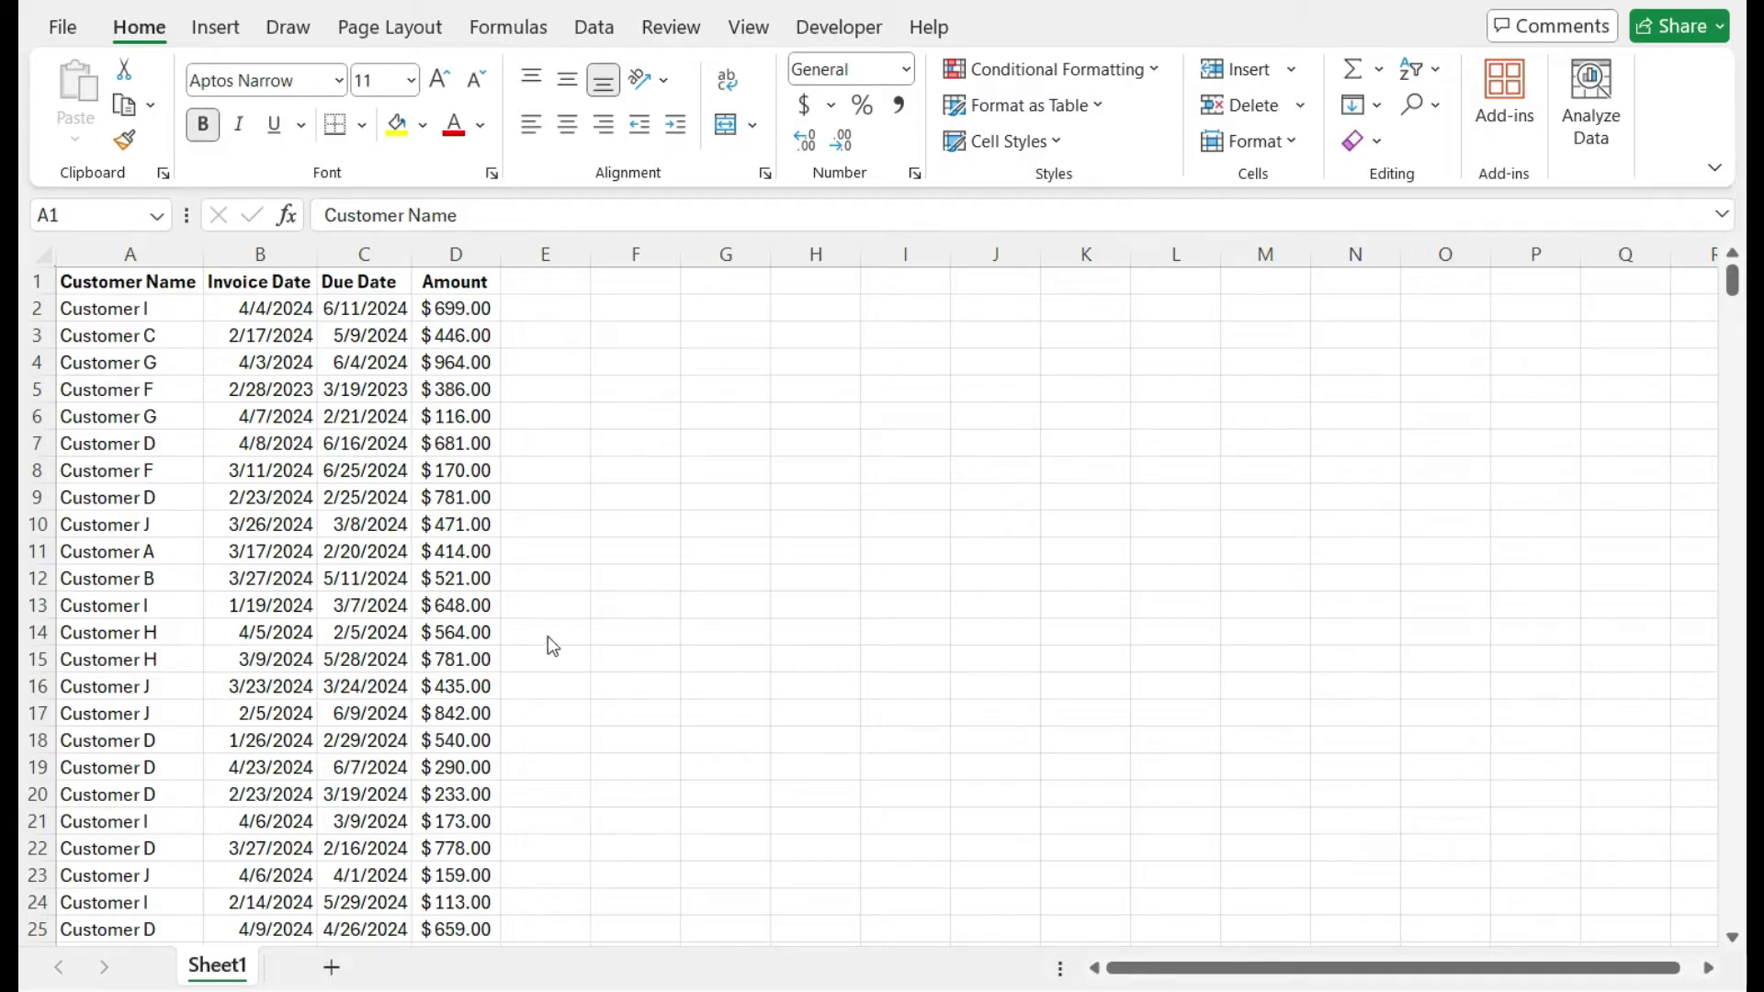
Step: Convert the invoice range A1:D501 into an Excel table with headers (Table3)
{"action": "left_click", "coordinate": [484, 602]}
{"action": "left_click", "coordinate": [225, 28]}
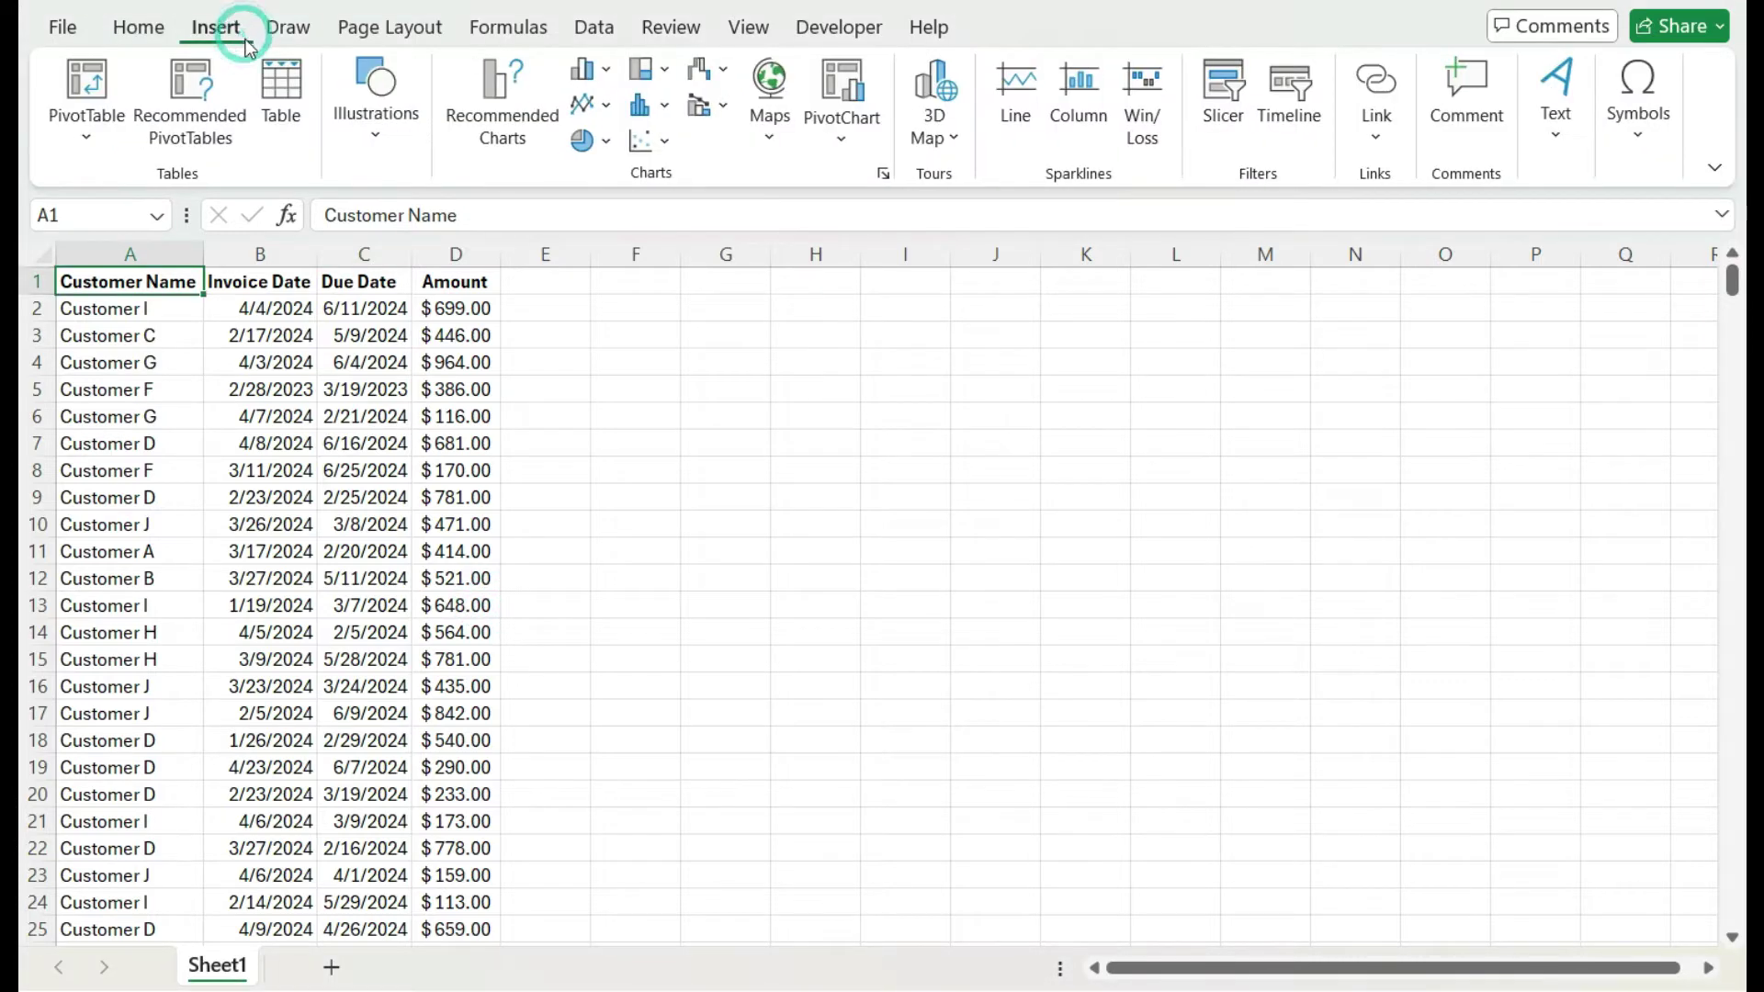
{"action": "left_click", "coordinate": [277, 84]}
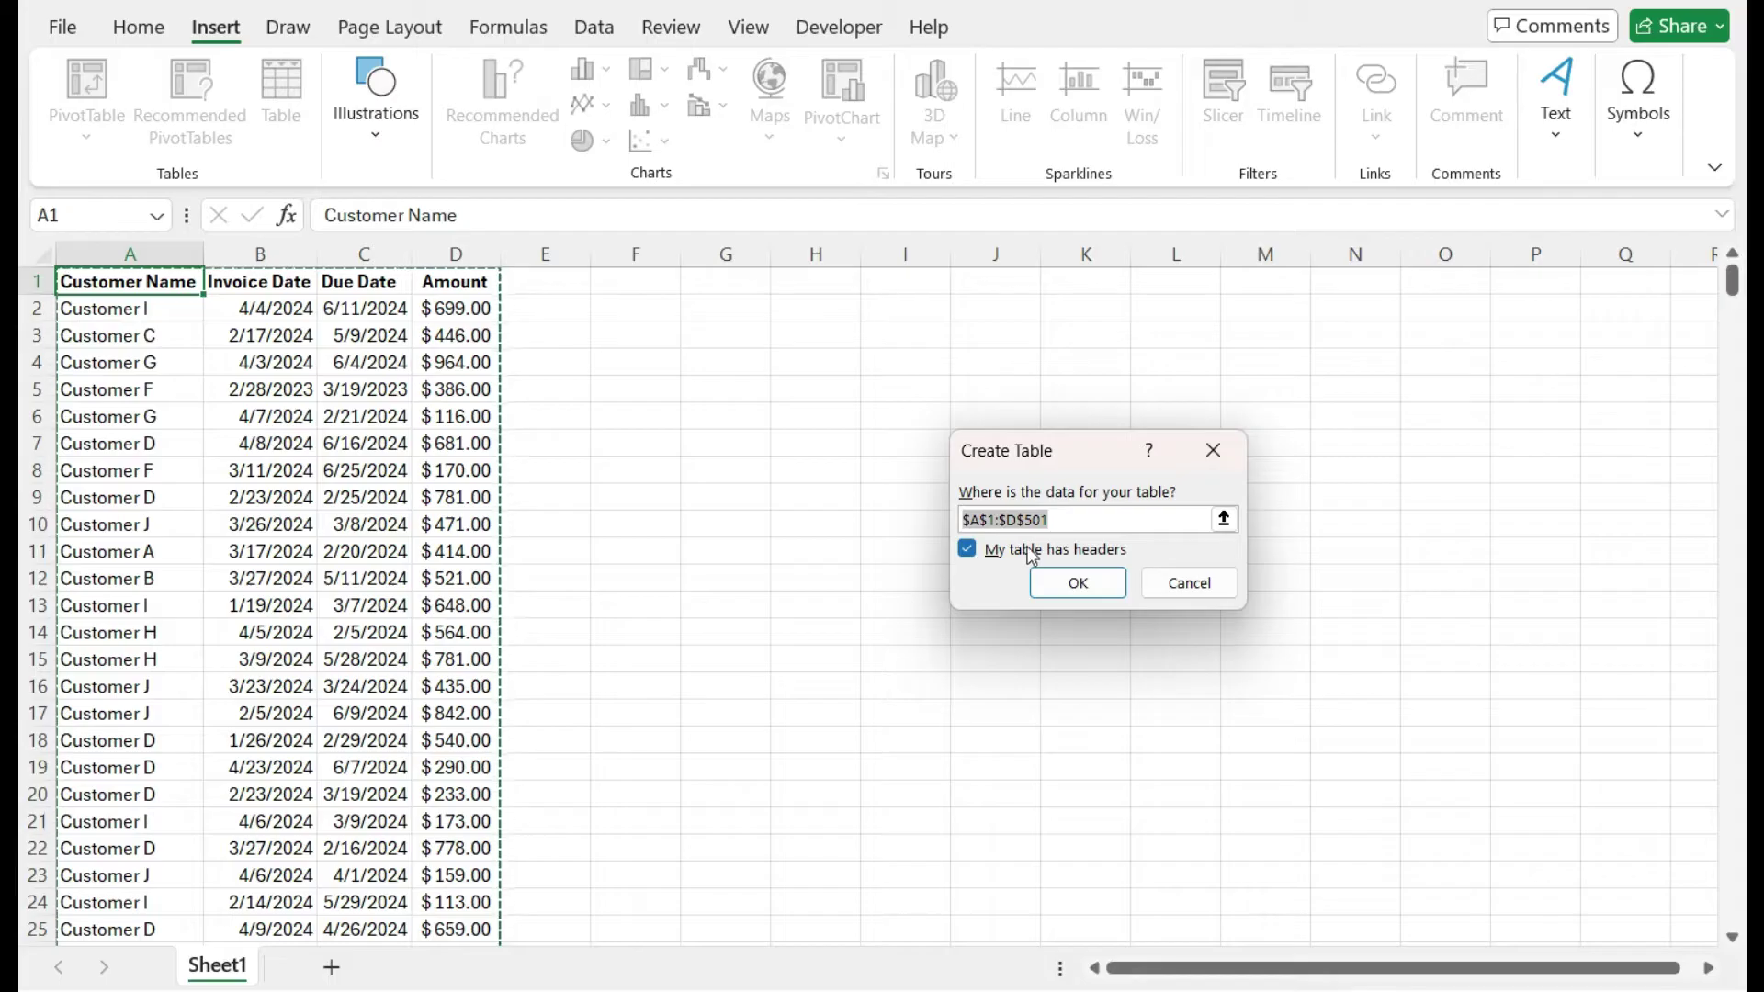
{"action": "left_click", "coordinate": [1081, 585]}
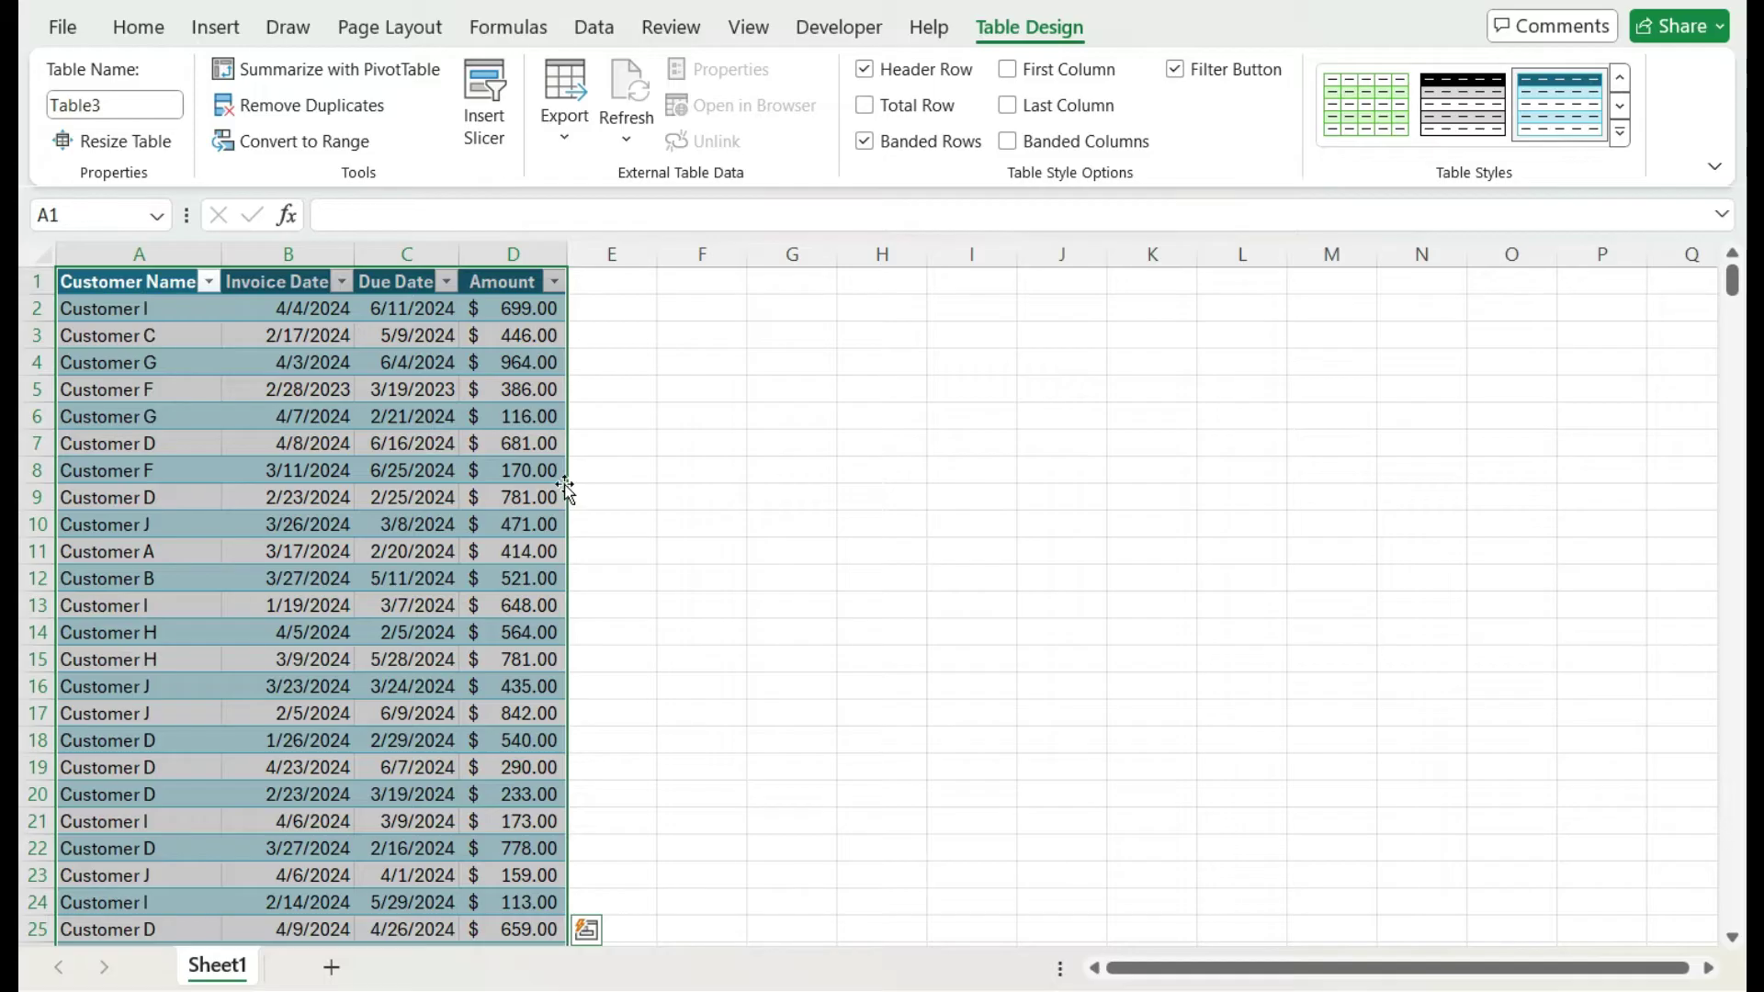
Step: Add the header 'Days Past Due' in cell E1
{"action": "left_click", "coordinate": [606, 292]}
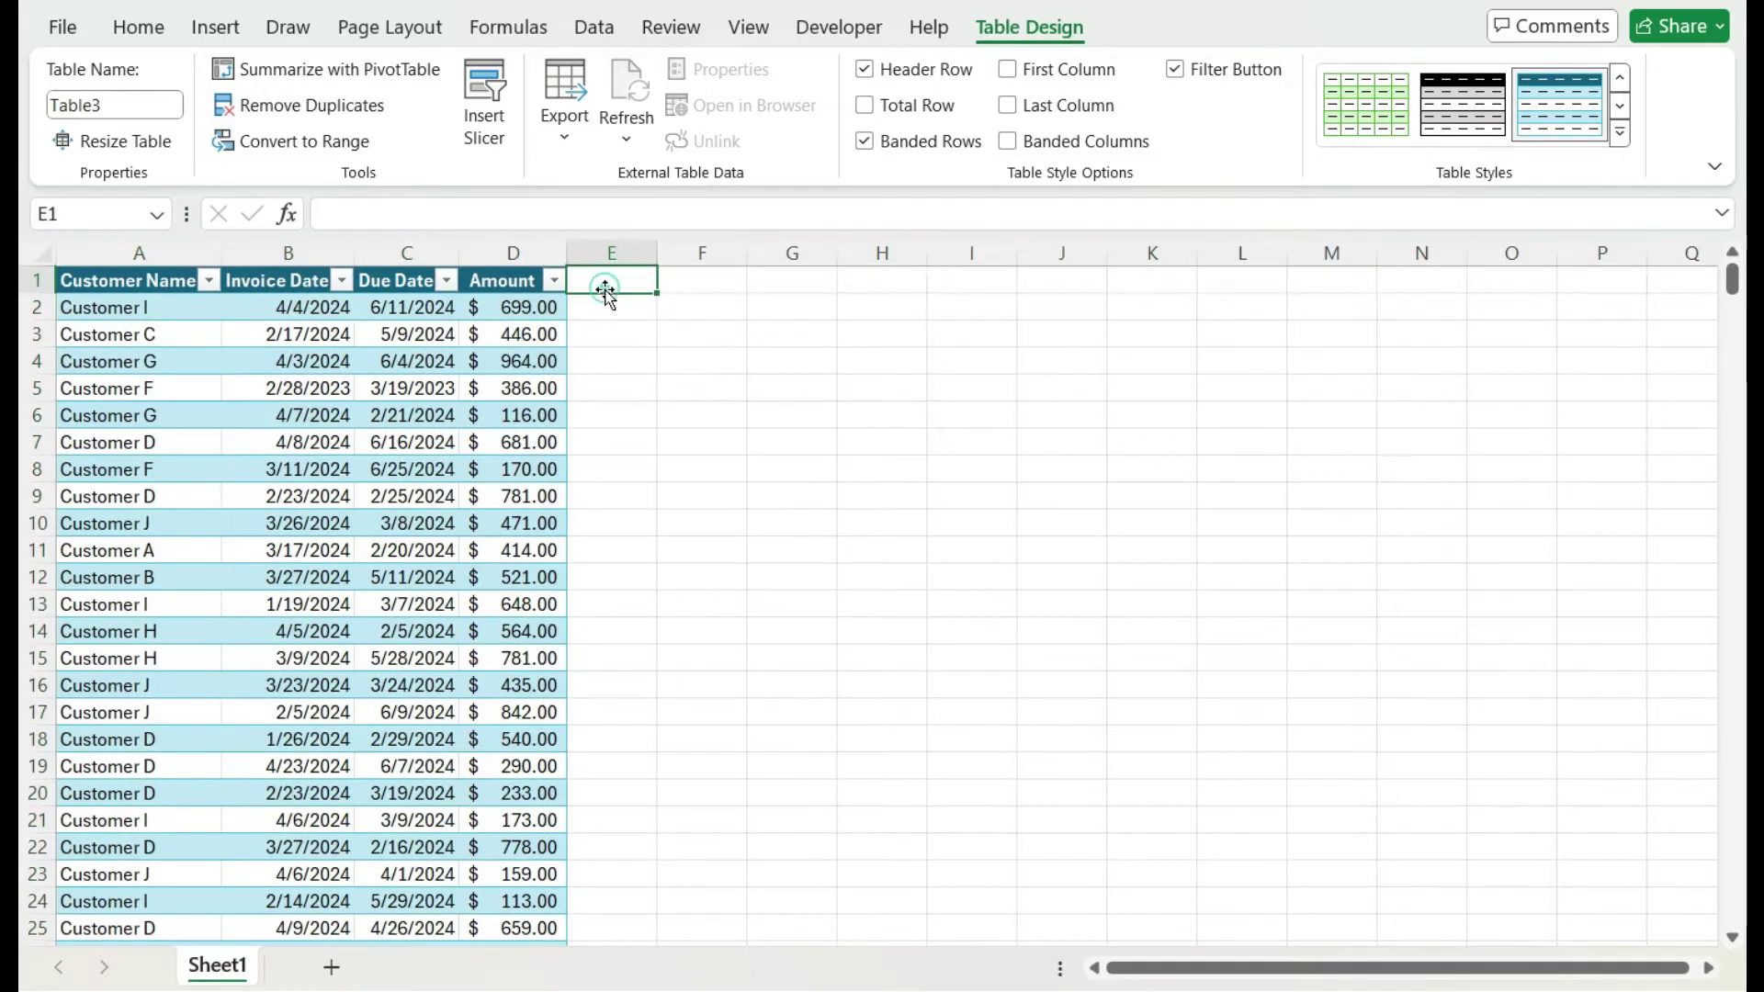
{"action": "type", "text": "Days Past Due"}
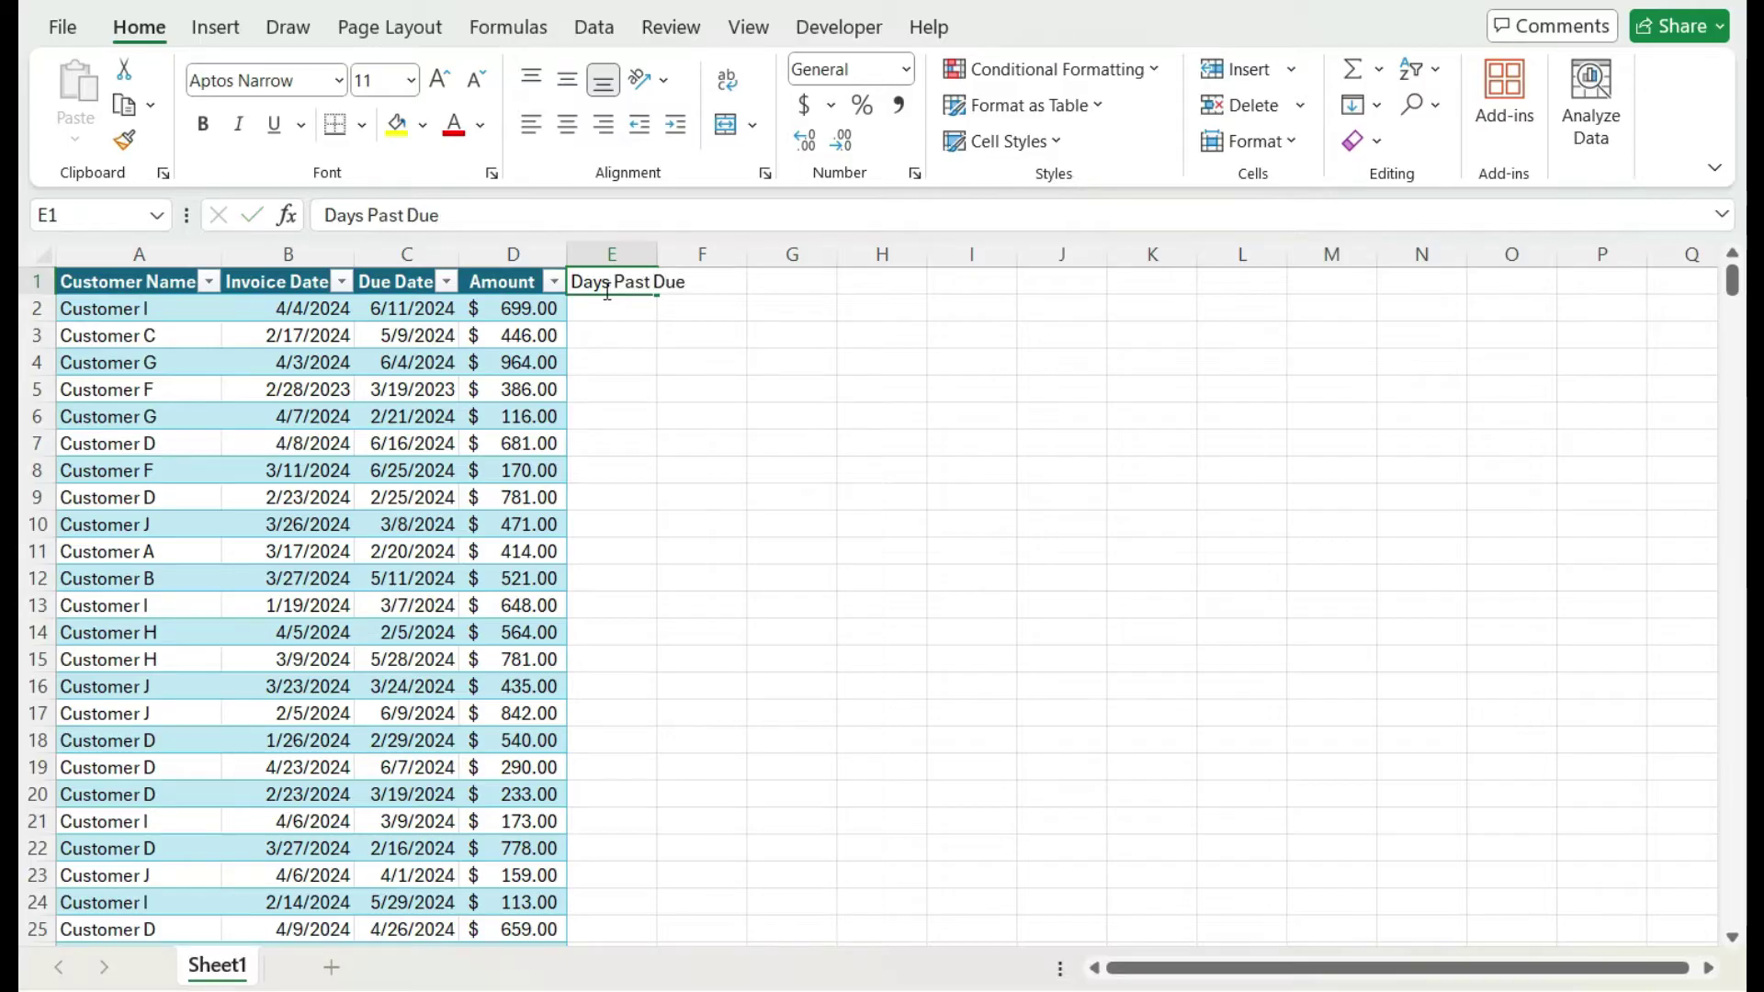
{"action": "key", "text": "Return"}
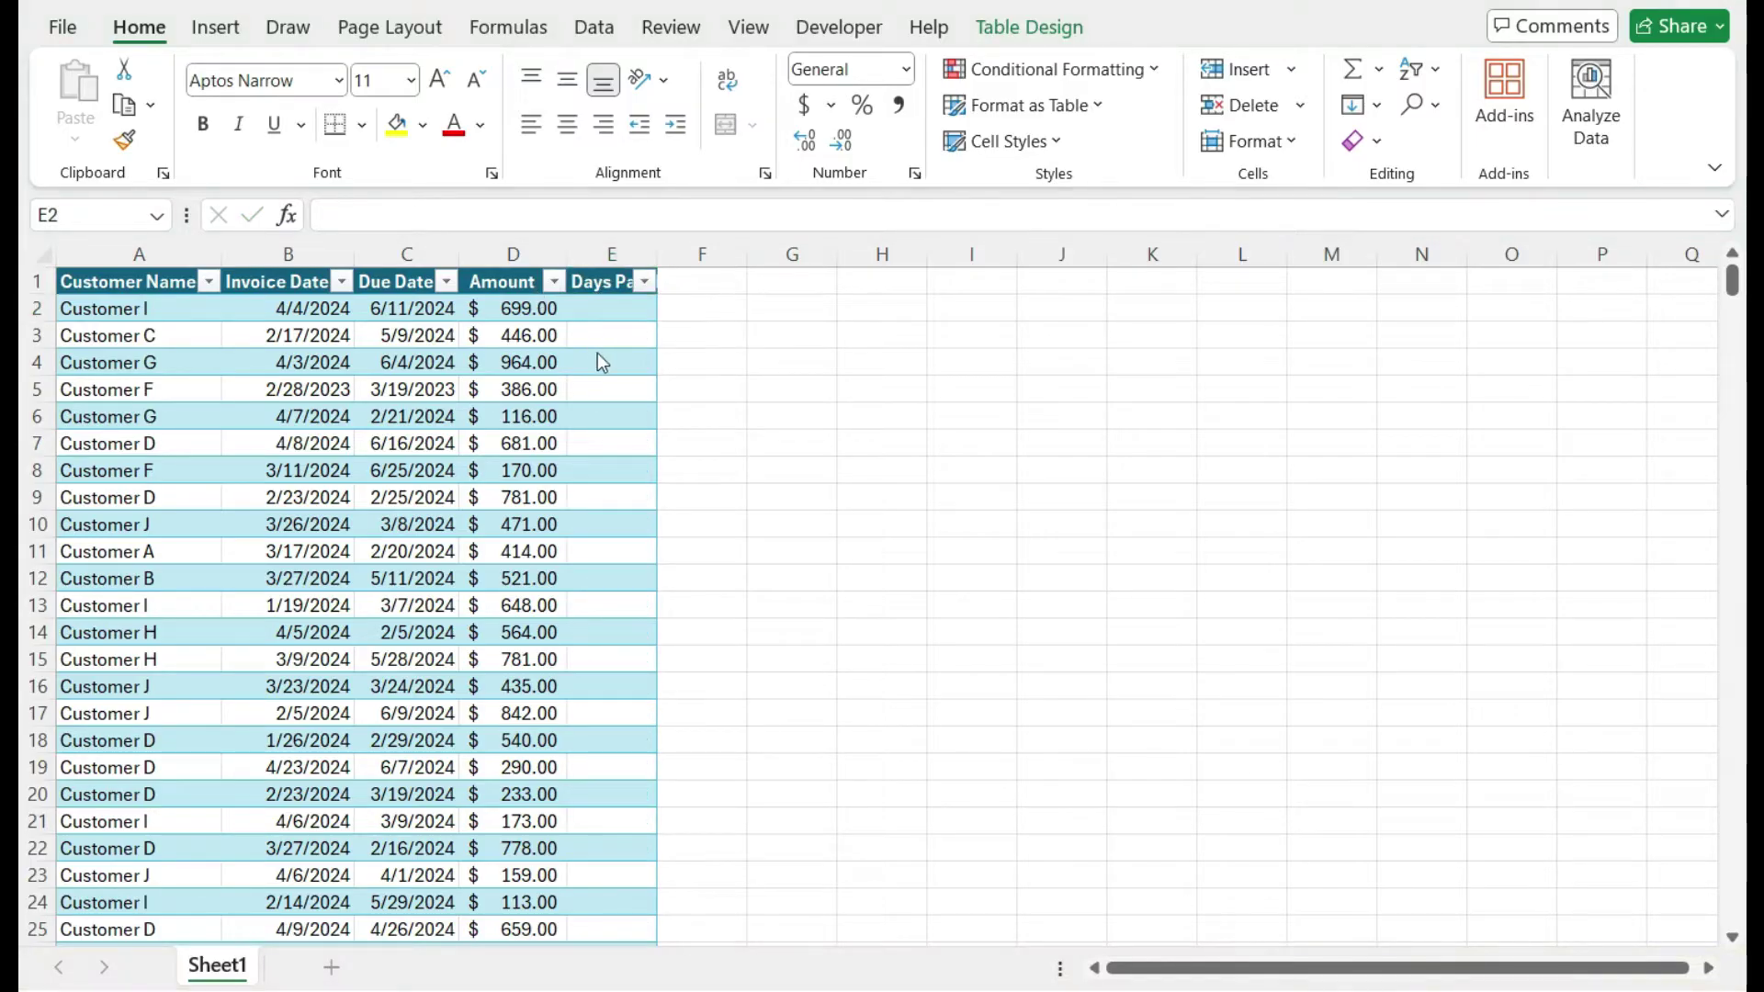
Step: Enter =IF([@[Due Date]]>TODAY(),0,TODAY()-[@[Due Date]]) in E2 to fill the column
{"action": "left_click", "coordinate": [602, 317]}
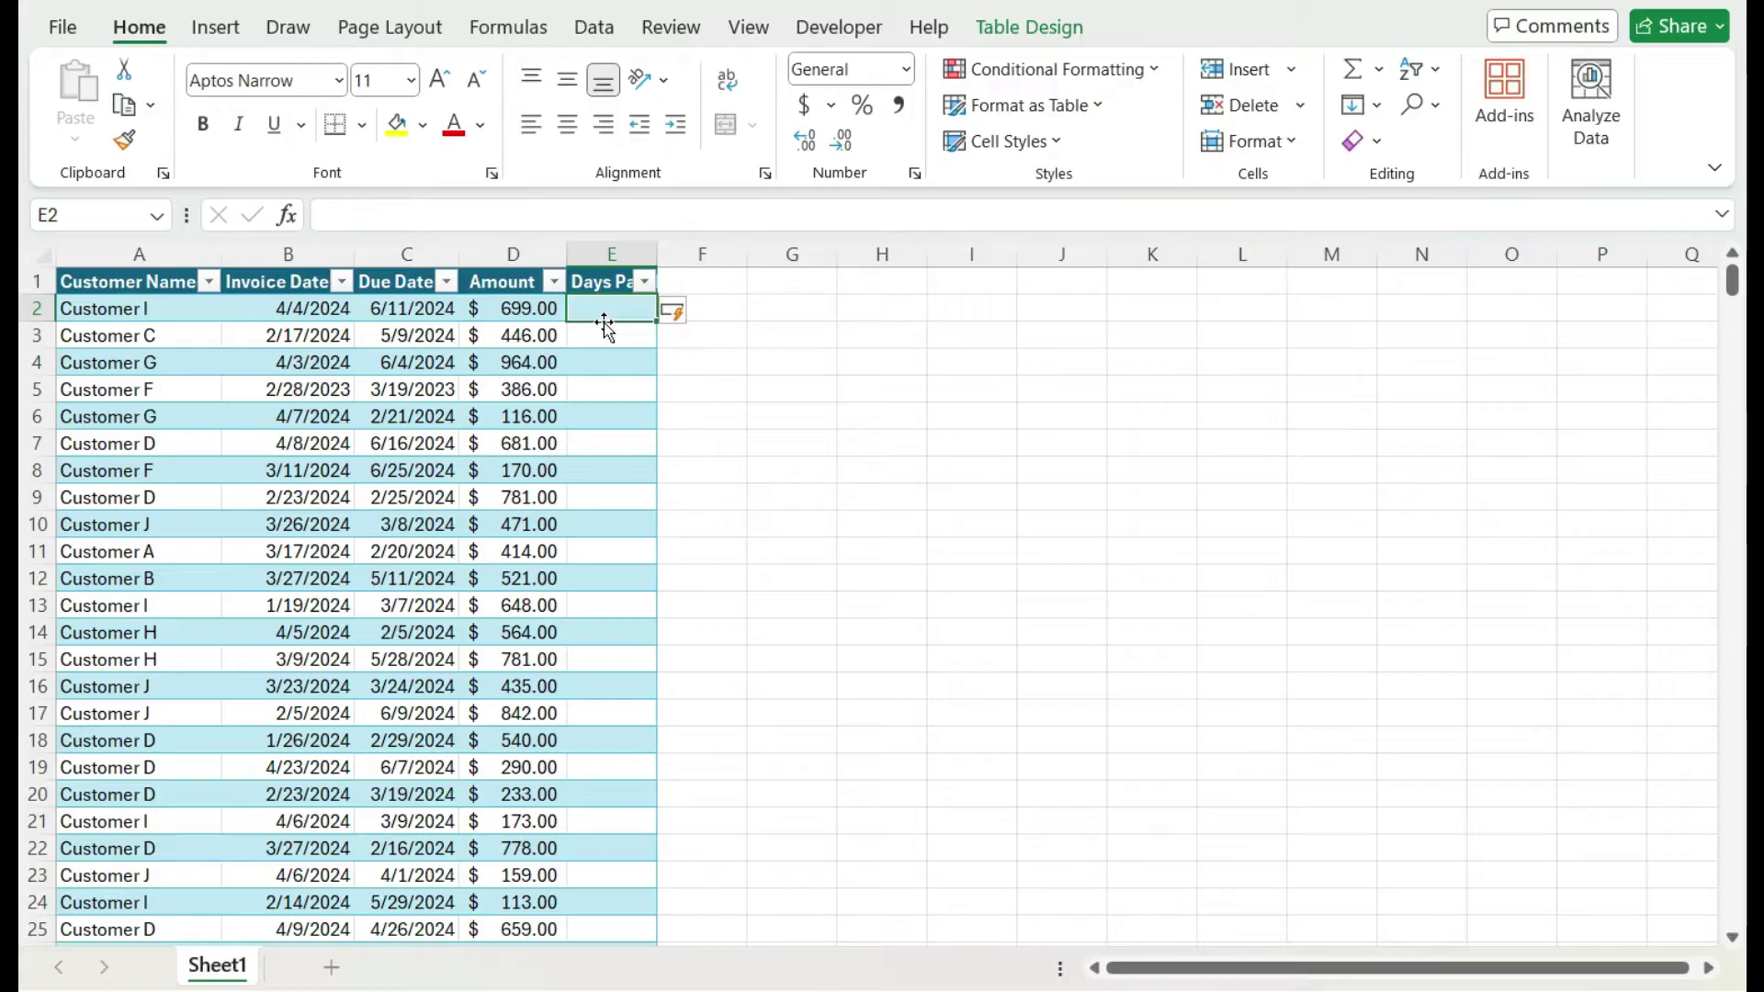
{"action": "type", "text": "=if("}
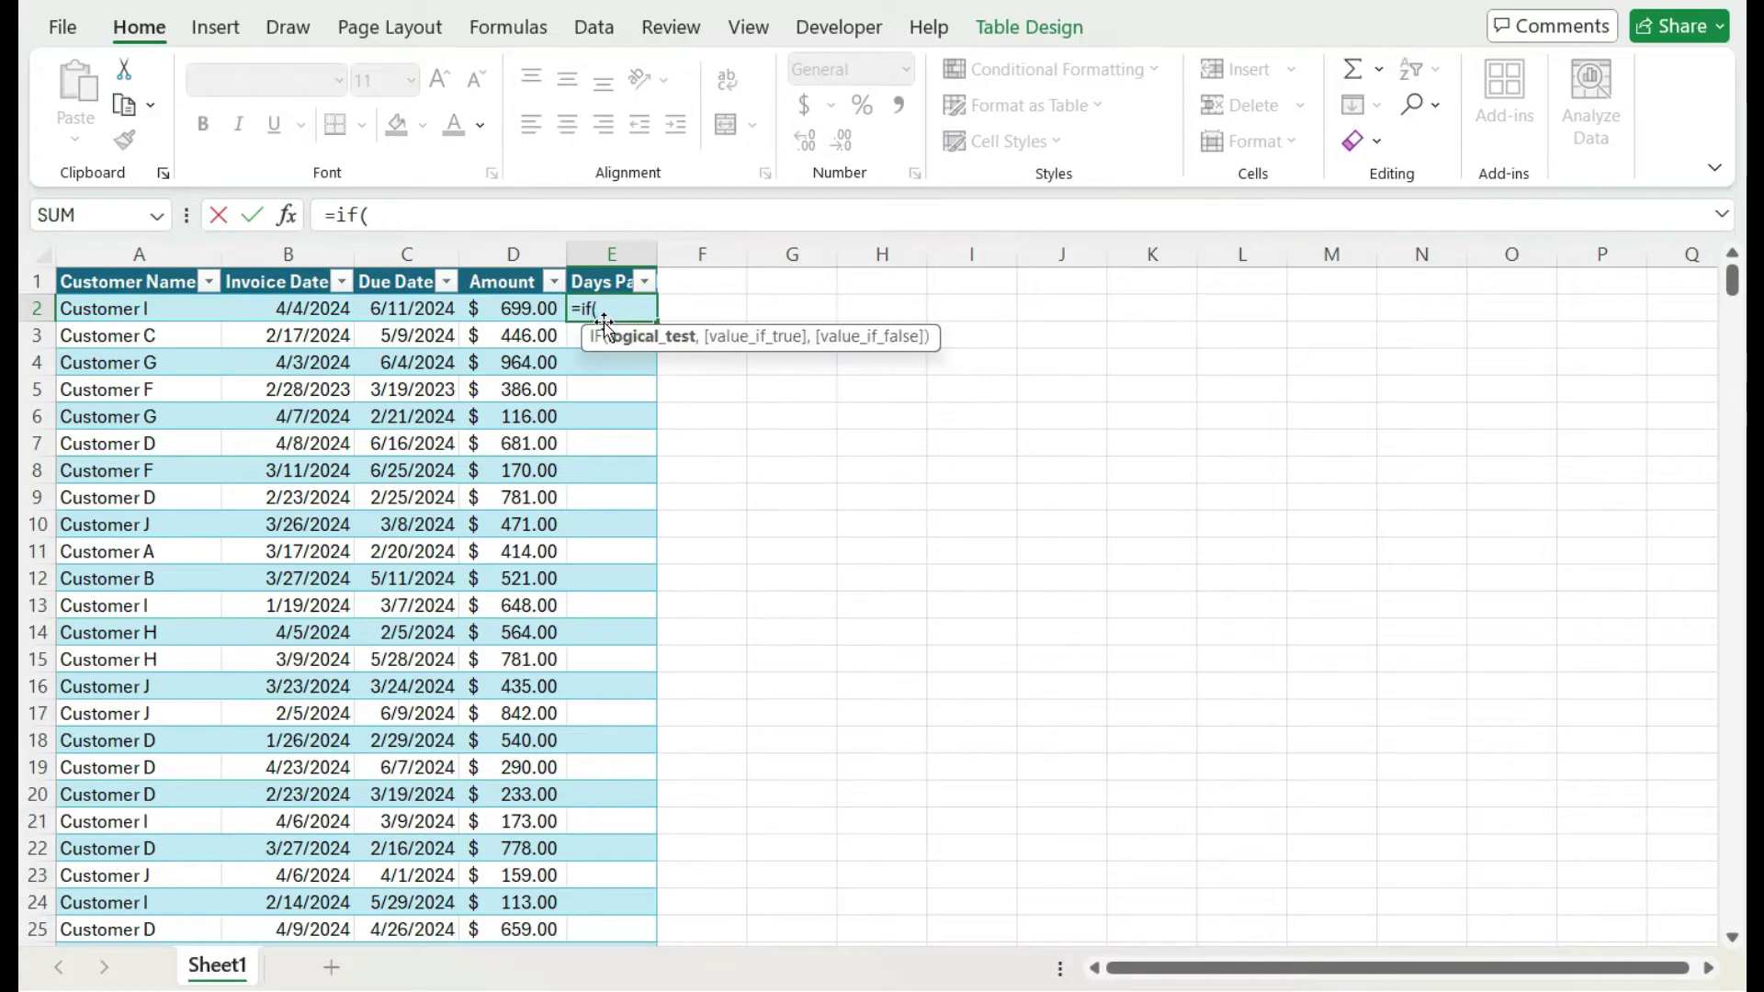
{"action": "key", "text": "Left"}
{"action": "key", "text": "Left"}
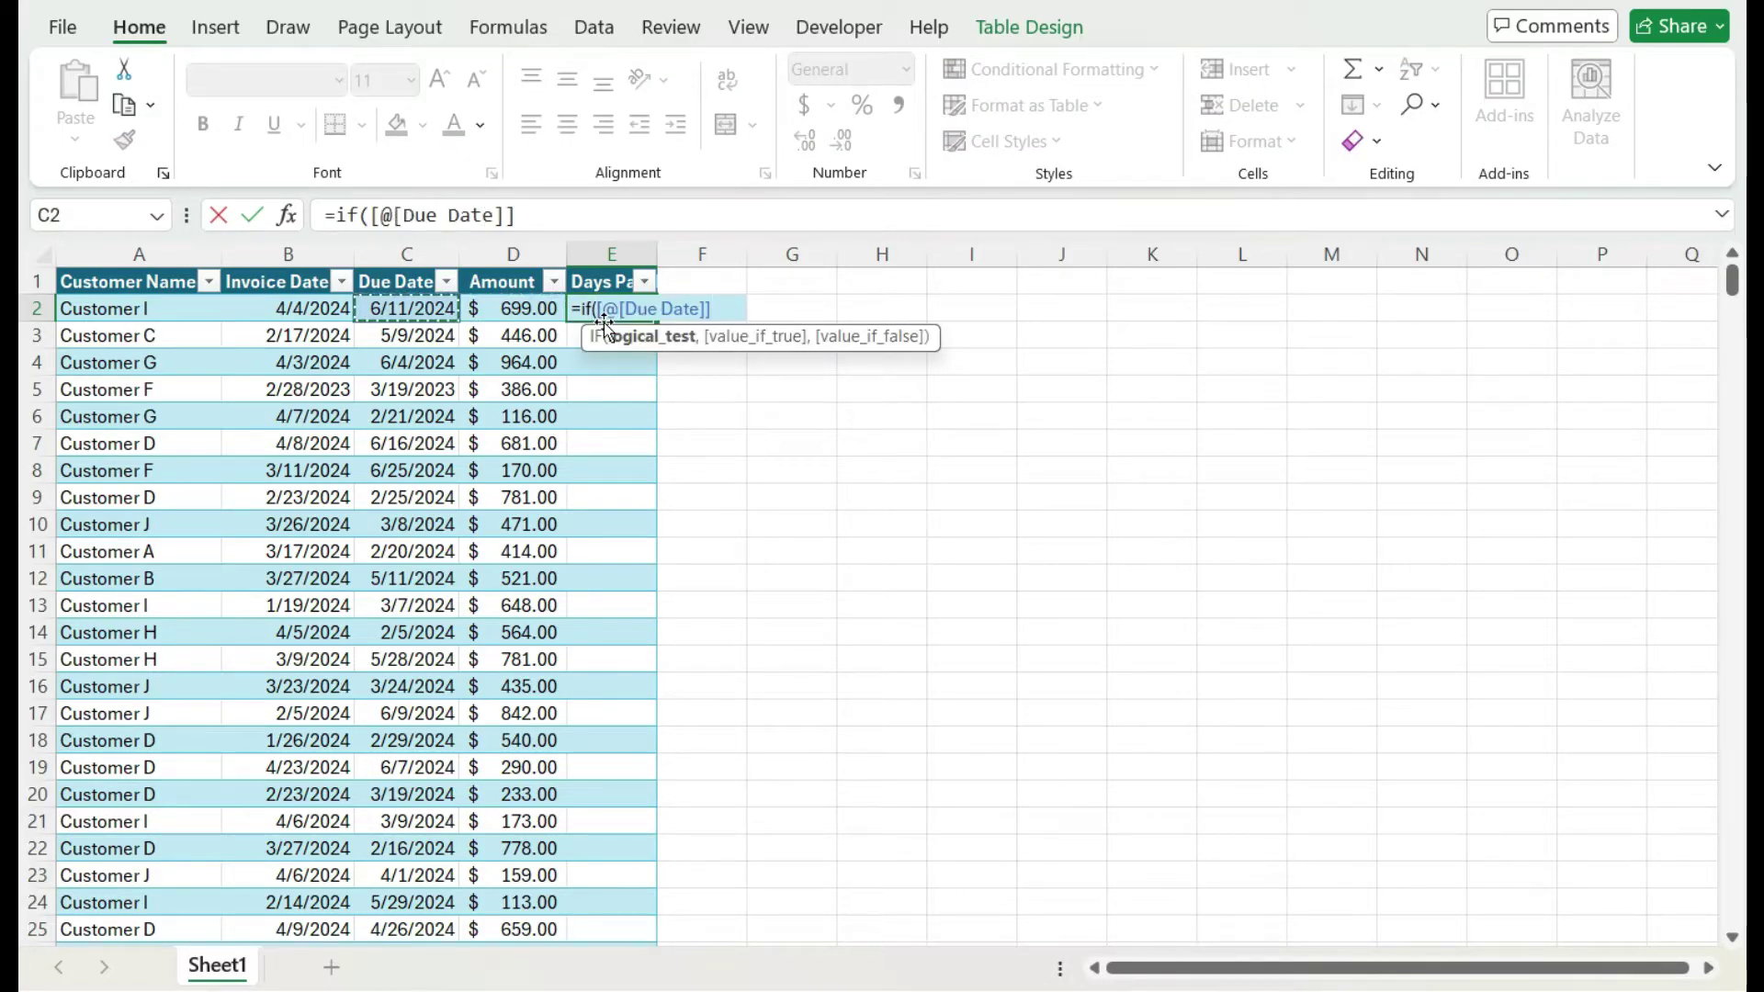
{"action": "type", "text": ">toda"}
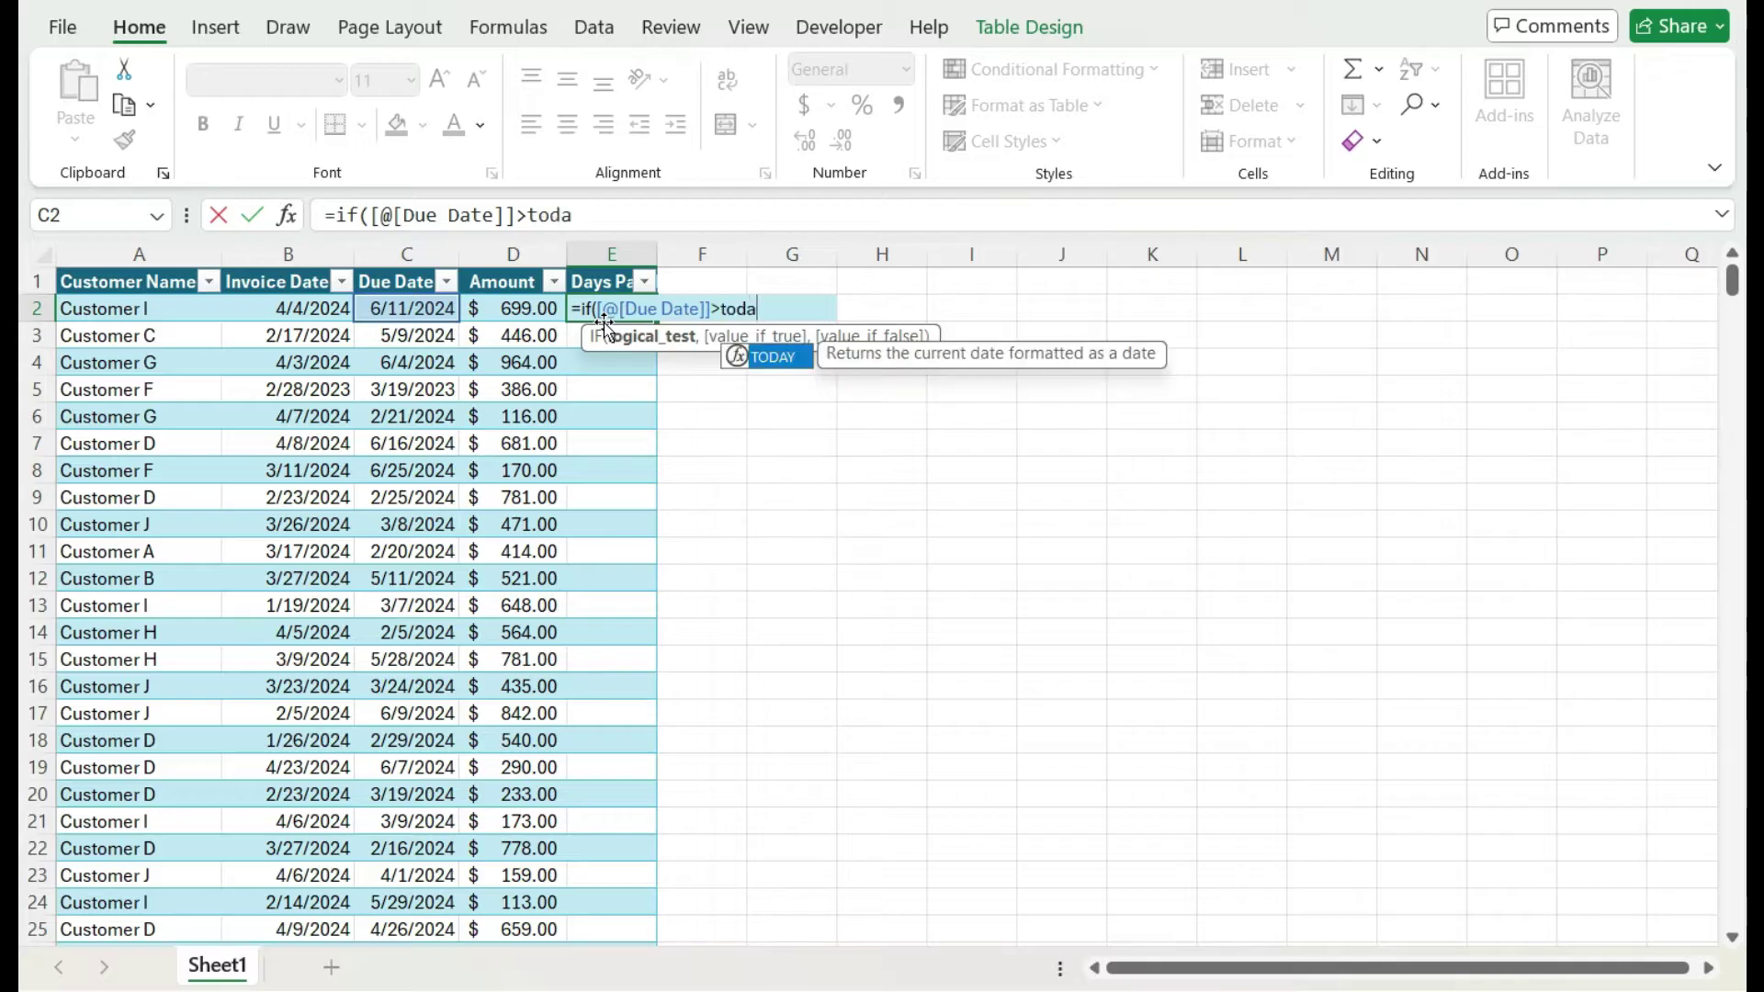
{"action": "type", "text": "y(),"}
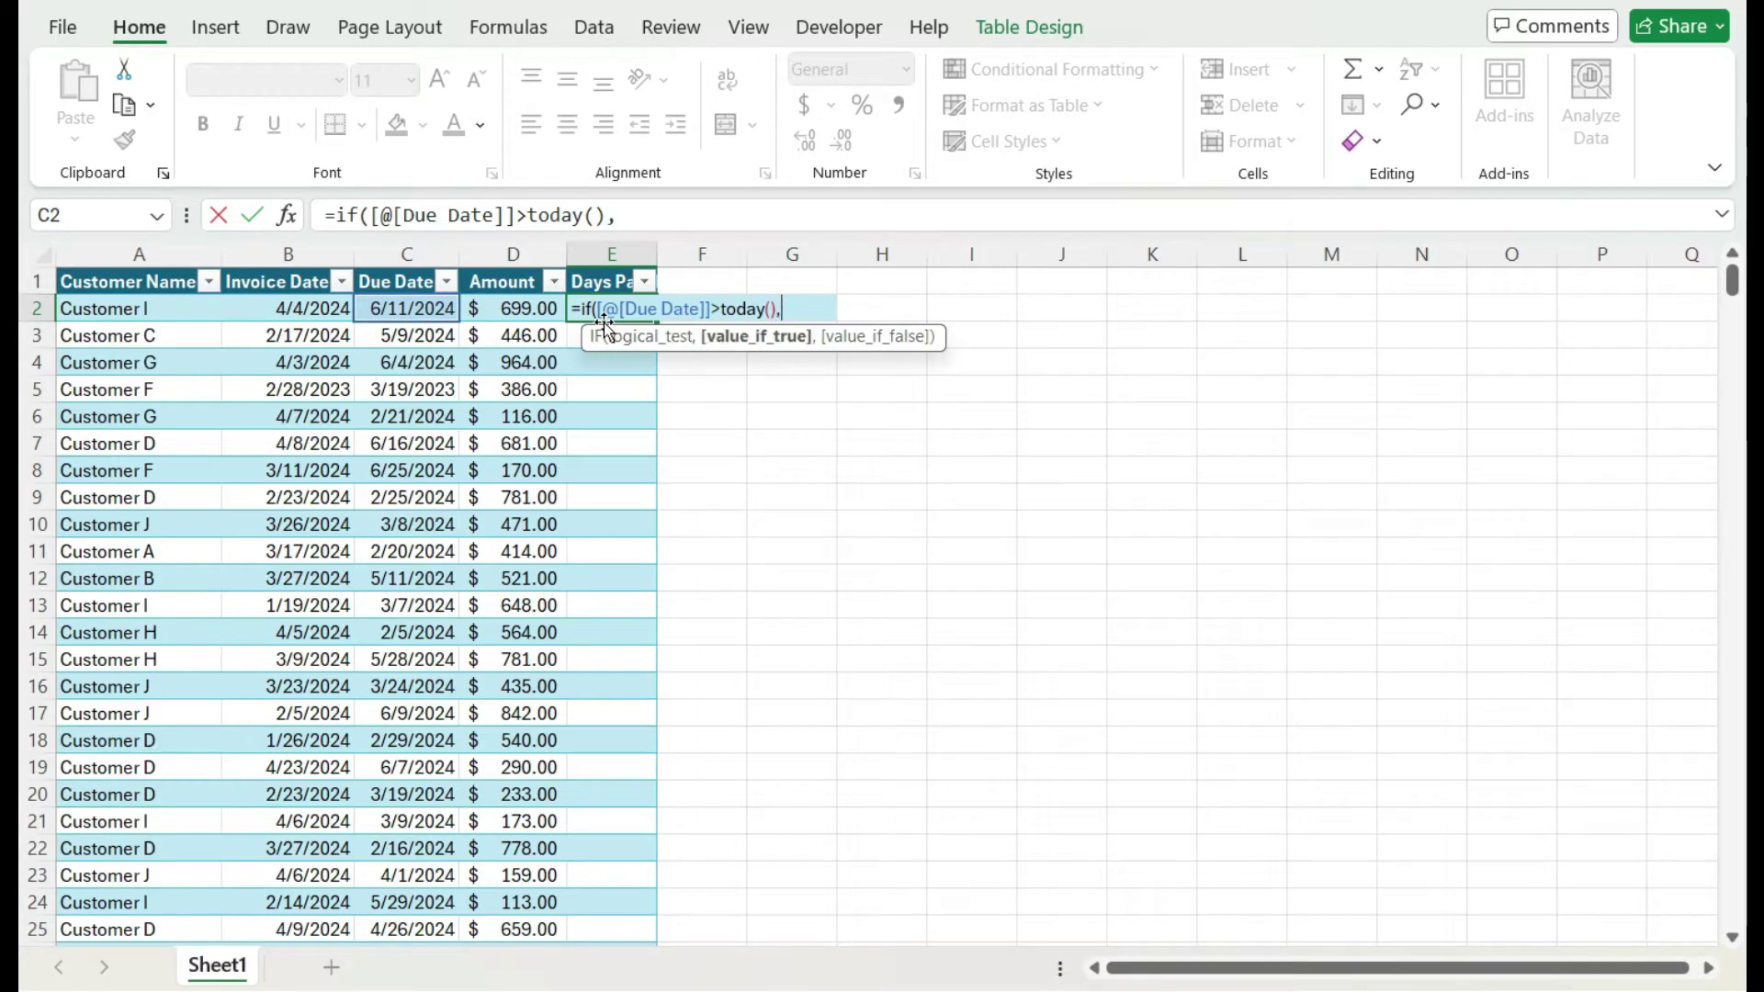
{"action": "type", "text": "0,today("}
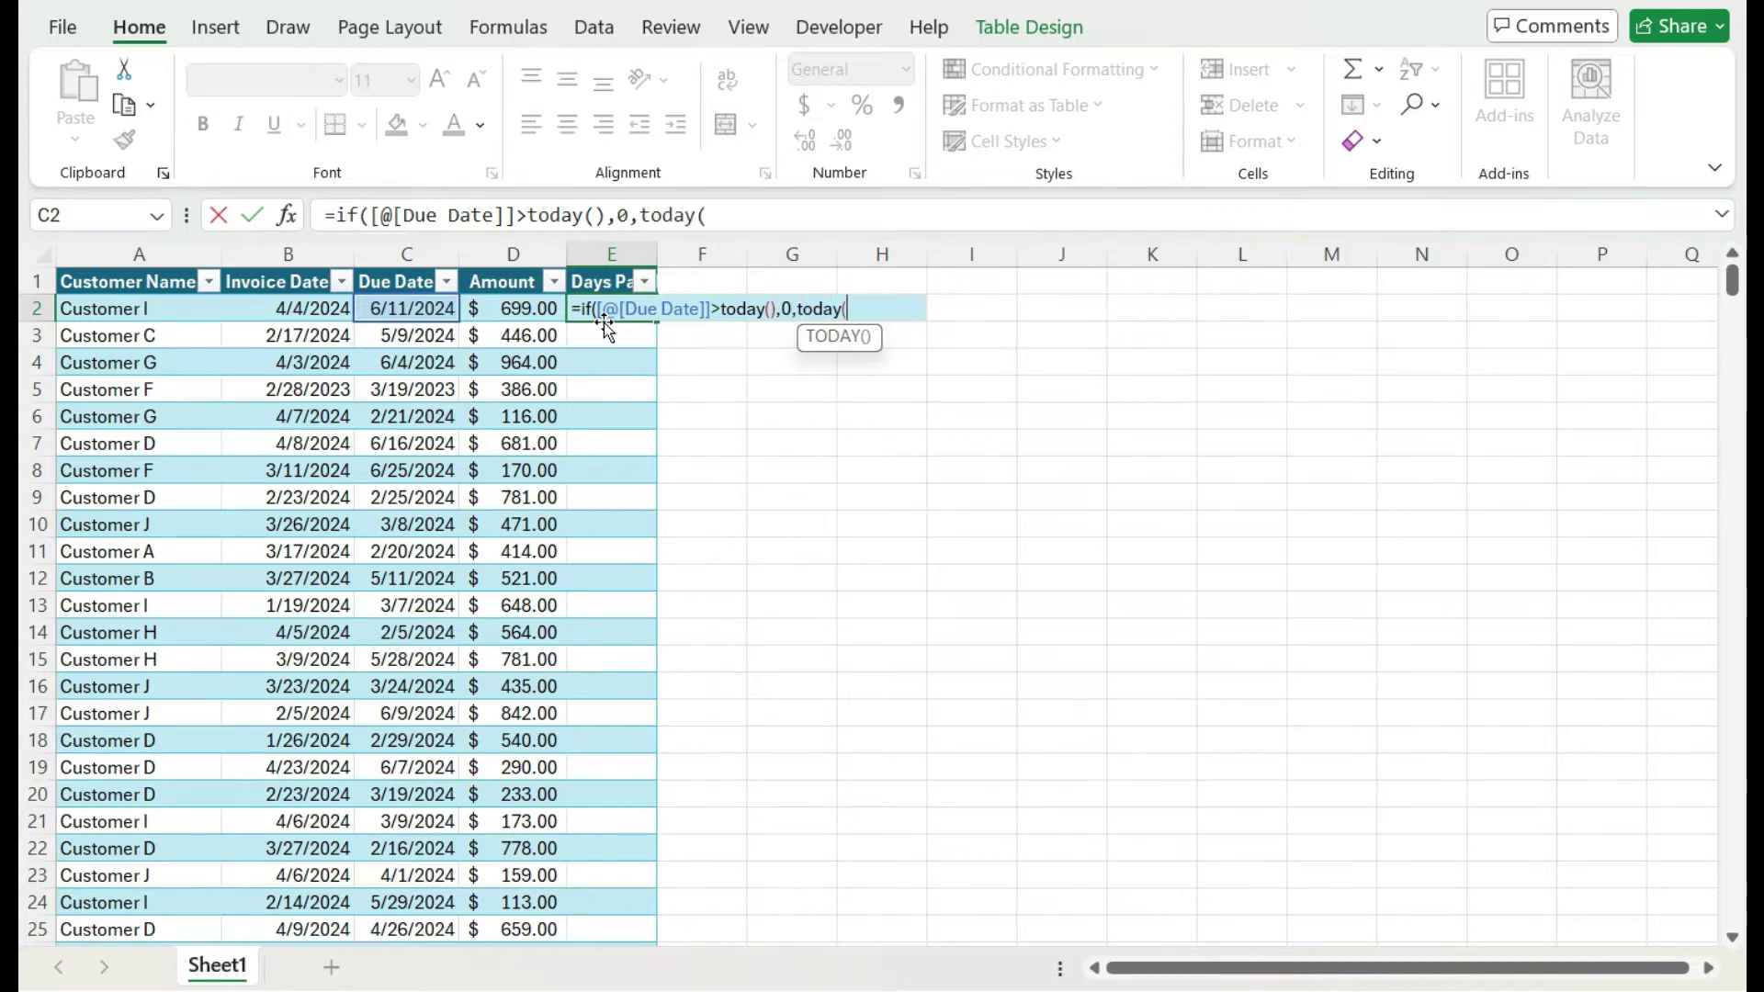
{"action": "type", "text": ")-"}
{"action": "key", "text": "Left"}
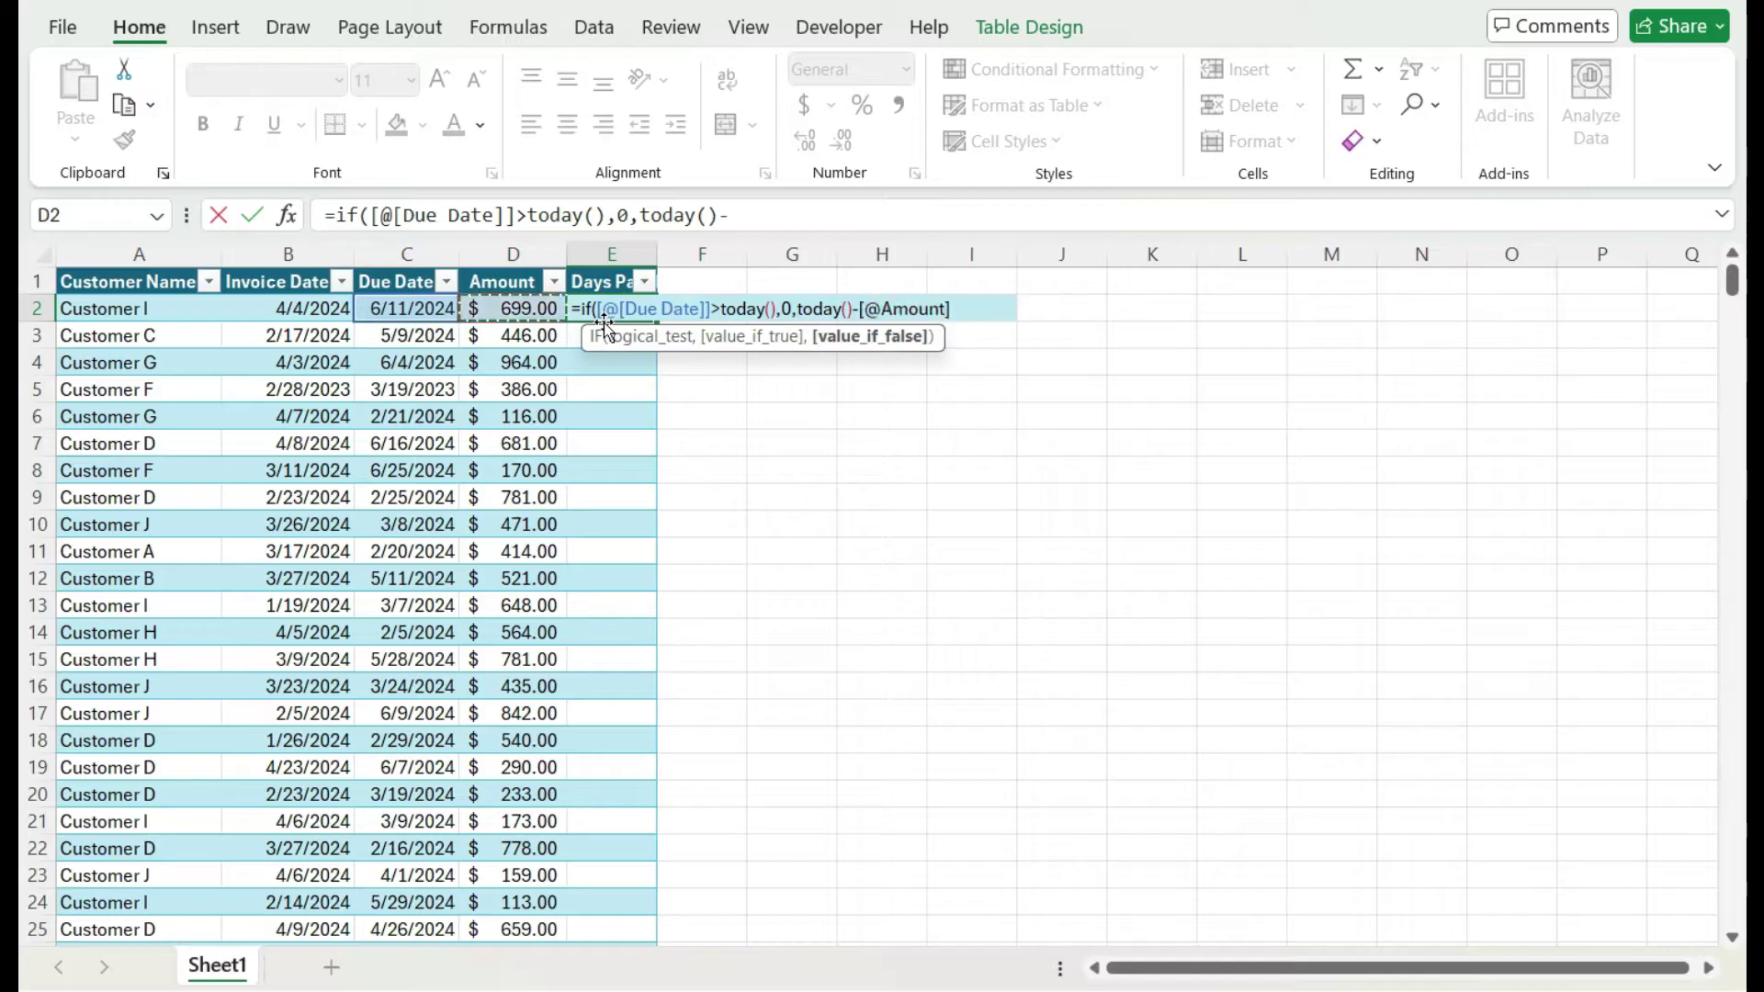
{"action": "key", "text": "Left"}
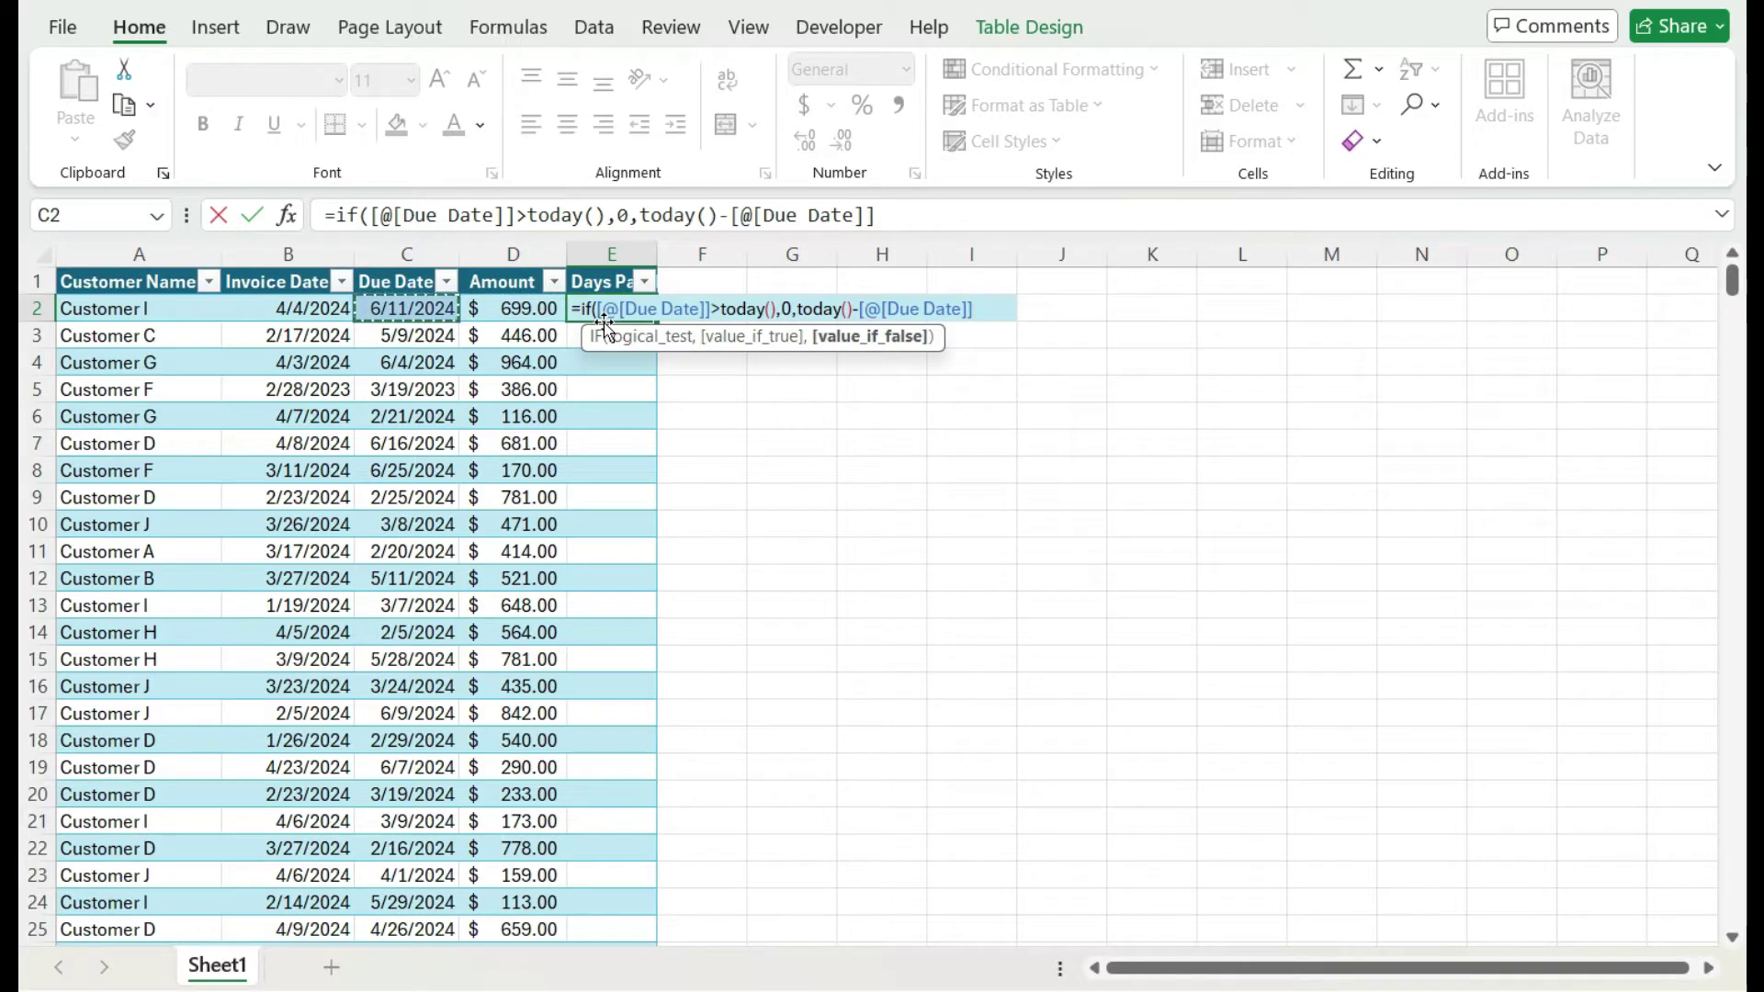
{"action": "type", "text": ")"}
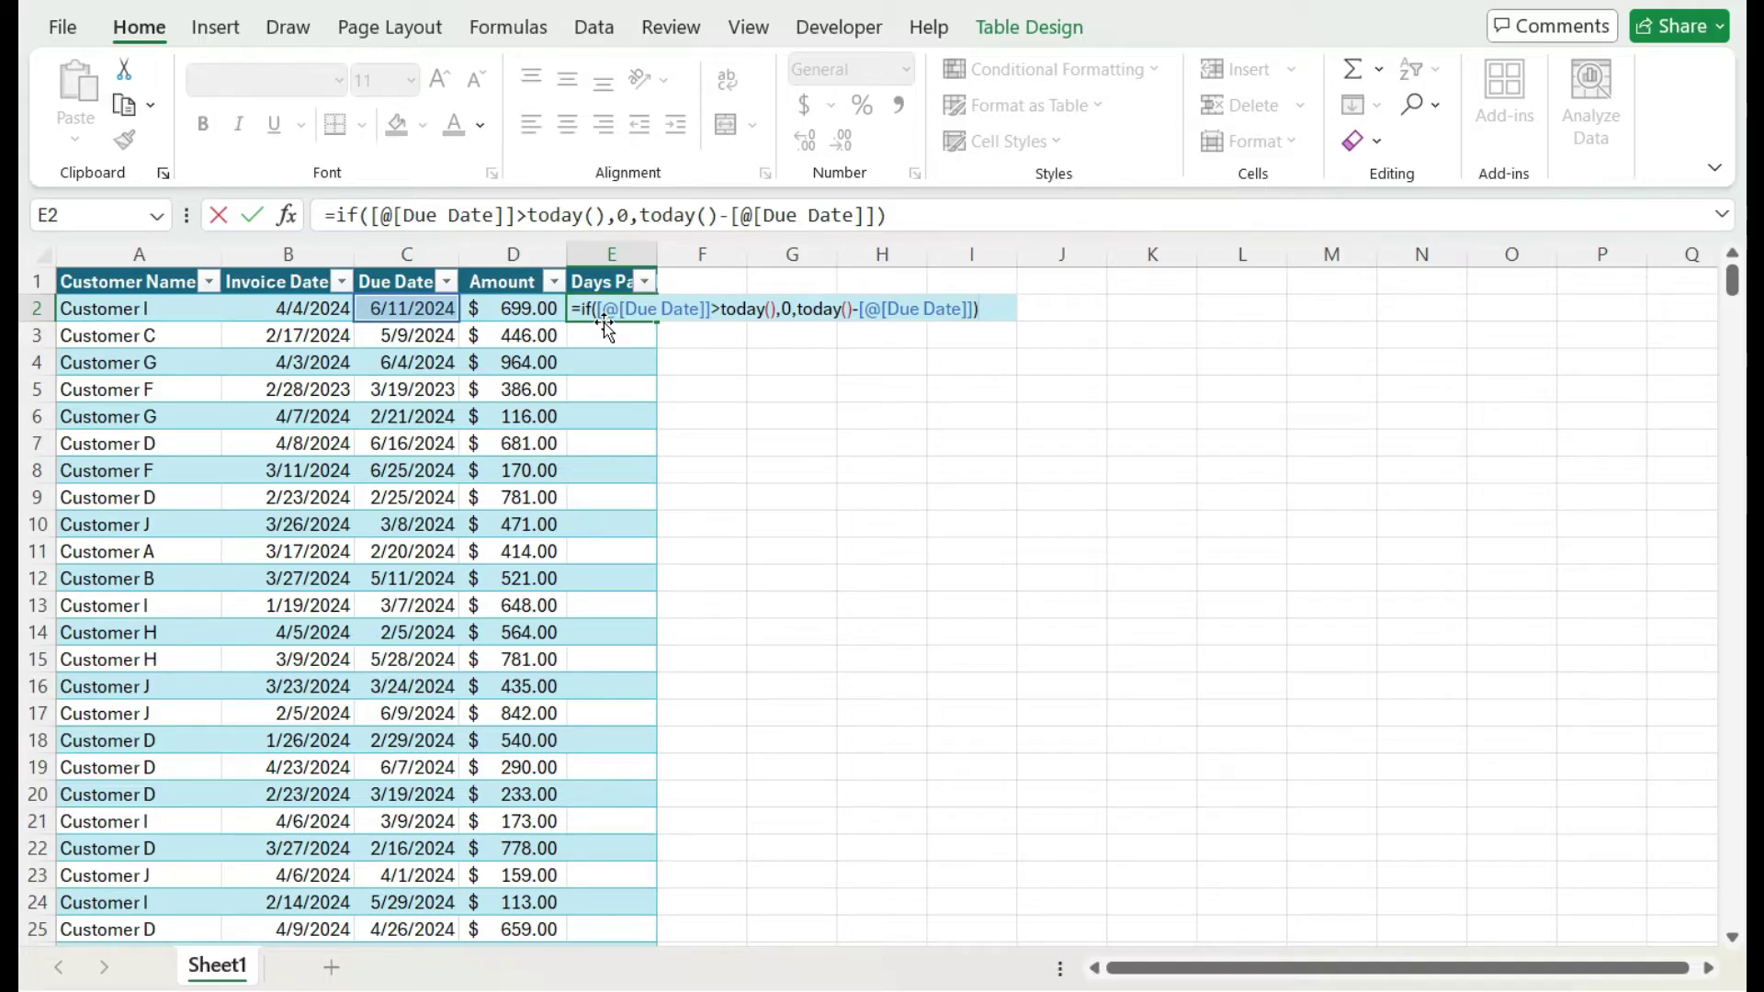
{"action": "key", "text": "Return"}
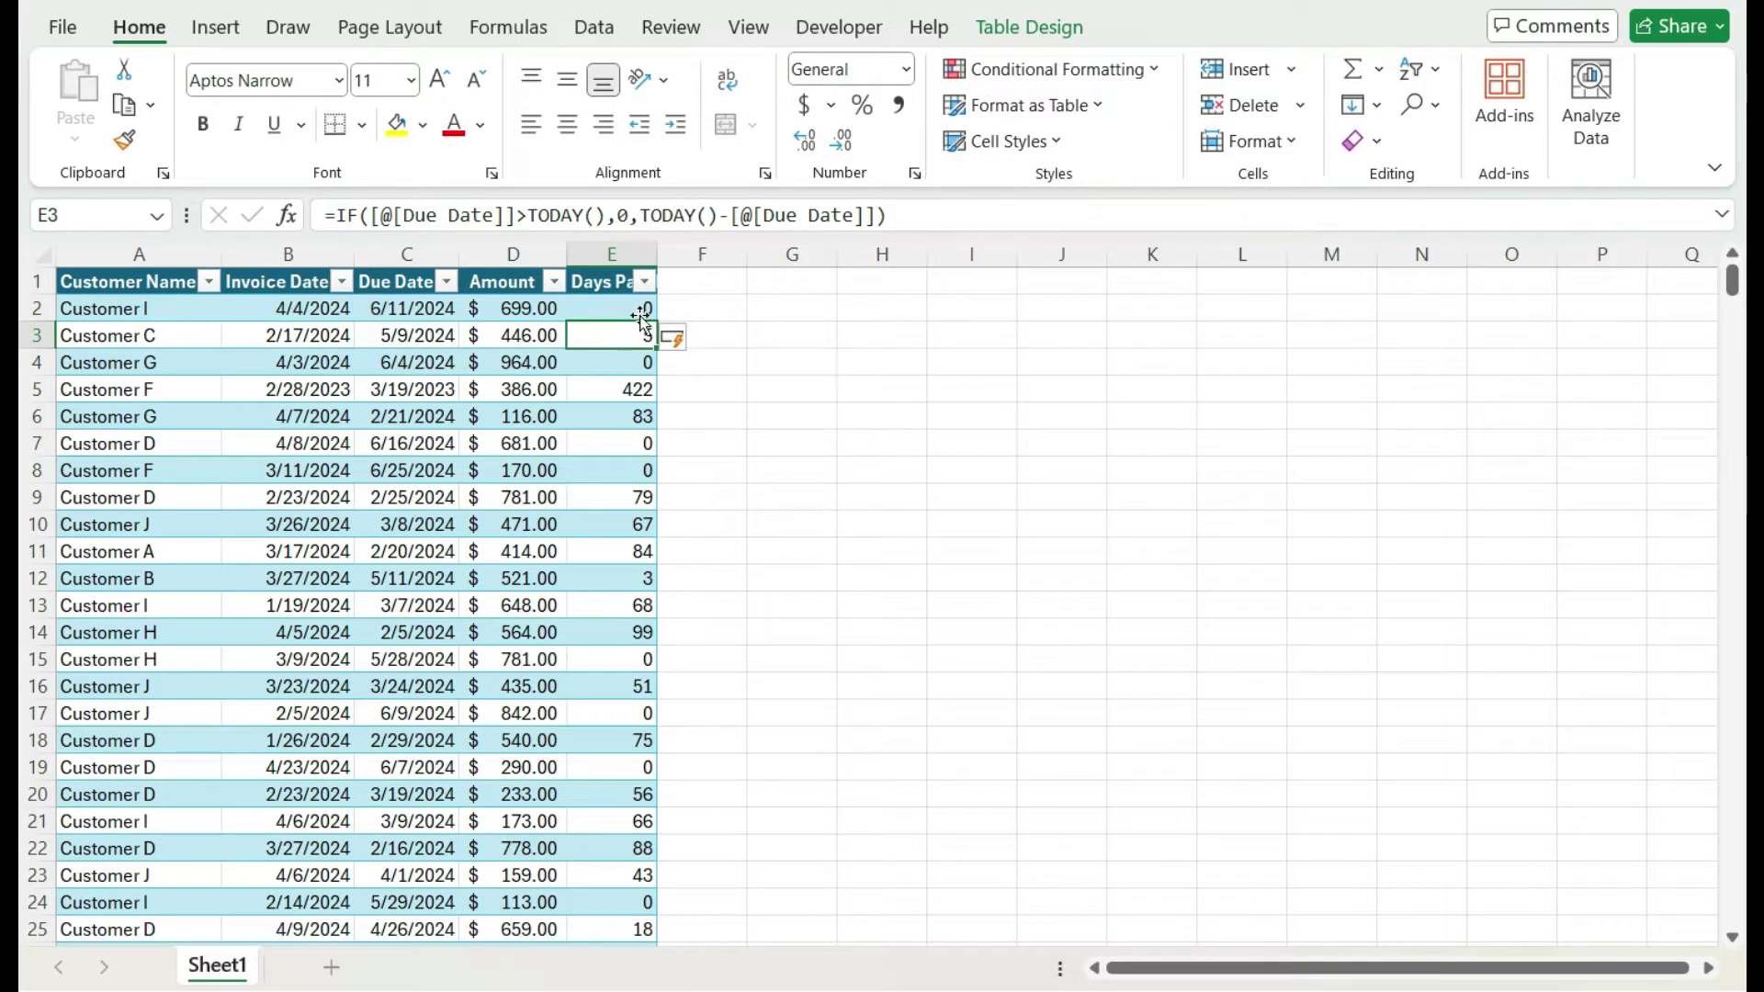
Step: Auto-fit column E and spot-check the days values in E2, E3 and E5
{"action": "double_click", "coordinate": [658, 250]}
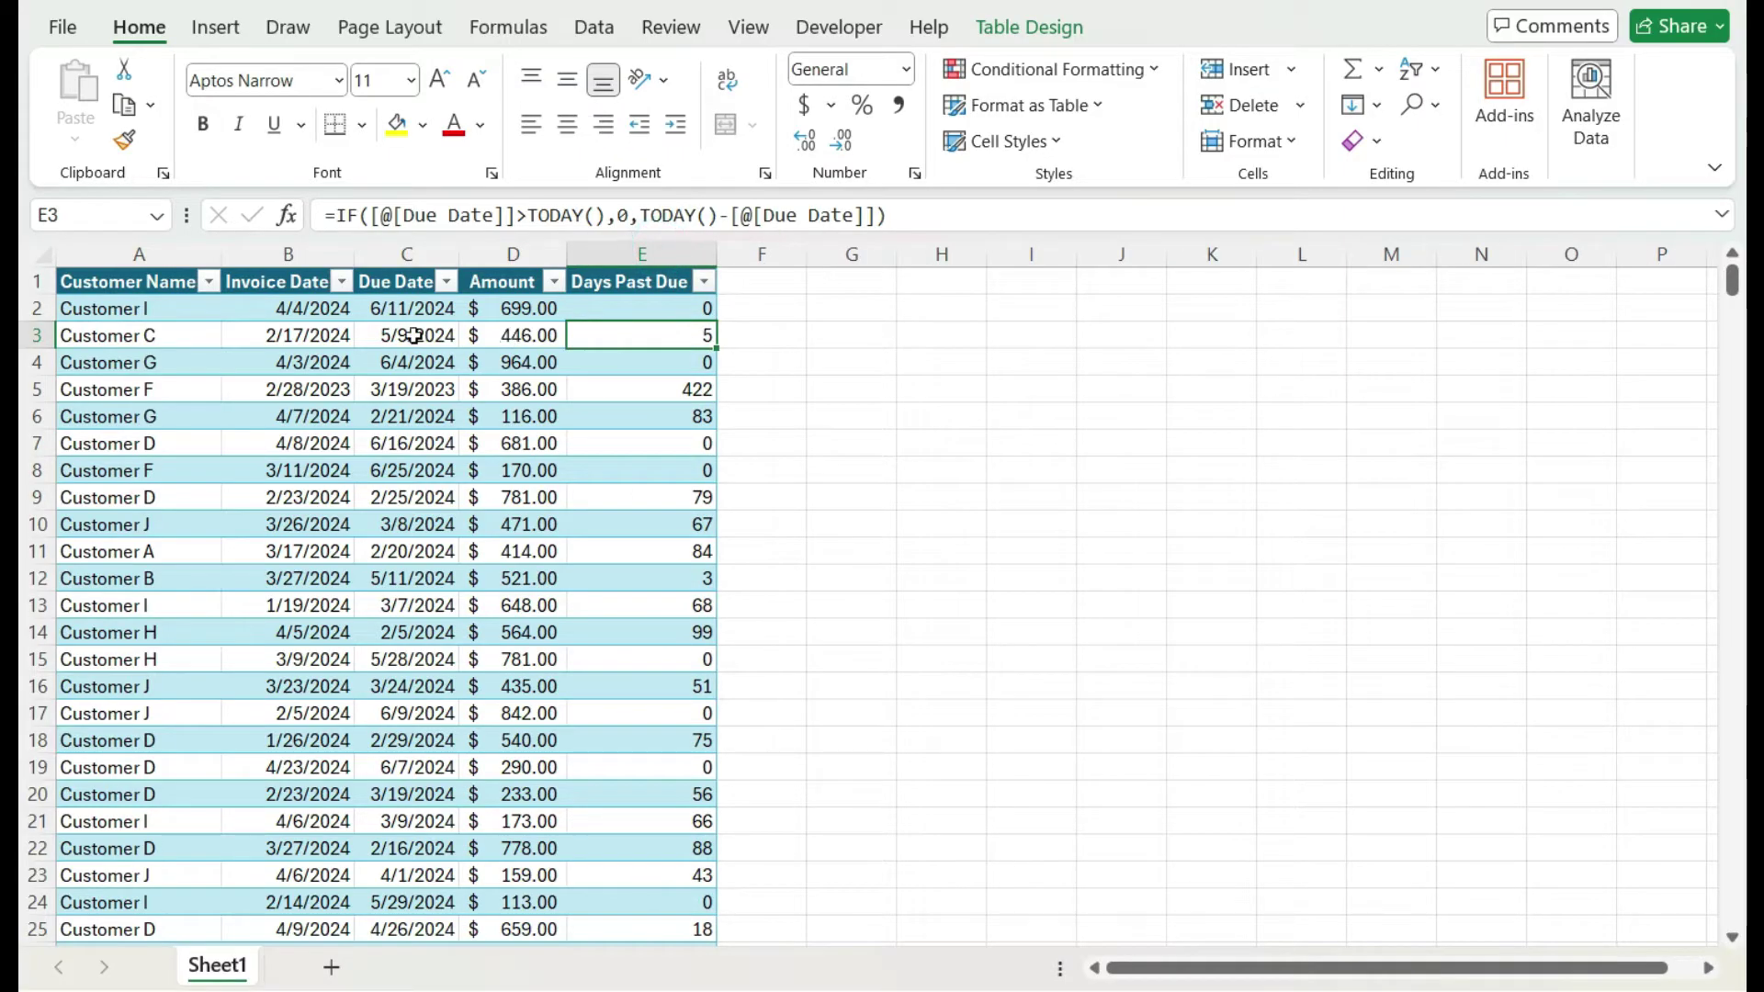
{"action": "left_click", "coordinate": [662, 312]}
{"action": "left_click", "coordinate": [662, 334]}
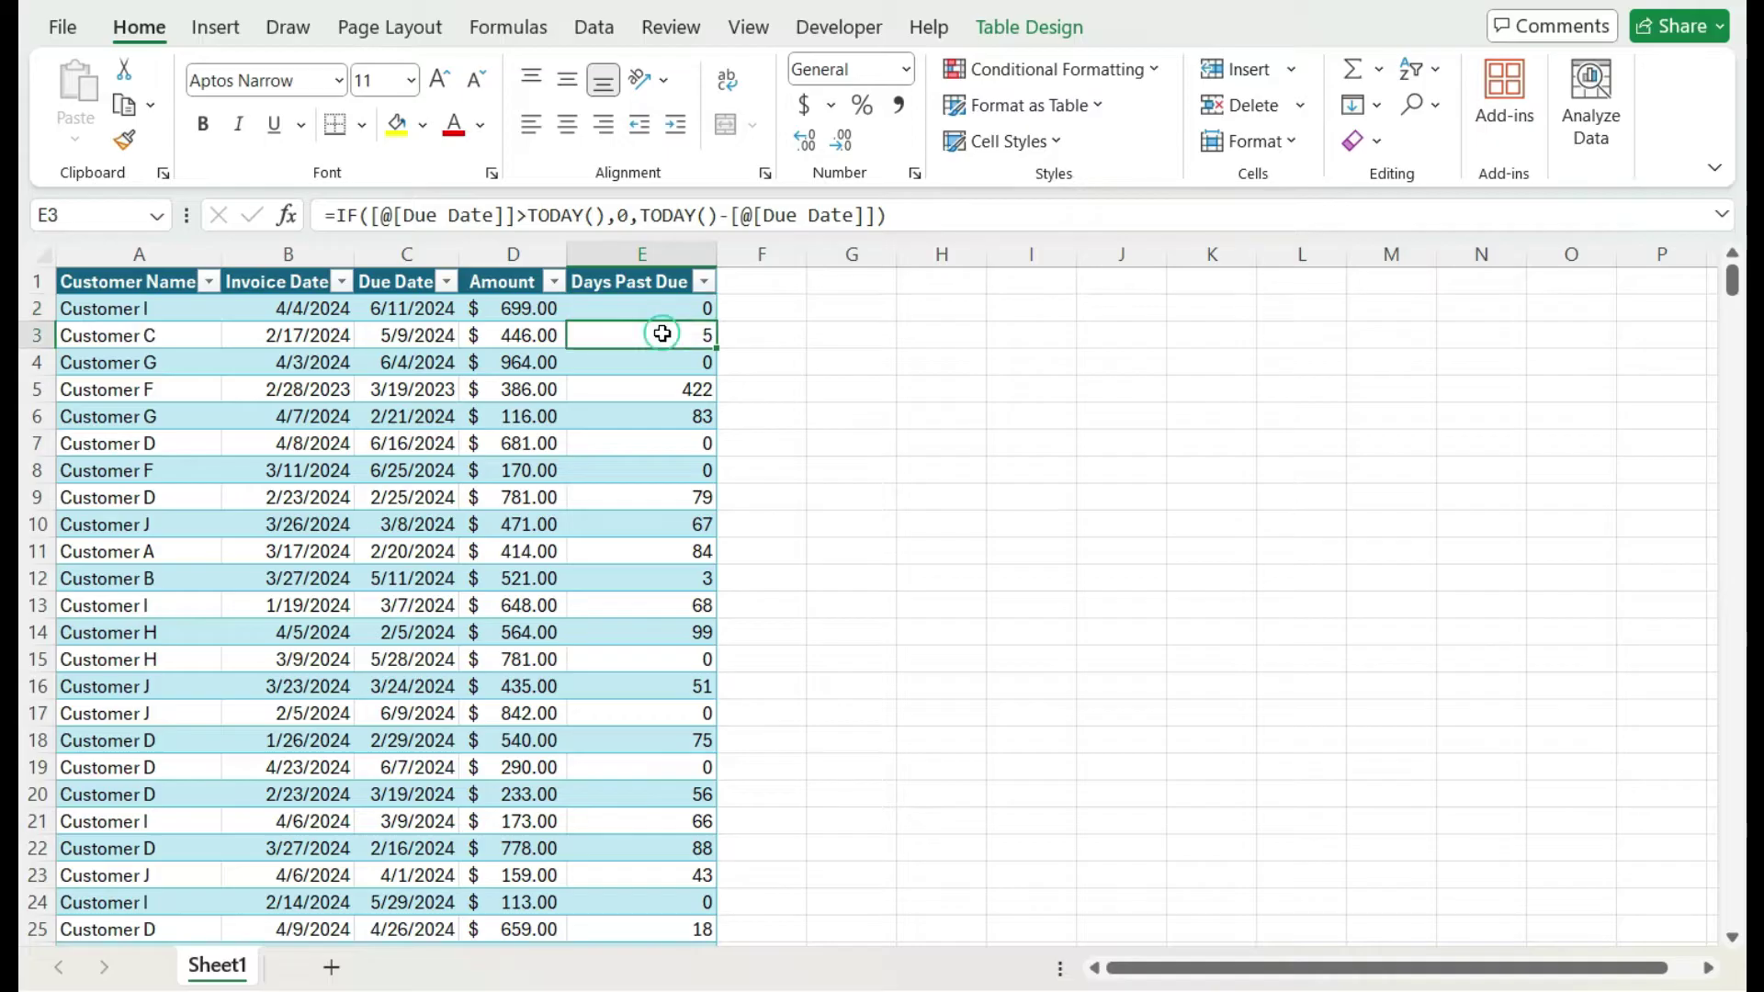
{"action": "left_click", "coordinate": [665, 386]}
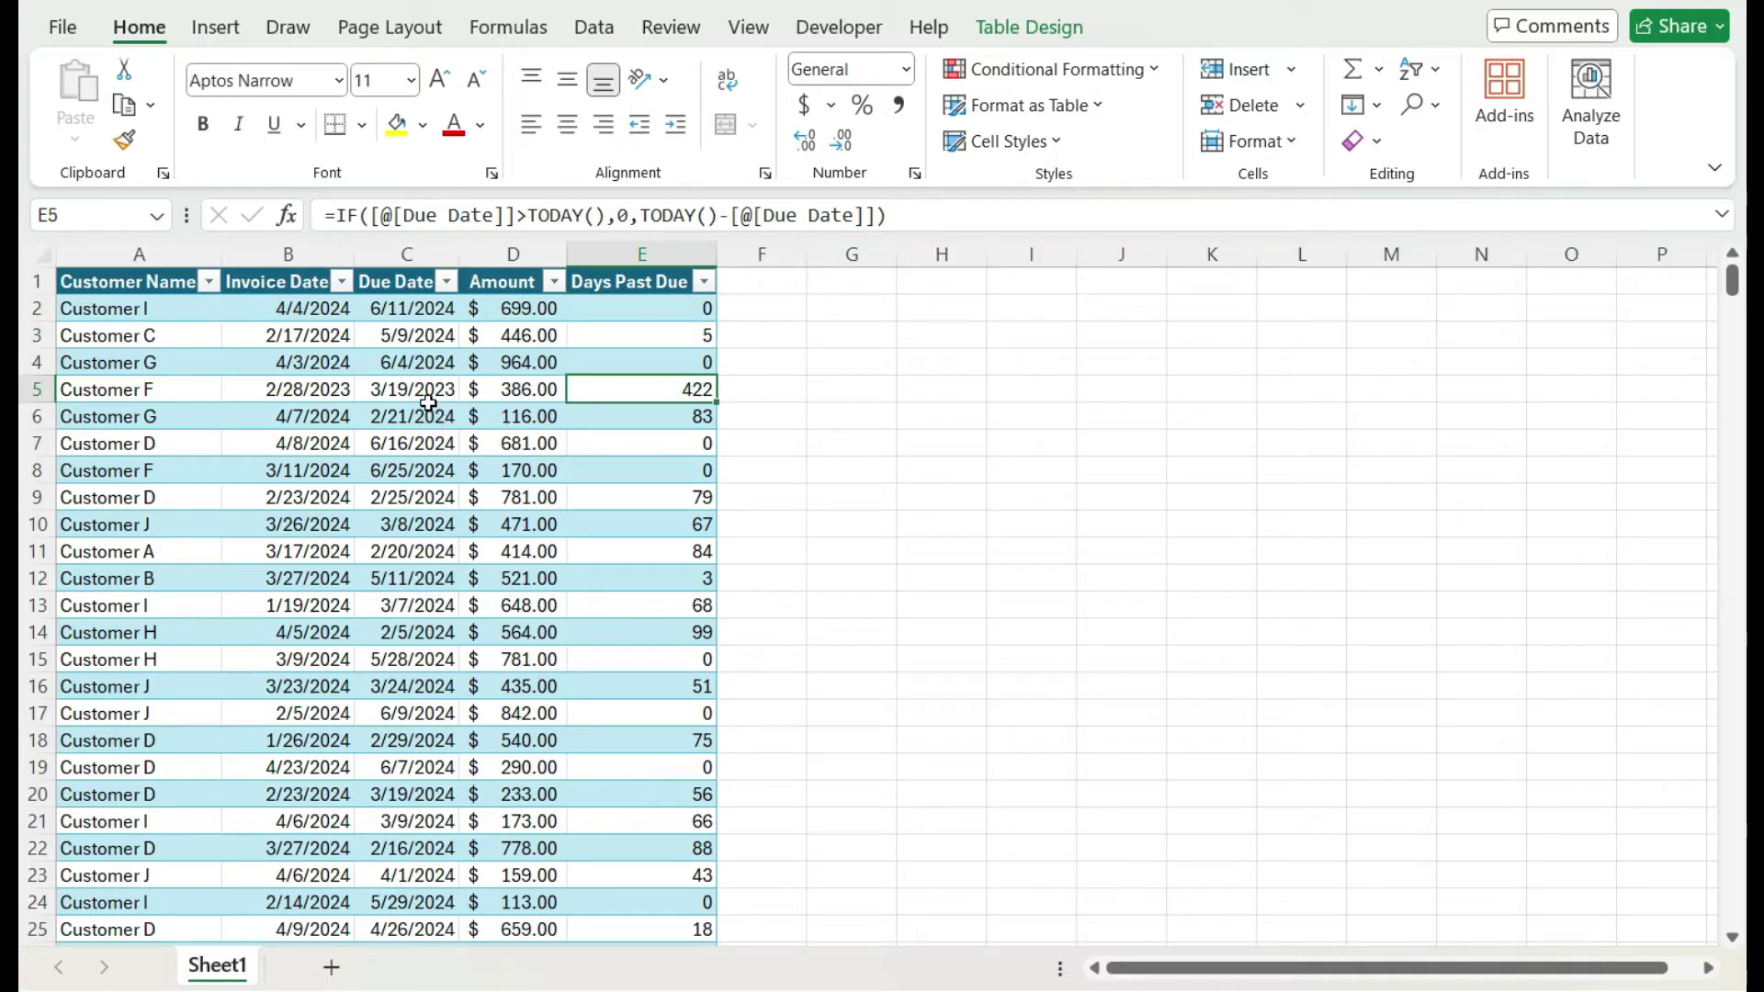
{"action": "key", "text": "Up"}
{"action": "key", "text": "Up"}
{"action": "key", "text": "Up"}
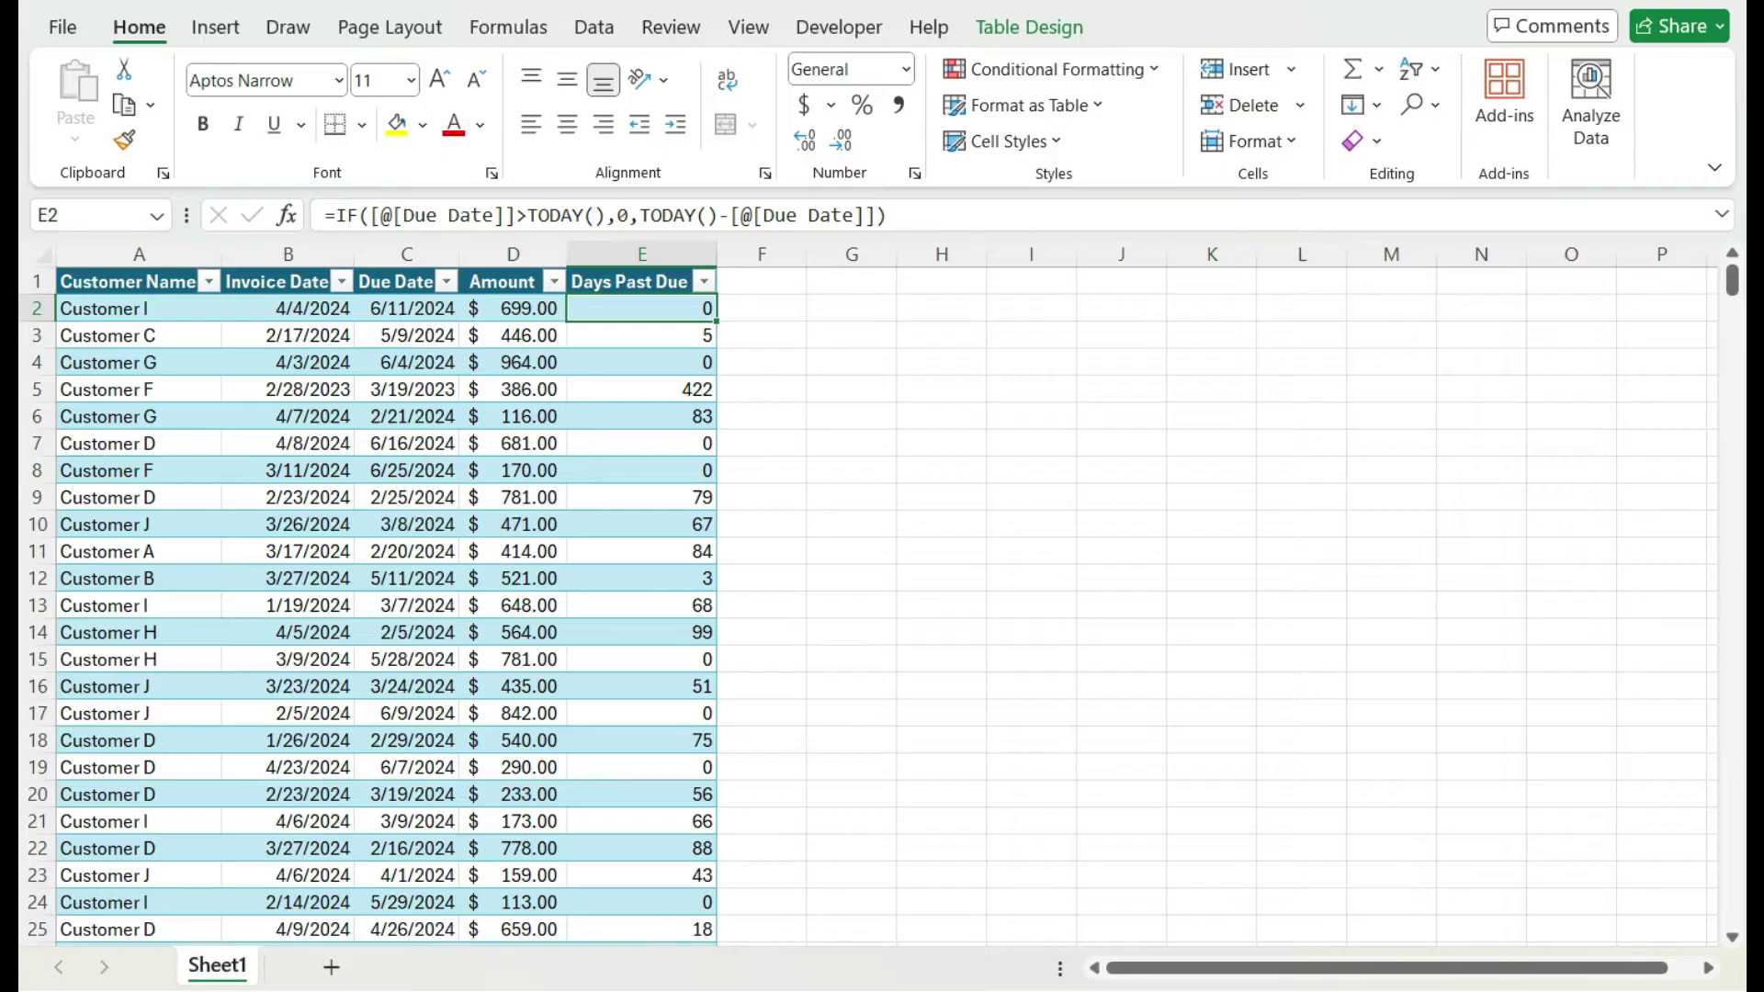
{"action": "left_click", "coordinate": [752, 292]}
Step: Label F1 'Aging Category' and auto-fit column F
{"action": "type", "text": "Ag"}
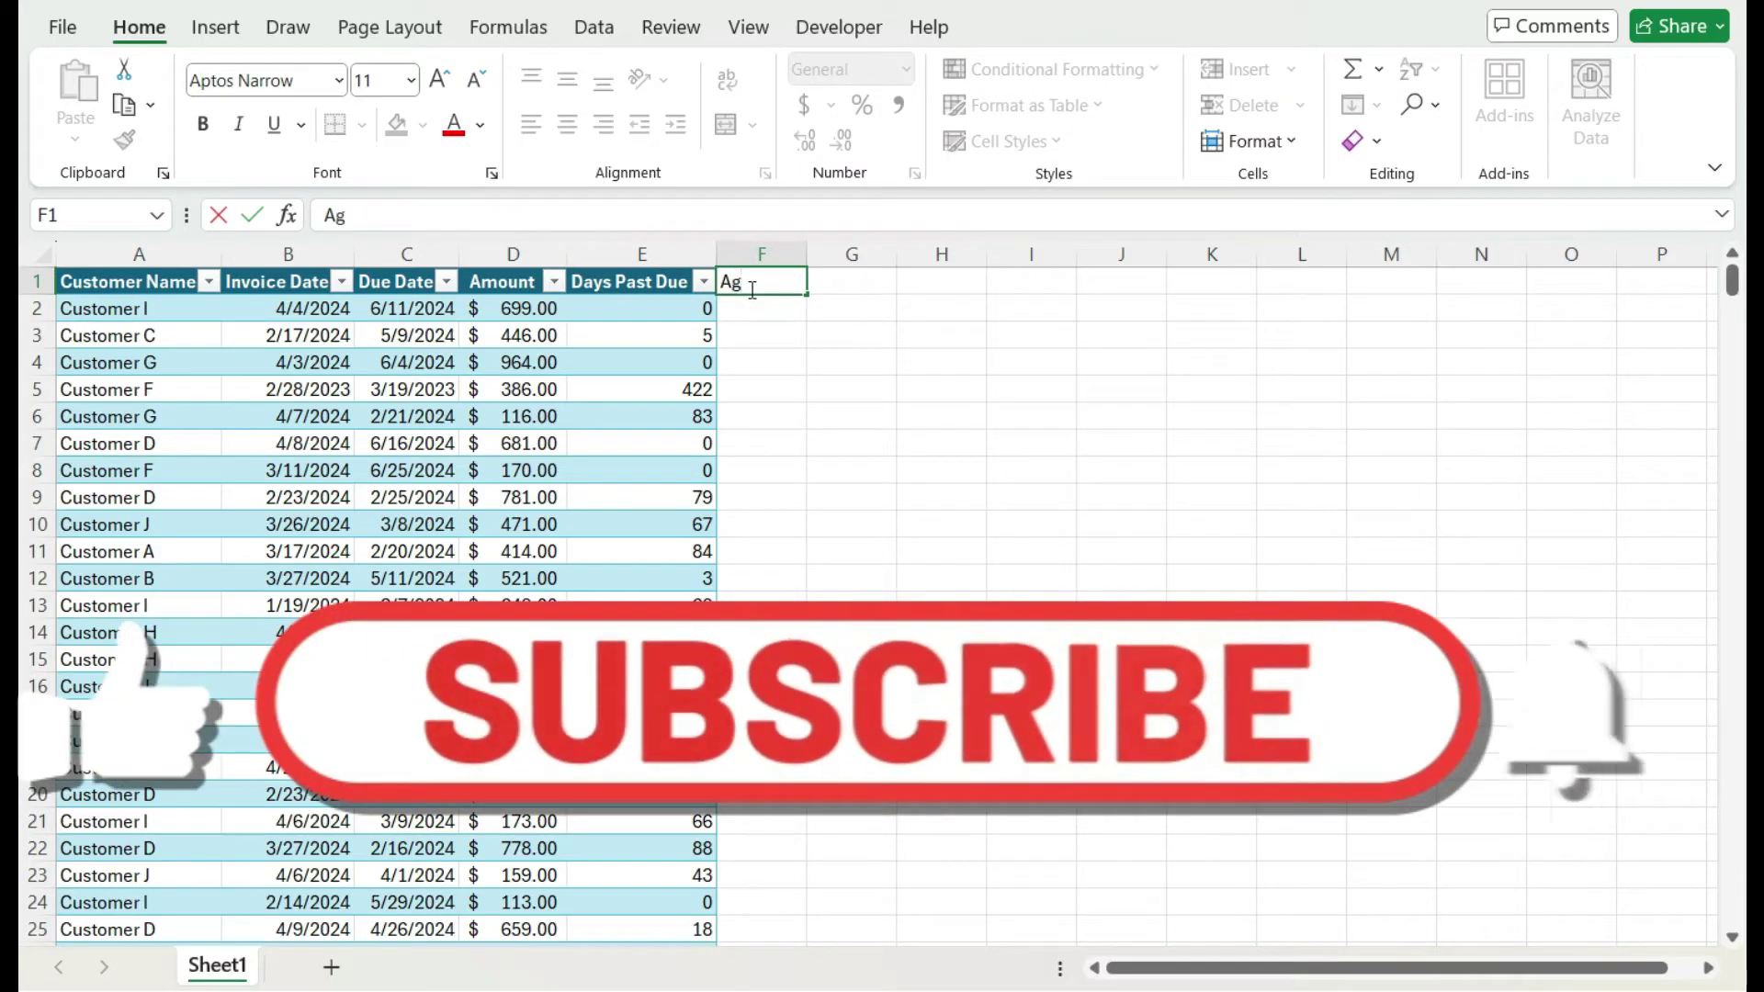
{"action": "type", "text": "ing Category"}
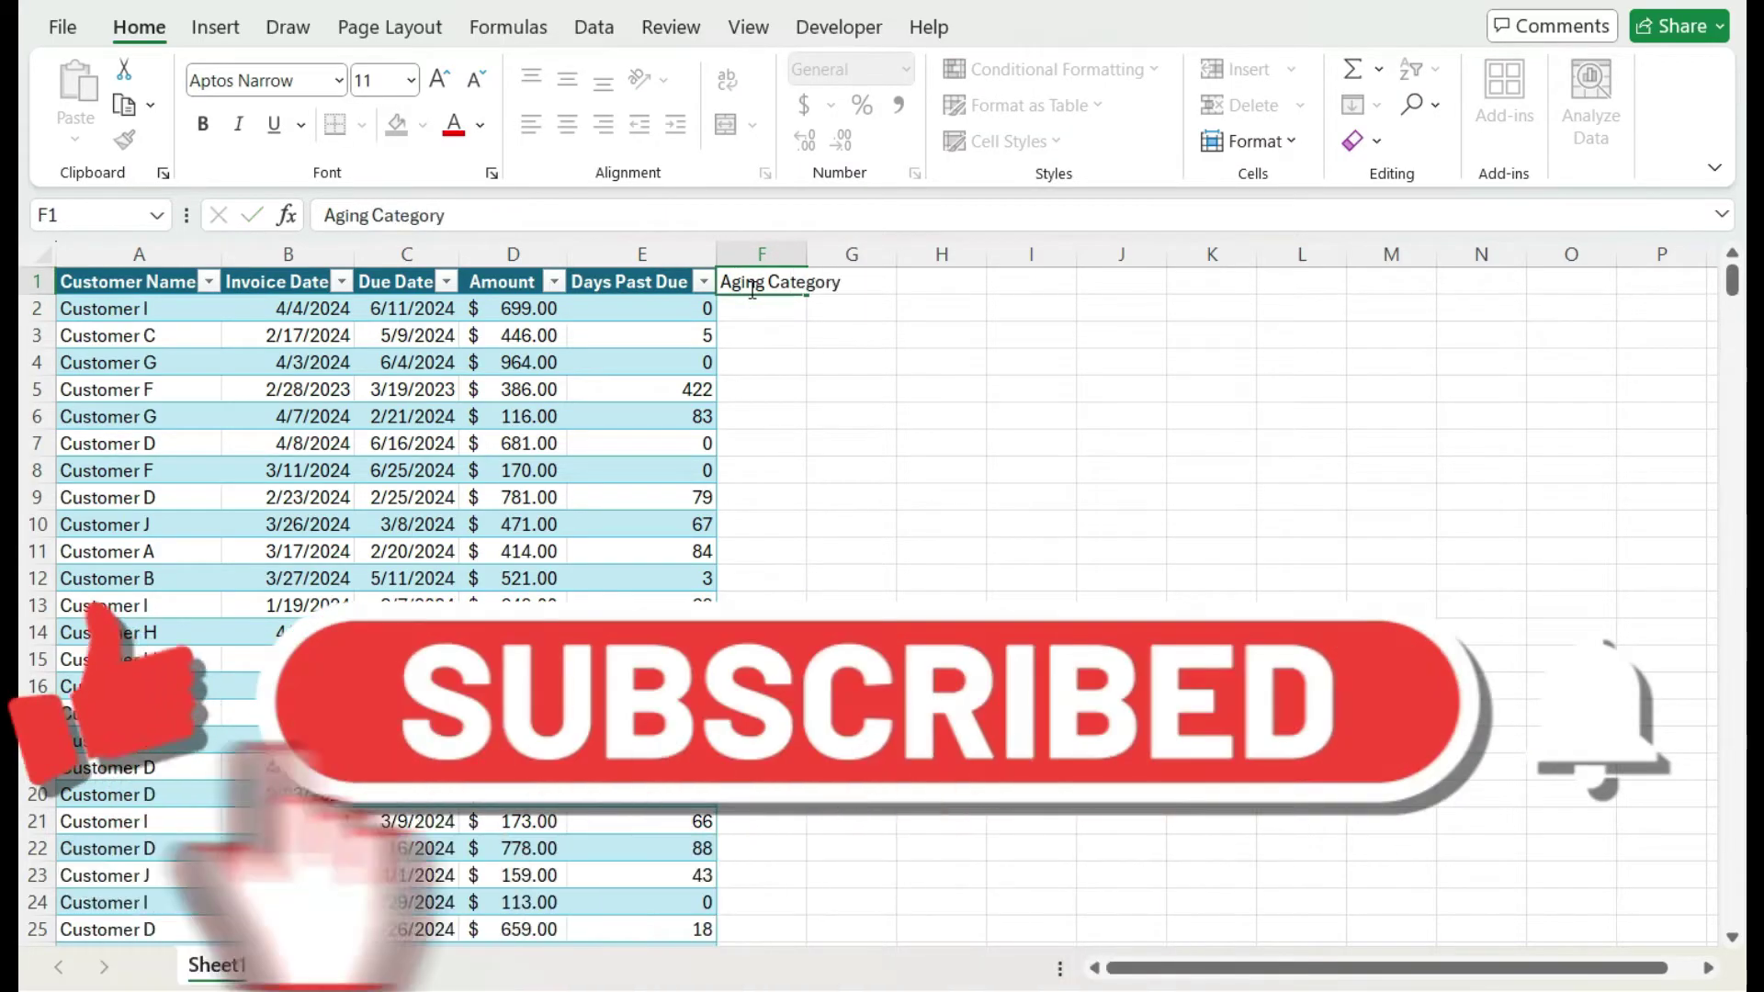
{"action": "key", "text": "Return"}
{"action": "double_click", "coordinate": [807, 254]}
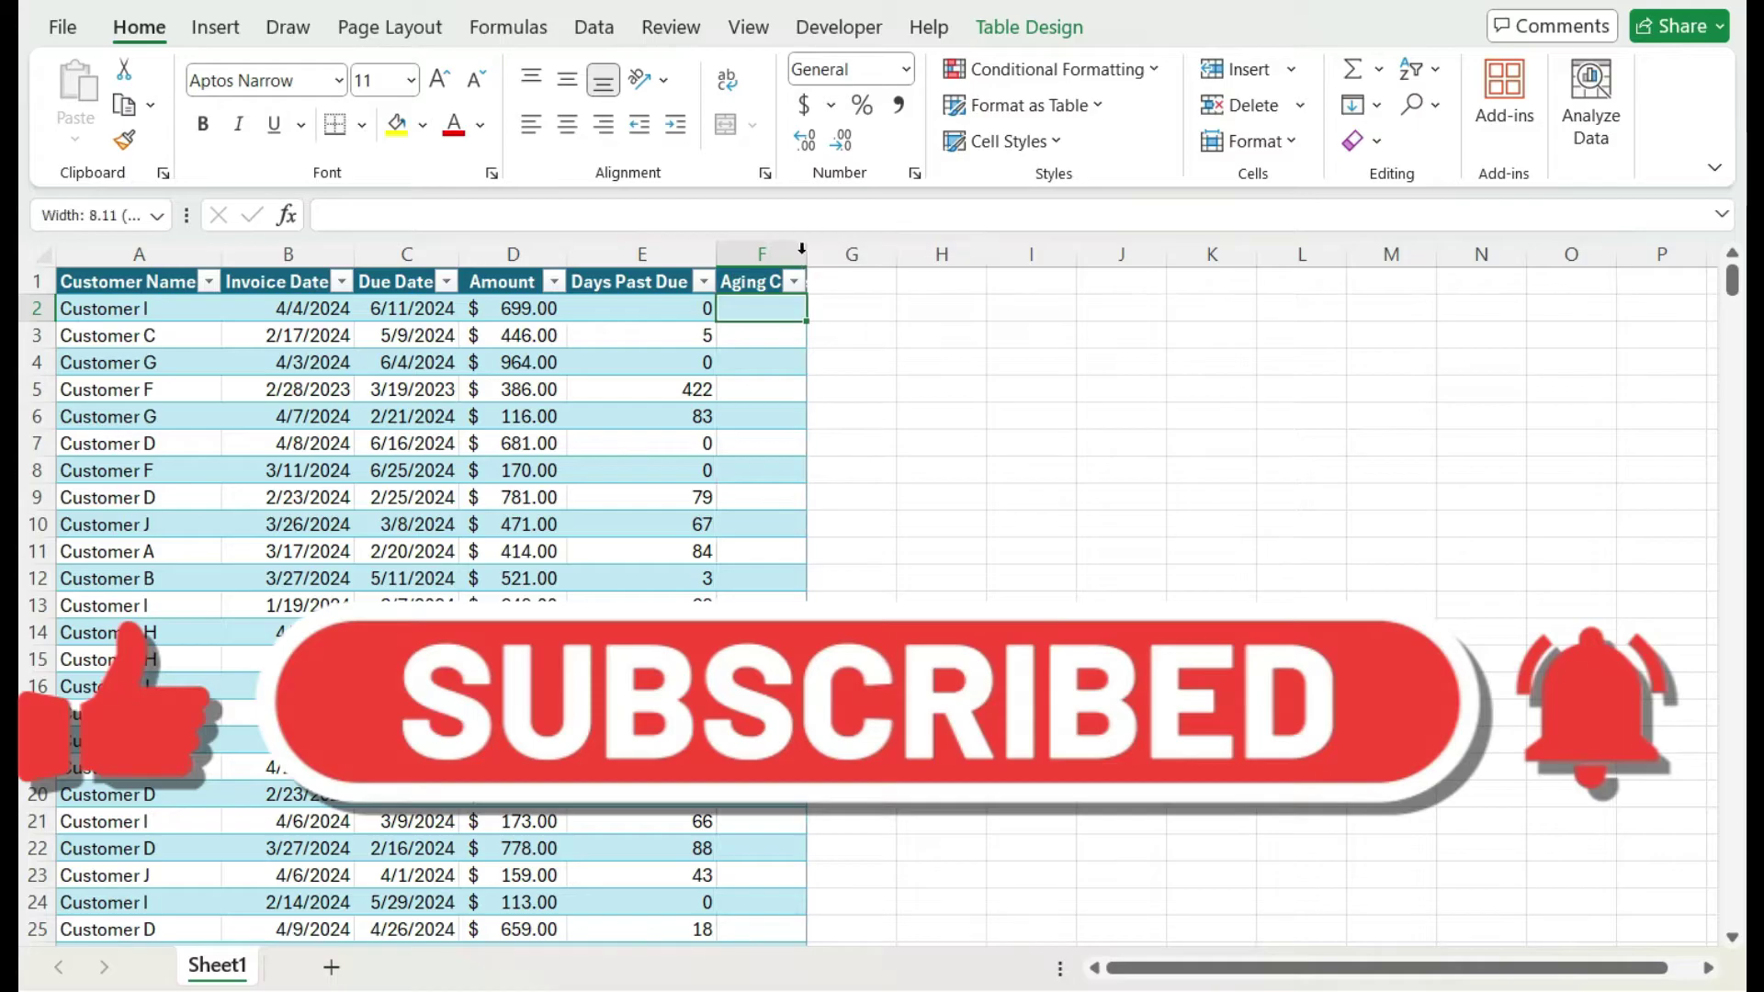
Step: Add lookup headings 'Aging Category' in H1 and 'Description' in I1
{"action": "left_click", "coordinate": [1040, 279]}
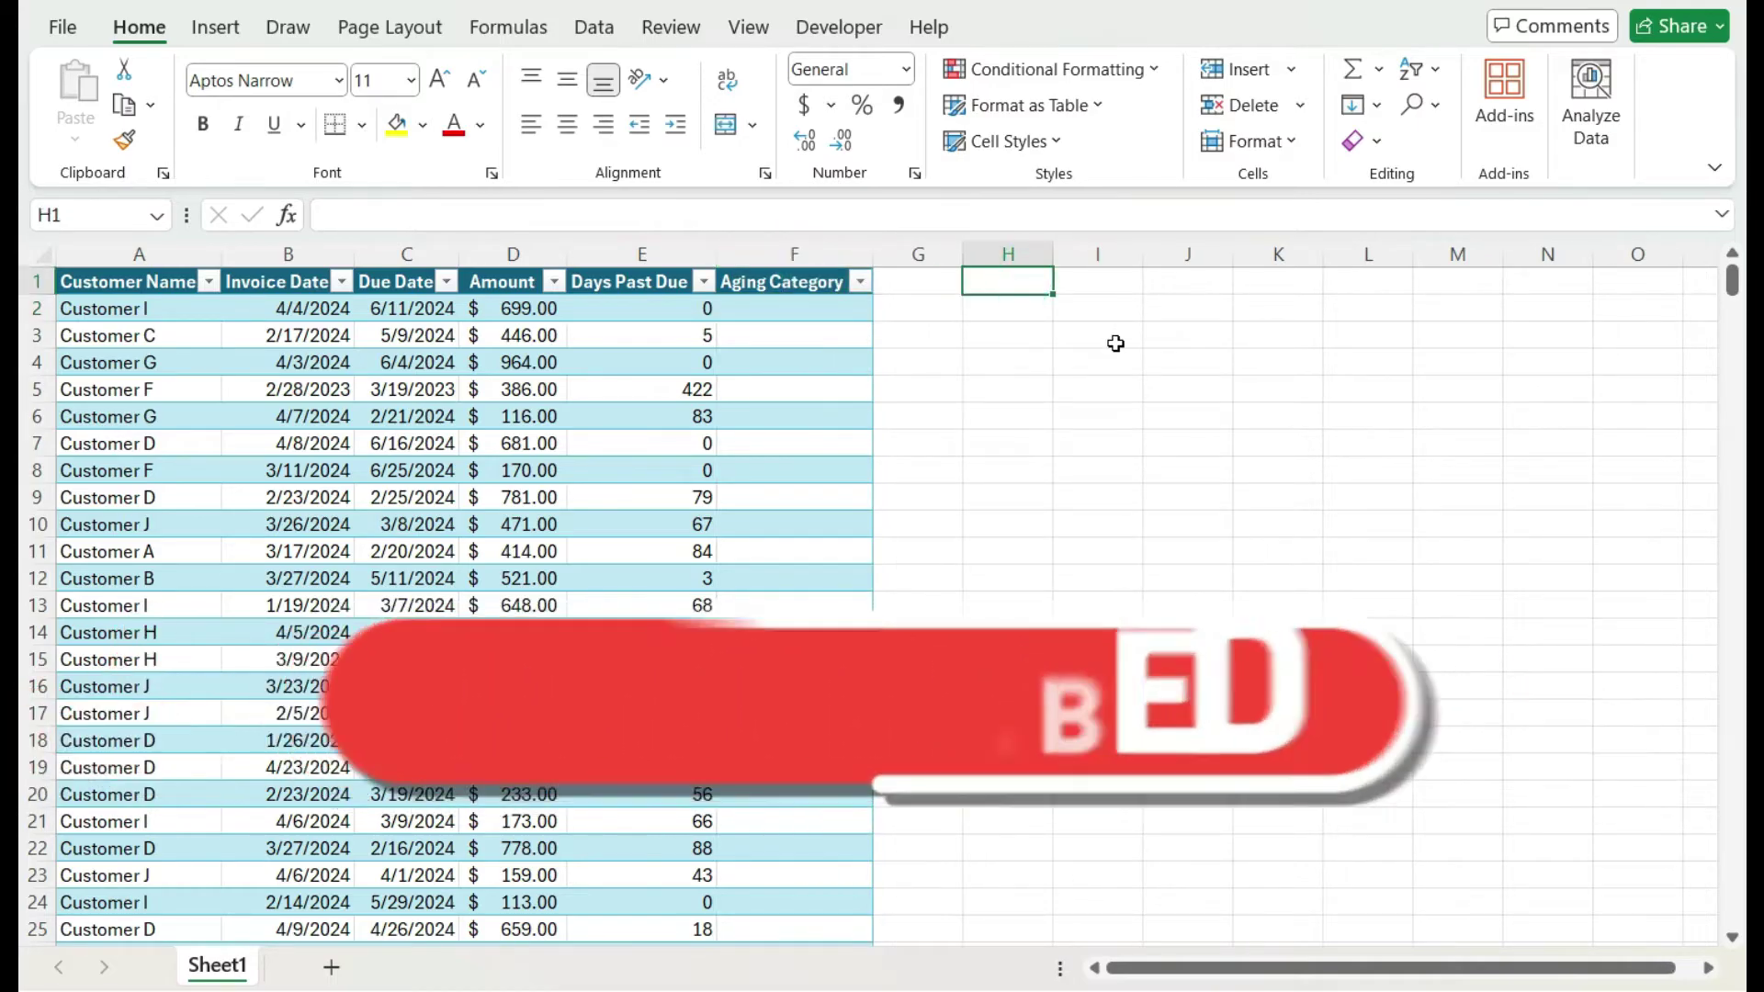
{"action": "type", "text": "Aging C"}
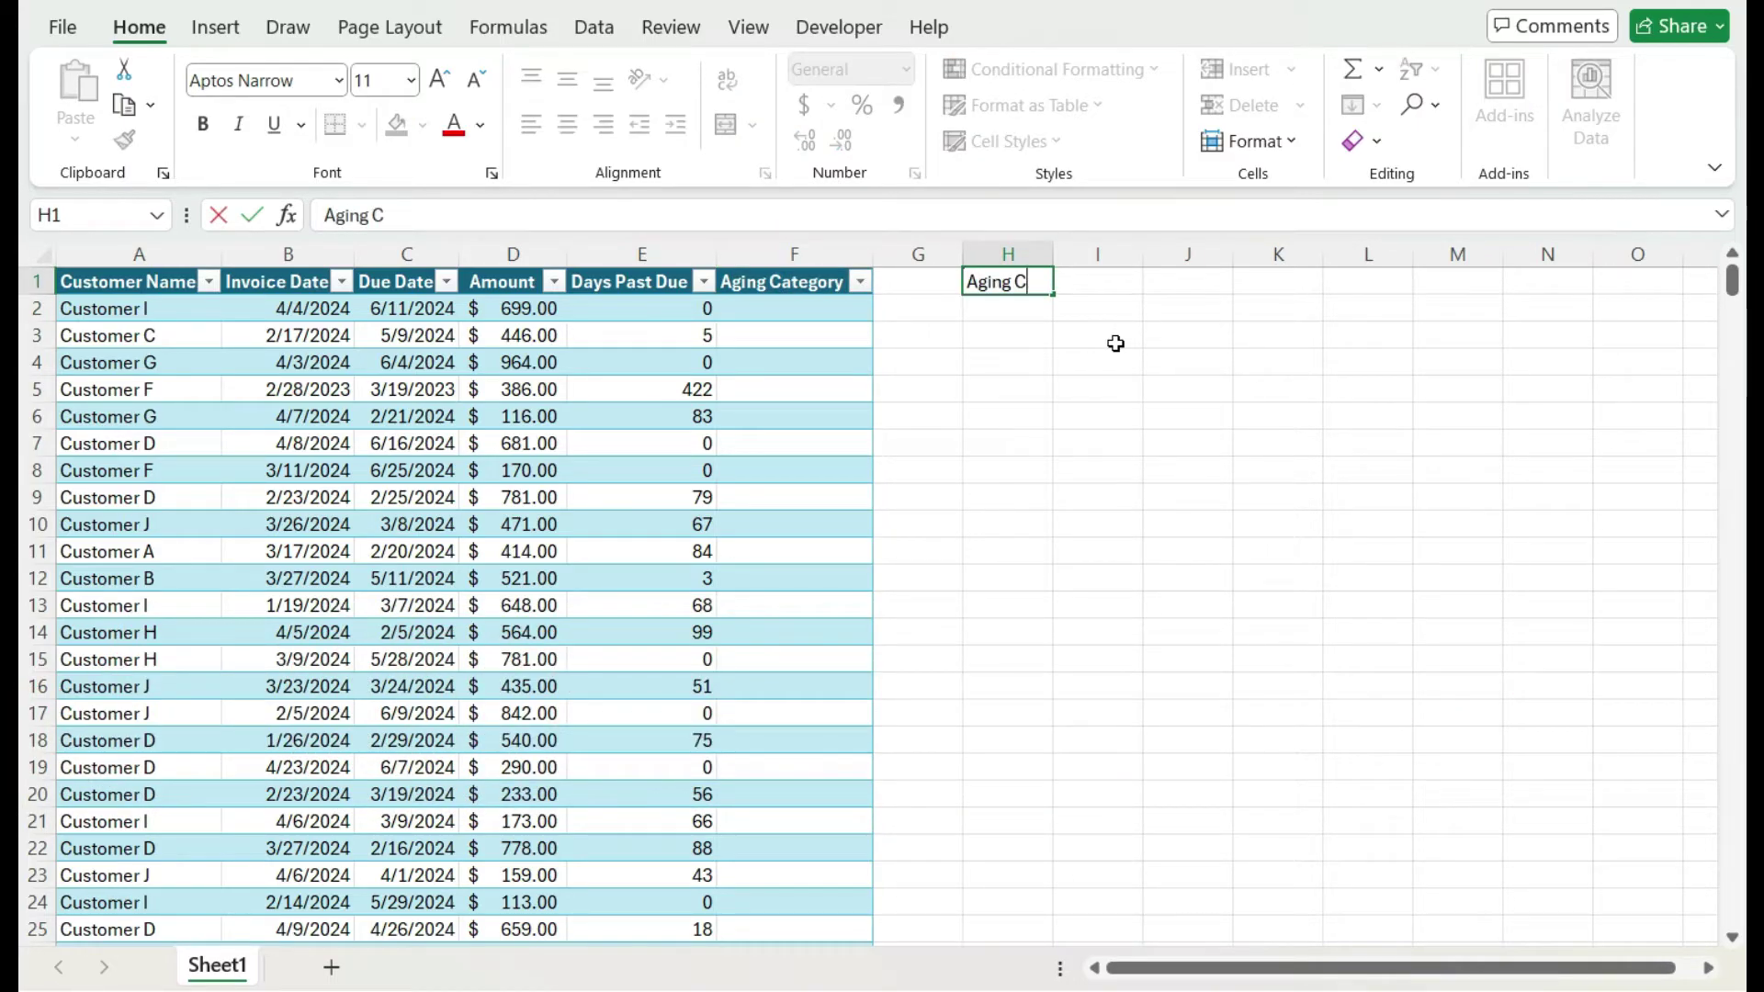
{"action": "type", "text": "ategory"}
{"action": "key", "text": "Tab"}
{"action": "type", "text": "Descr"}
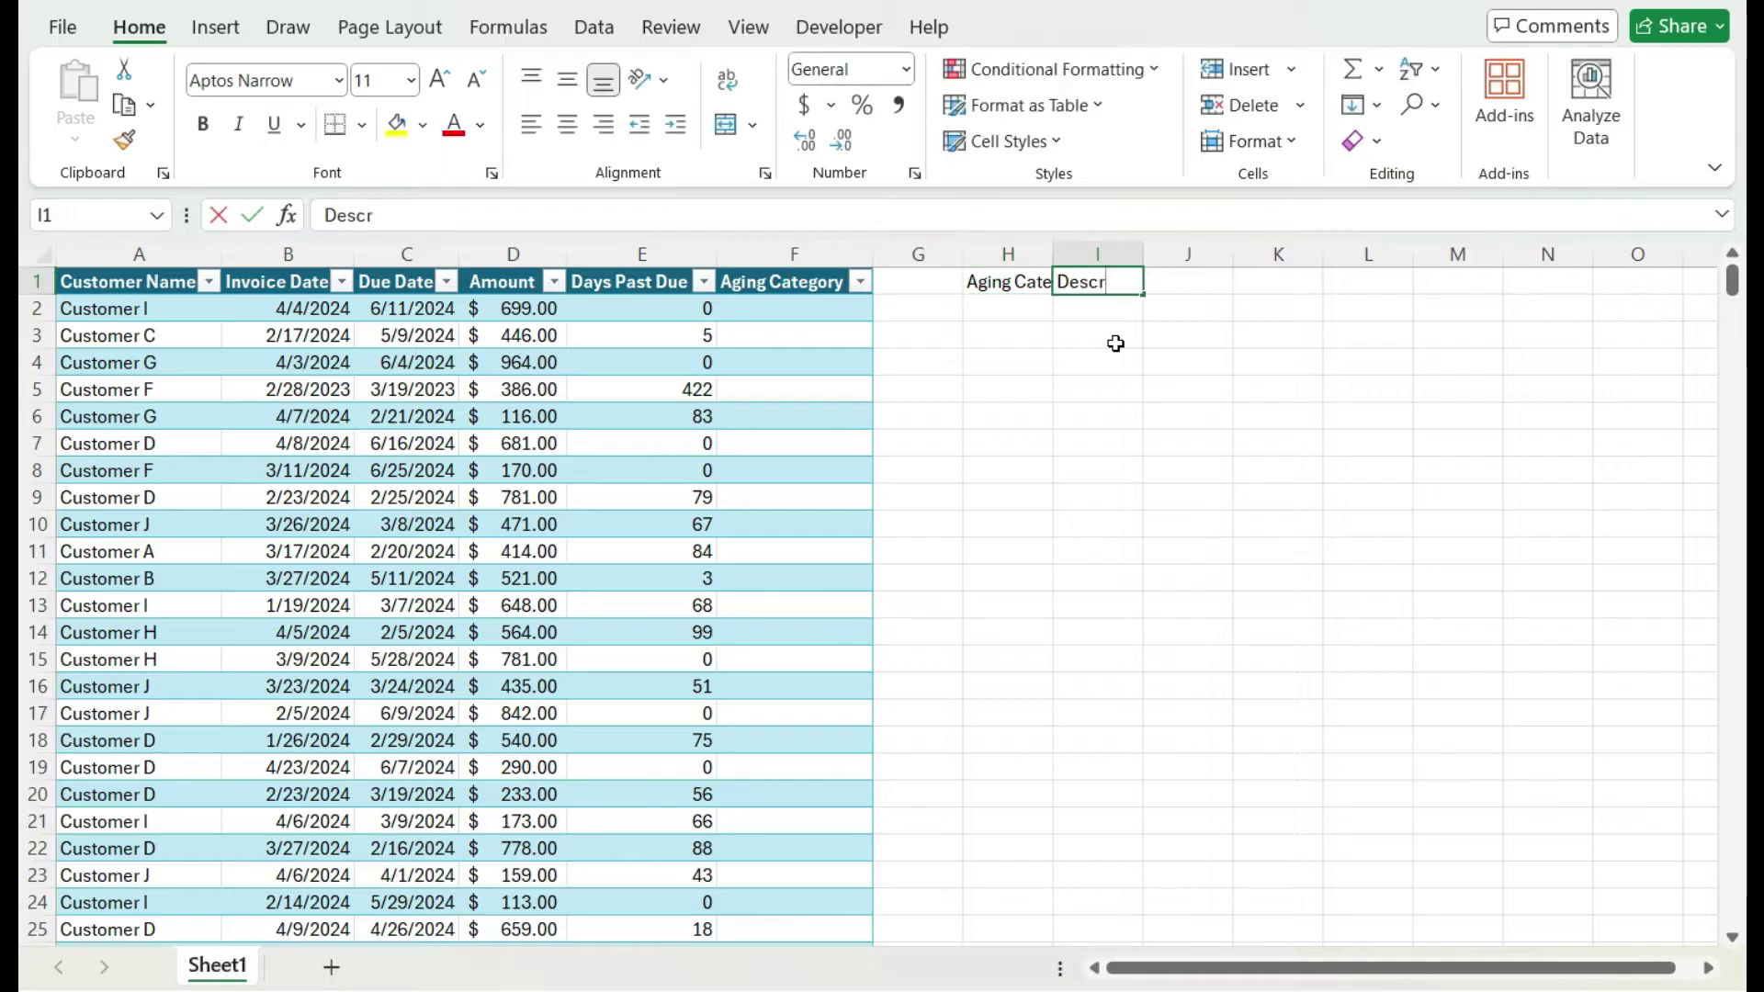
{"action": "type", "text": "iption"}
{"action": "key", "text": "Return"}
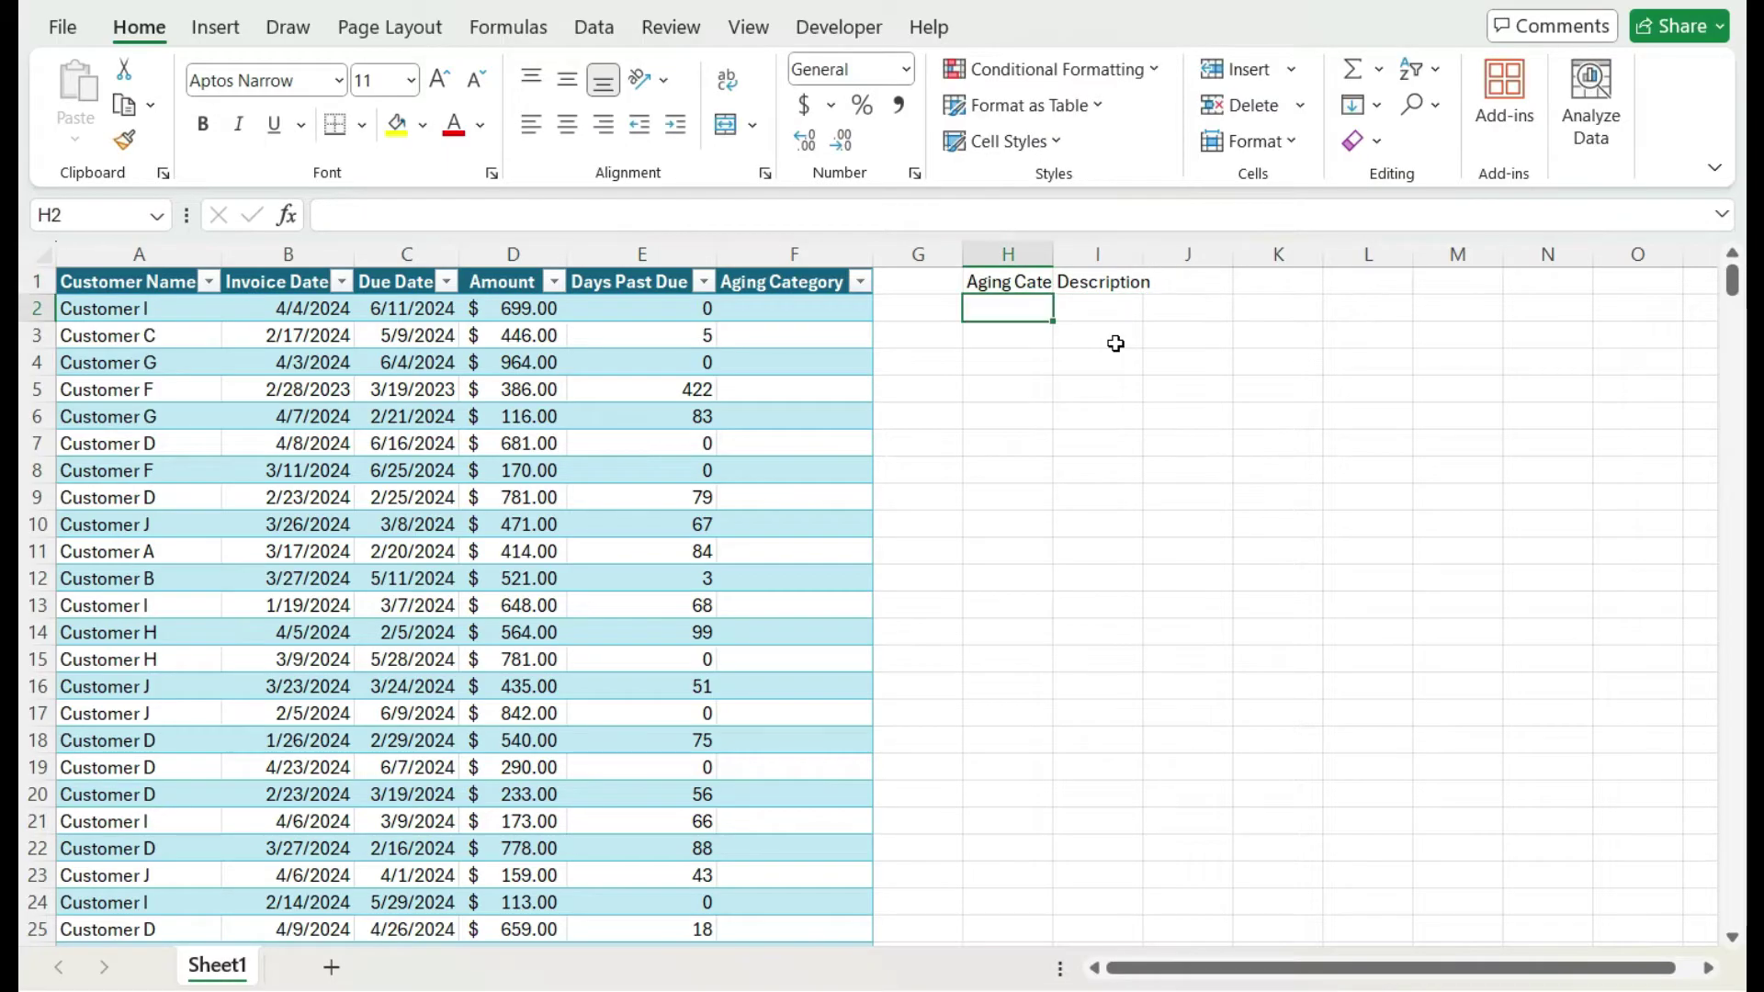
Step: Enter thresholds 0 = Current and 30 = 30+ in H2:I3
{"action": "type", "text": "0"}
{"action": "key", "text": "Return"}
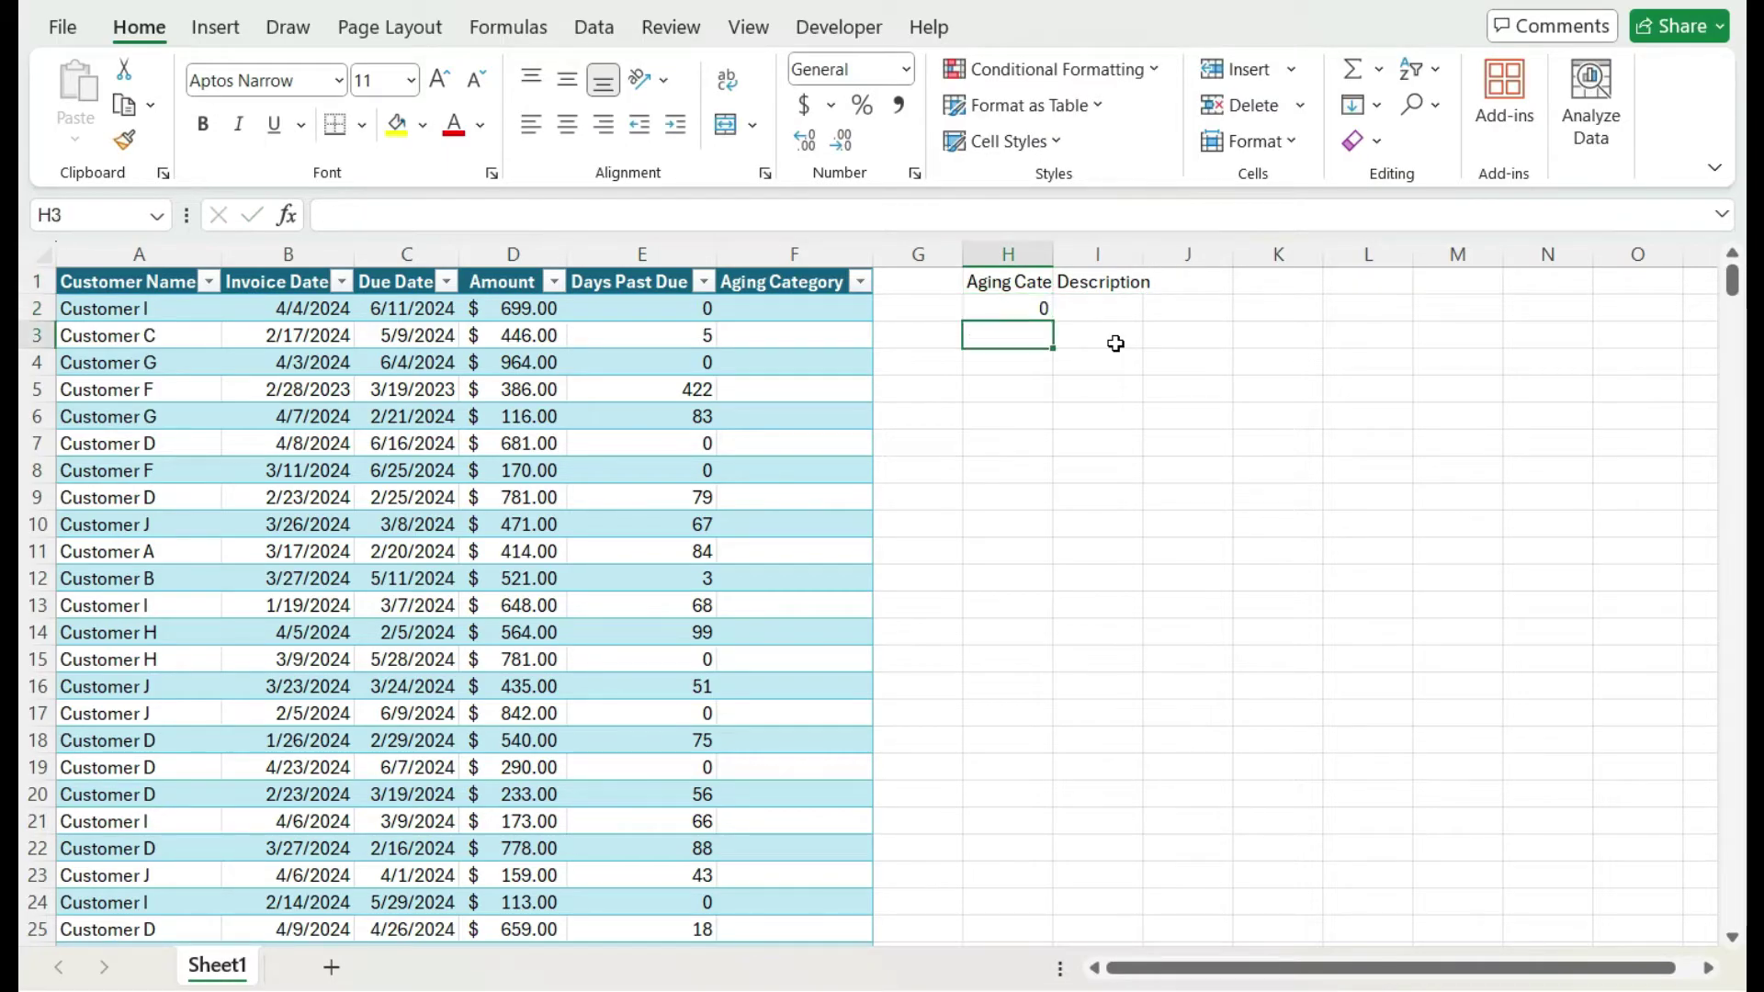
{"action": "key", "text": "Up"}
{"action": "key", "text": "Right"}
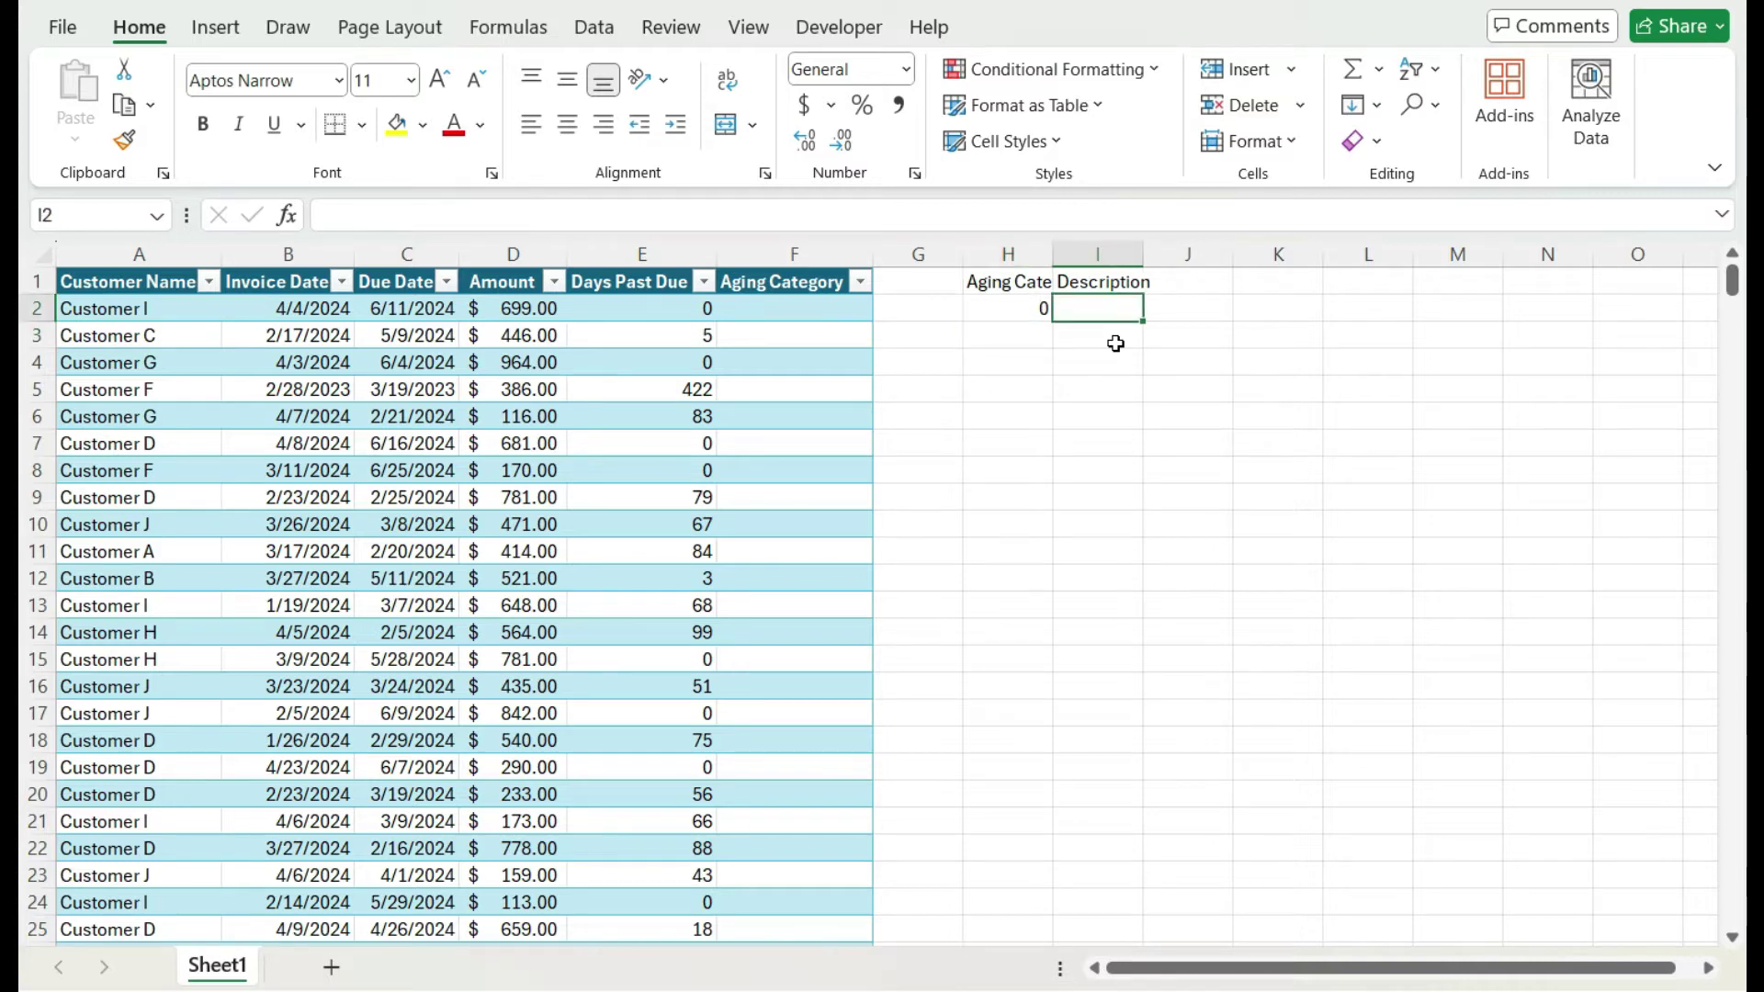
{"action": "type", "text": "Current"}
{"action": "key", "text": "Return"}
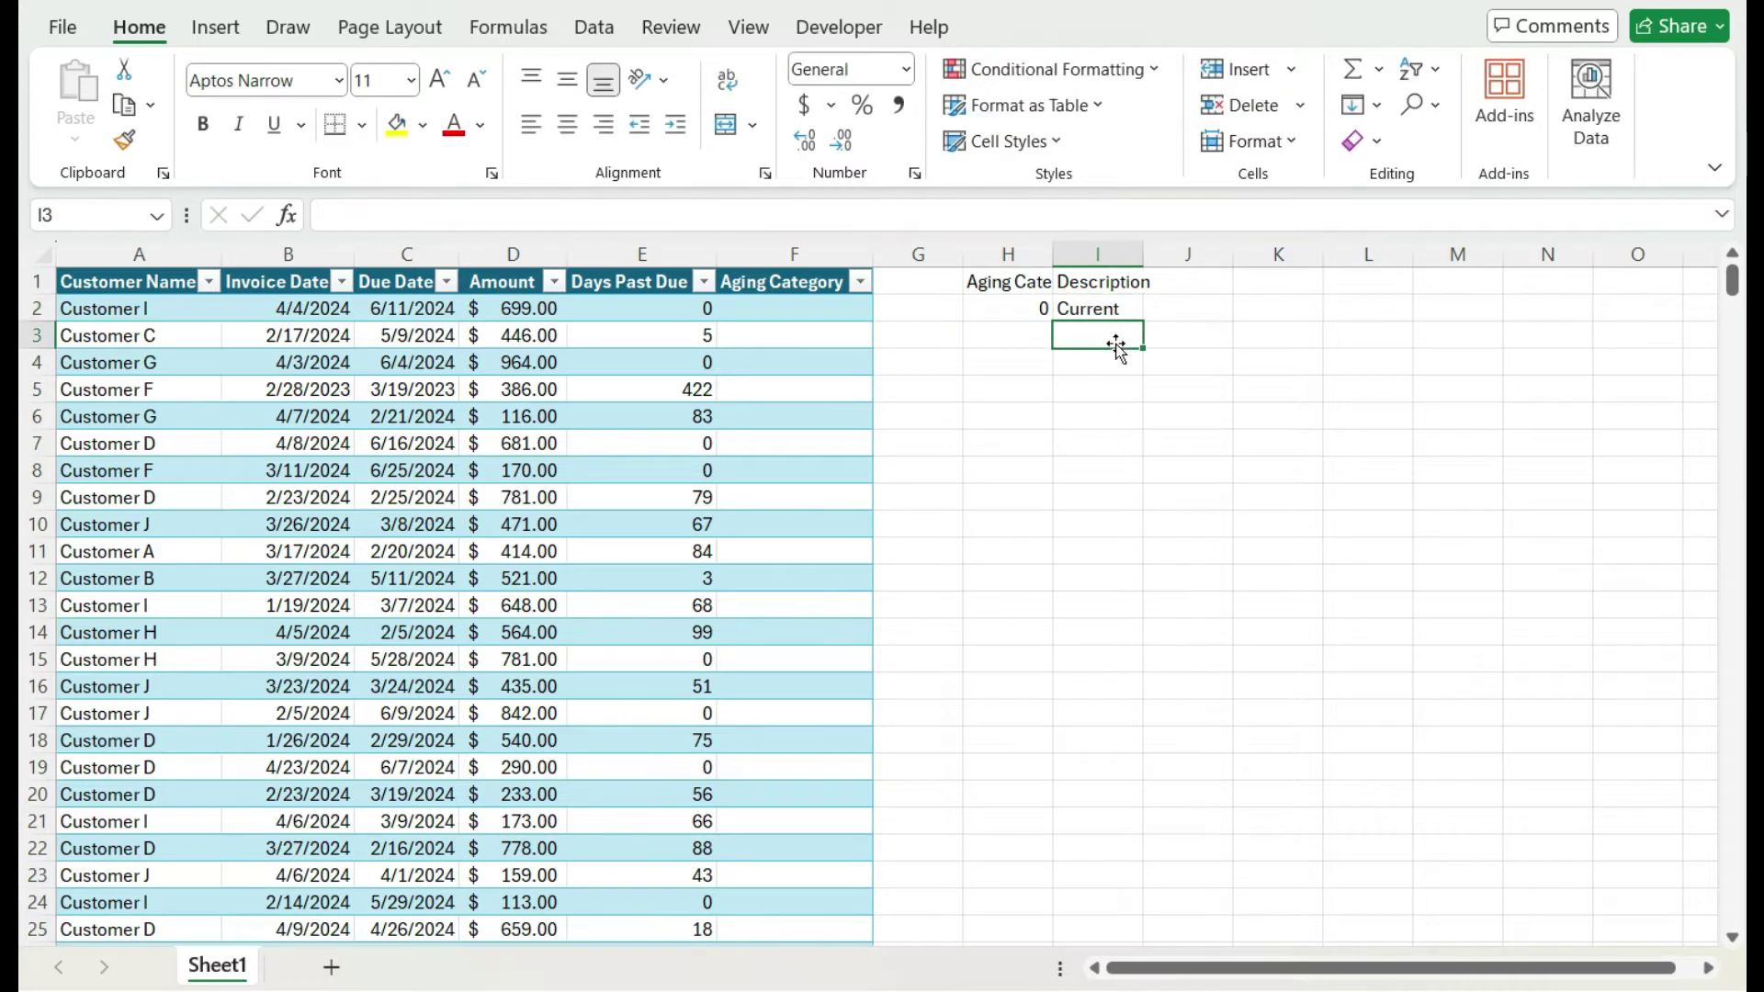
{"action": "key", "text": "Left"}
{"action": "type", "text": "30"}
{"action": "key", "text": "Tab"}
{"action": "type", "text": "30+"}
{"action": "key", "text": "Return"}
Step: Enter thresholds 60 = 60+, 90 = 90+ and 120 = 120+ in H4:I6
{"action": "type", "text": "60"}
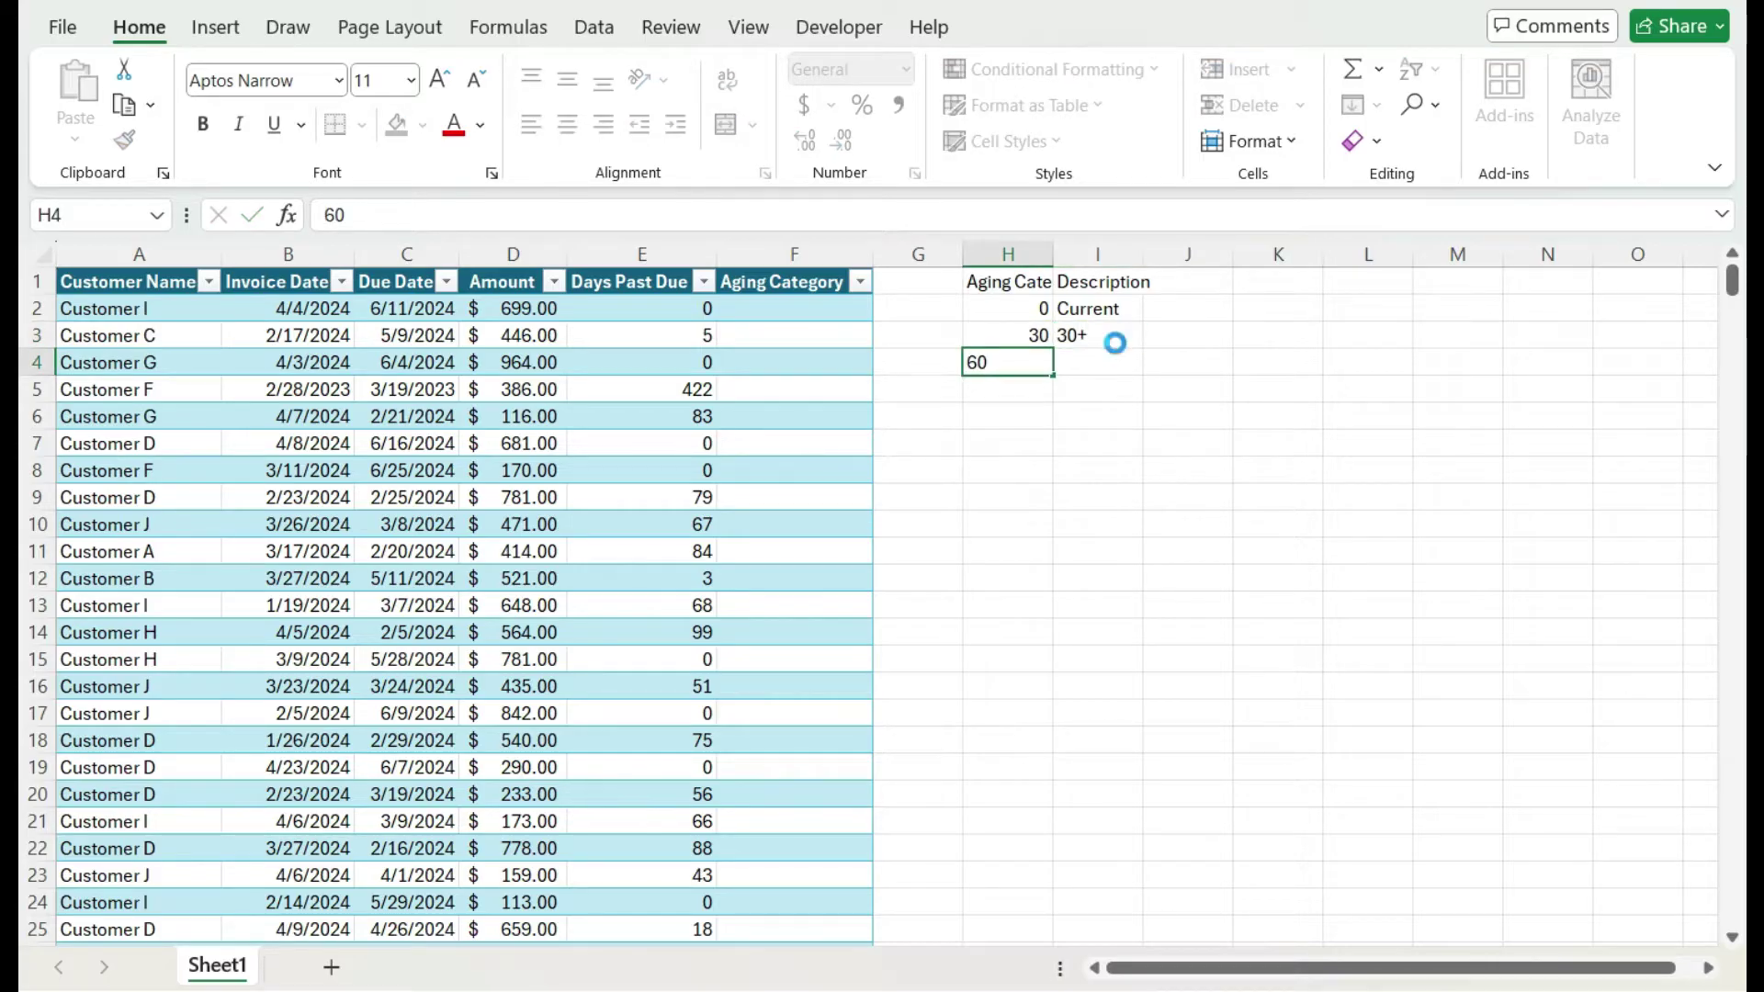
{"action": "key", "text": "Tab"}
{"action": "type", "text": "60+"}
{"action": "key", "text": "Return"}
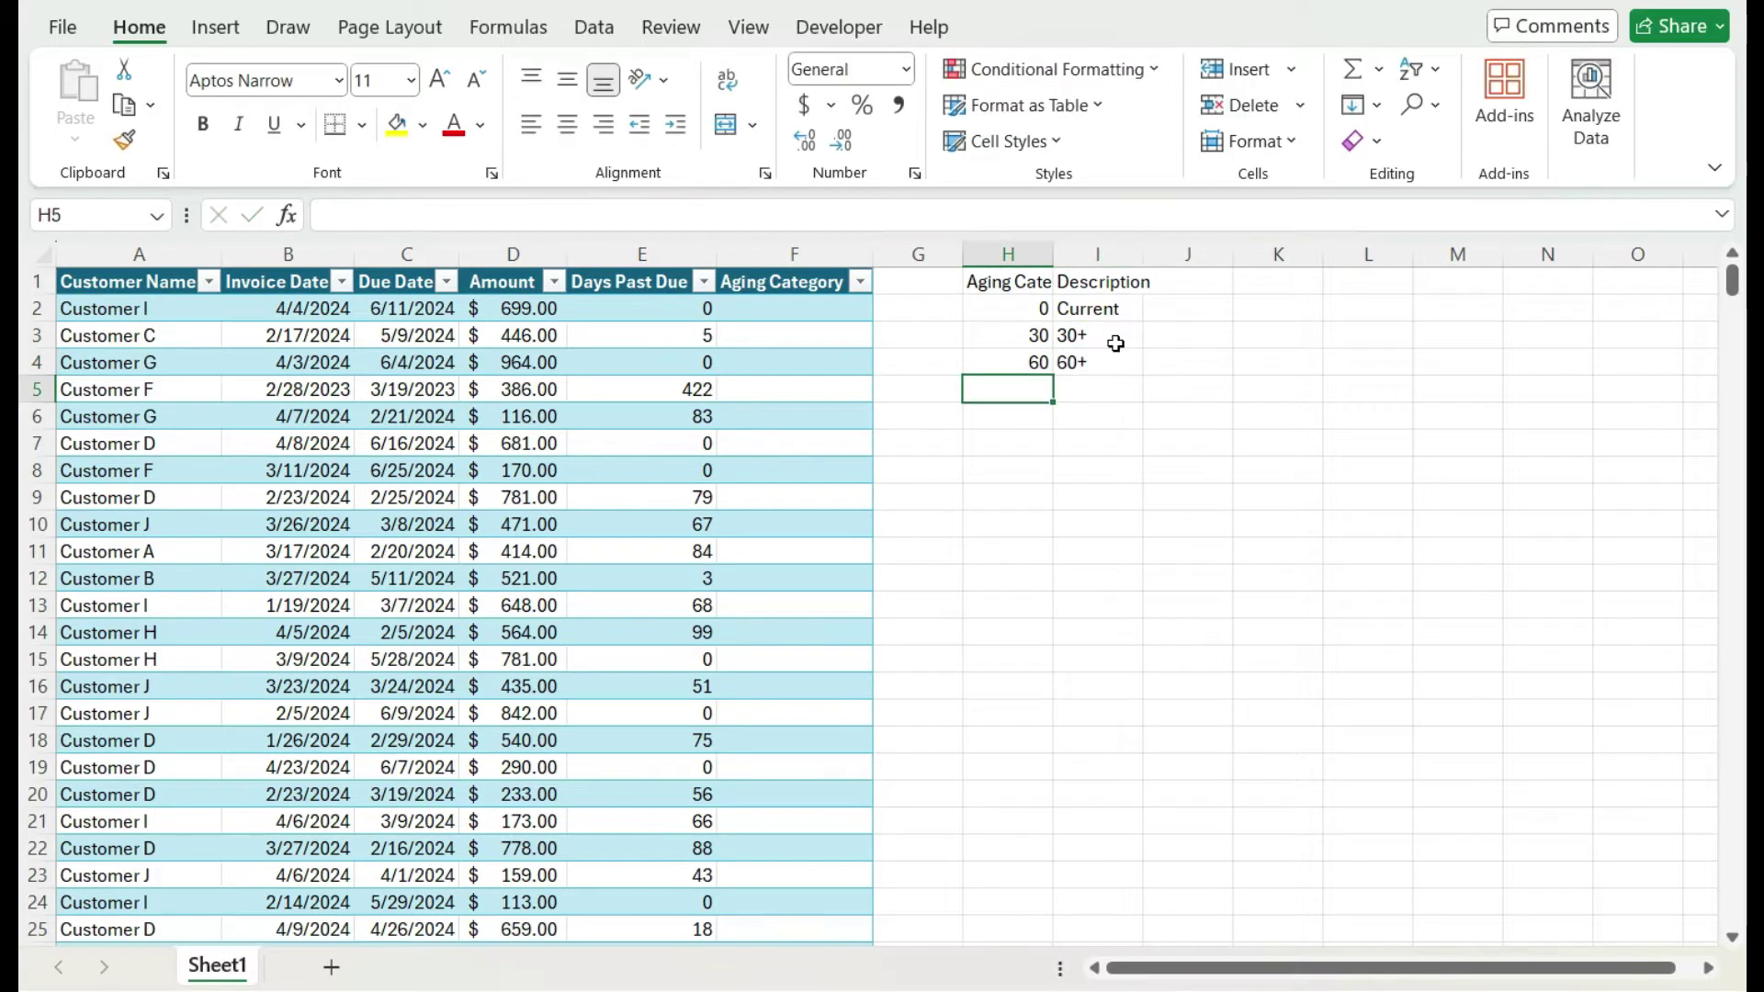
{"action": "type", "text": "90"}
{"action": "key", "text": "Tab"}
{"action": "type", "text": "90+"}
{"action": "key", "text": "Tab"}
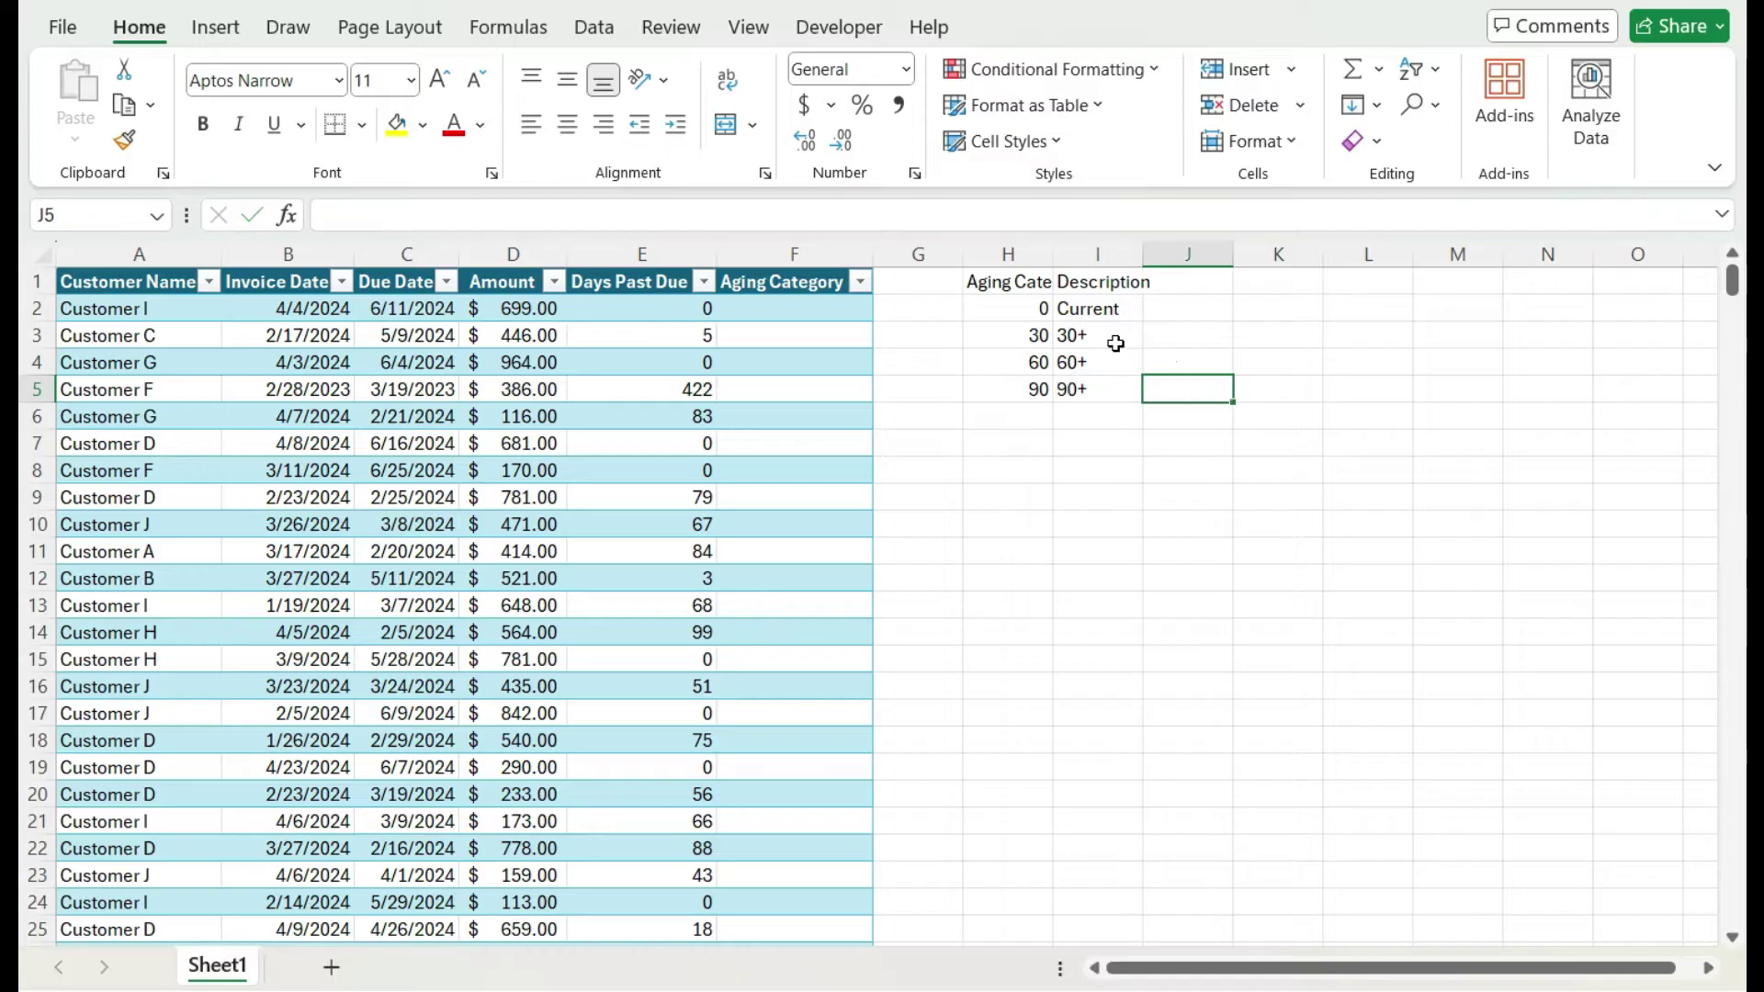
{"action": "key", "text": "Return"}
{"action": "type", "text": "120"}
{"action": "key", "text": "Tab"}
{"action": "type", "text": "120"}
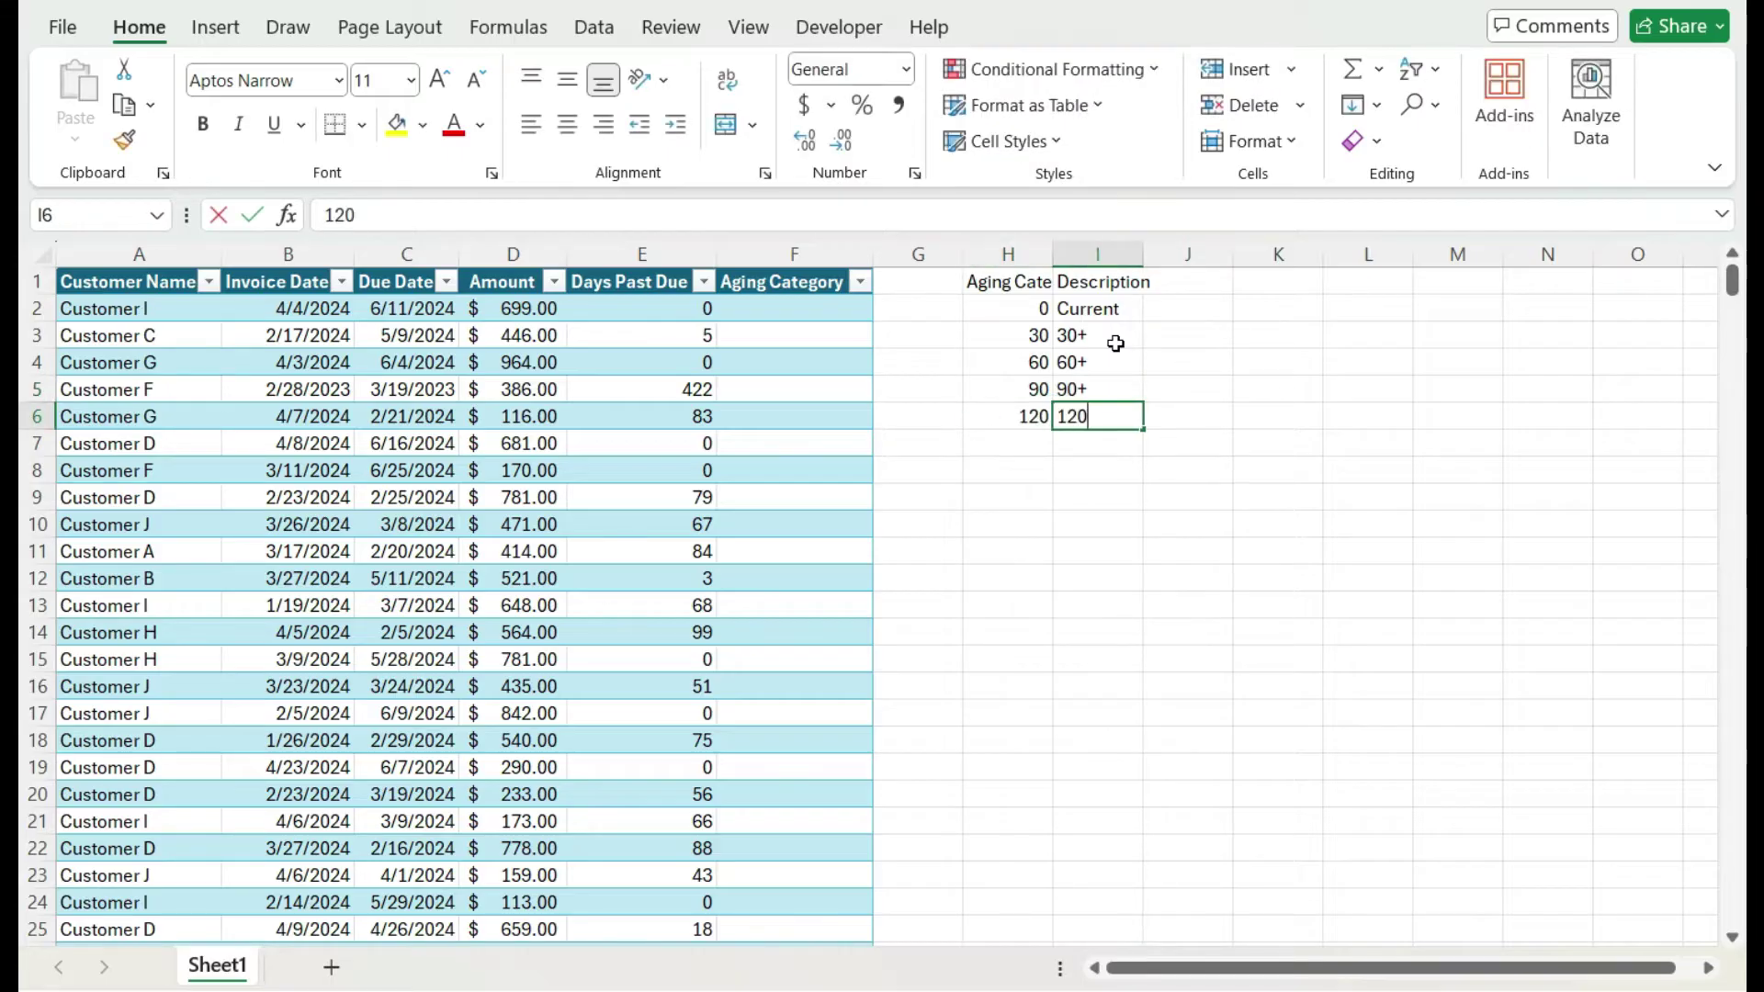
{"action": "type", "text": "+"}
{"action": "key", "text": "Return"}
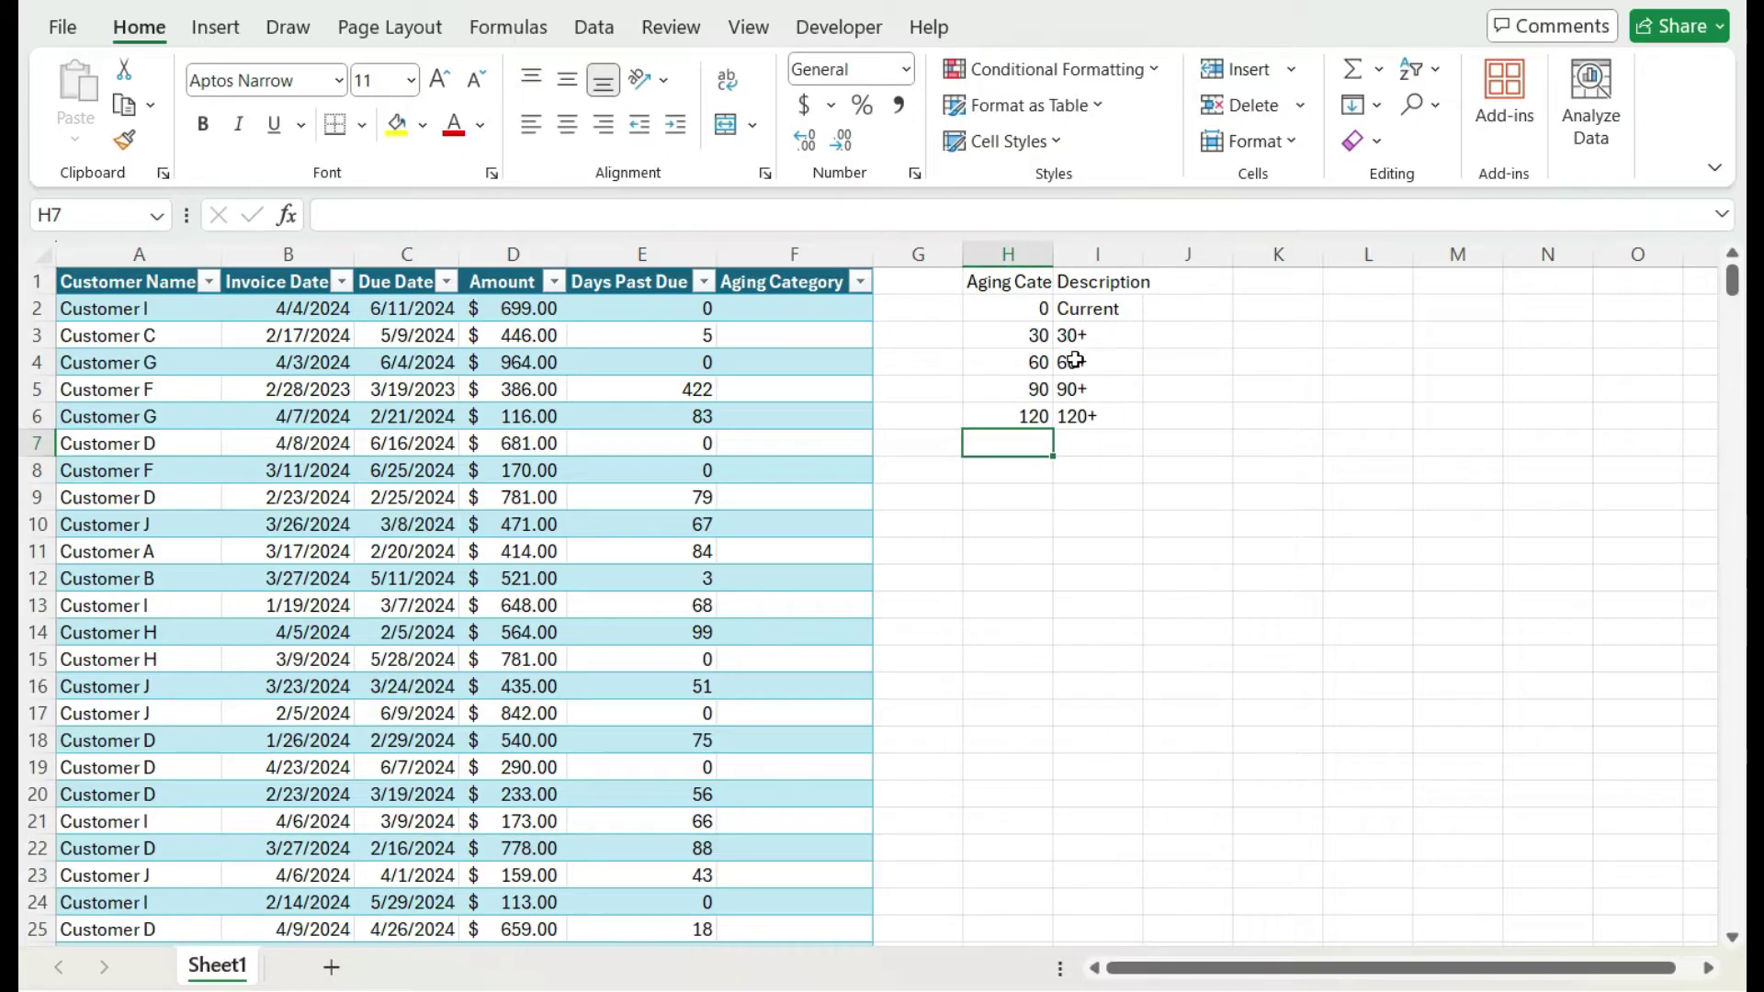
{"action": "left_click", "coordinate": [1075, 362]}
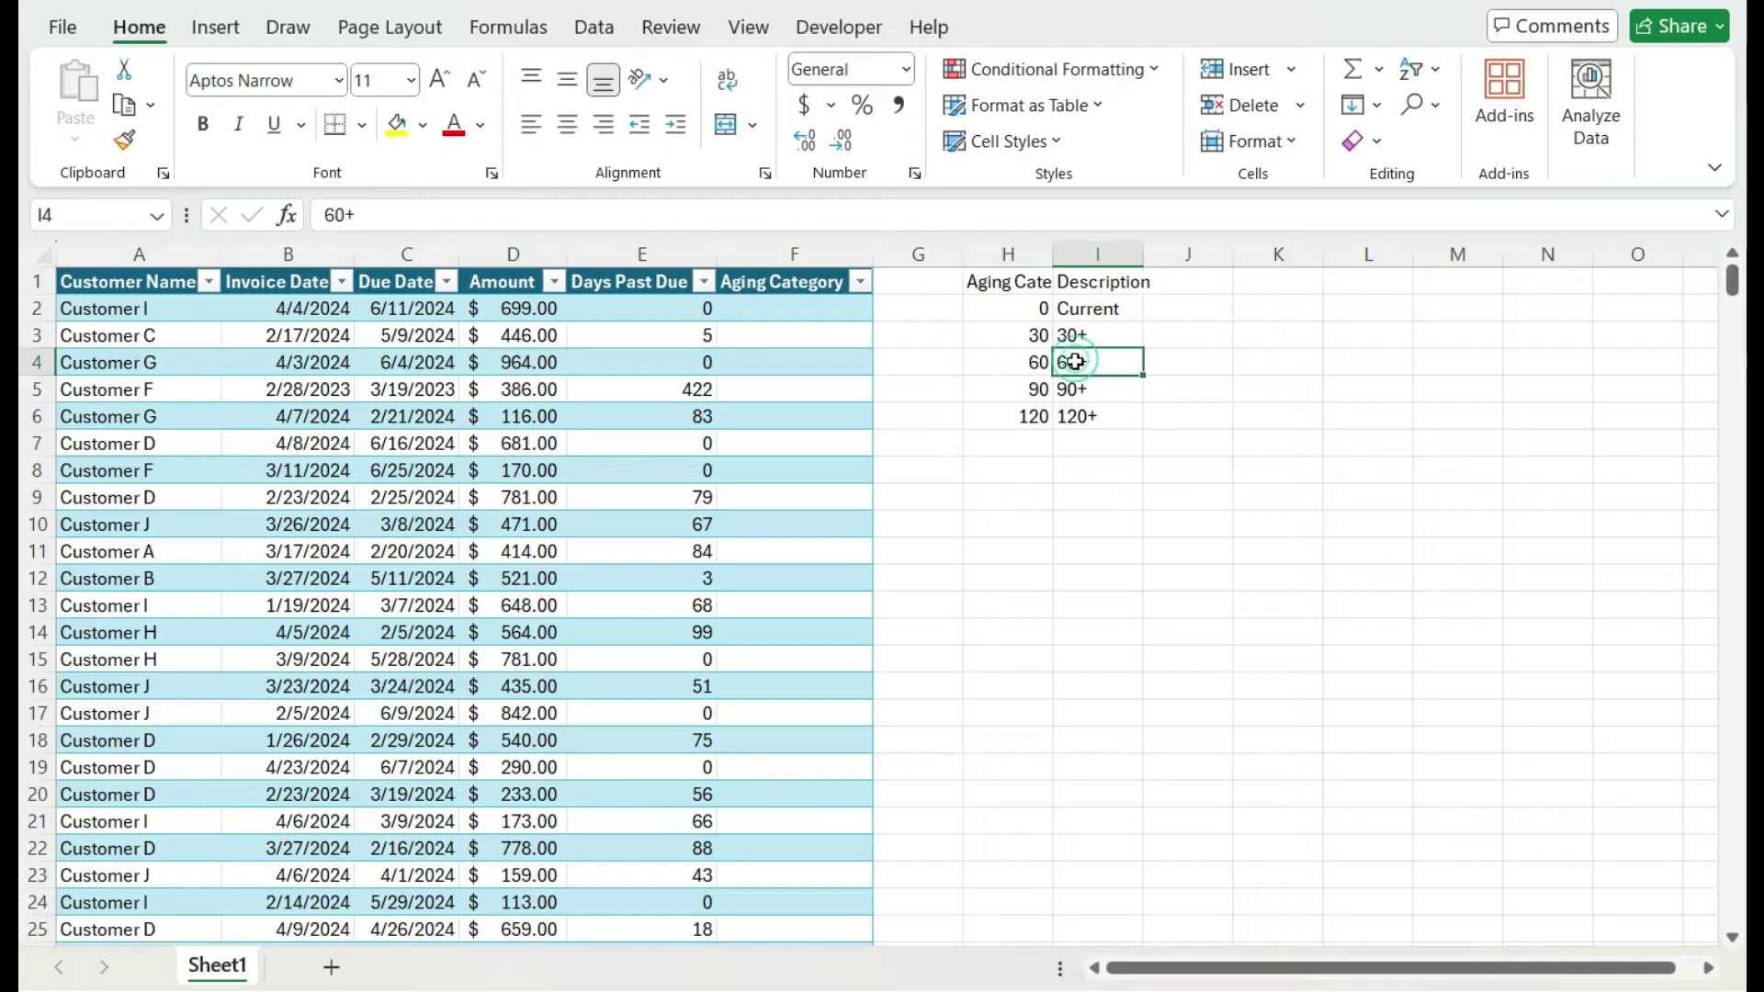
{"action": "left_click", "coordinate": [215, 27]}
Step: Make H1:I6 its own table (Table4) and rename the invoice table ARtable
{"action": "left_click", "coordinate": [292, 117]}
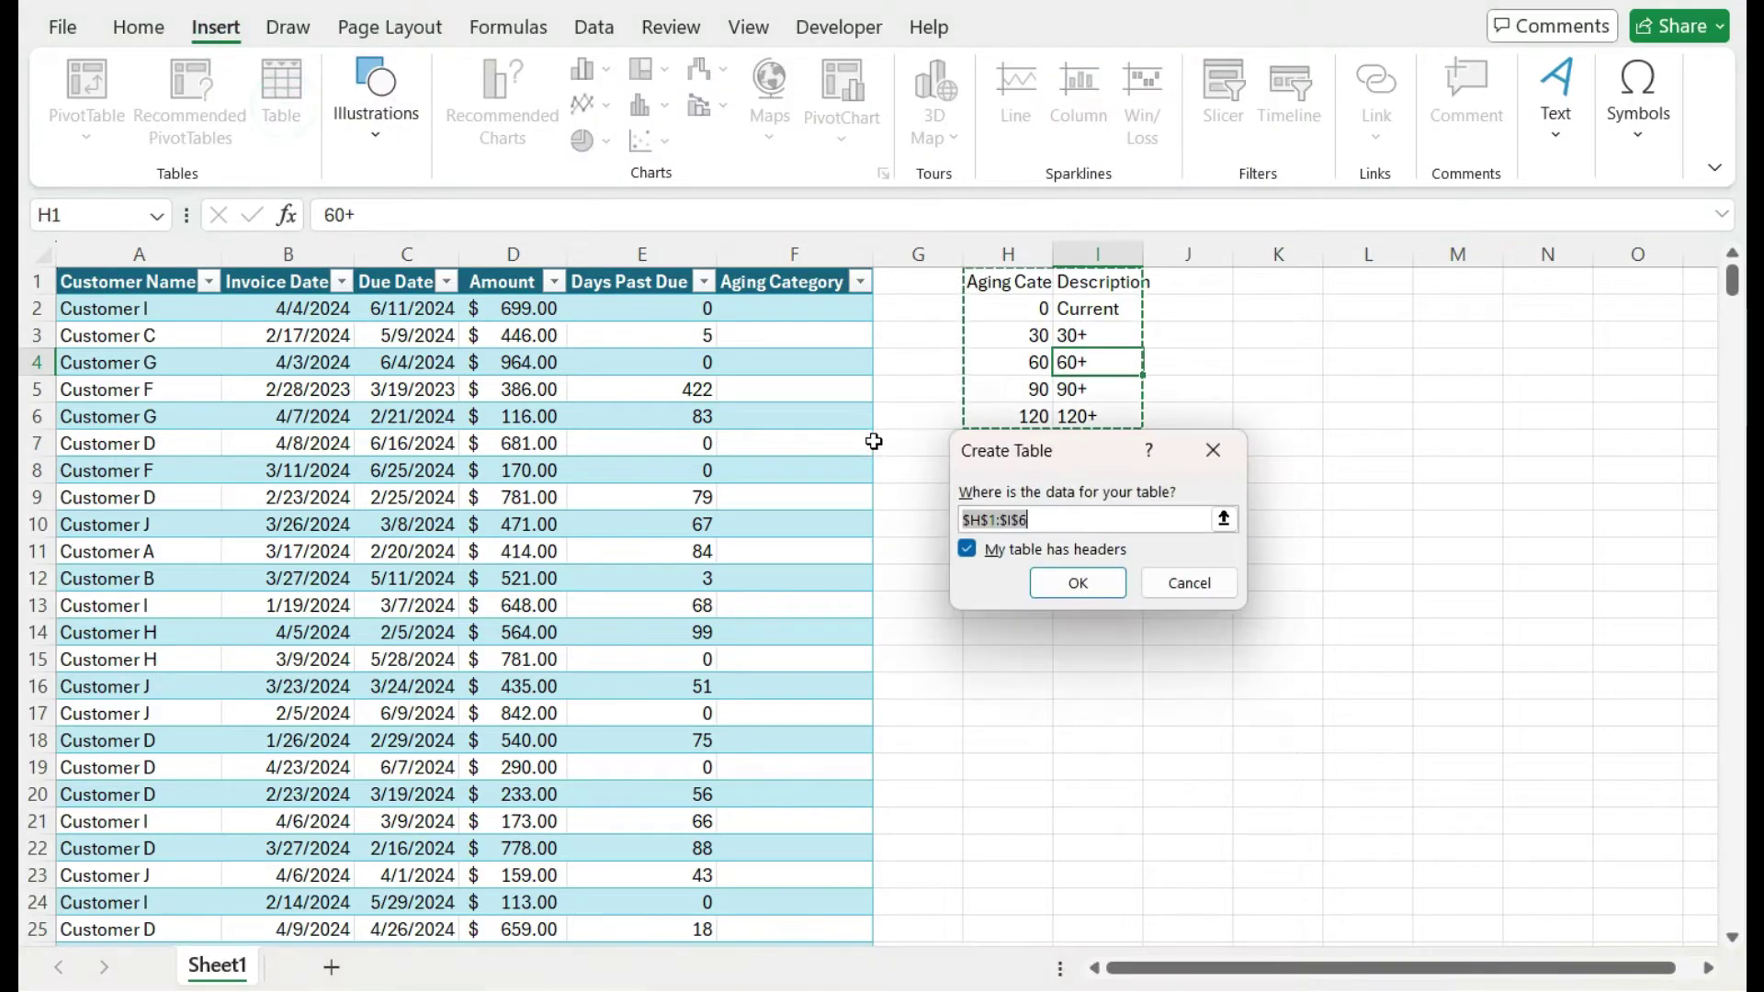
{"action": "left_click", "coordinate": [1078, 579]}
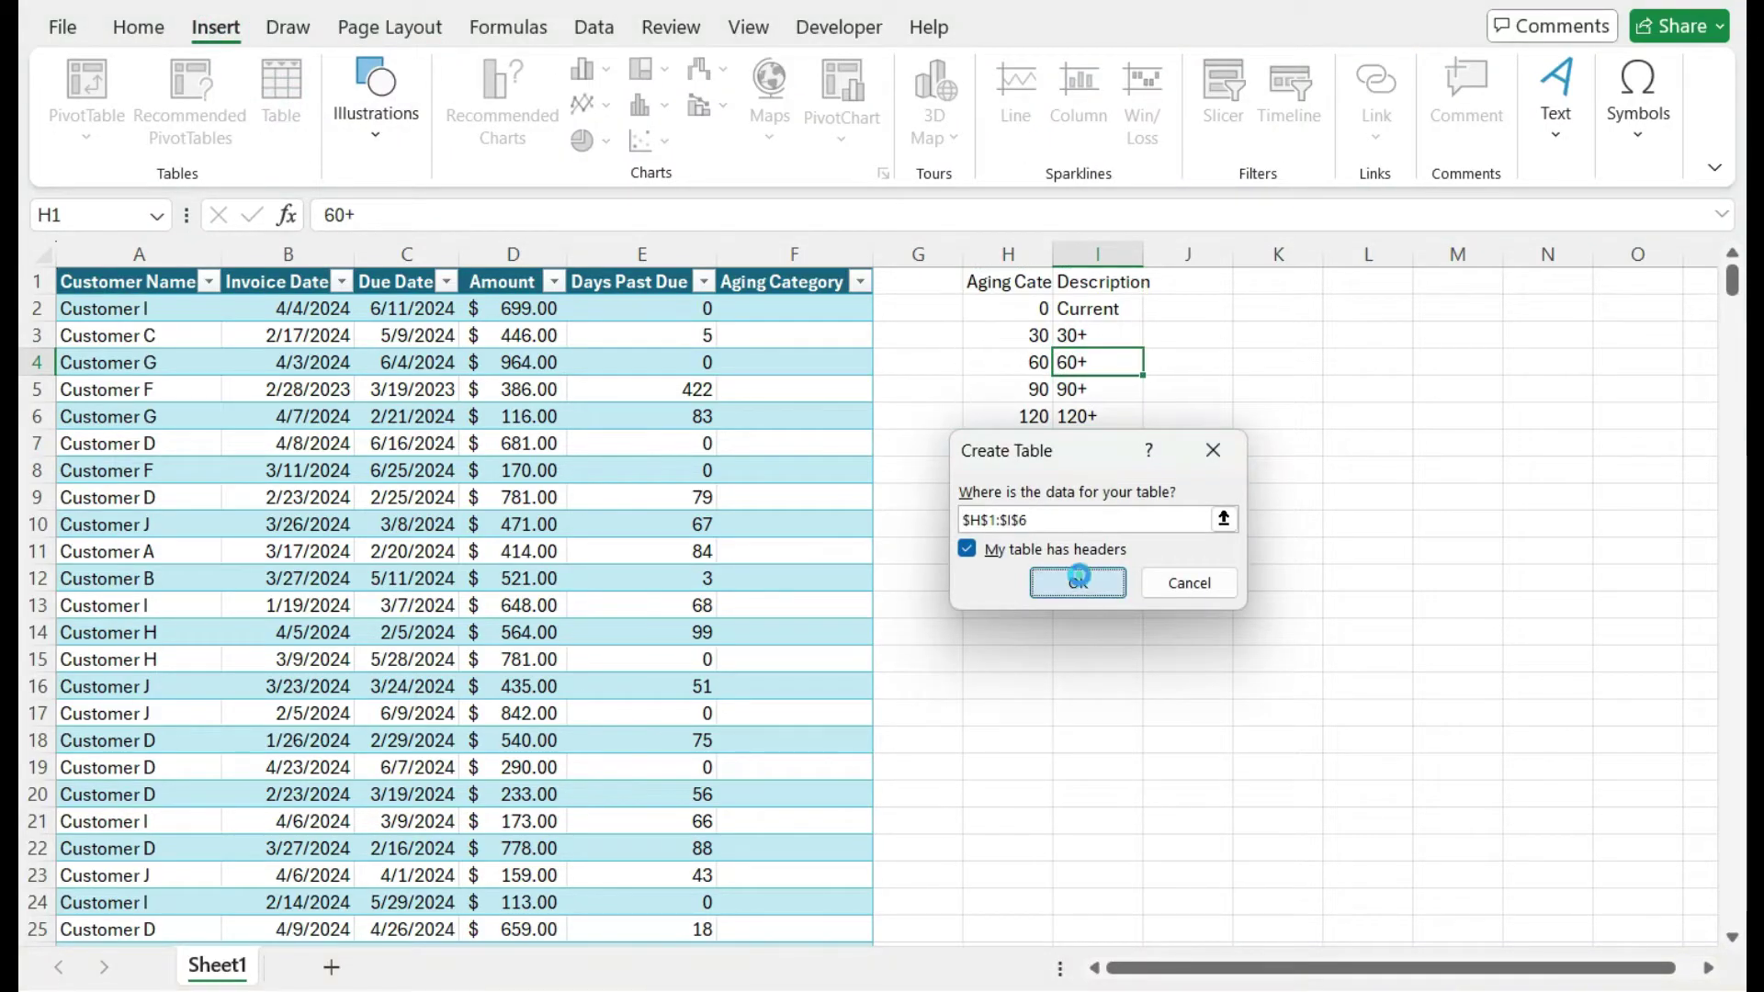
{"action": "left_click", "coordinate": [474, 428]}
{"action": "left_click", "coordinate": [111, 107]}
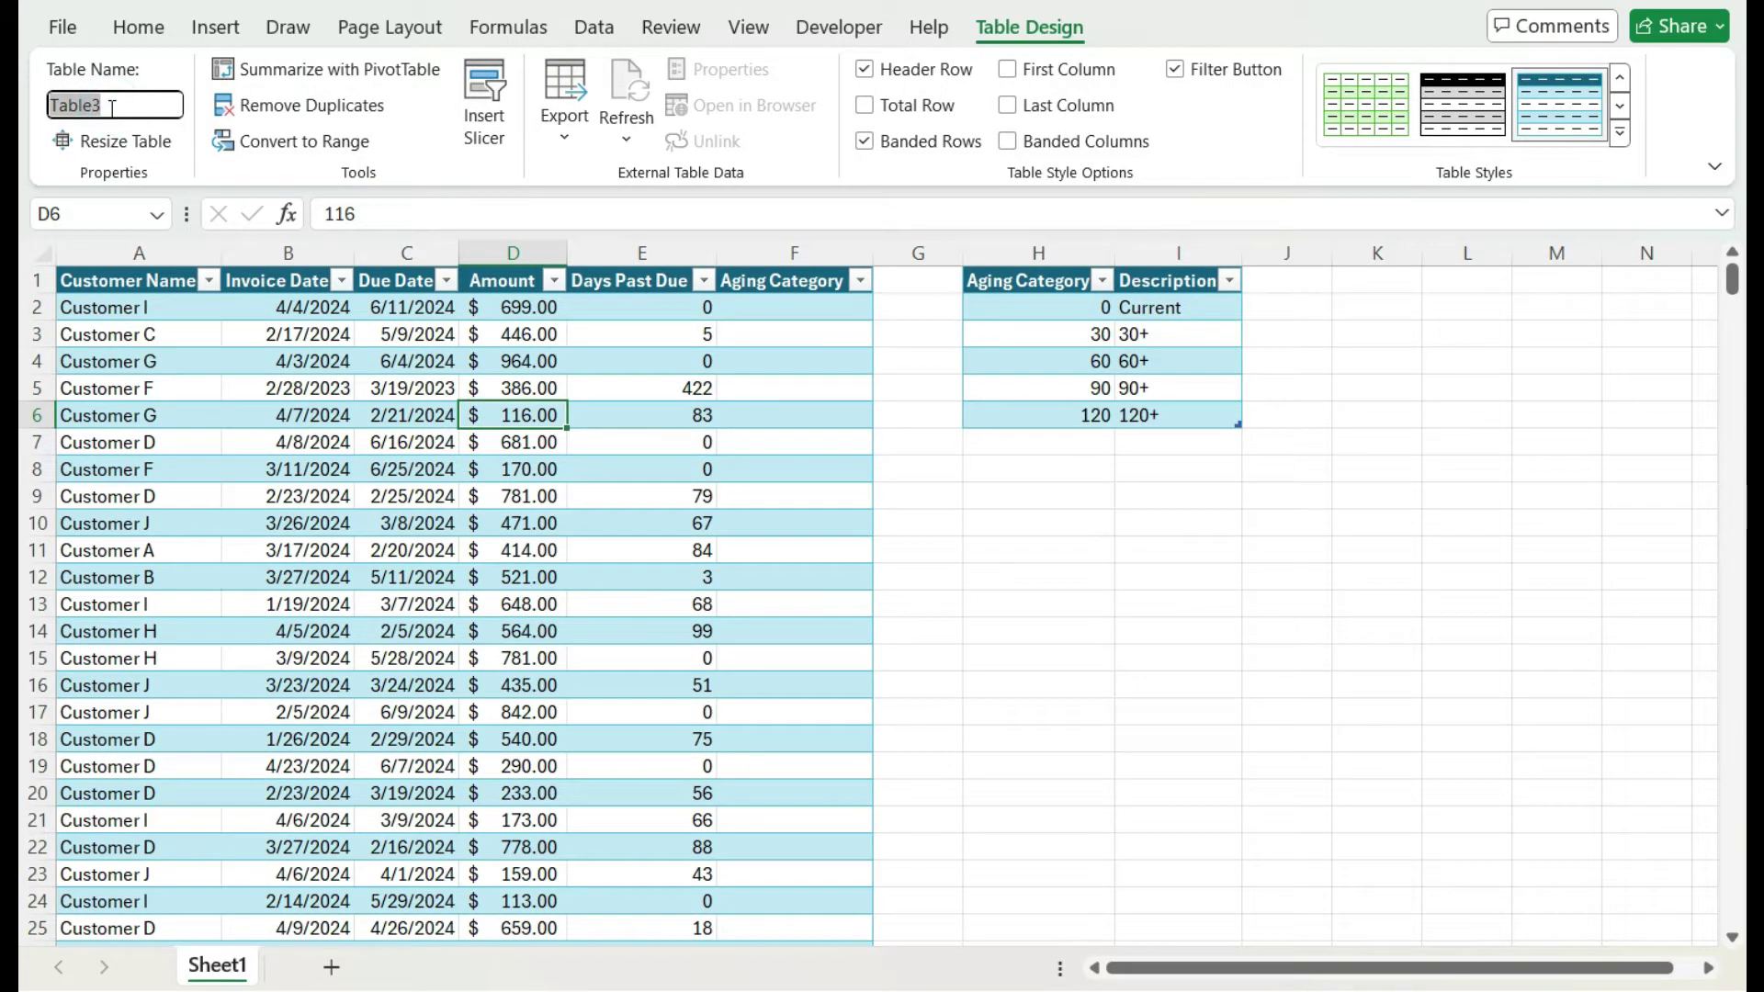
{"action": "type", "text": "ARtable"}
{"action": "key", "text": "Return"}
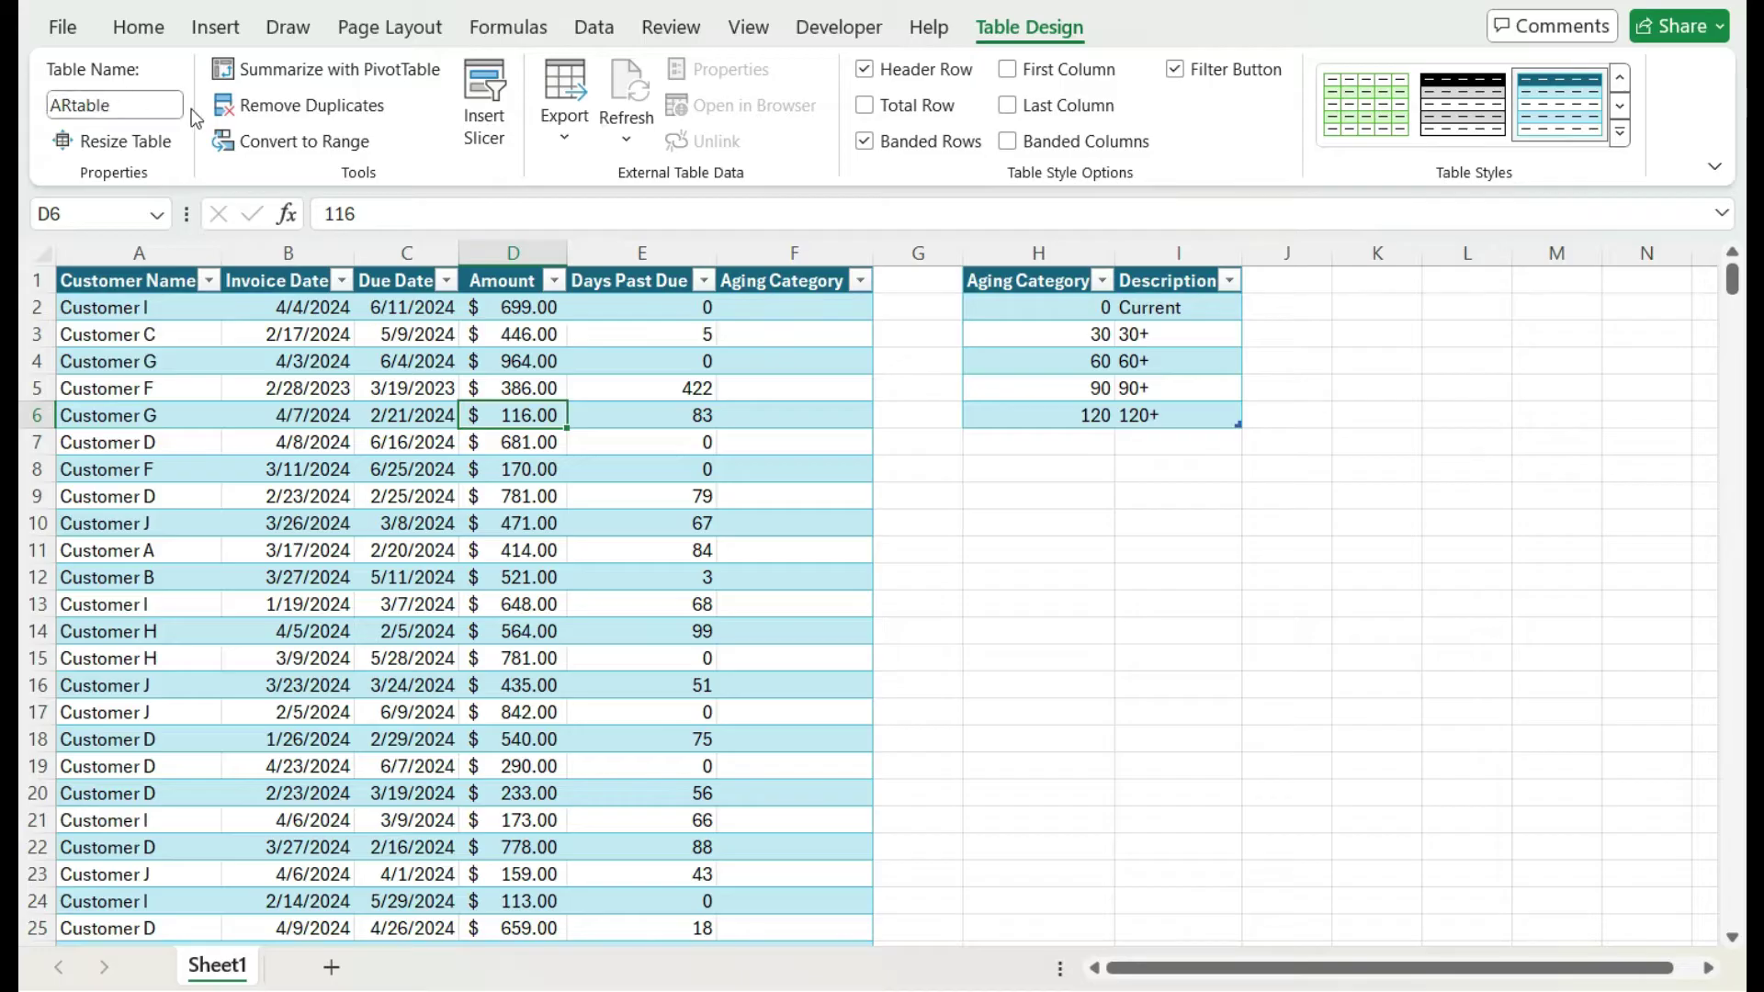
{"action": "left_click", "coordinate": [647, 362]}
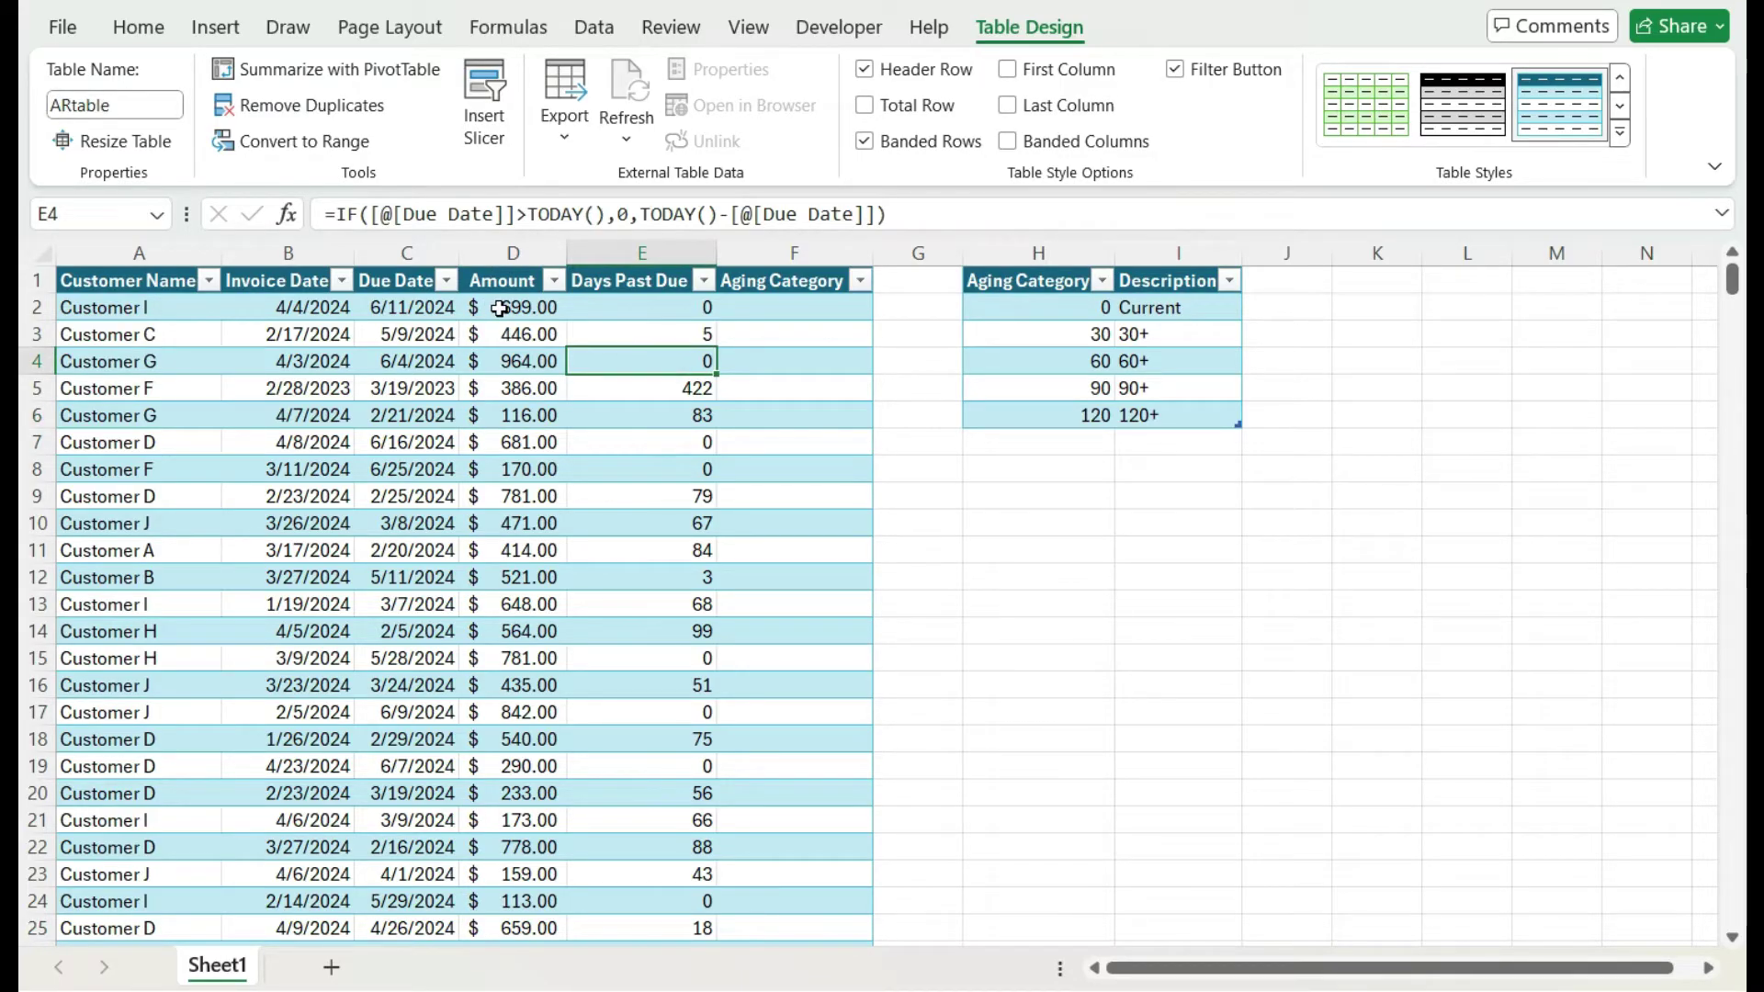
{"action": "left_click", "coordinate": [820, 308]}
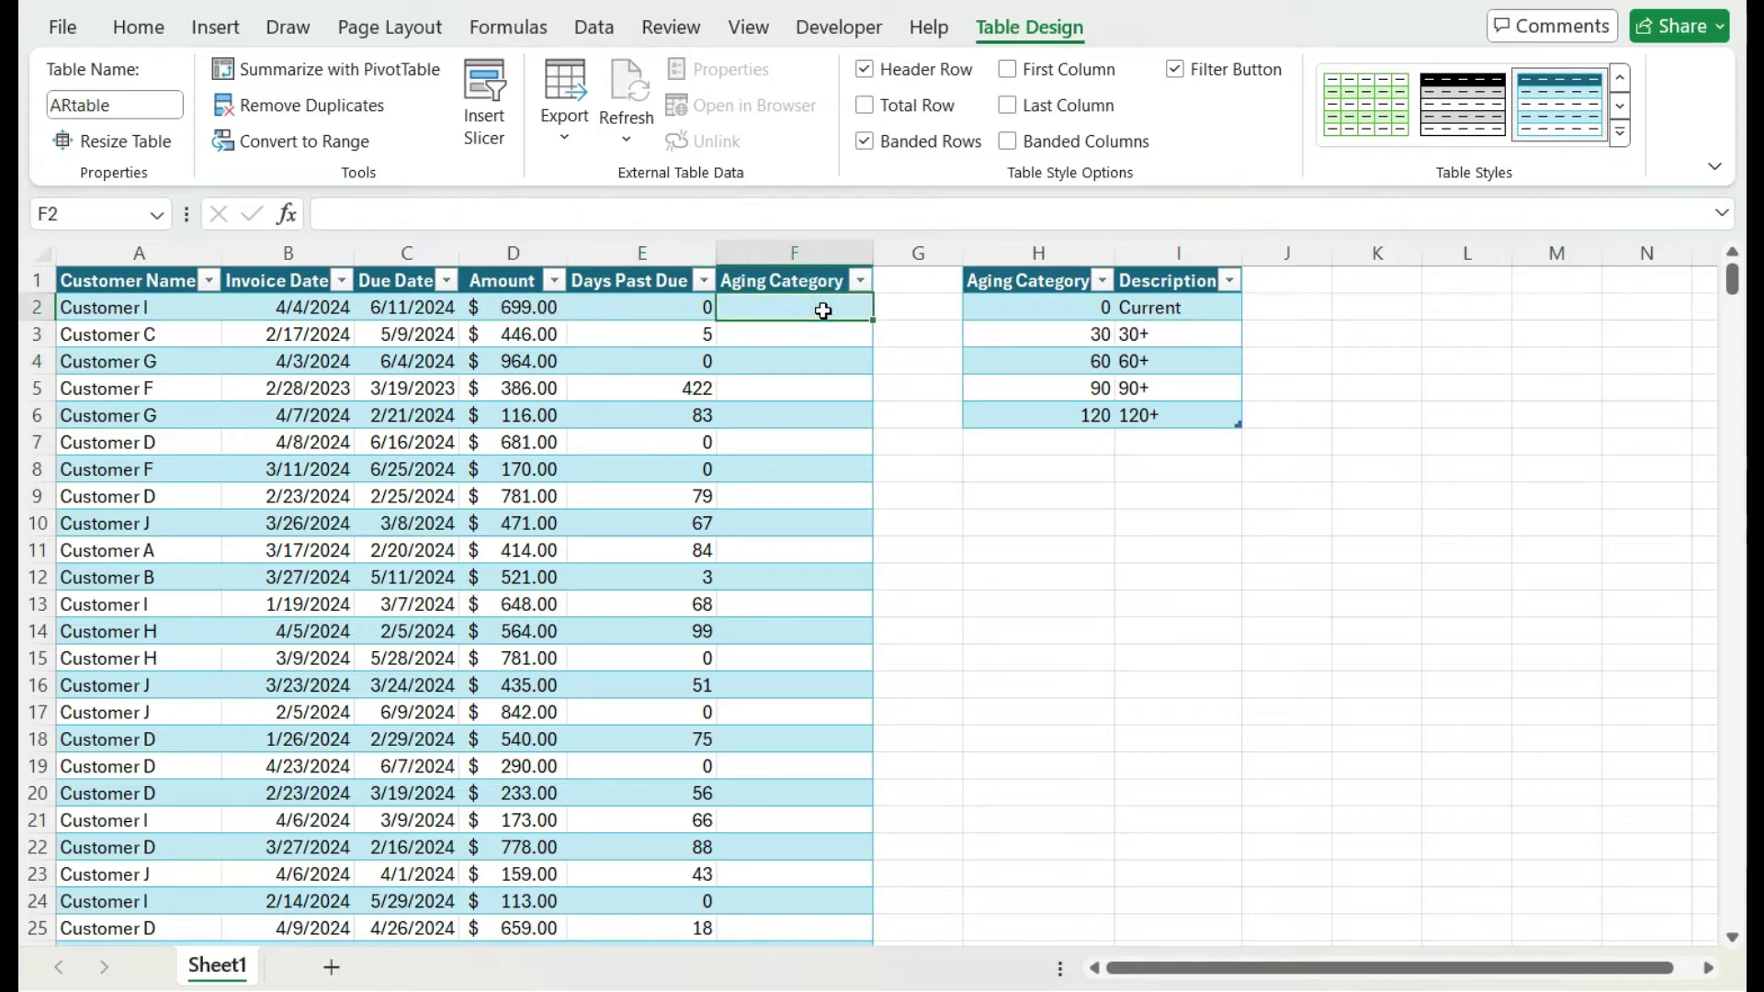
Step: Enter =VLOOKUP([@[Days Past Due]],H:I,2,TRUE) in F2 to fill Aging Category
{"action": "type", "text": "=vlo"}
{"action": "key", "text": "Tab"}
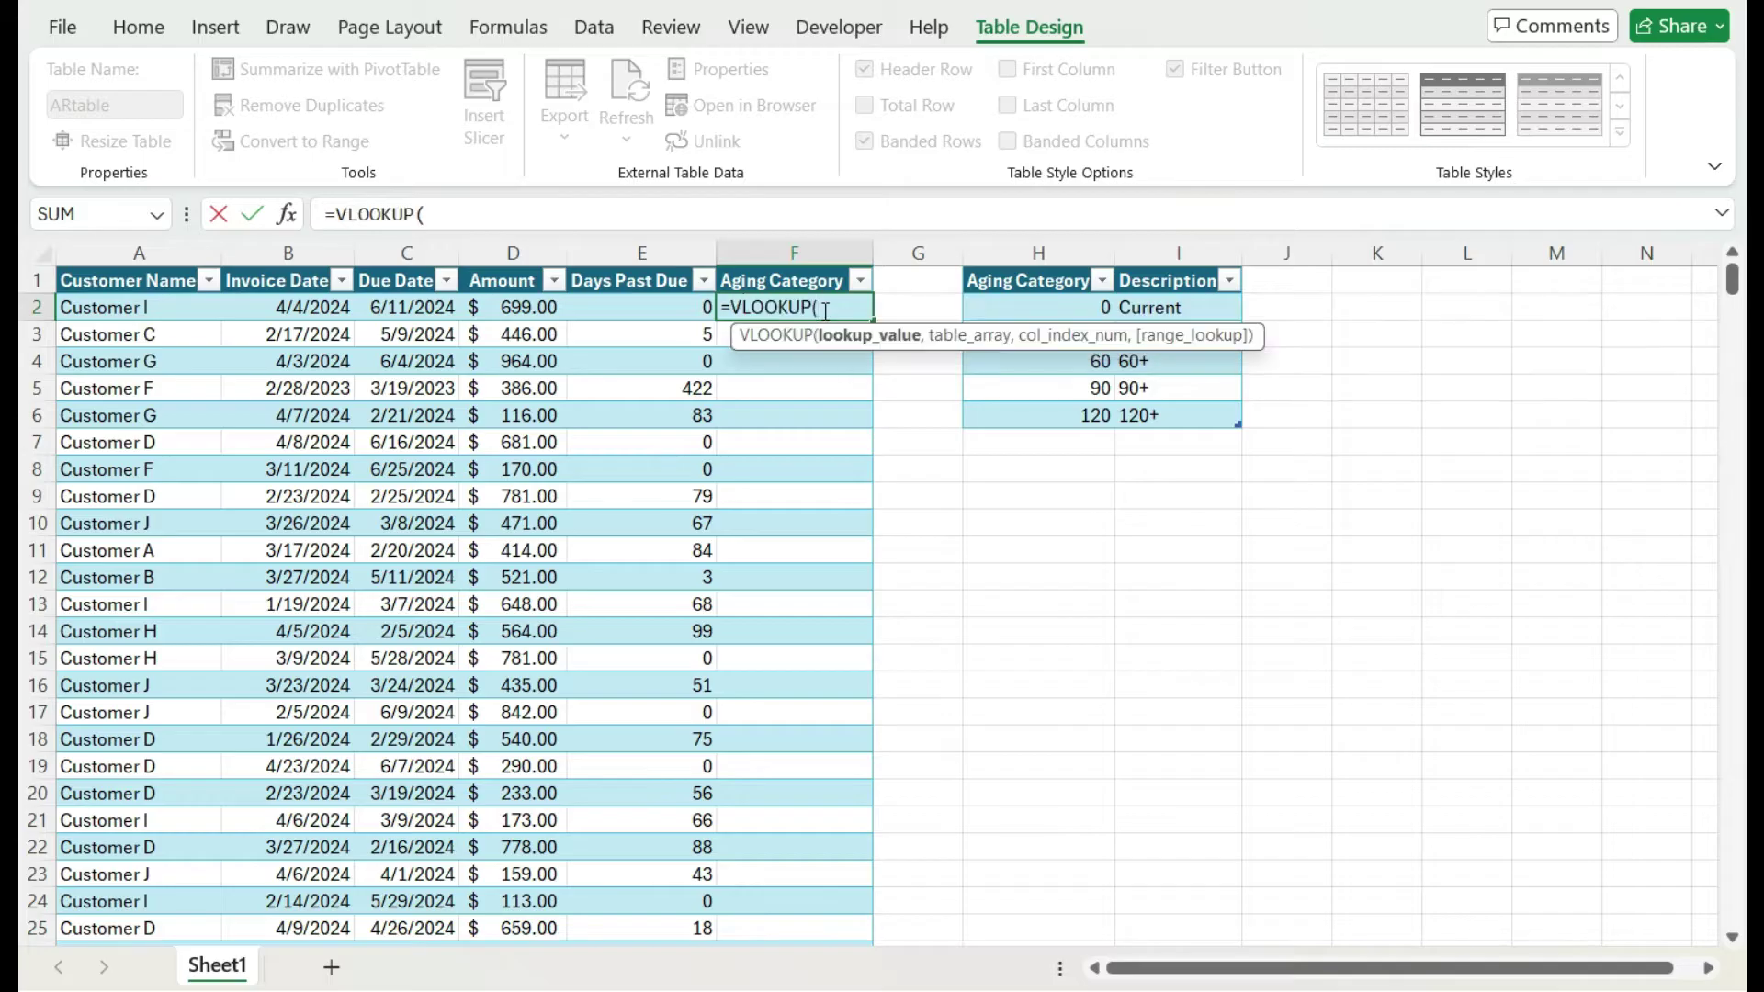
{"action": "key", "text": "Left"}
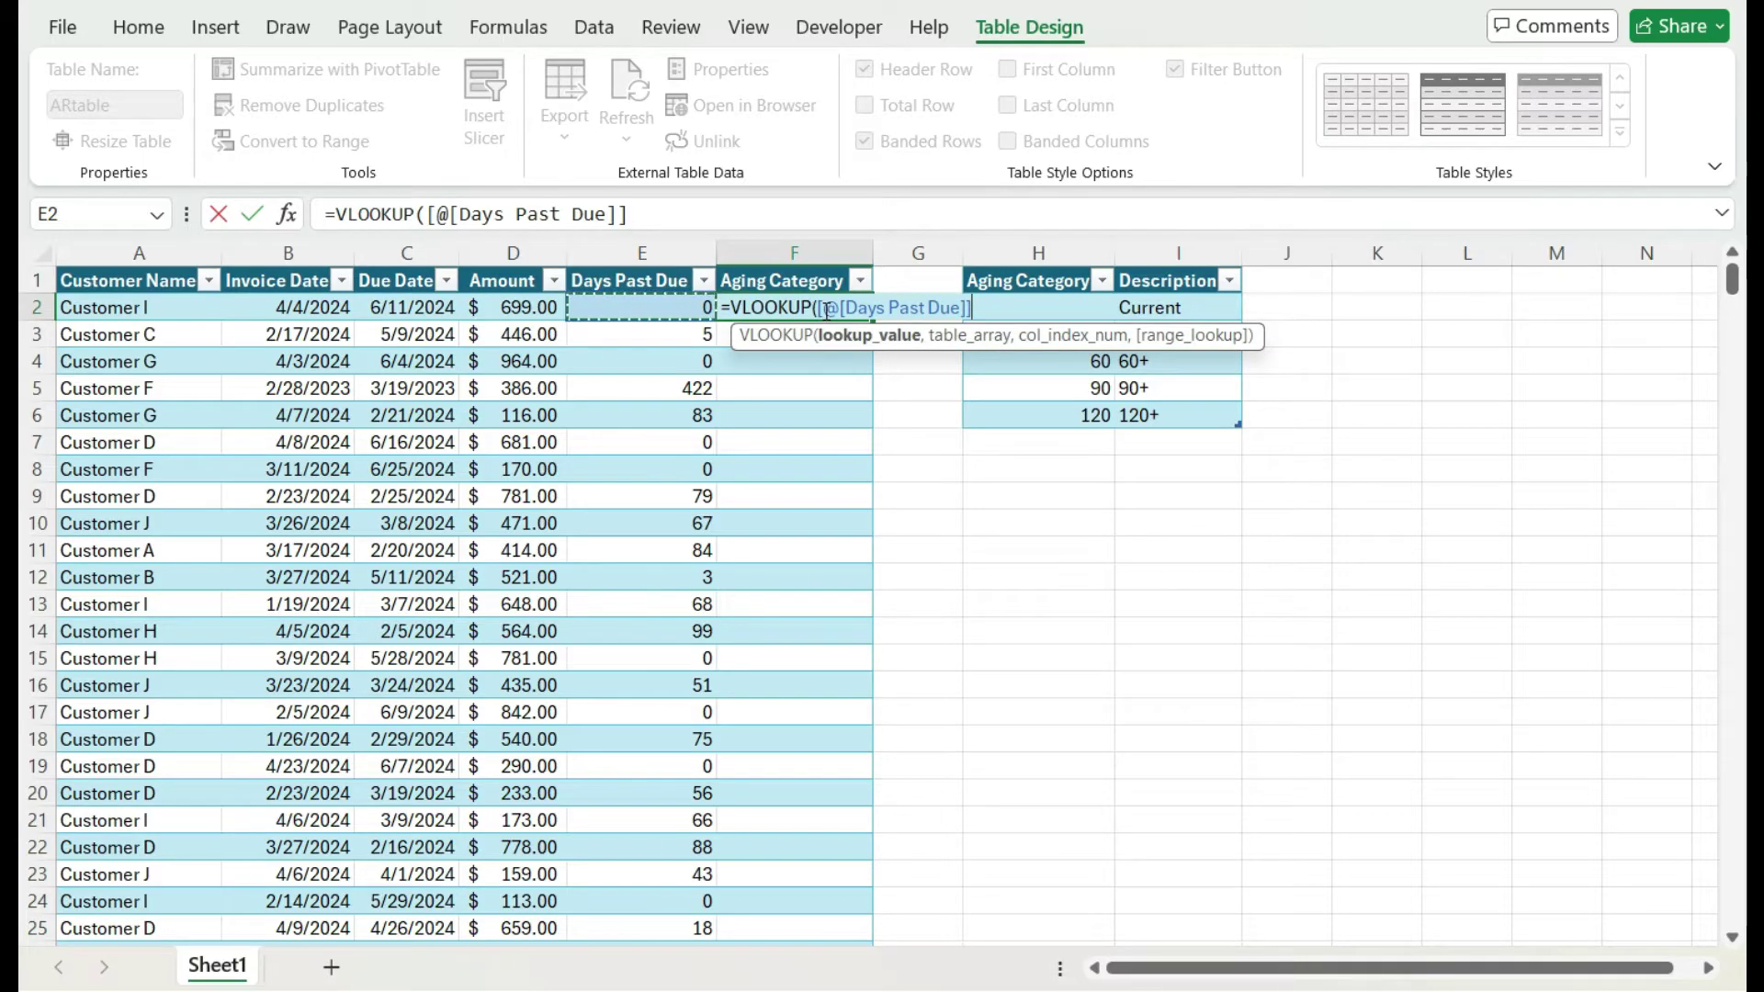
{"action": "type", "text": ","}
{"action": "left_click_drag", "start_coordinate": [1084, 248], "coordinate": [1155, 241]}
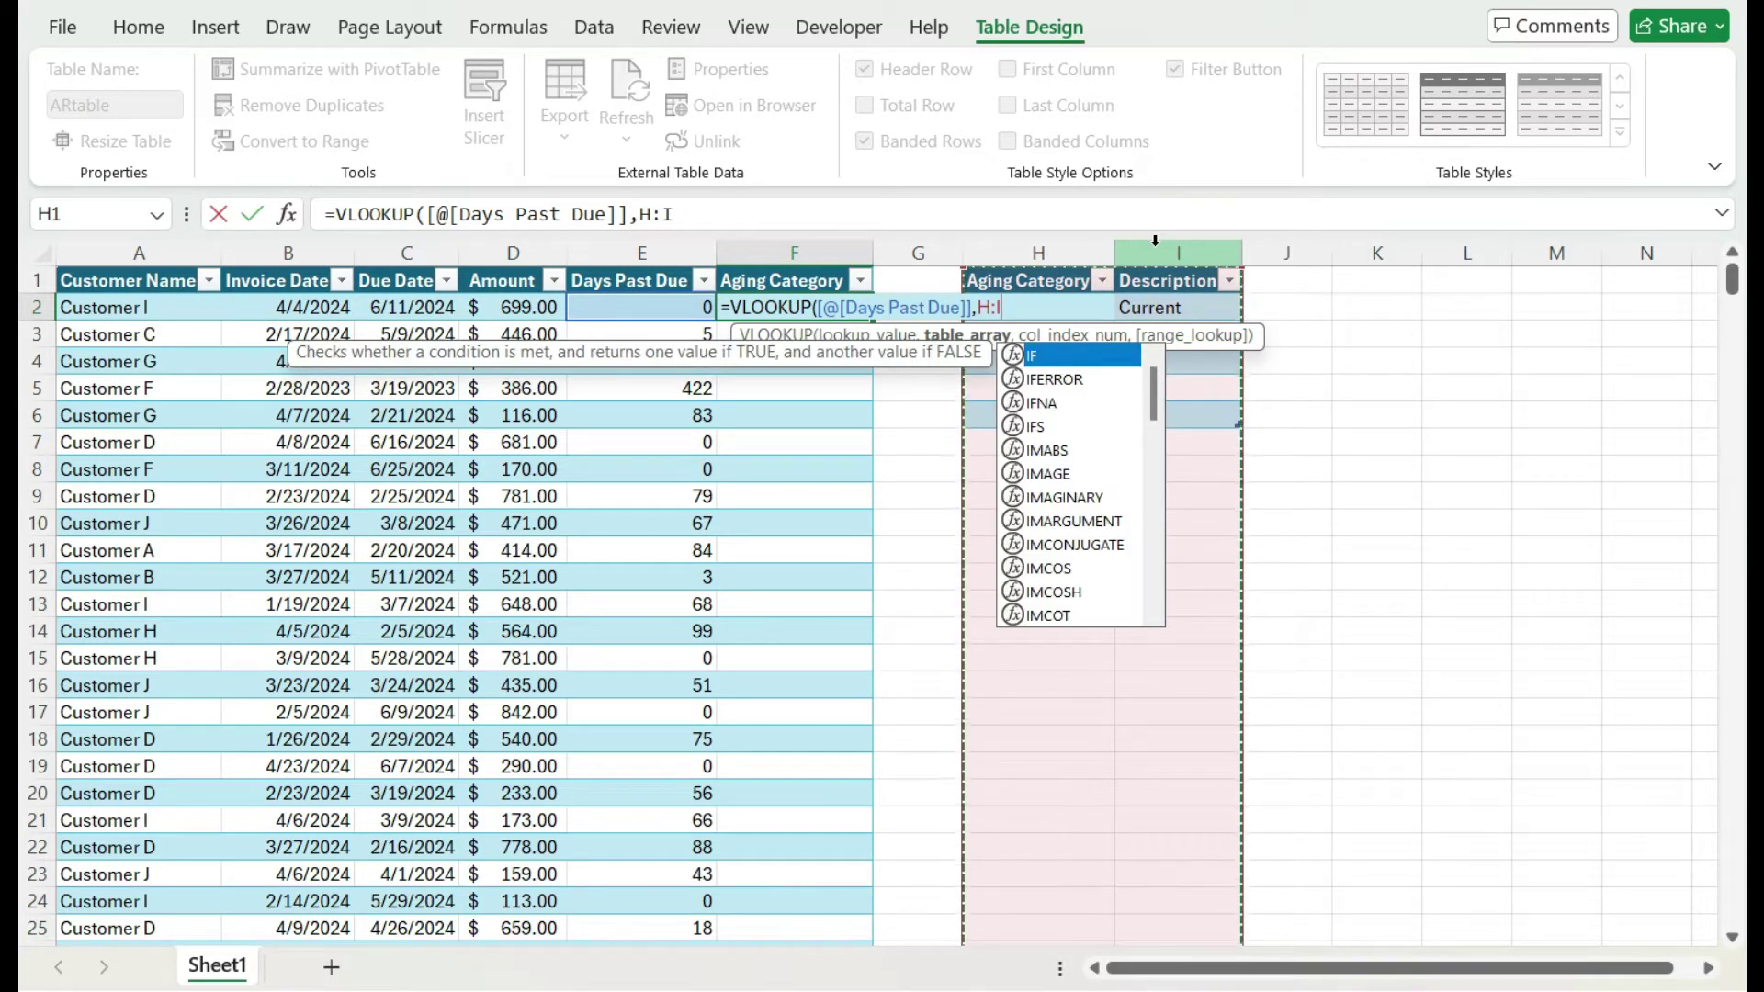
{"action": "type", "text": ",2"}
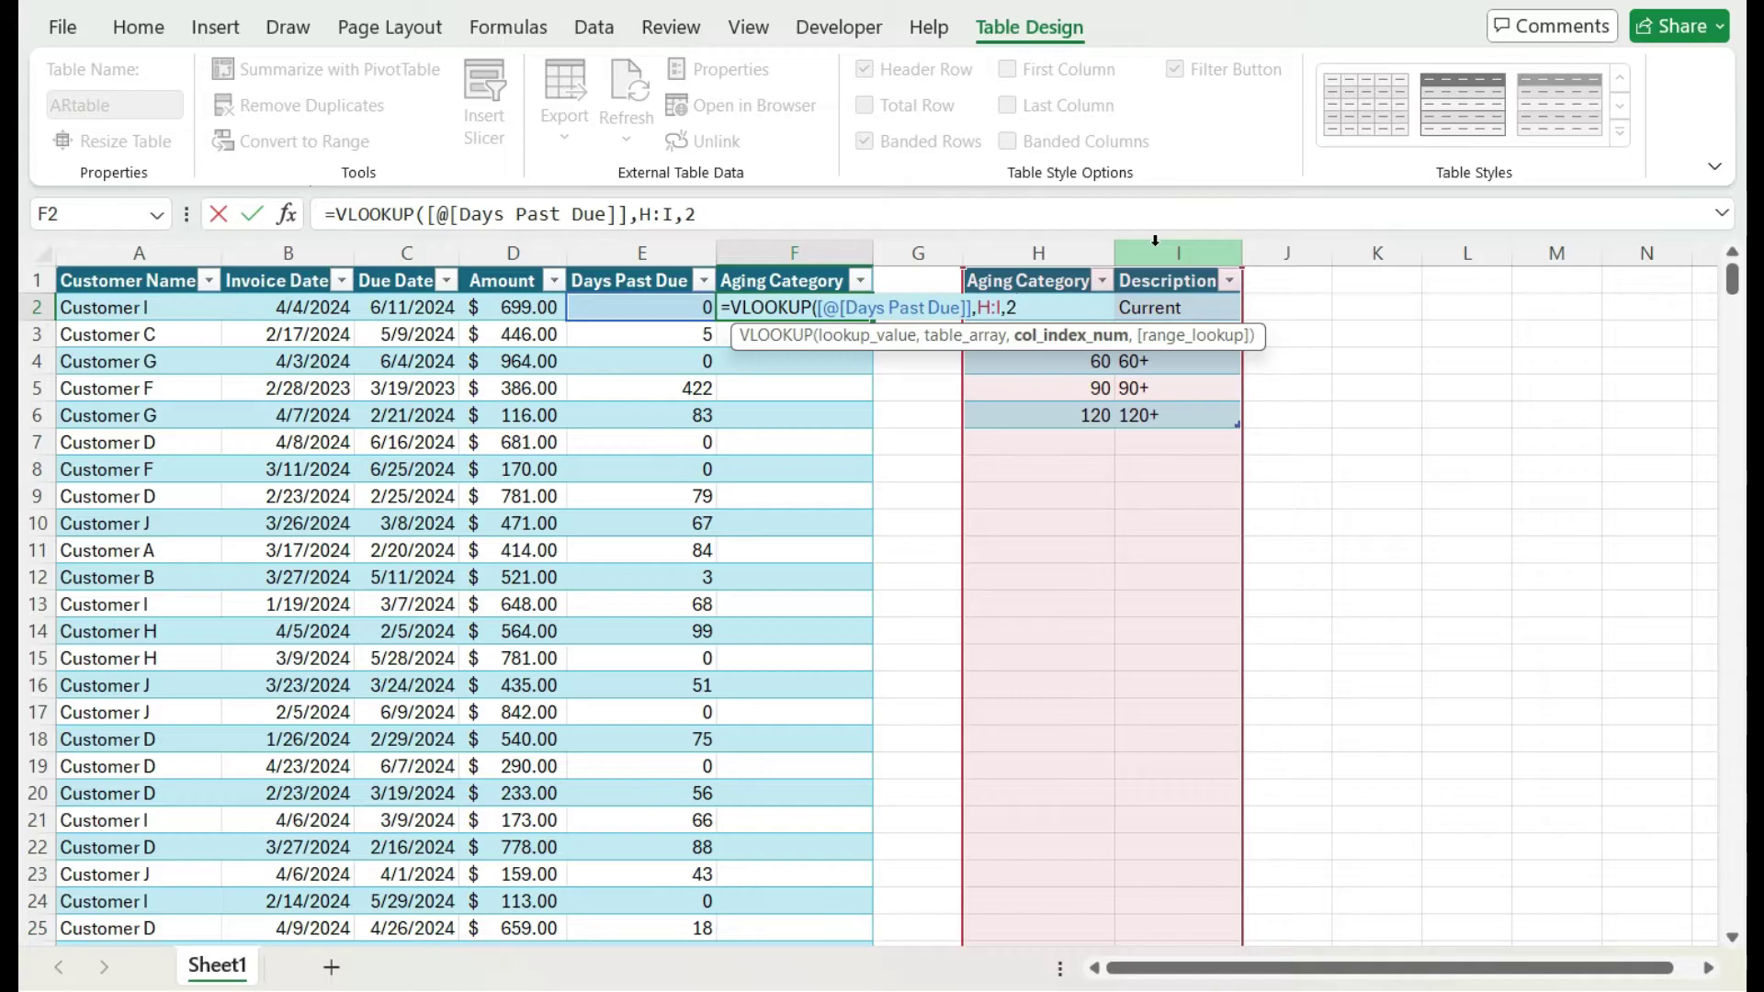
{"action": "type", "text": ","}
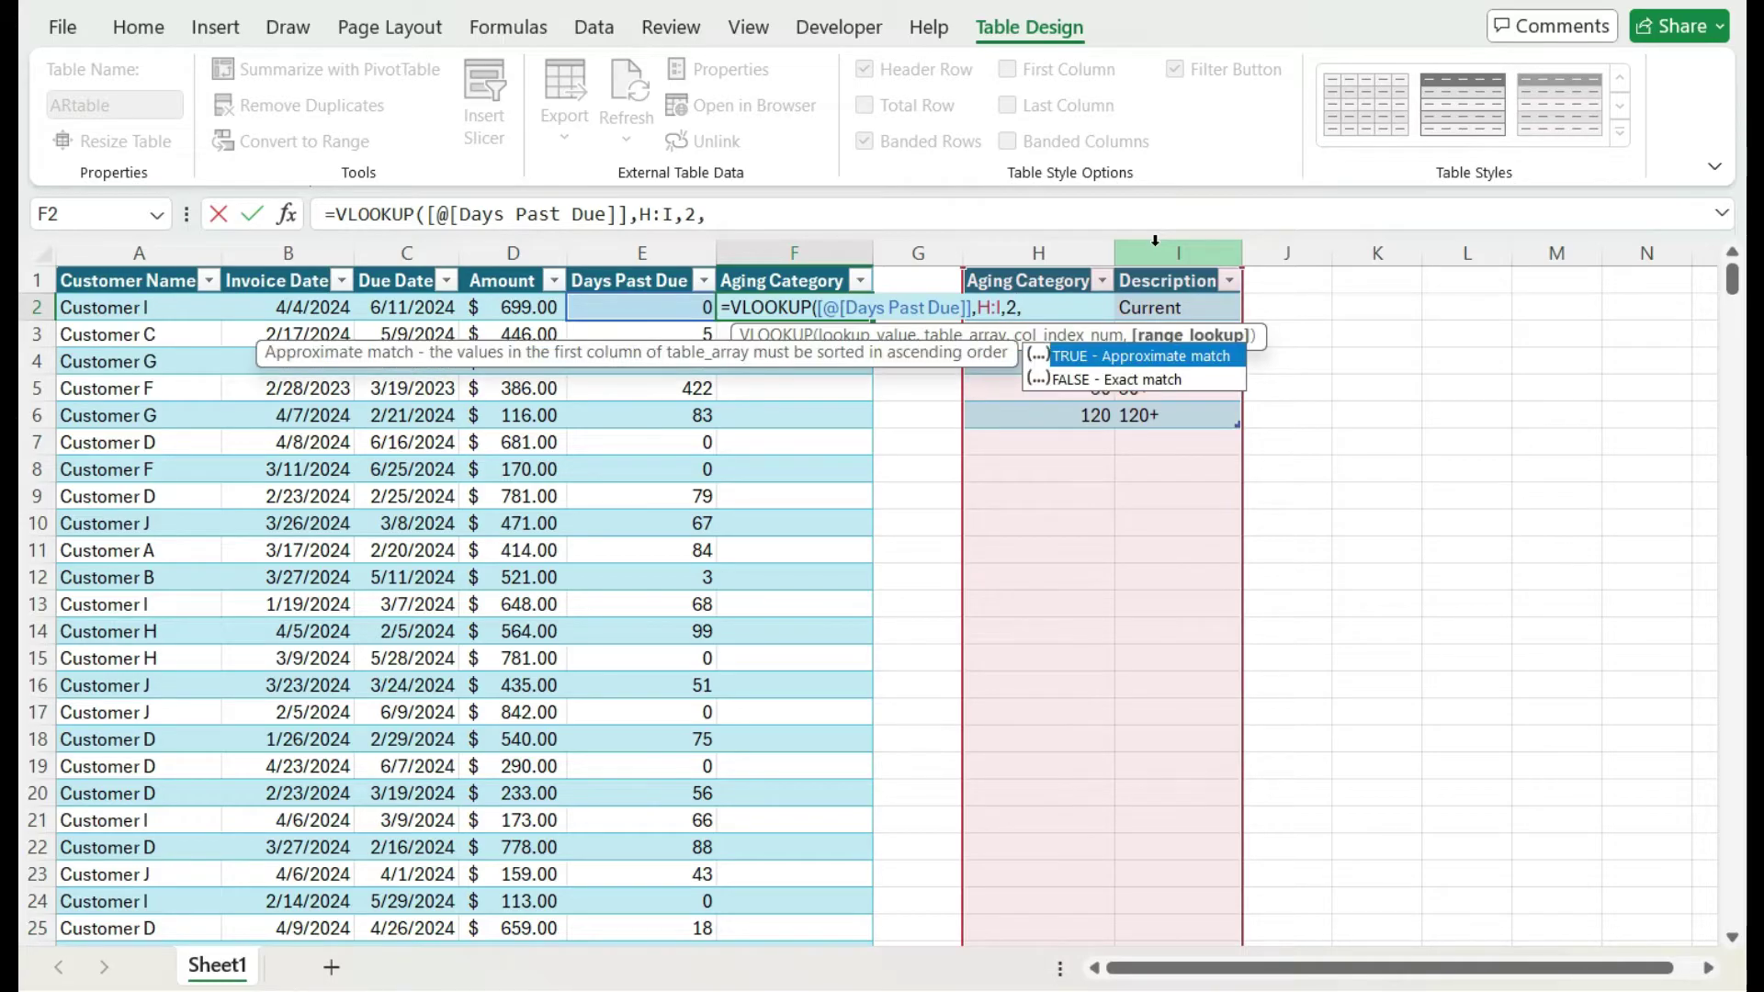
{"action": "type", "text": "true)"}
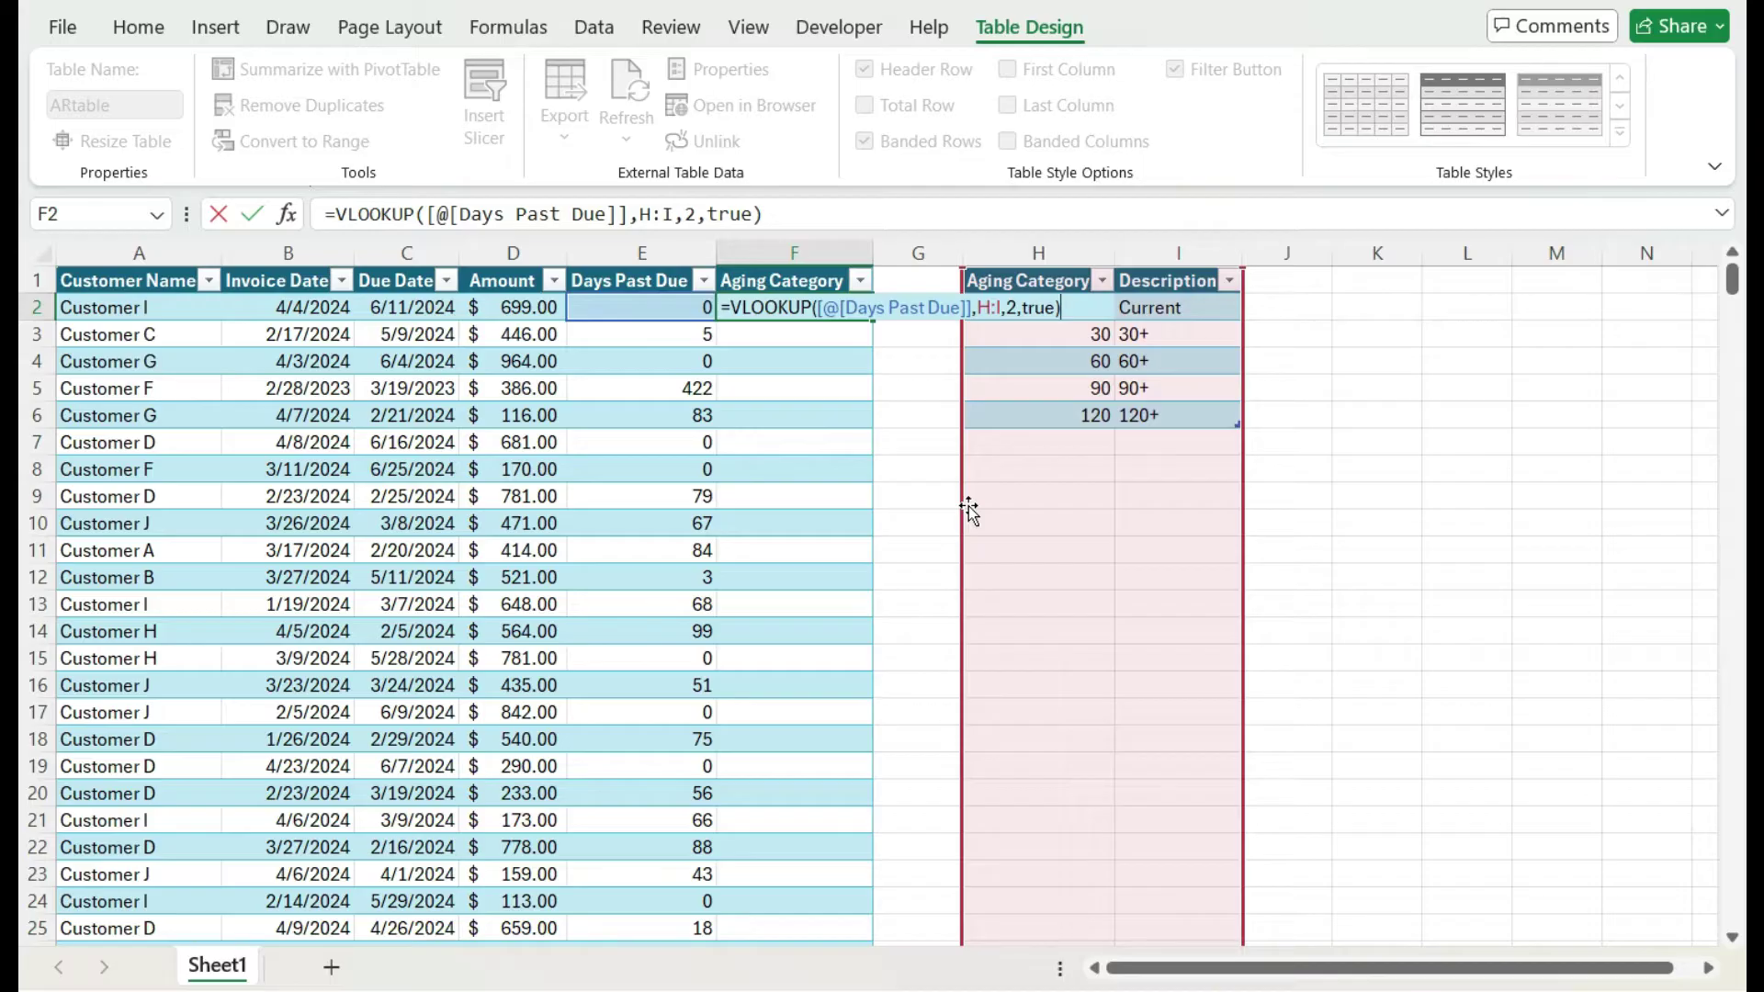
{"action": "key", "text": "Return"}
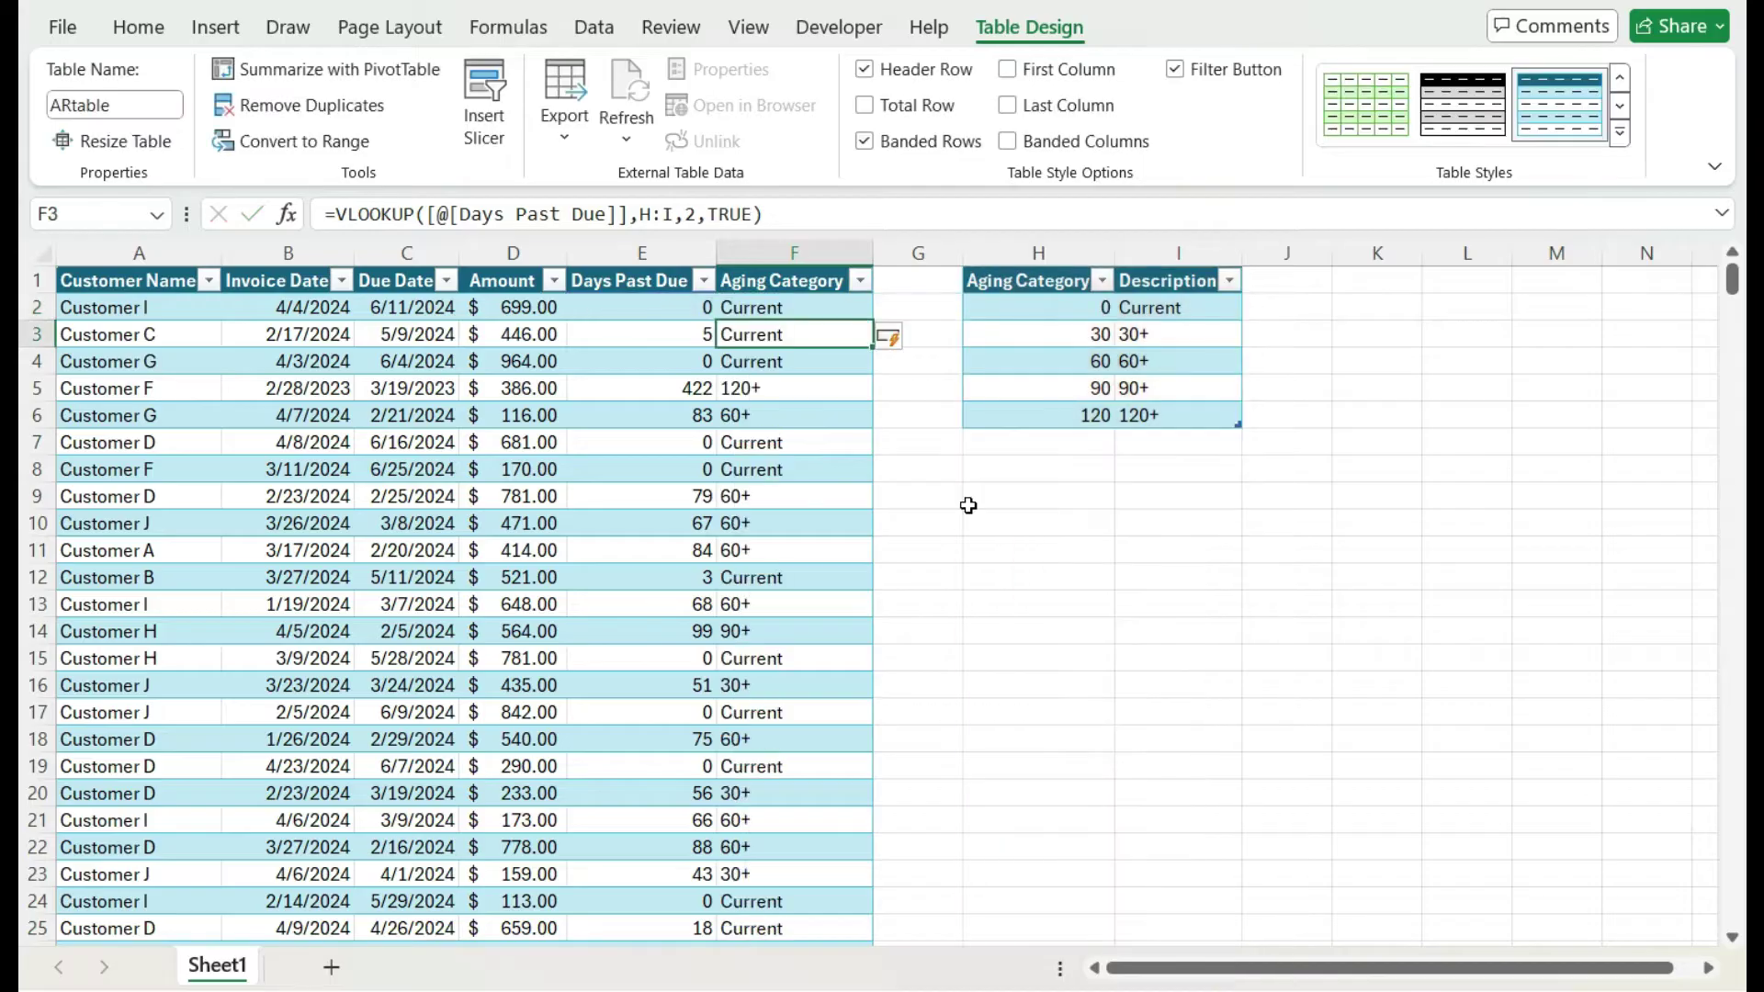
Step: Compare days and categories row by row, e.g. 99 days shows 90+, 422 shows 120+
{"action": "left_click", "coordinate": [695, 389]}
{"action": "key", "text": "Right"}
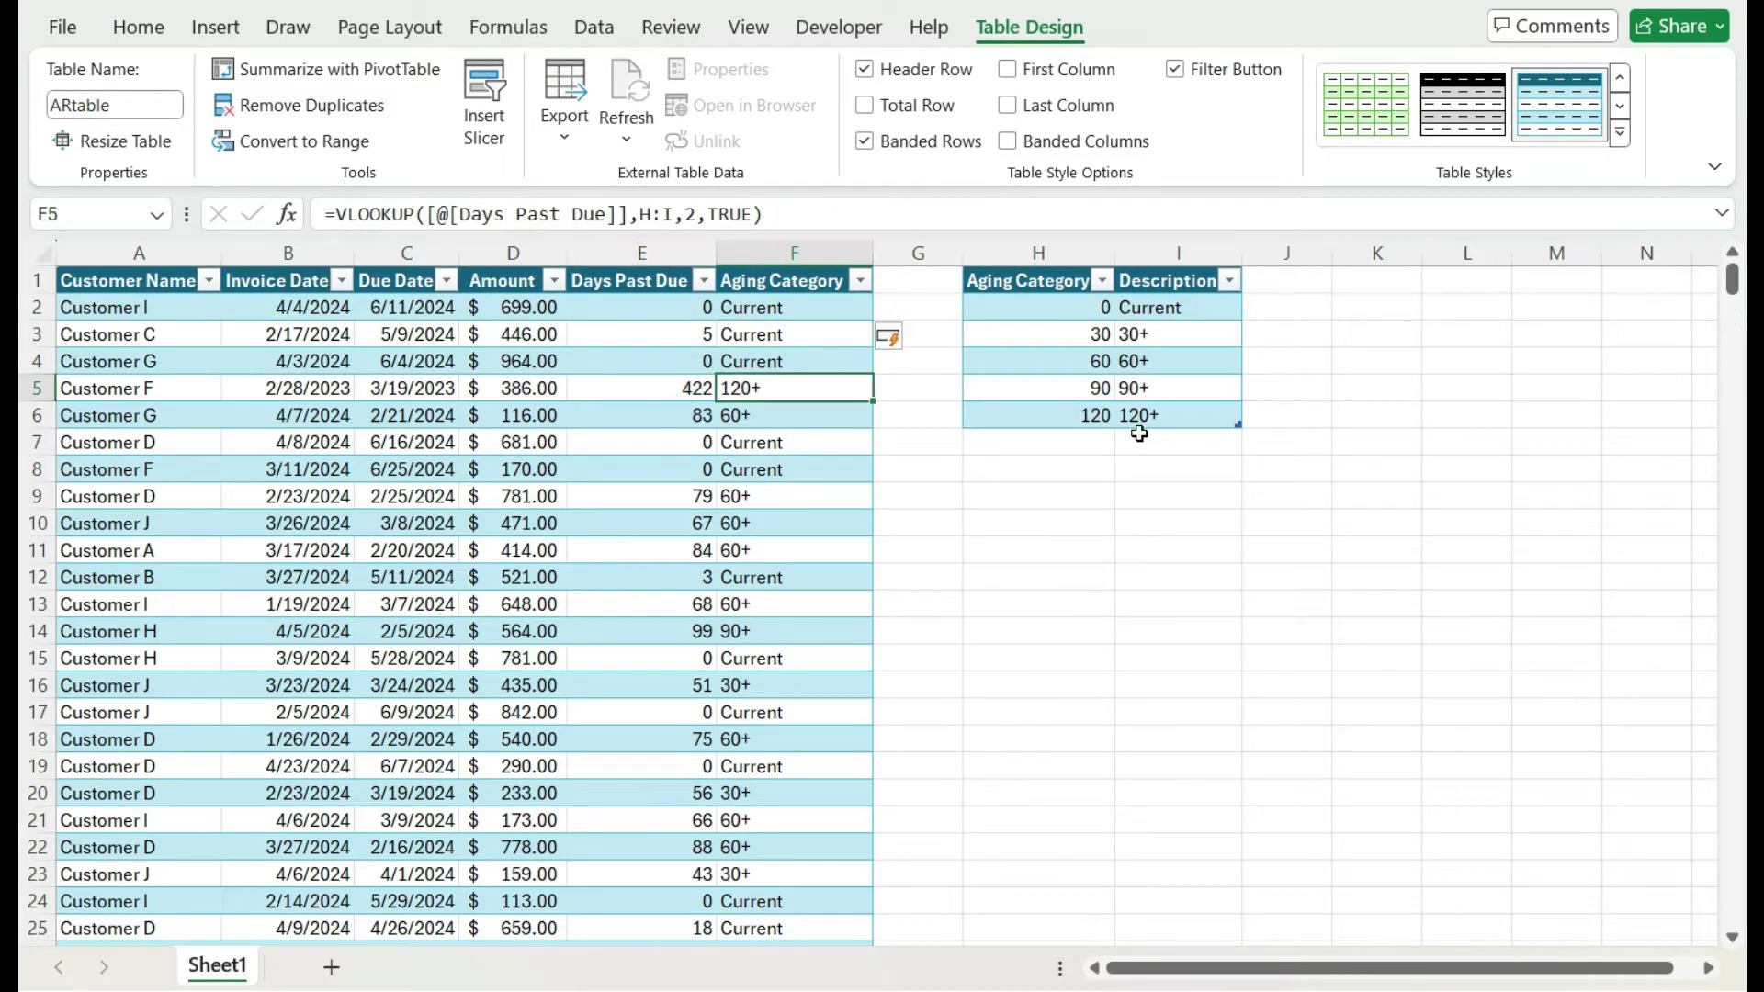
{"action": "key", "text": "Left"}
{"action": "key", "text": "Down"}
{"action": "key", "text": "Right"}
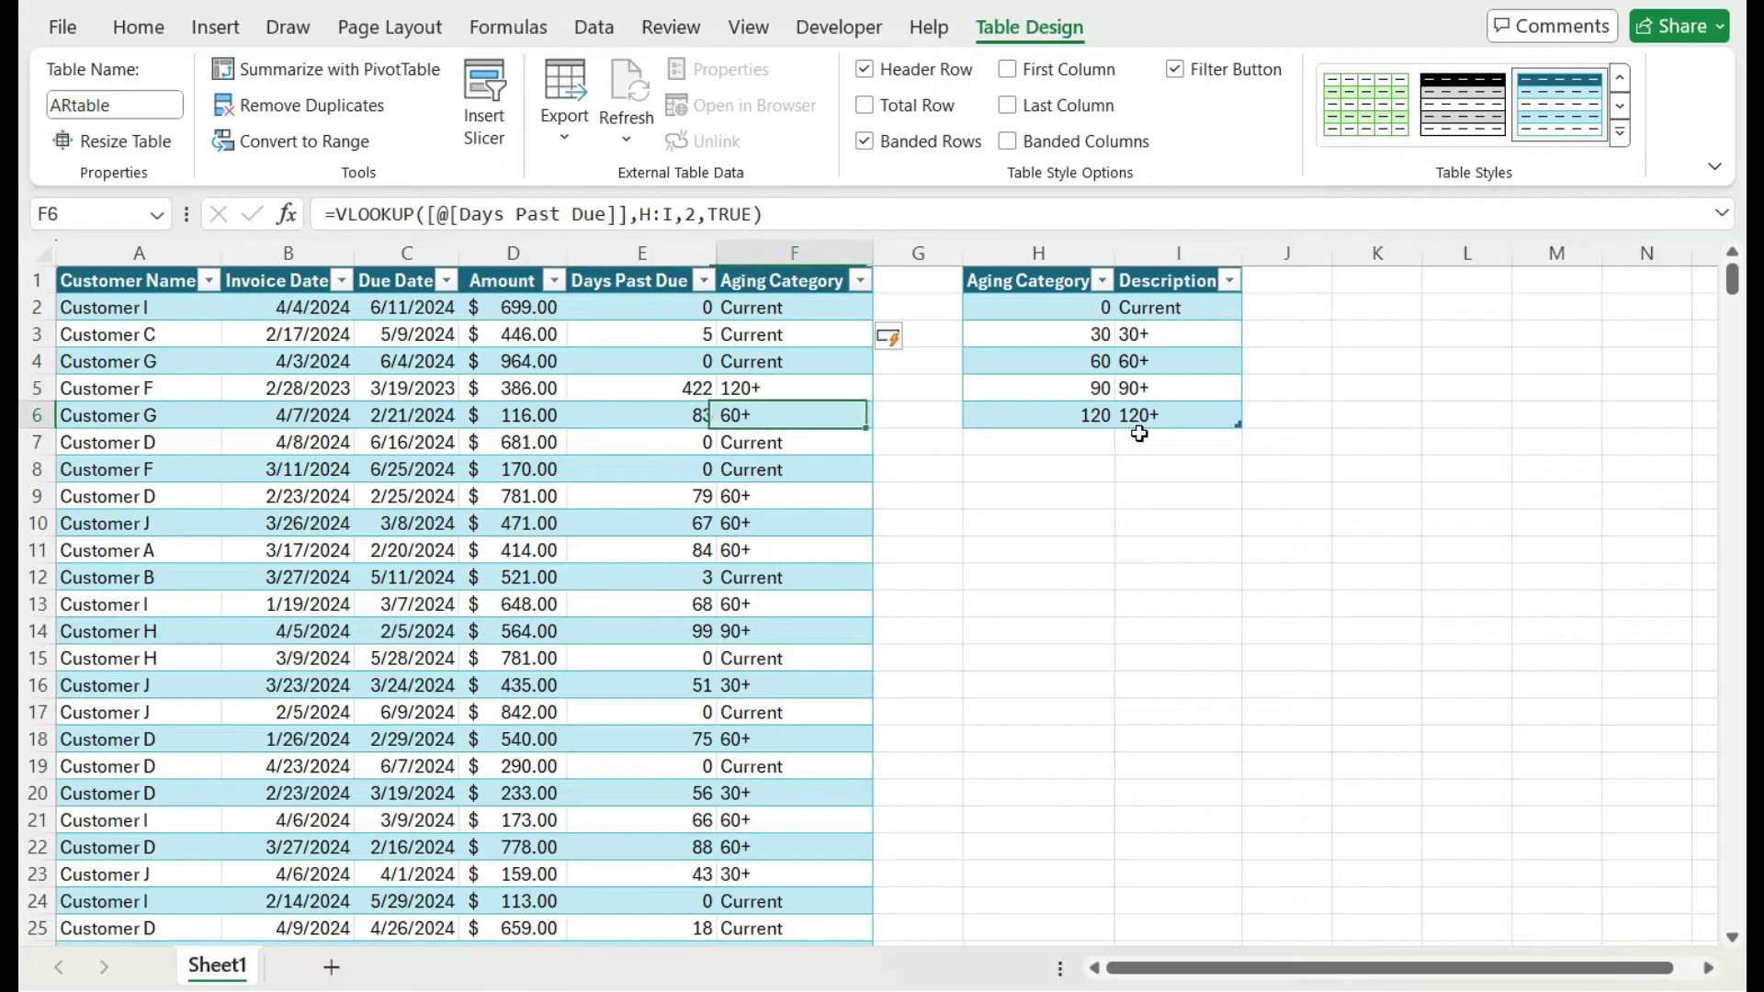
{"action": "key", "text": "Left"}
{"action": "key", "text": "Down"}
{"action": "key", "text": "Down"}
{"action": "key", "text": "Down"}
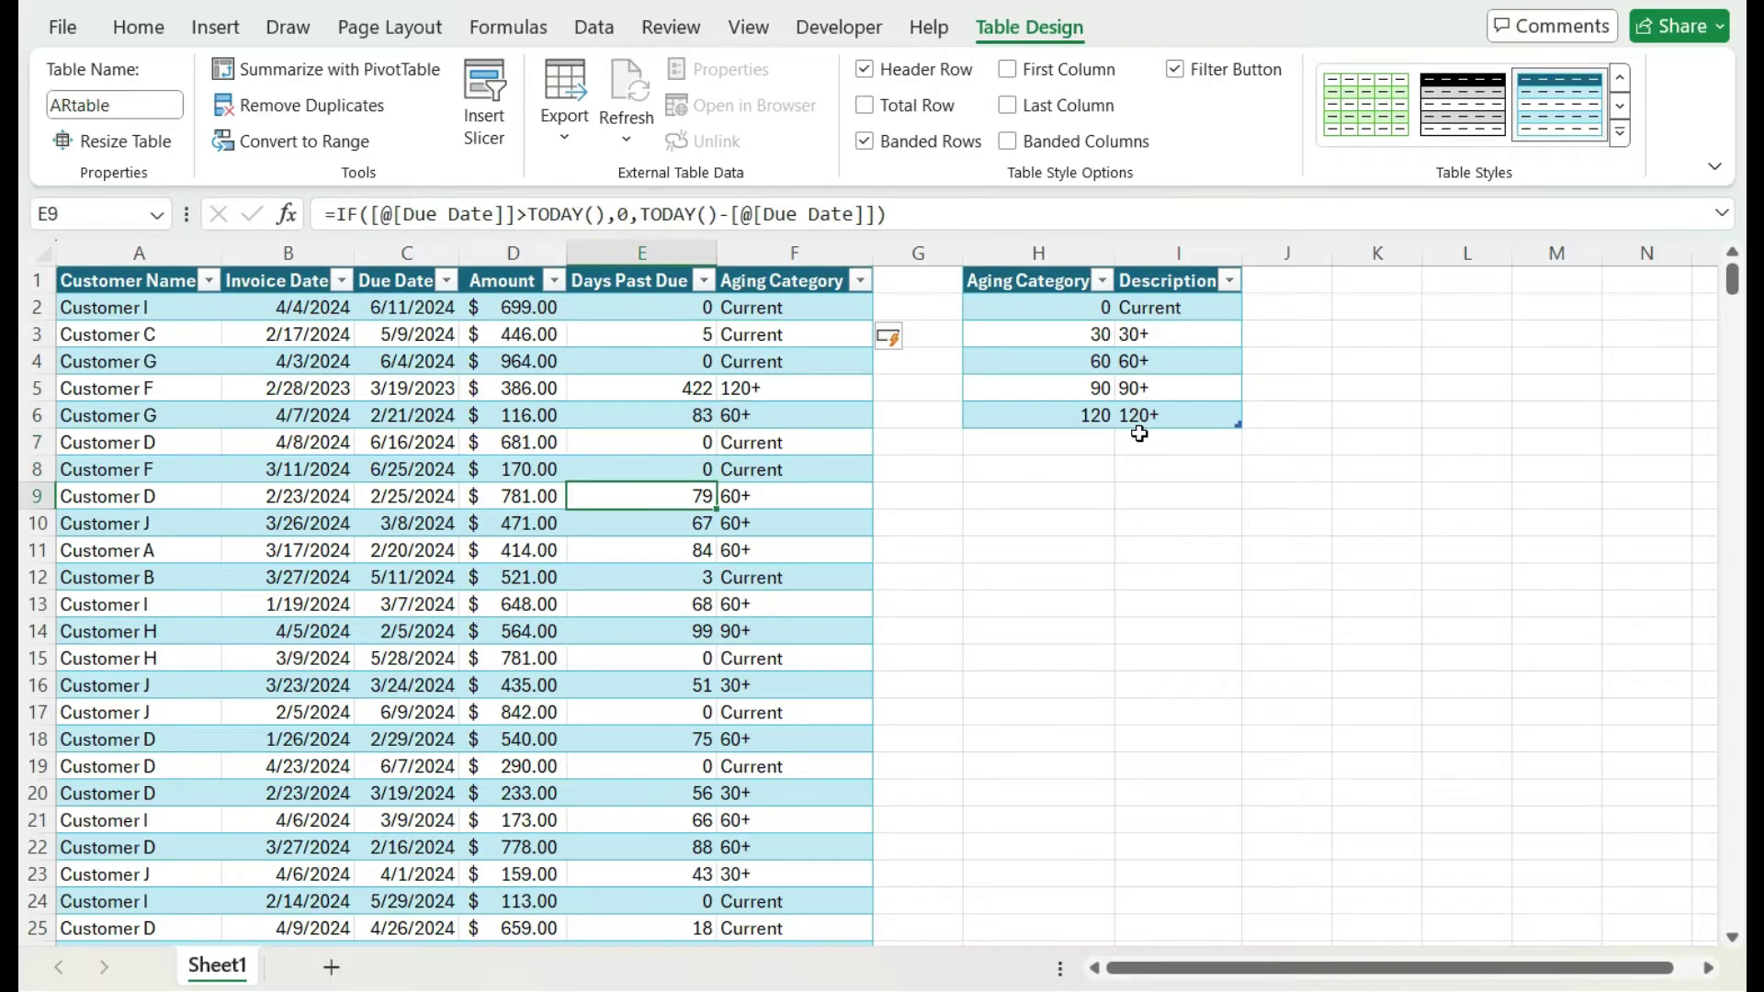
{"action": "key", "text": "Down"}
{"action": "key", "text": "Down"}
{"action": "key", "text": "Right"}
{"action": "key", "text": "Left"}
{"action": "key", "text": "Down"}
{"action": "key", "text": "Down"}
{"action": "key", "text": "Down"}
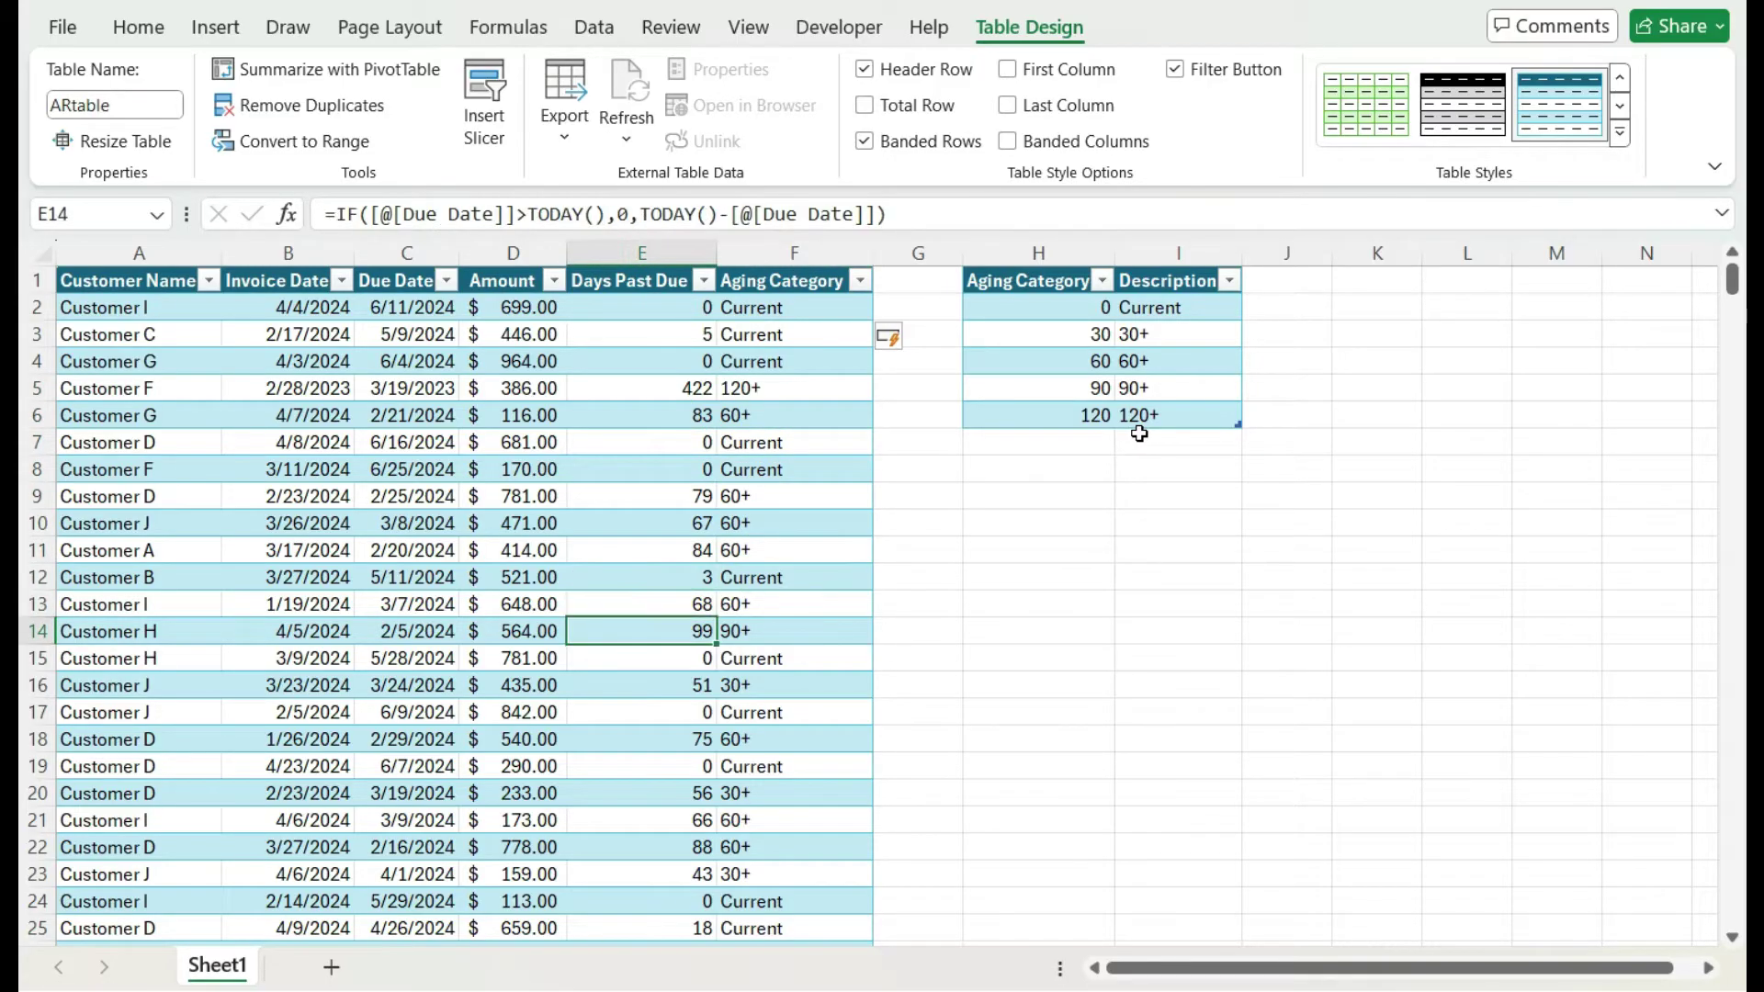
{"action": "key", "text": "Right"}
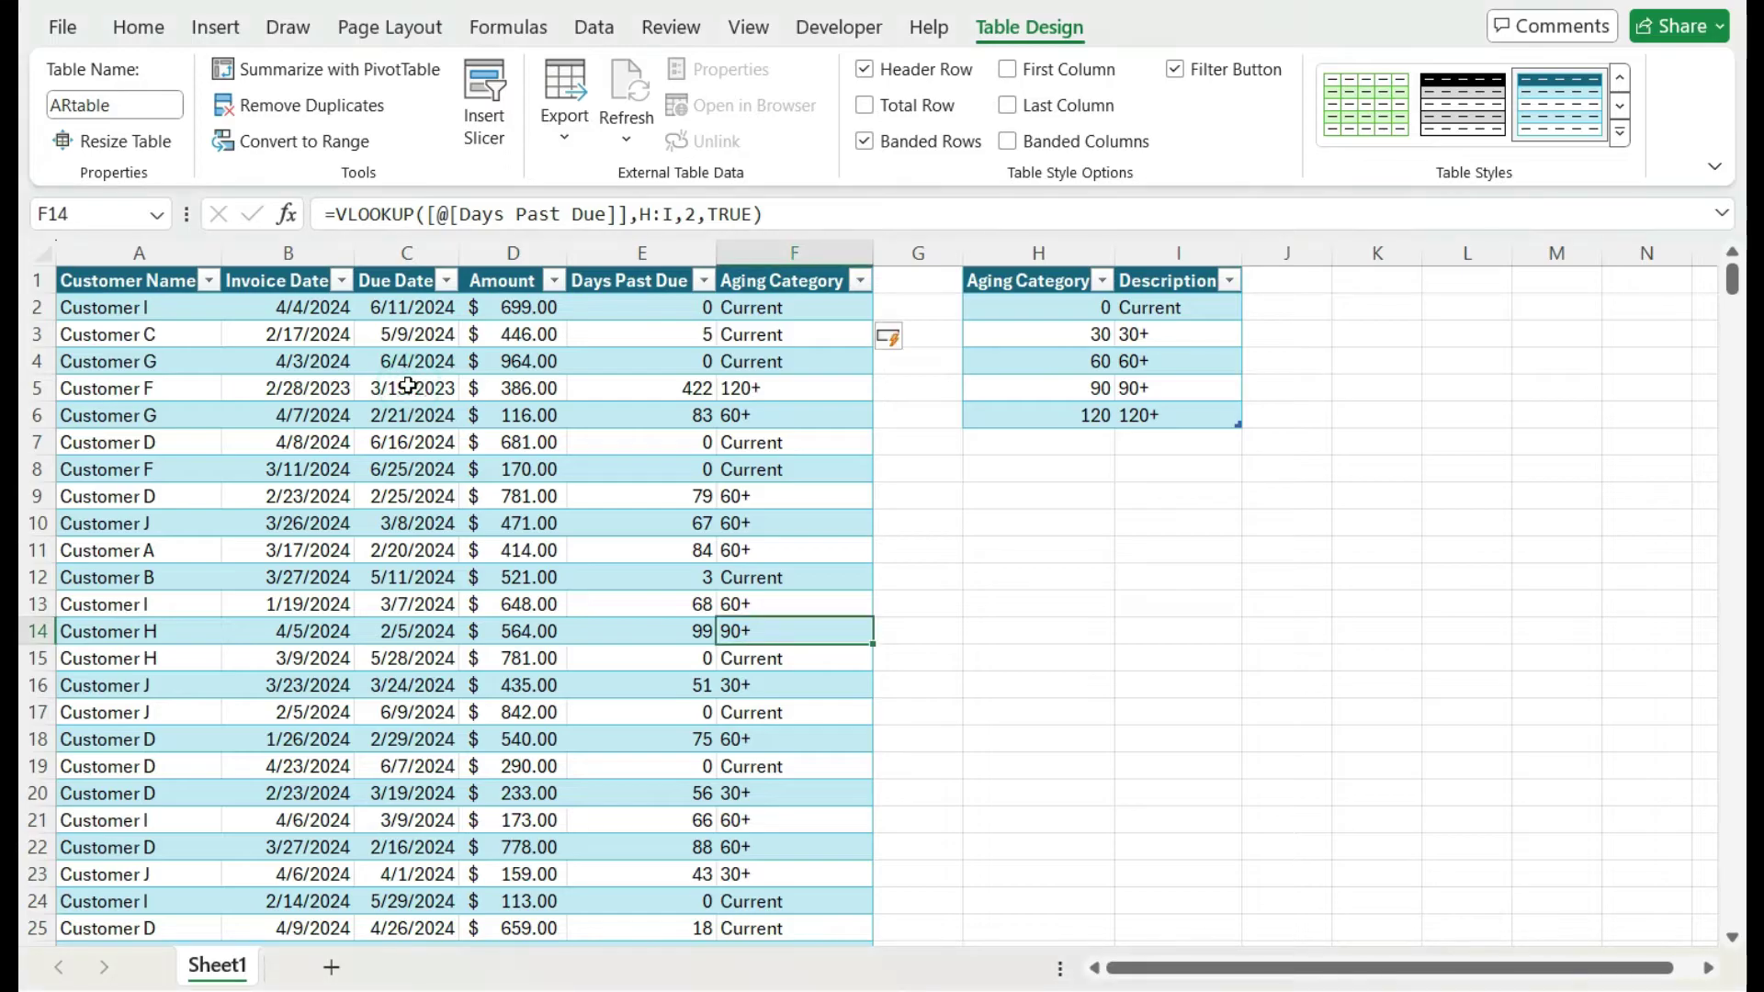
Step: Insert PivotTable1 from ARtable on a new worksheet
{"action": "left_click", "coordinate": [217, 33]}
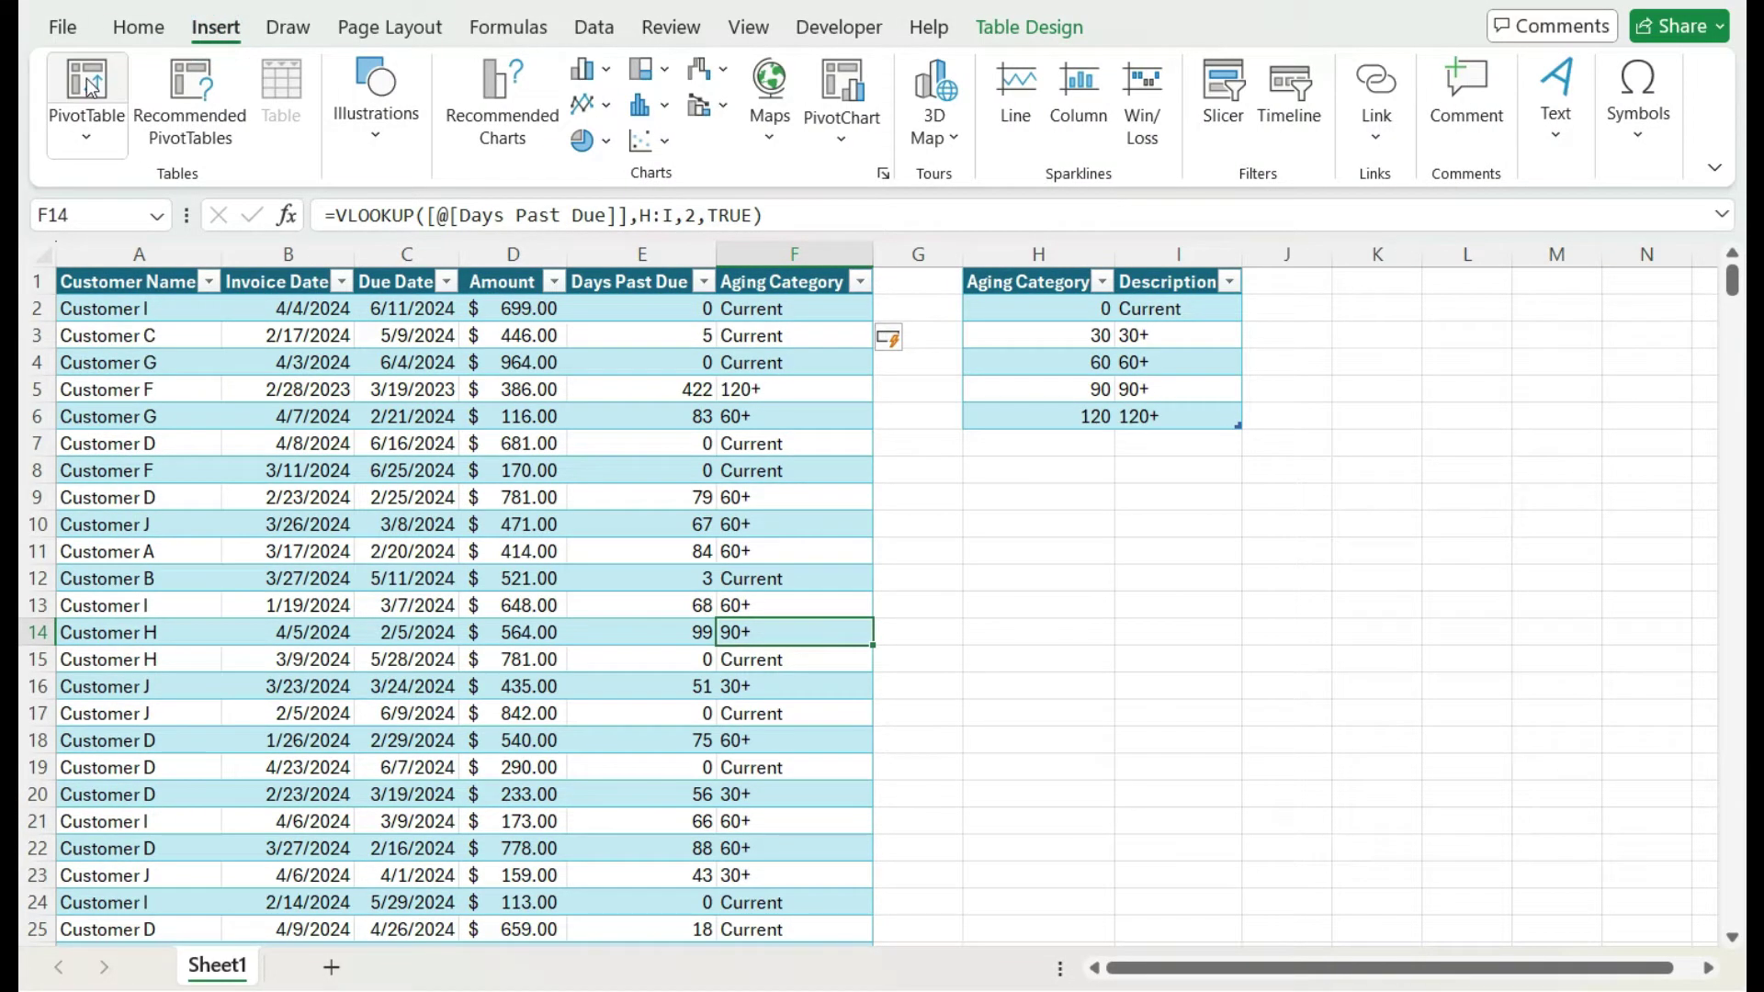
{"action": "left_click", "coordinate": [89, 83]}
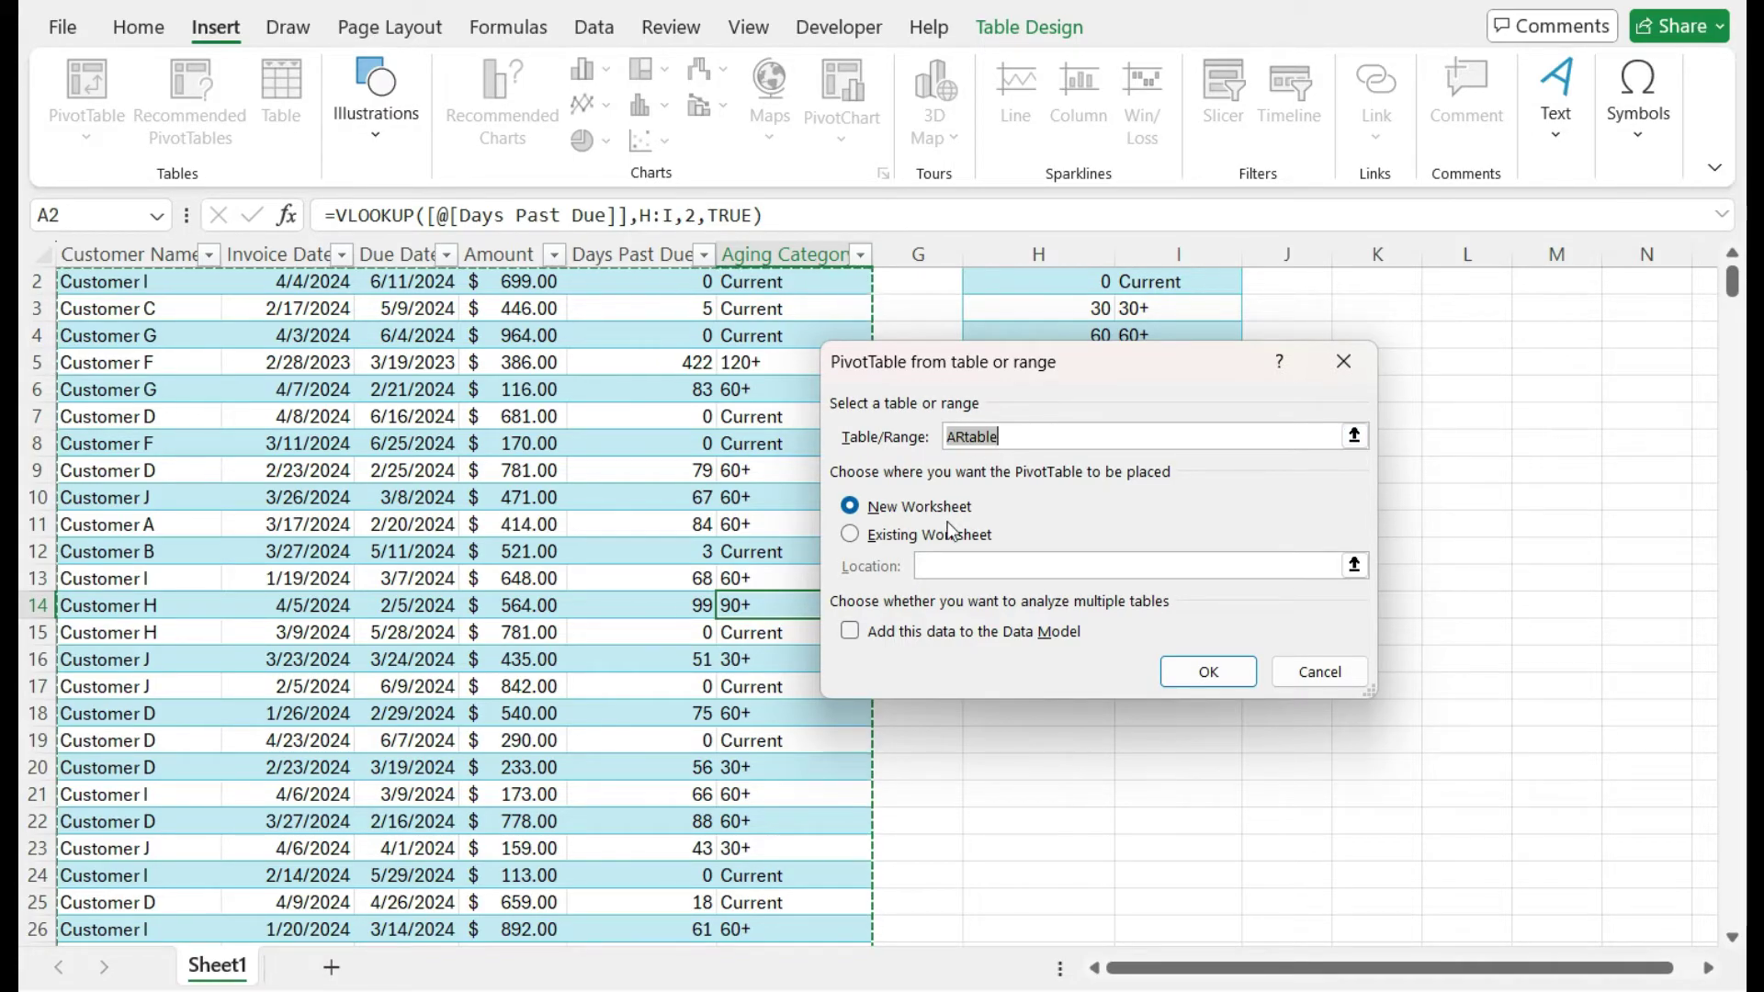
{"action": "left_click", "coordinate": [1205, 677]}
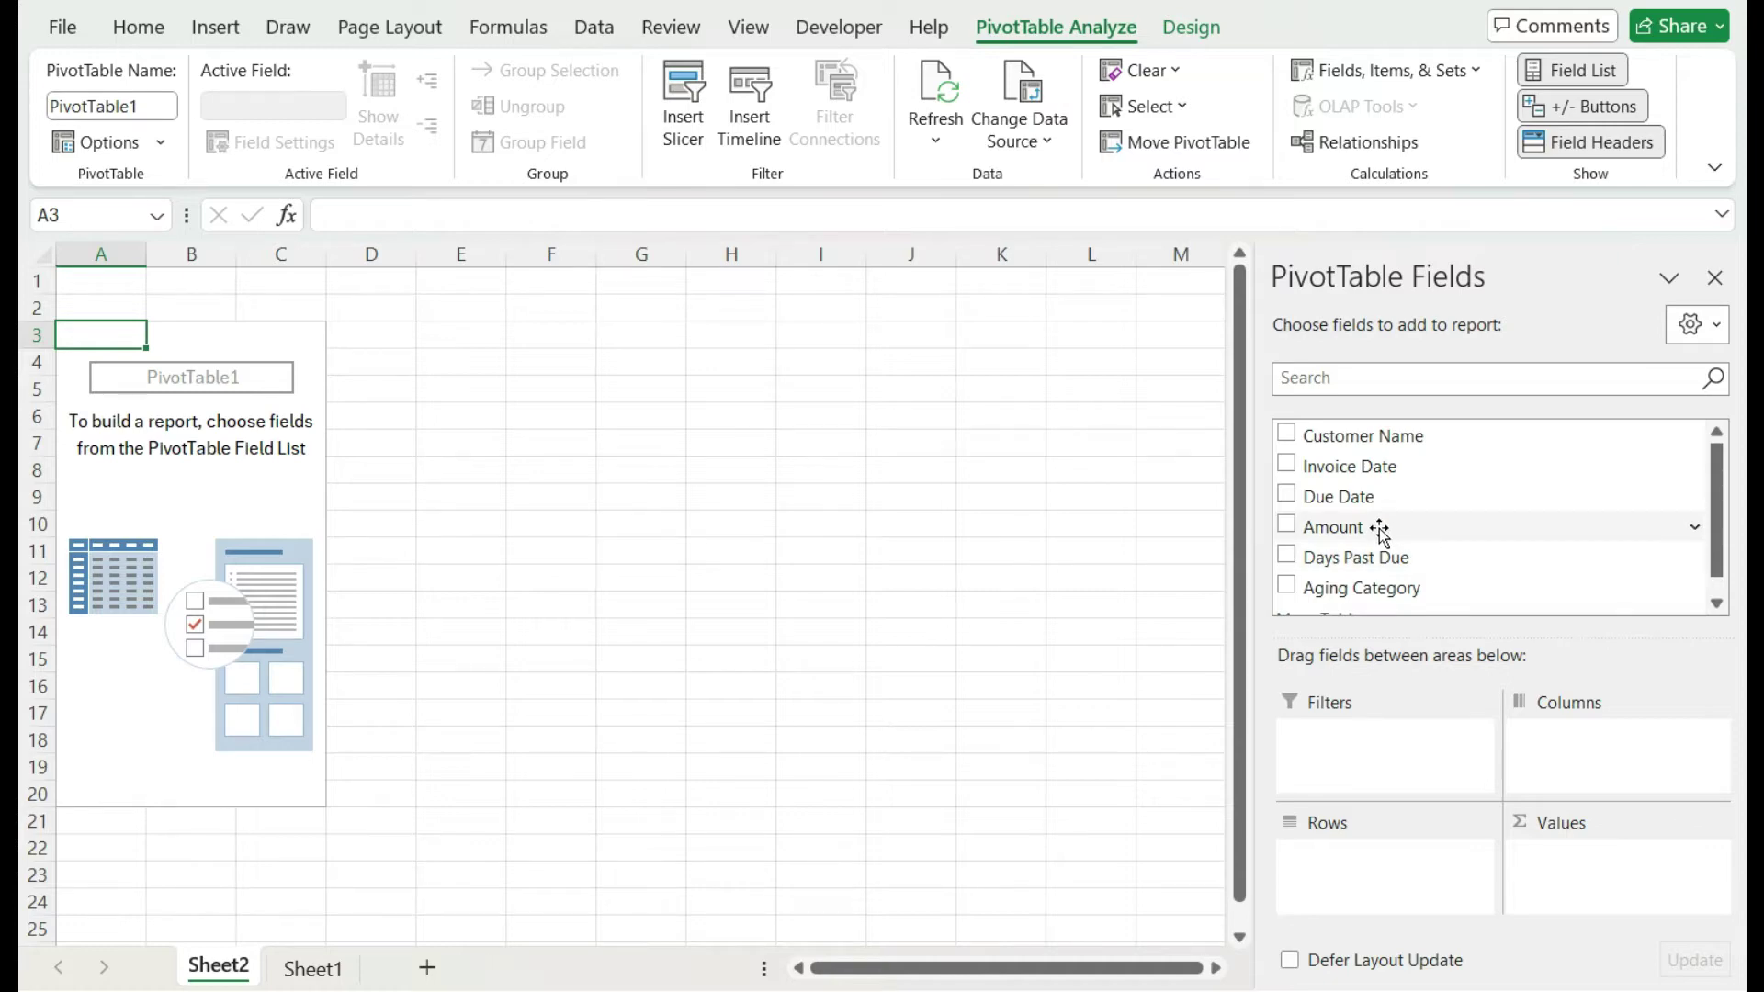
Step: Put Aging Category in Rows and Sum of Amount in Values, totalling 281257
{"action": "scroll", "coordinate": [1392, 555], "scroll_direction": "down", "scroll_amount": 1}
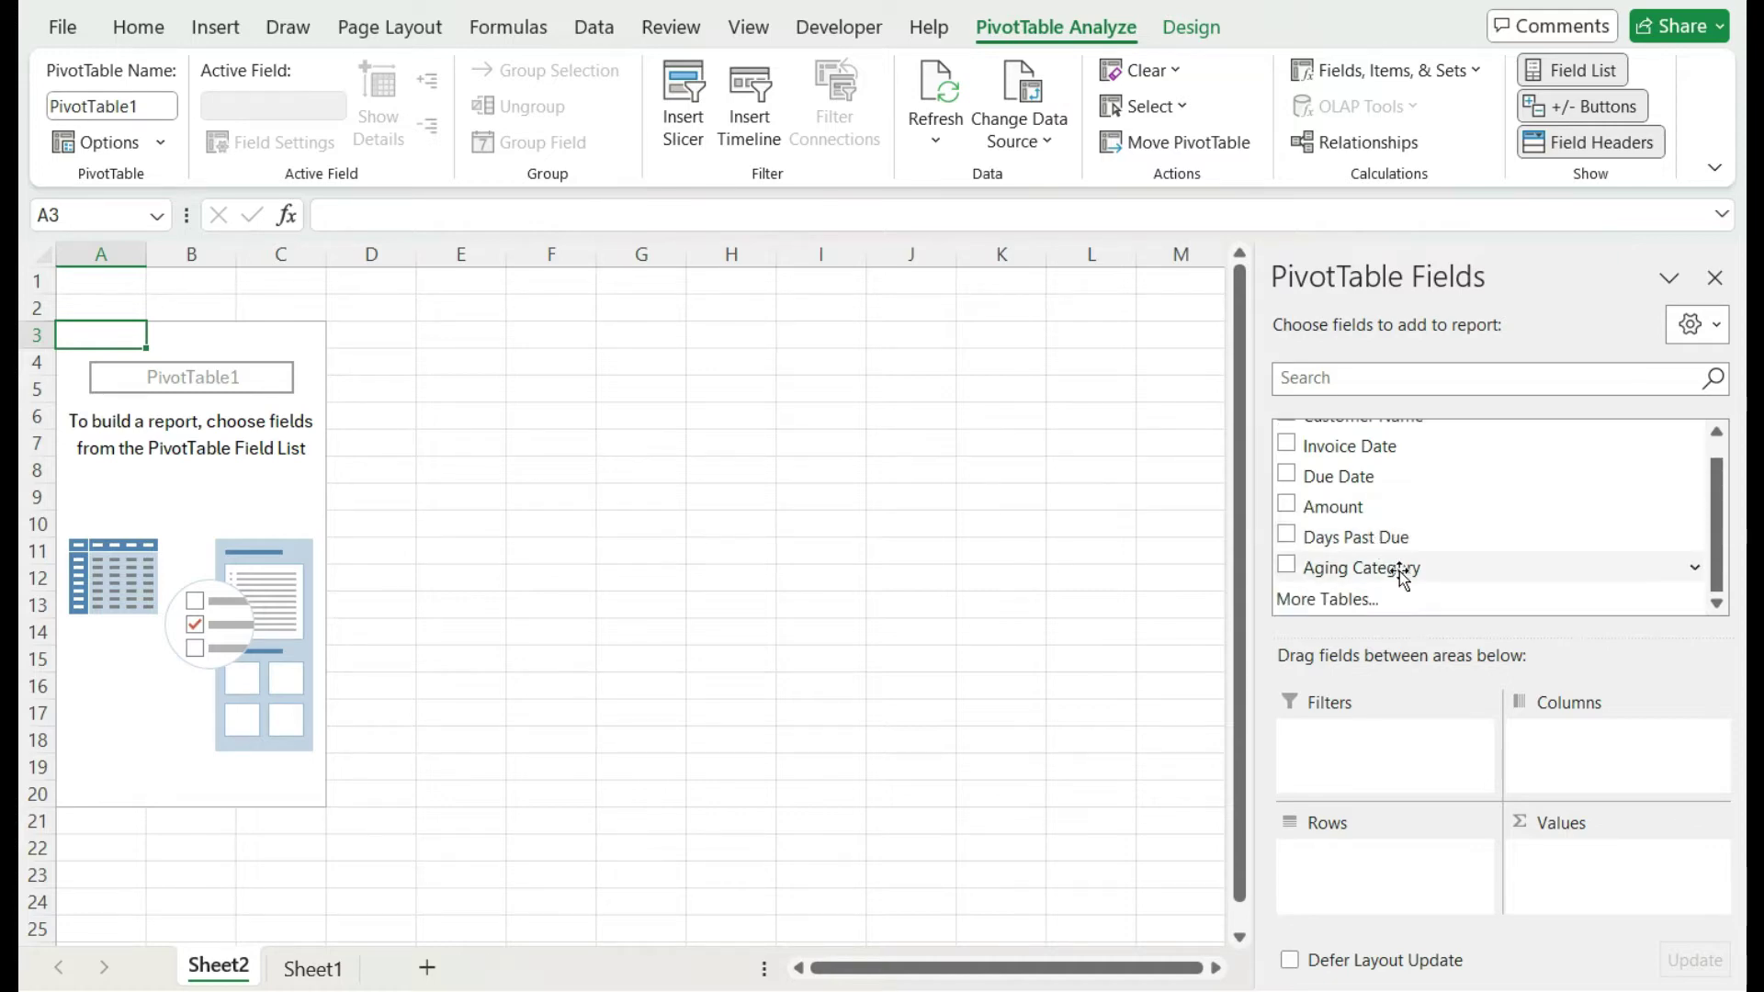
{"action": "left_click_drag", "start_coordinate": [1436, 574], "coordinate": [1430, 898]}
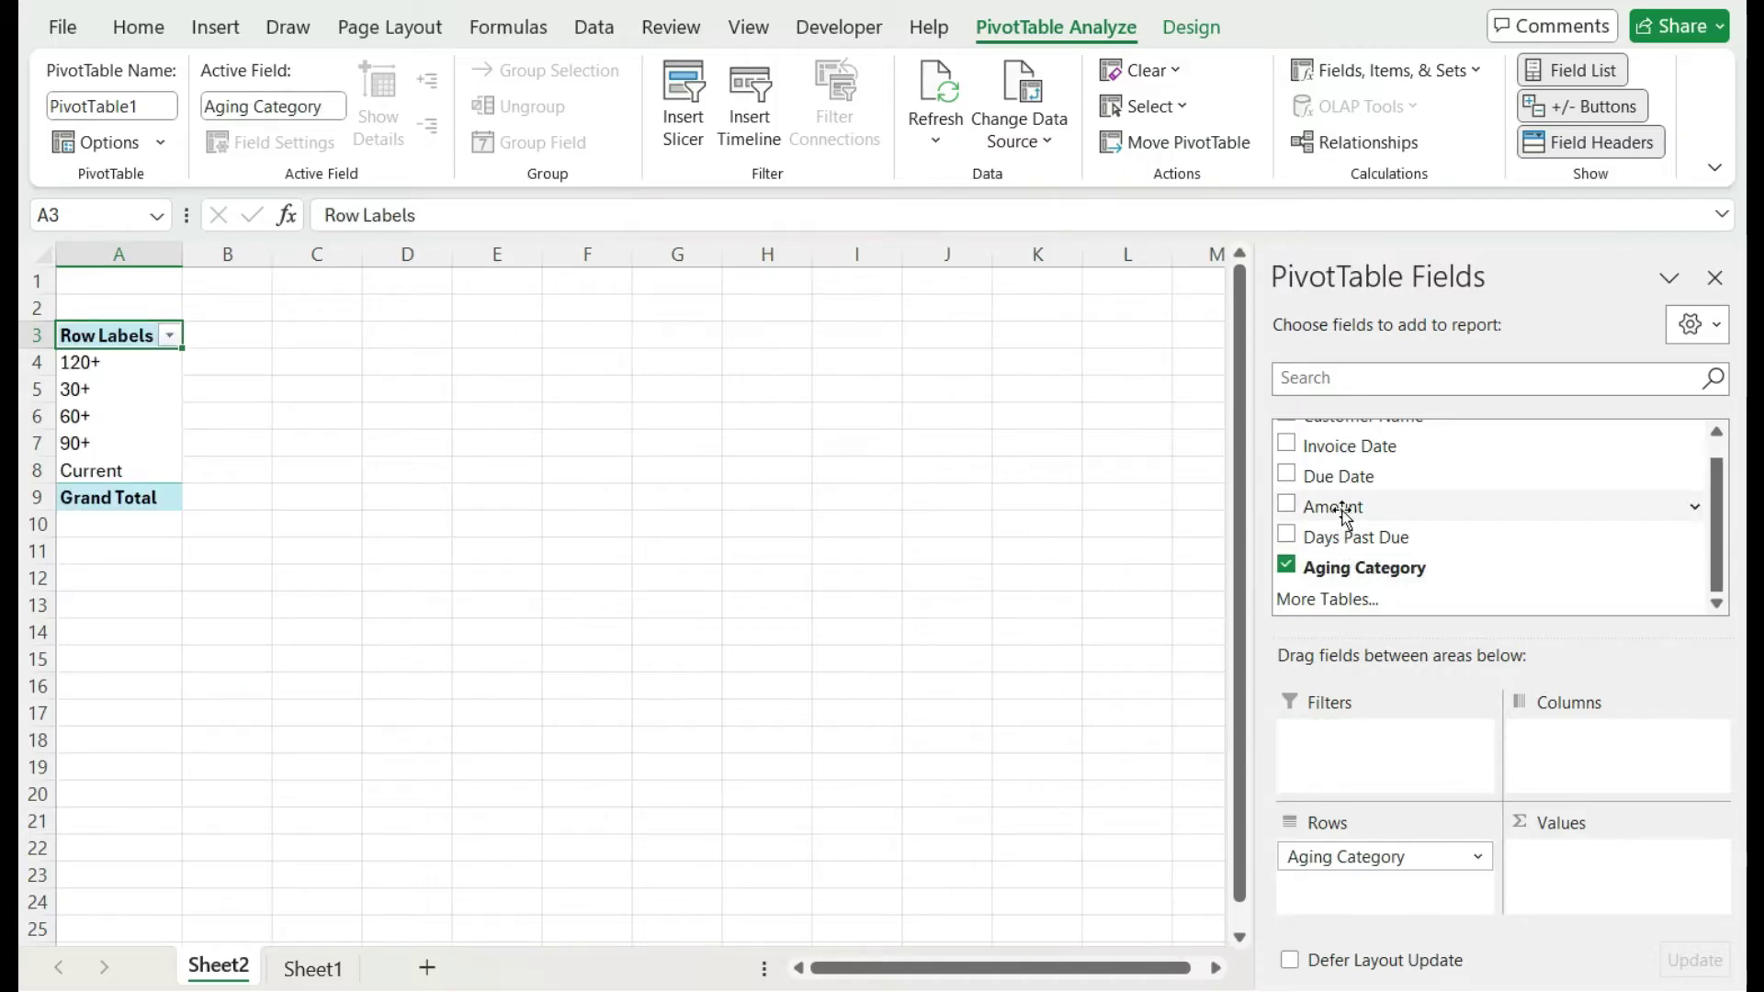
{"action": "left_click_drag", "start_coordinate": [1337, 507], "coordinate": [1679, 904]}
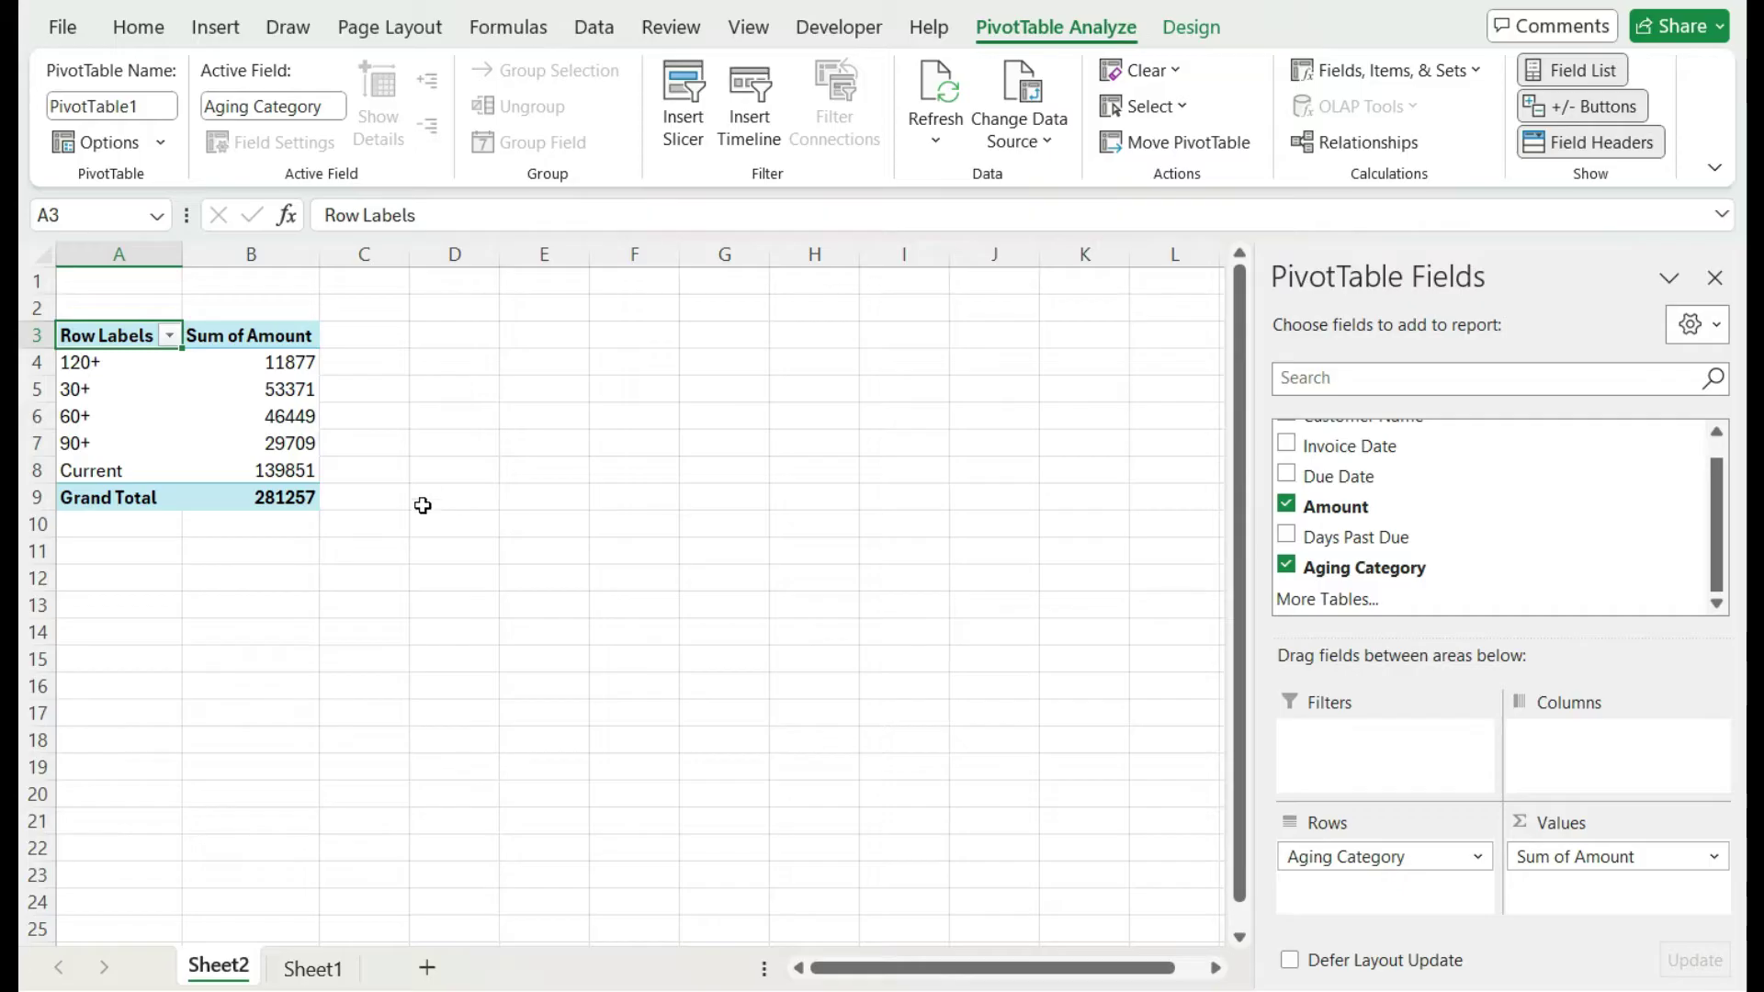
{"action": "mouse_move", "coordinate": [289, 410]}
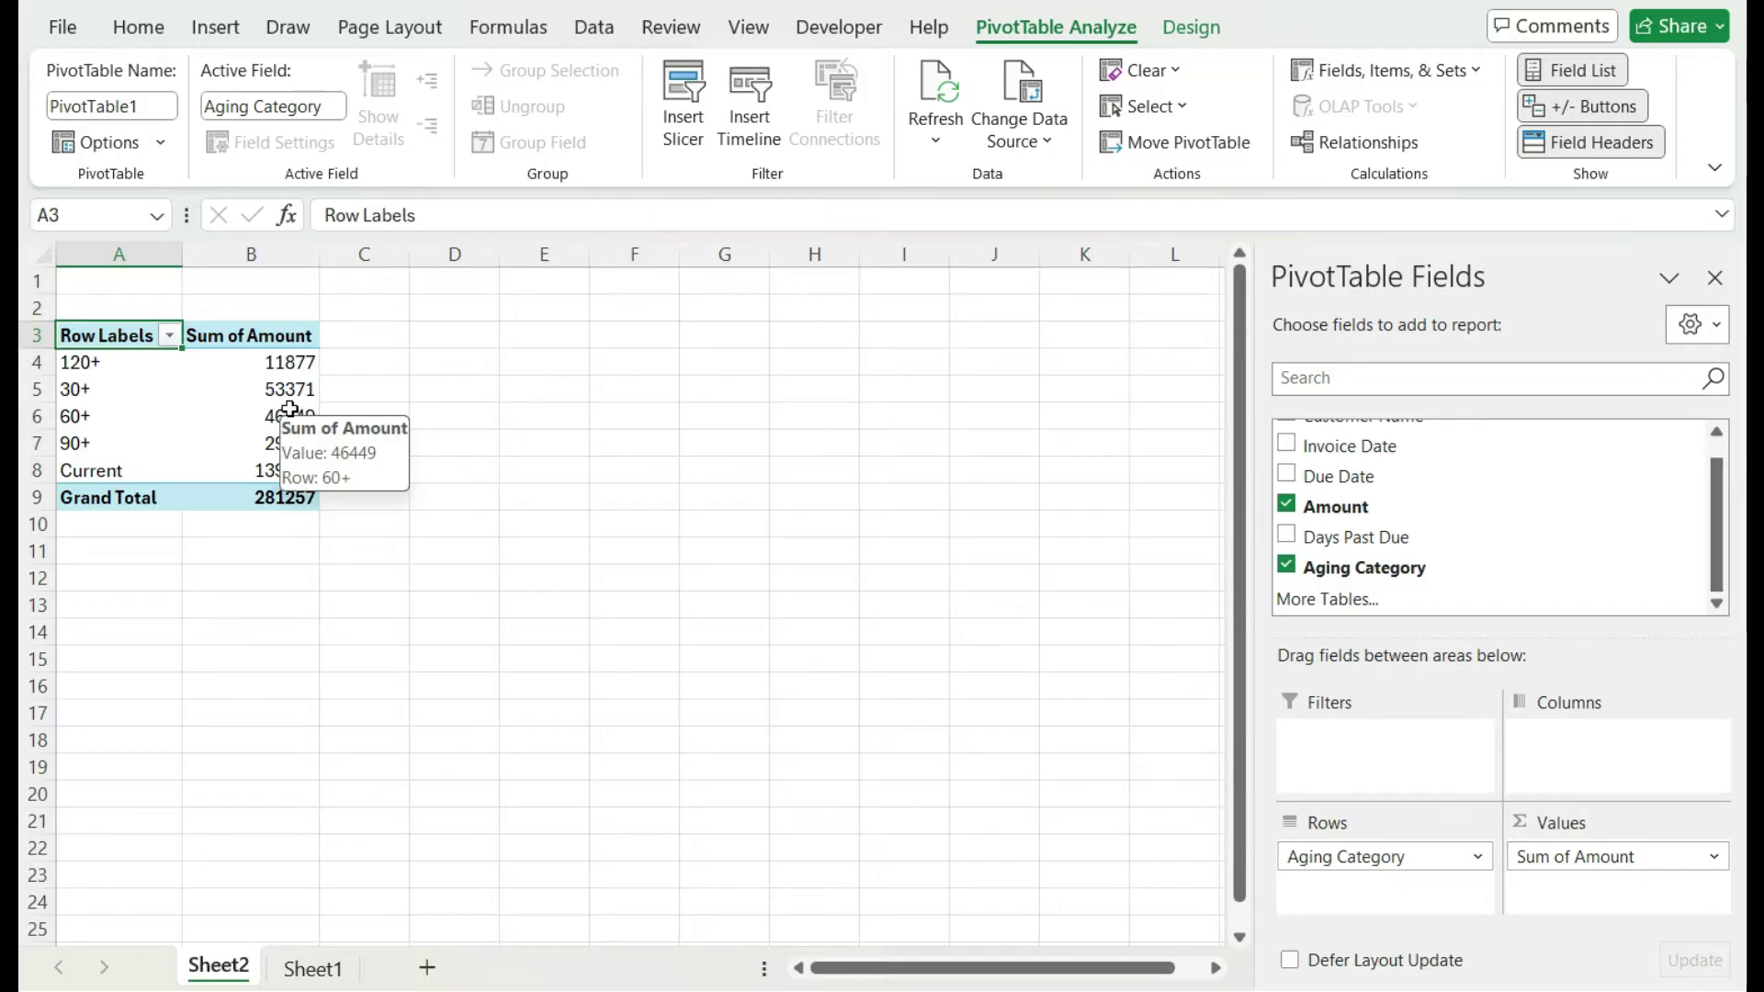
Step: Format Sum of Amount as Currency with 0 decimal places, e.g. $281,257
{"action": "right_click", "coordinate": [286, 410]}
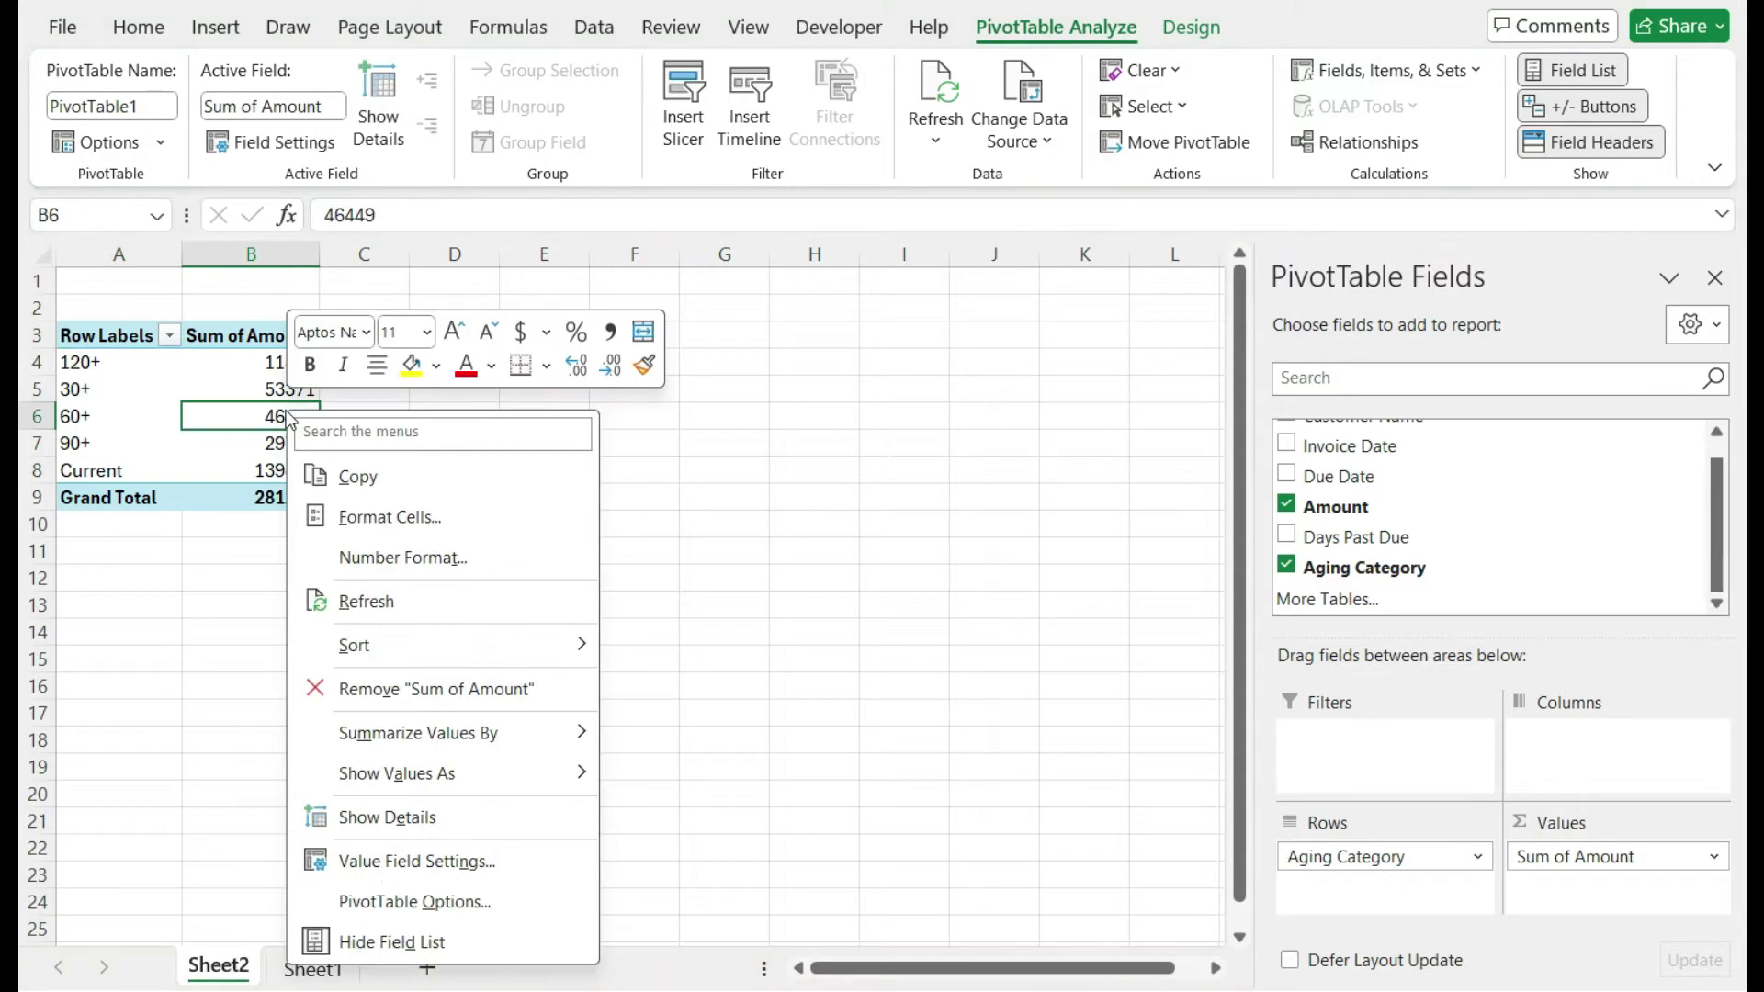
{"action": "left_click", "coordinate": [452, 862]}
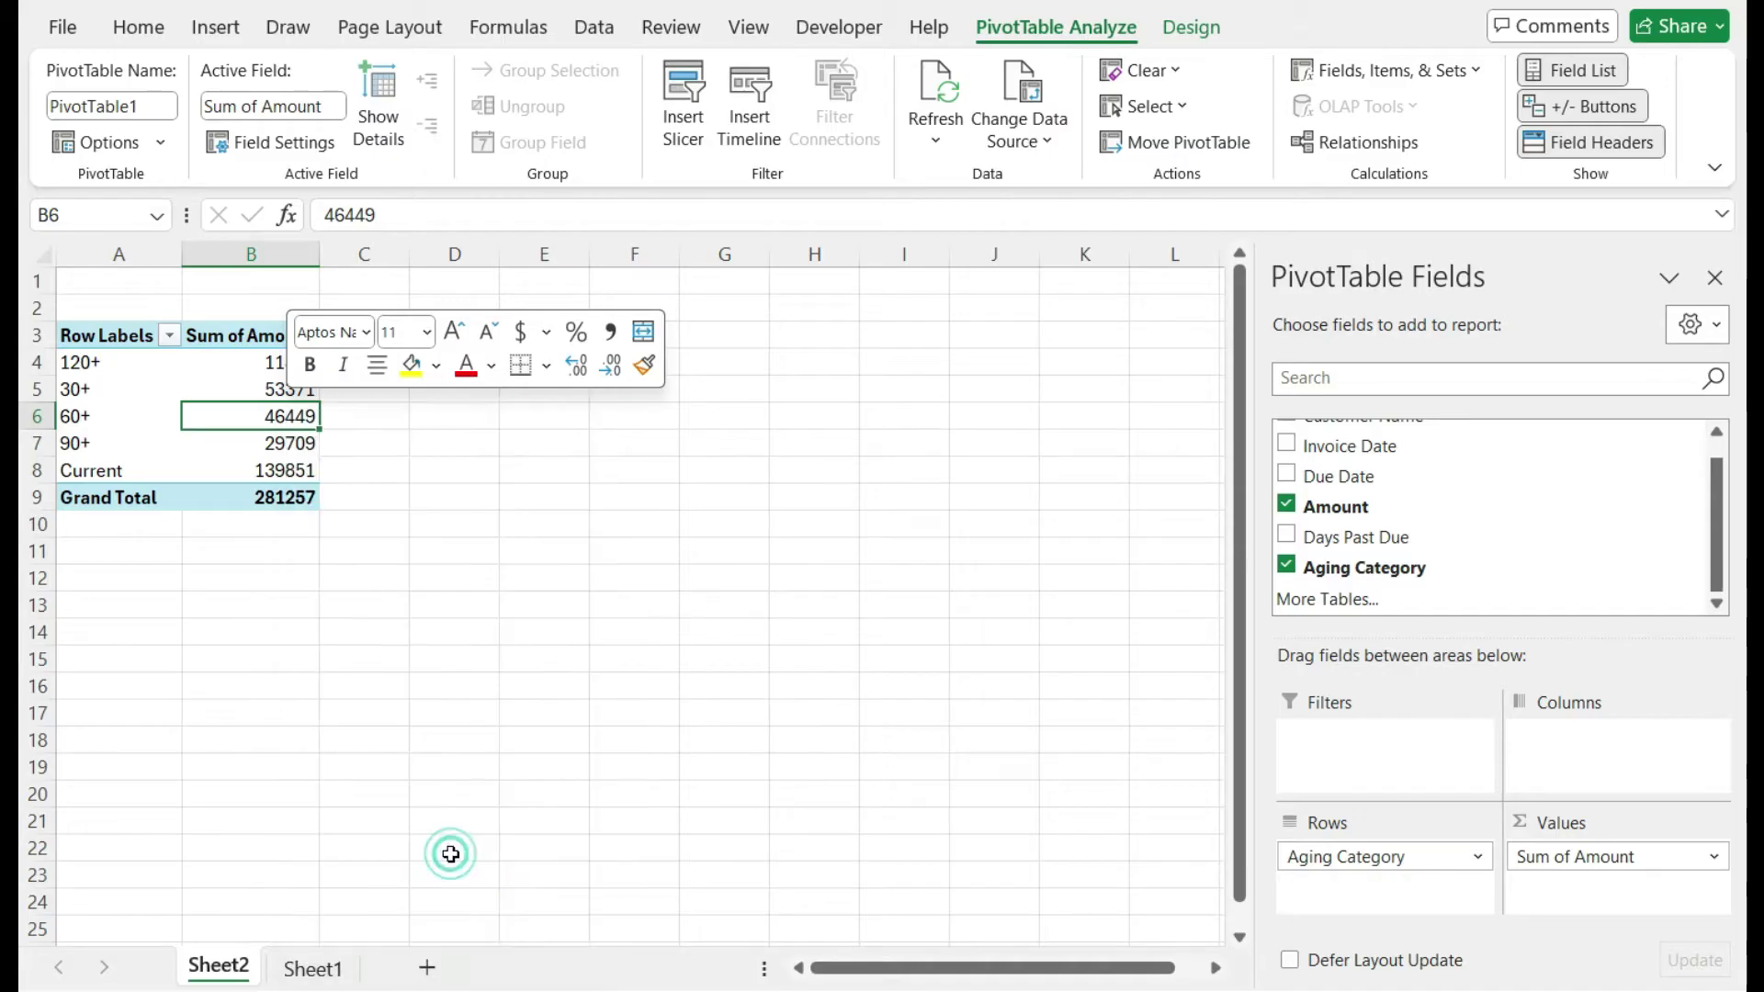
{"action": "left_click", "coordinate": [255, 984]}
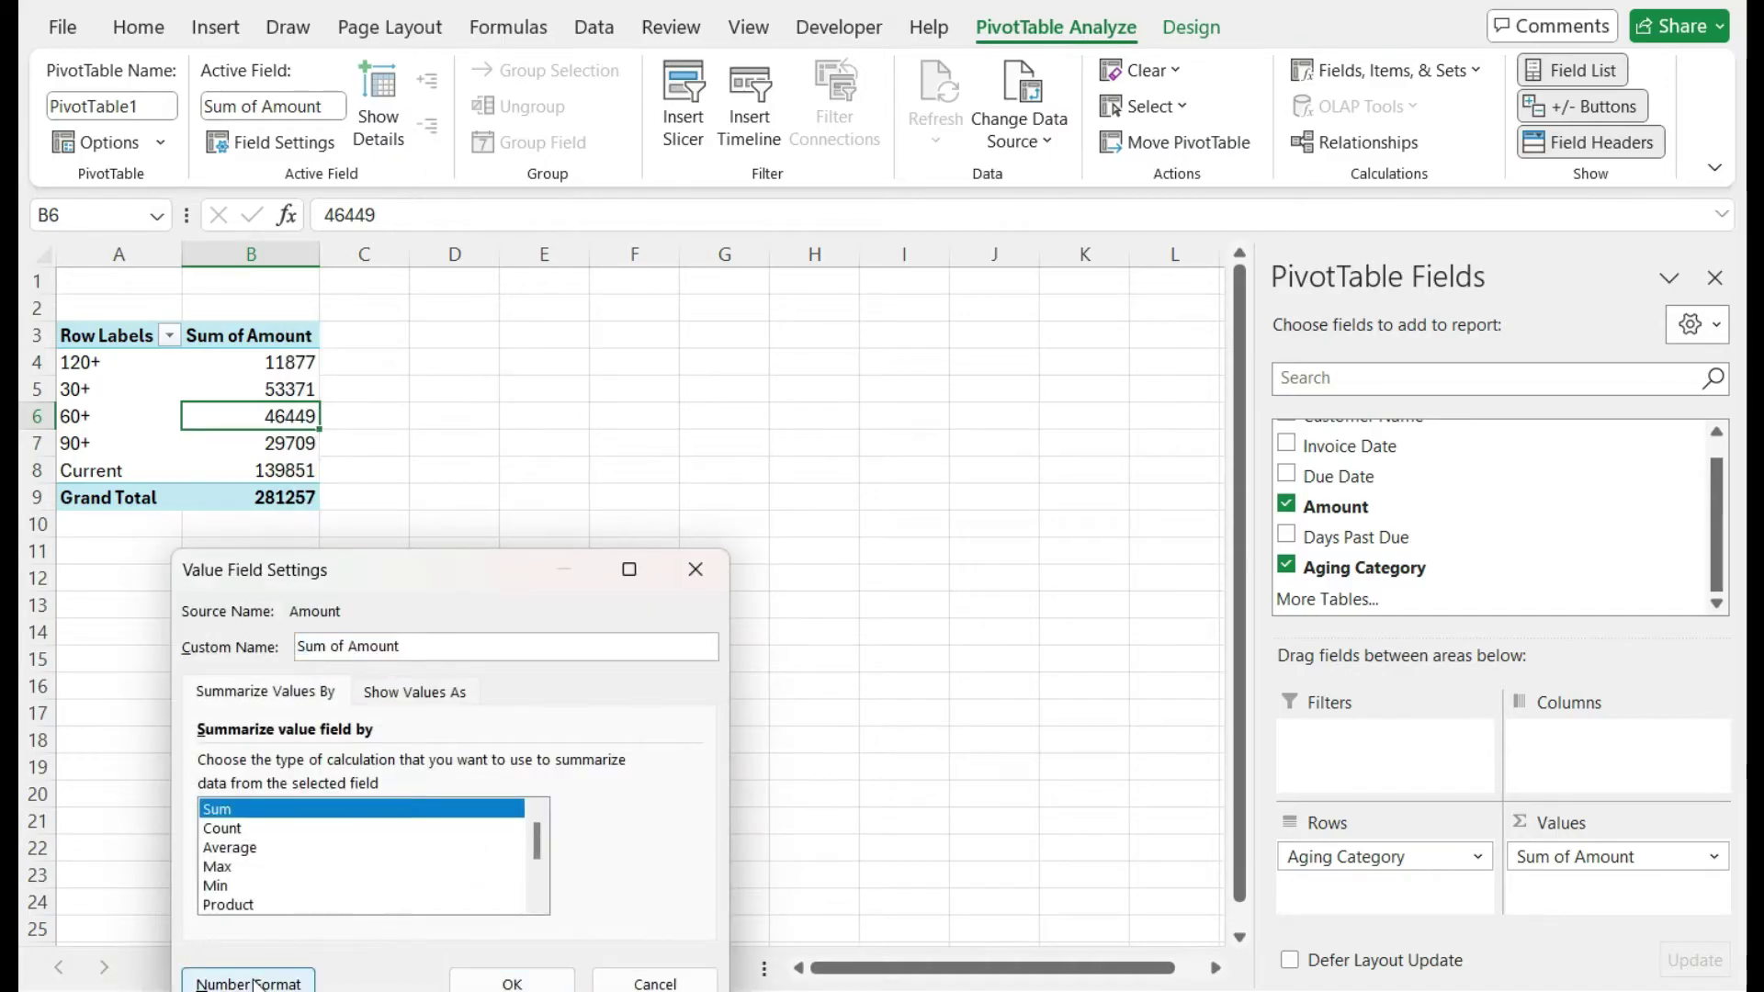
{"action": "left_click", "coordinate": [135, 477]}
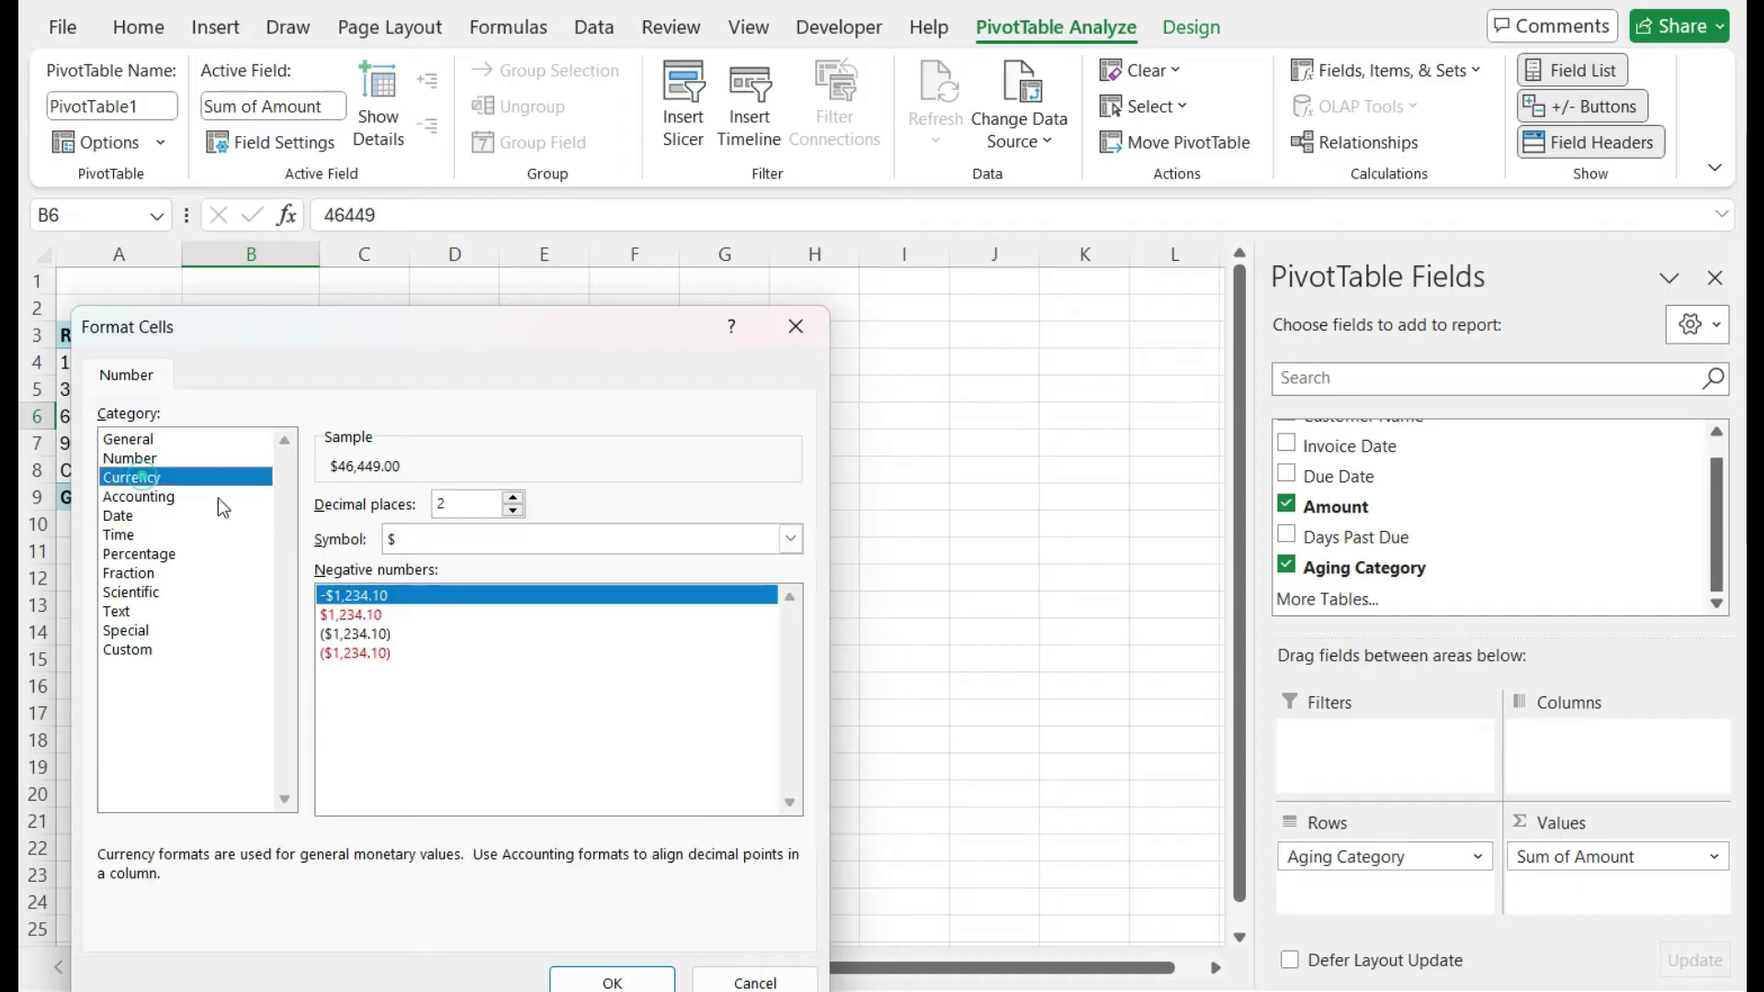
{"action": "left_click", "coordinate": [513, 511]}
{"action": "left_click", "coordinate": [512, 511]}
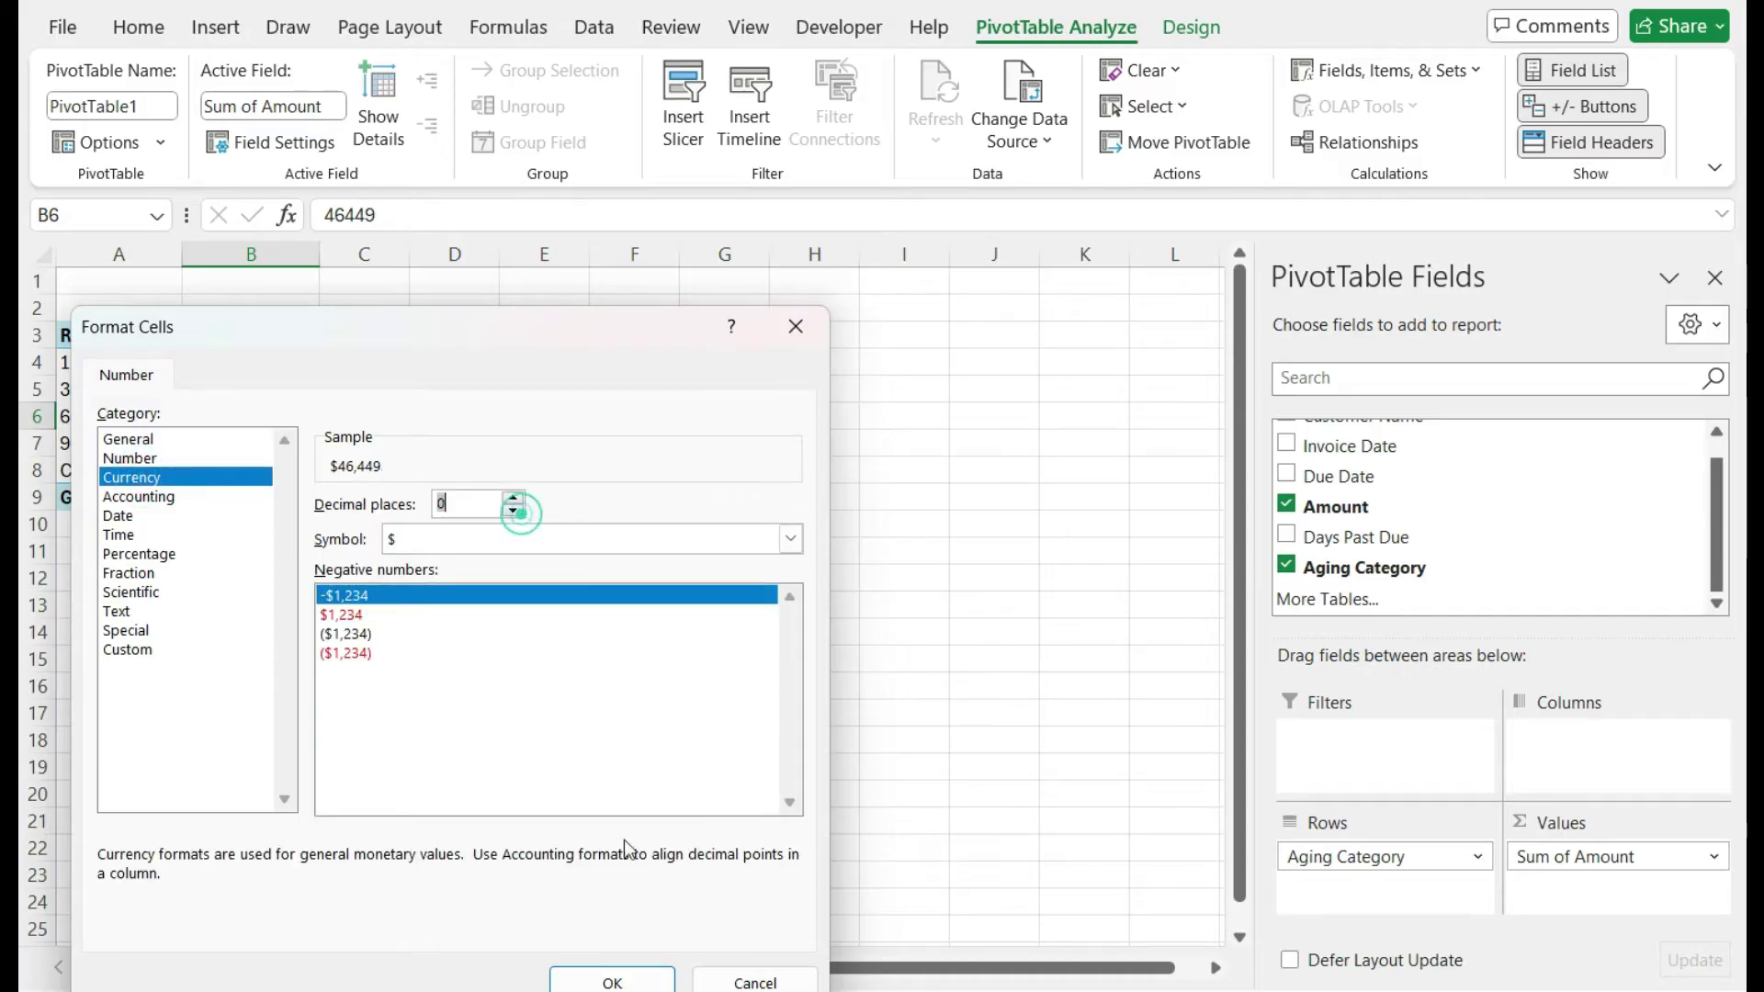
{"action": "left_click", "coordinate": [612, 982]}
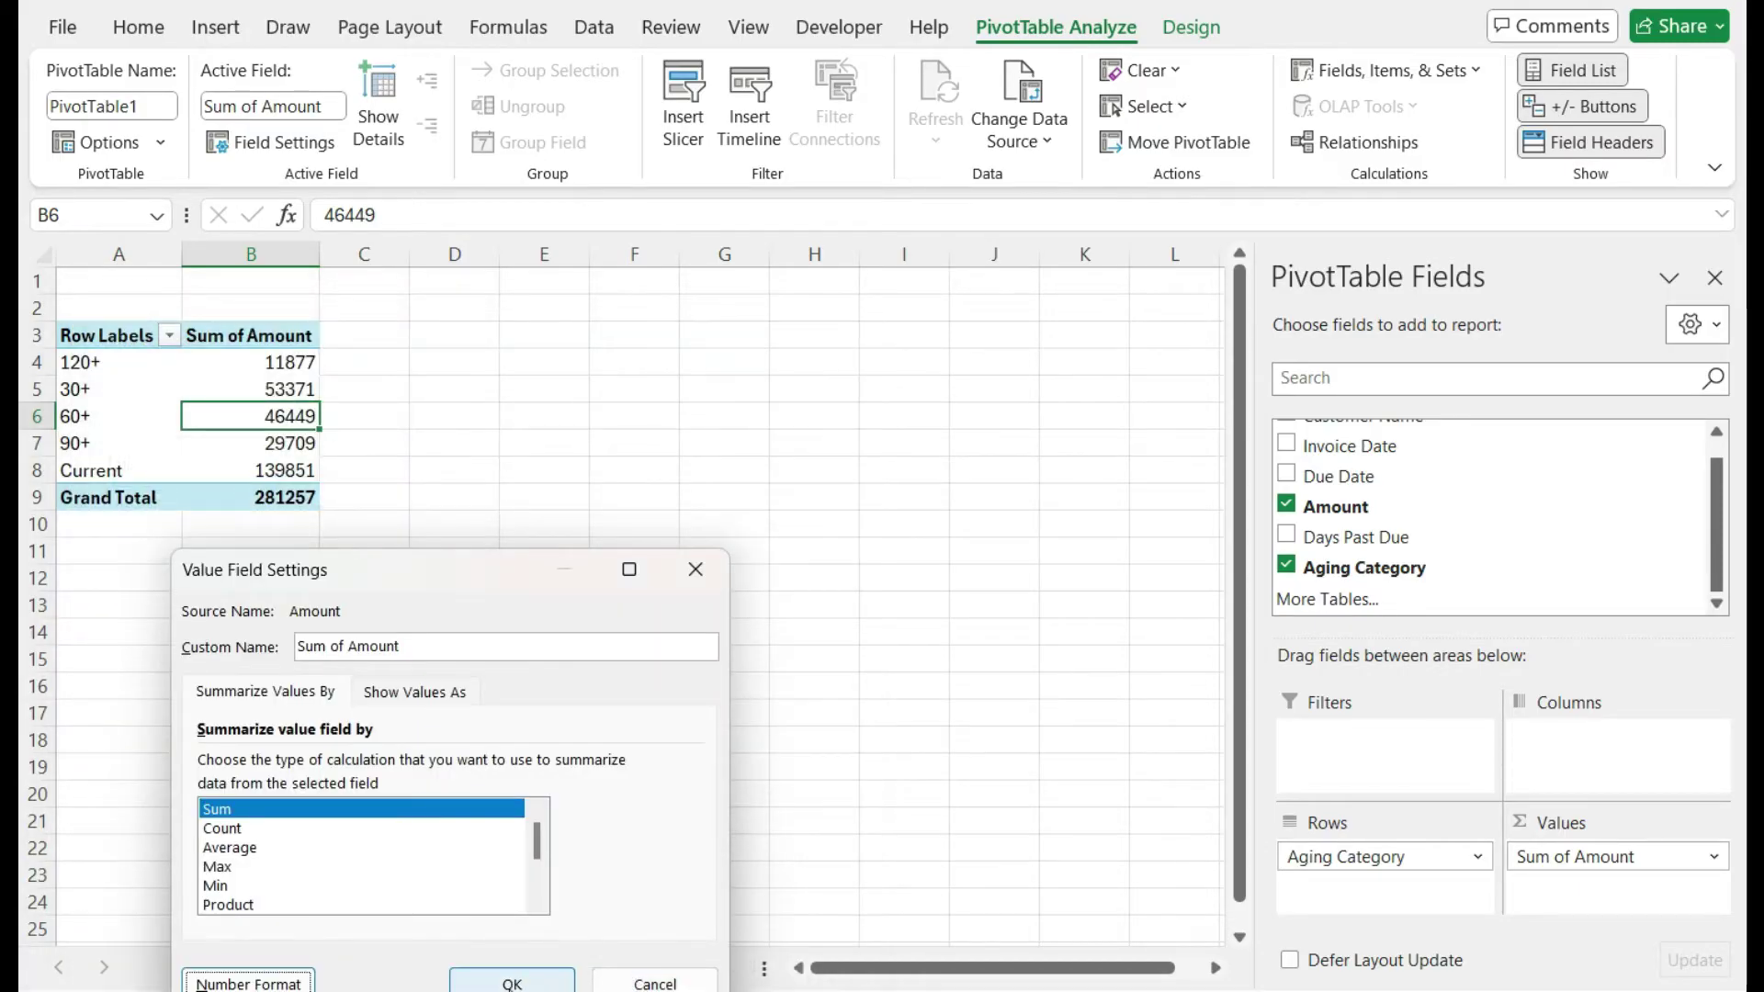
{"action": "left_click", "coordinate": [552, 981]}
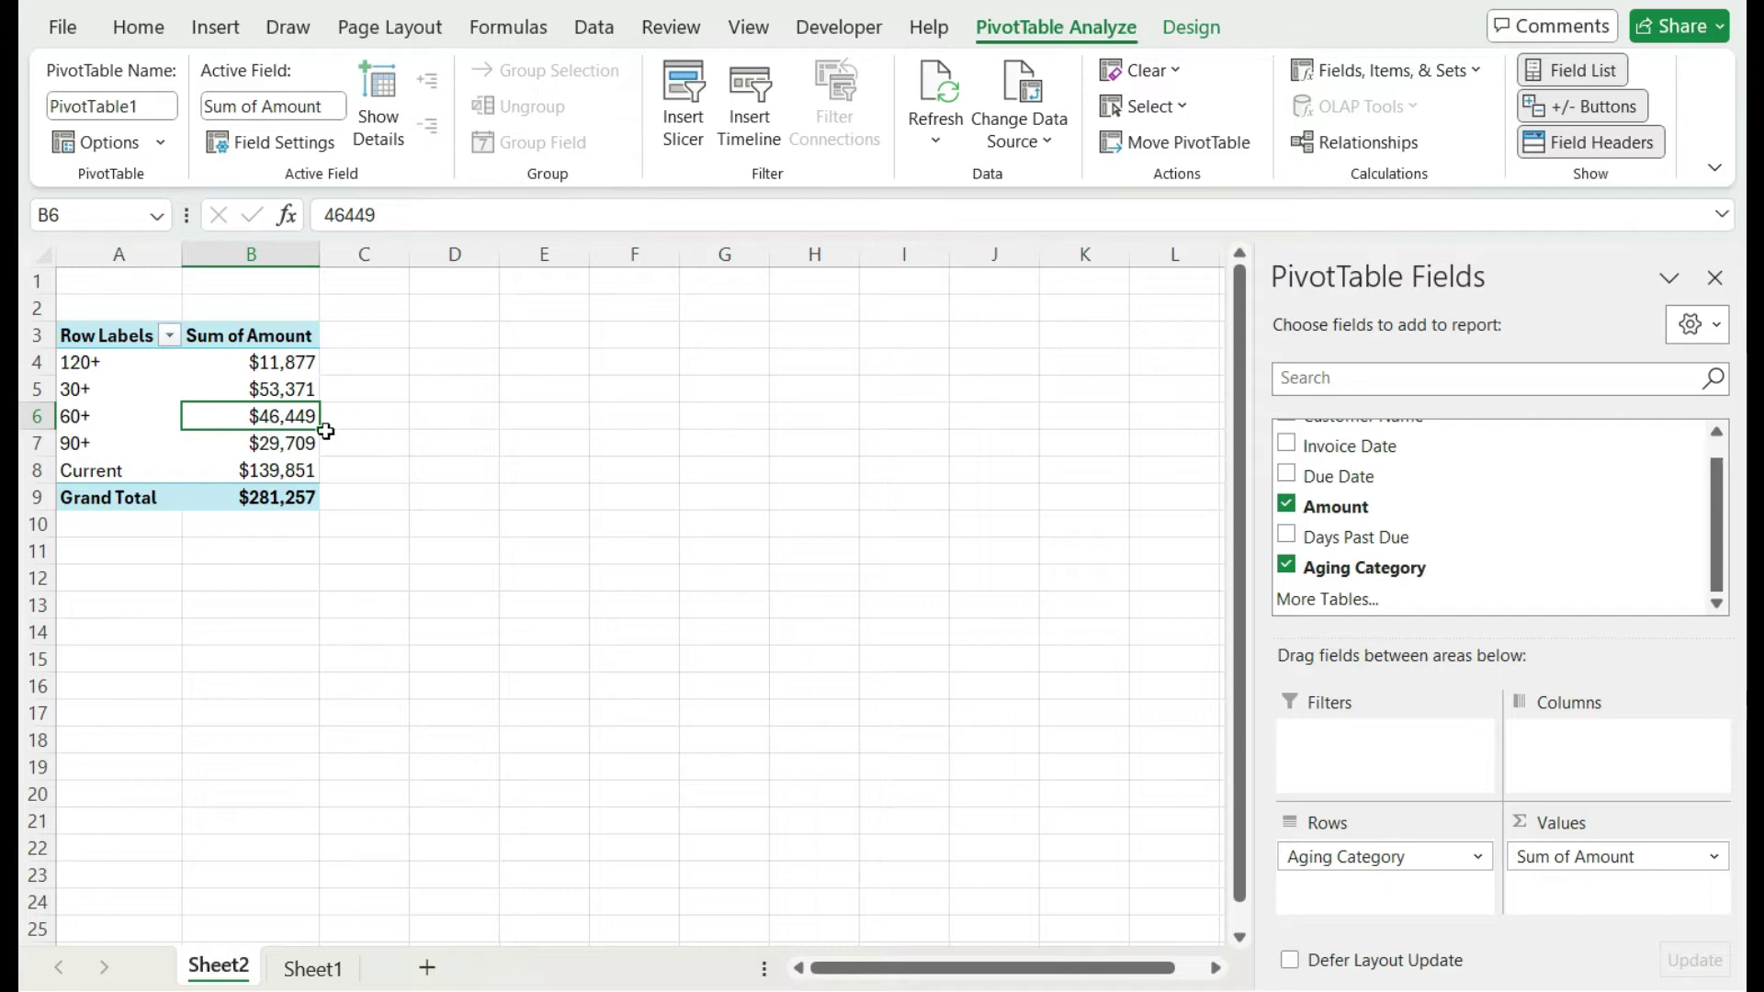
Step: Sort the aging category row labels Z to A
{"action": "left_click", "coordinate": [119, 466]}
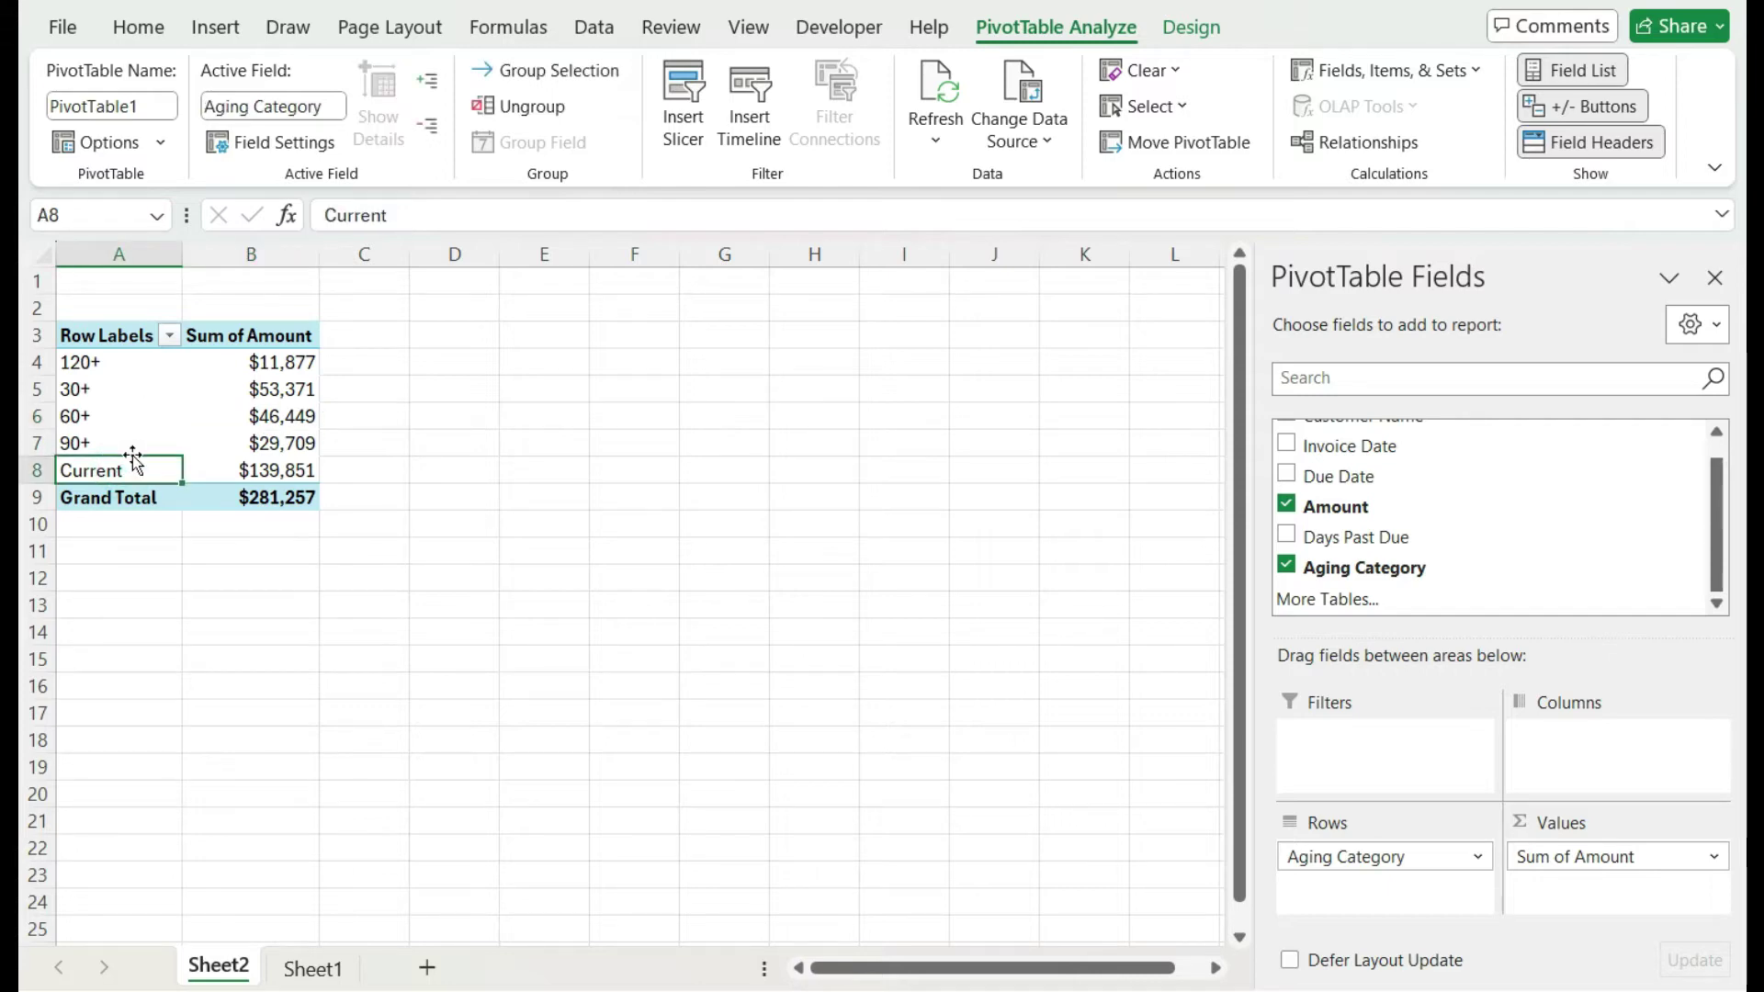
{"action": "left_click", "coordinate": [171, 337]}
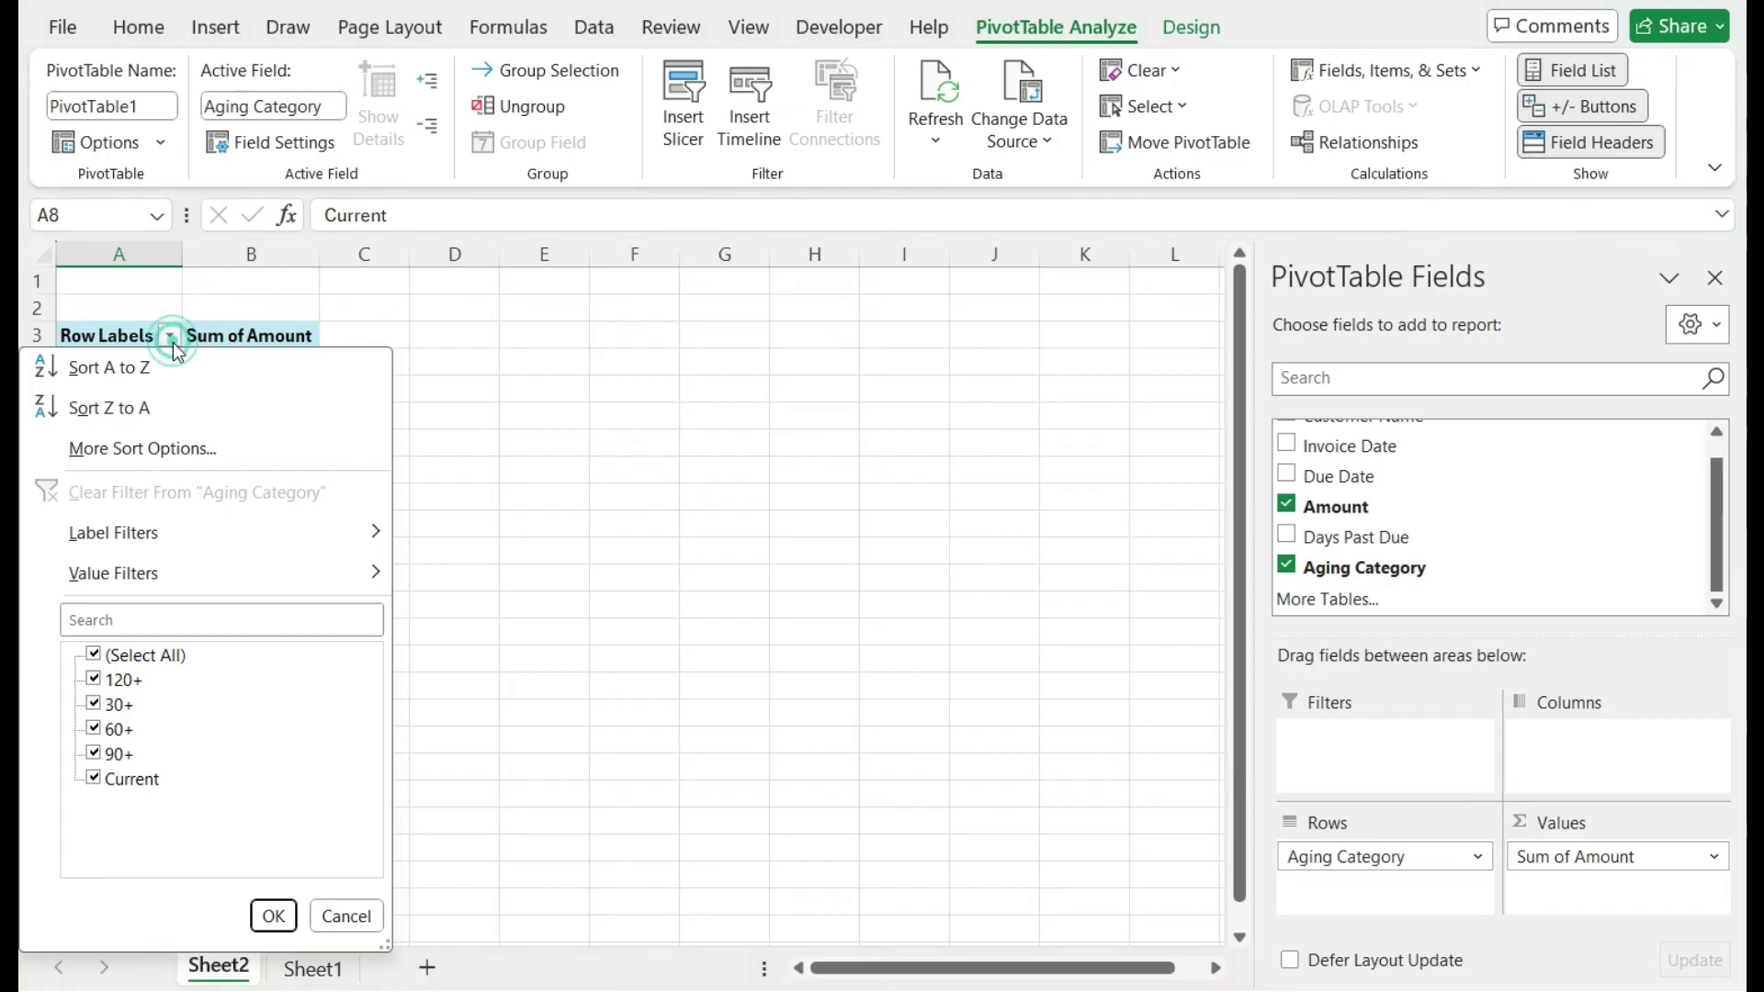
{"action": "left_click", "coordinate": [169, 364]}
{"action": "left_click", "coordinate": [169, 342]}
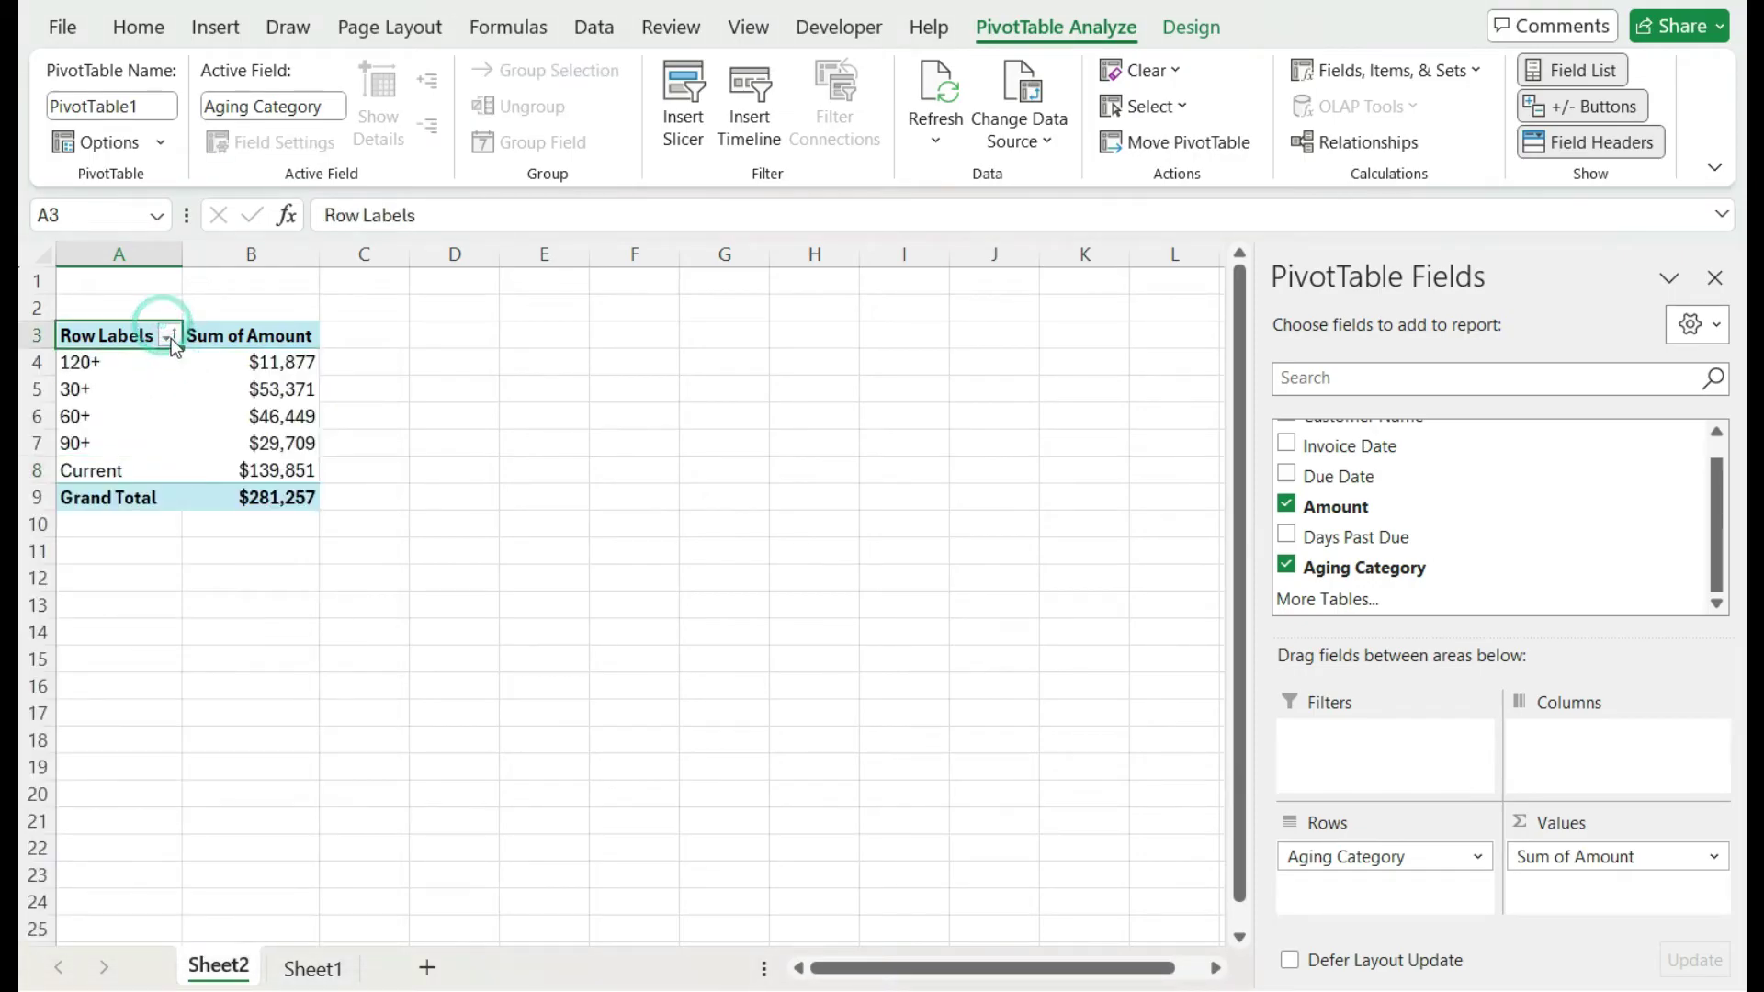
{"action": "left_click", "coordinate": [171, 338]}
{"action": "left_click", "coordinate": [134, 405]}
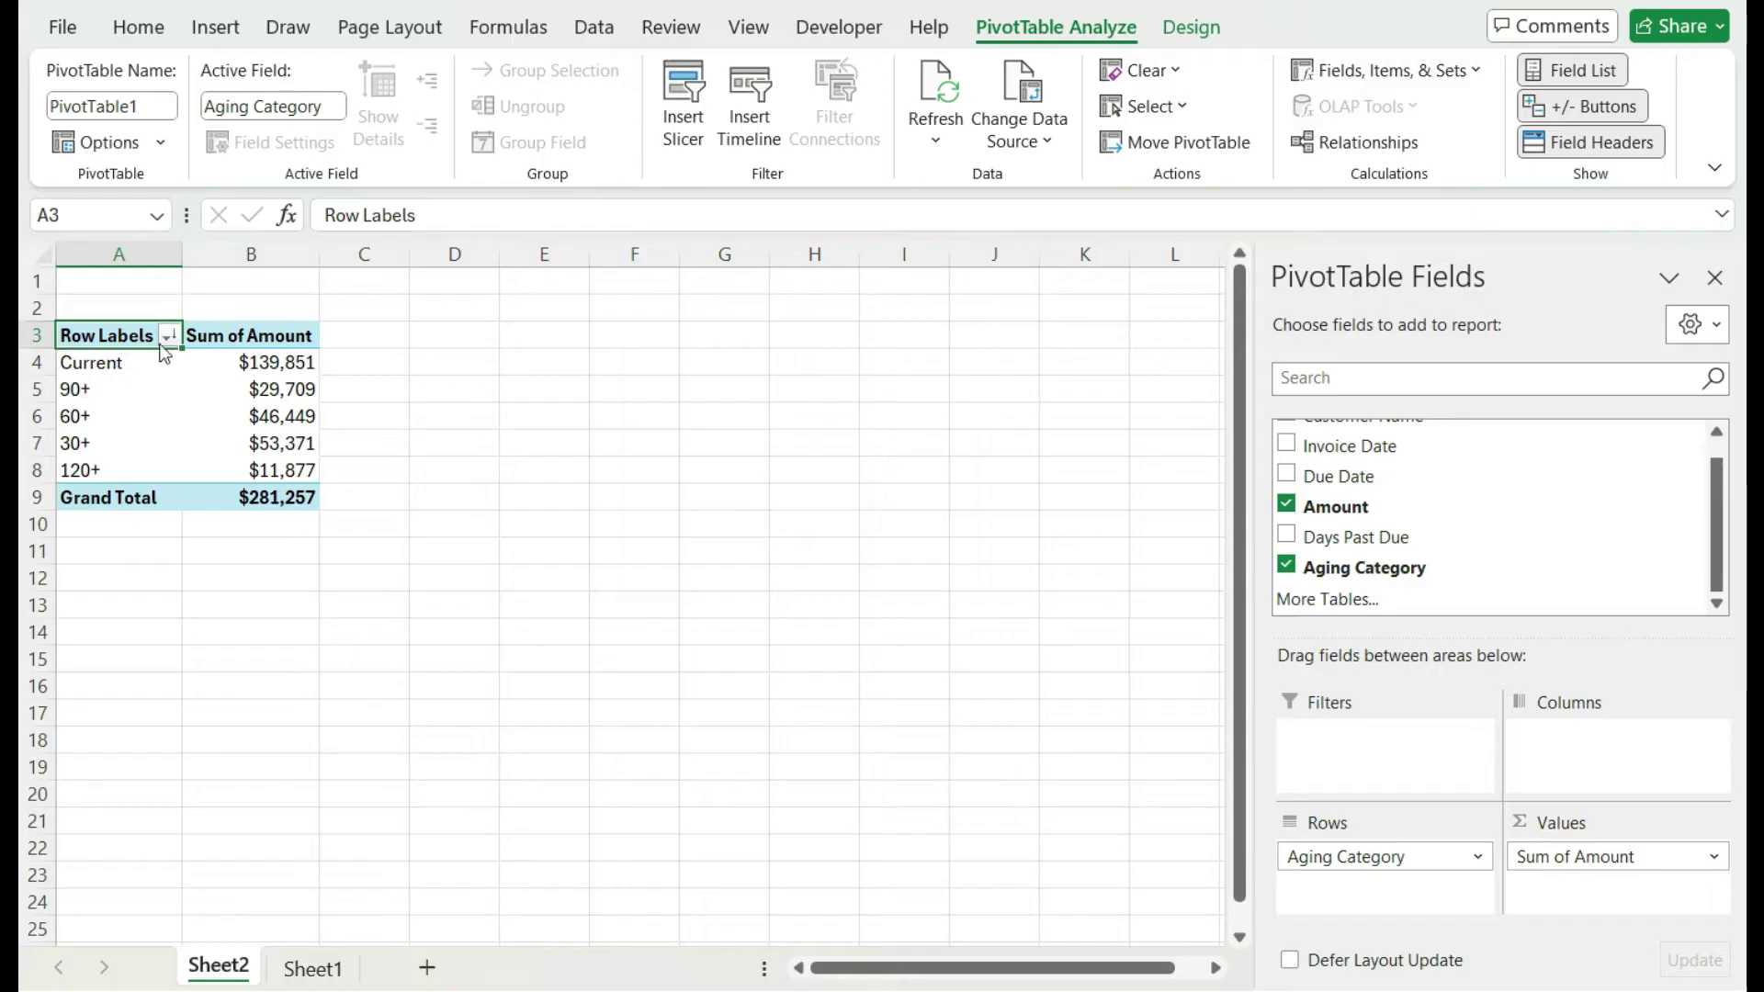
Step: Move the 30+ label up beneath Current so rows run Current, 30+, 60+, 90+, 120+
{"action": "left_click", "coordinate": [132, 432]}
{"action": "left_click", "coordinate": [135, 436]}
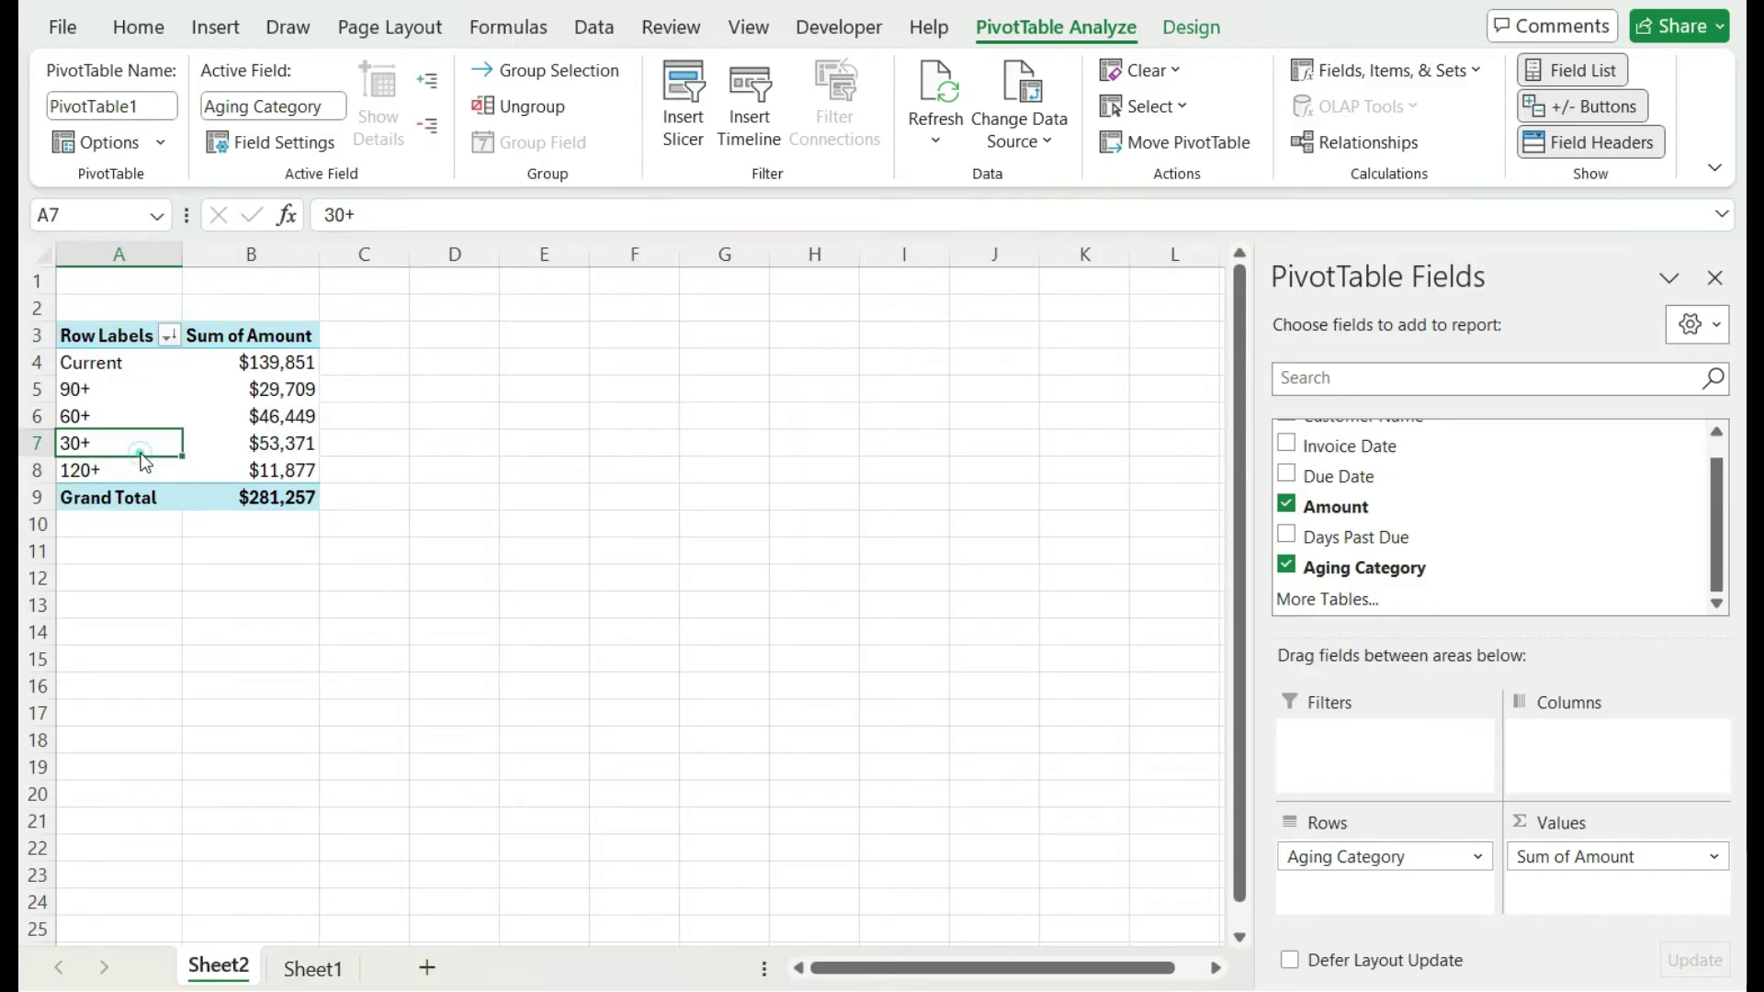
{"action": "left_click_drag", "start_coordinate": [140, 456], "coordinate": [118, 402]}
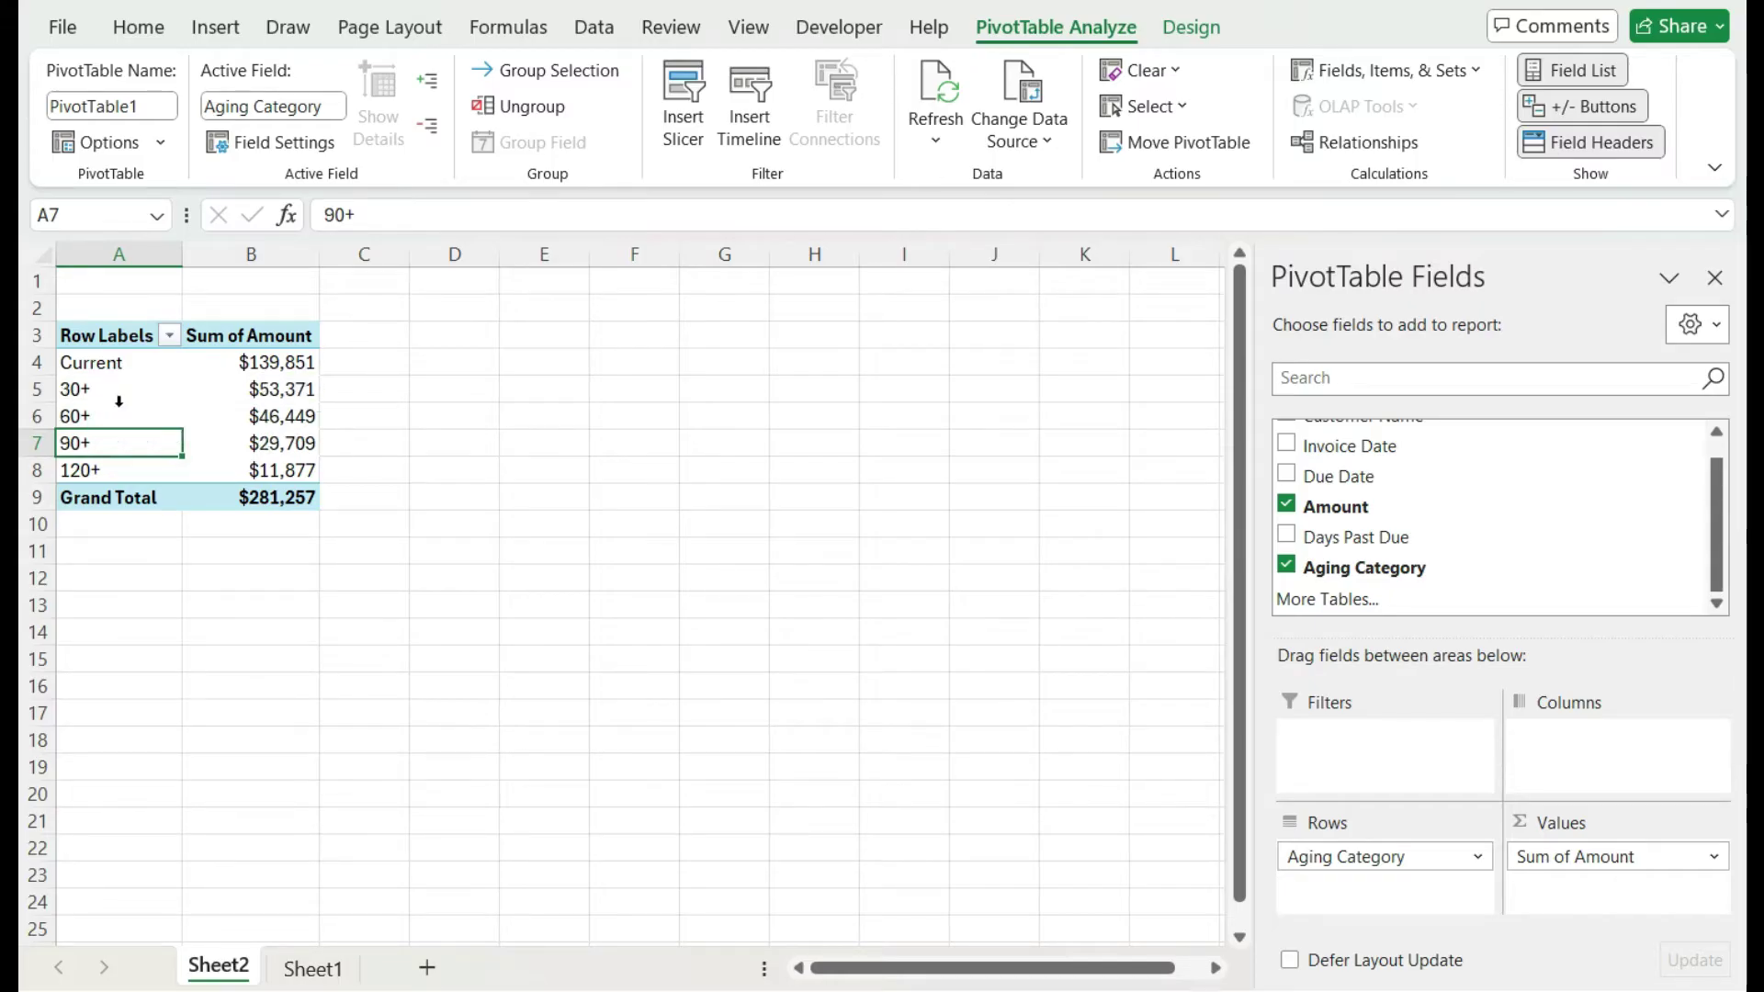
{"action": "left_click", "coordinate": [139, 367]}
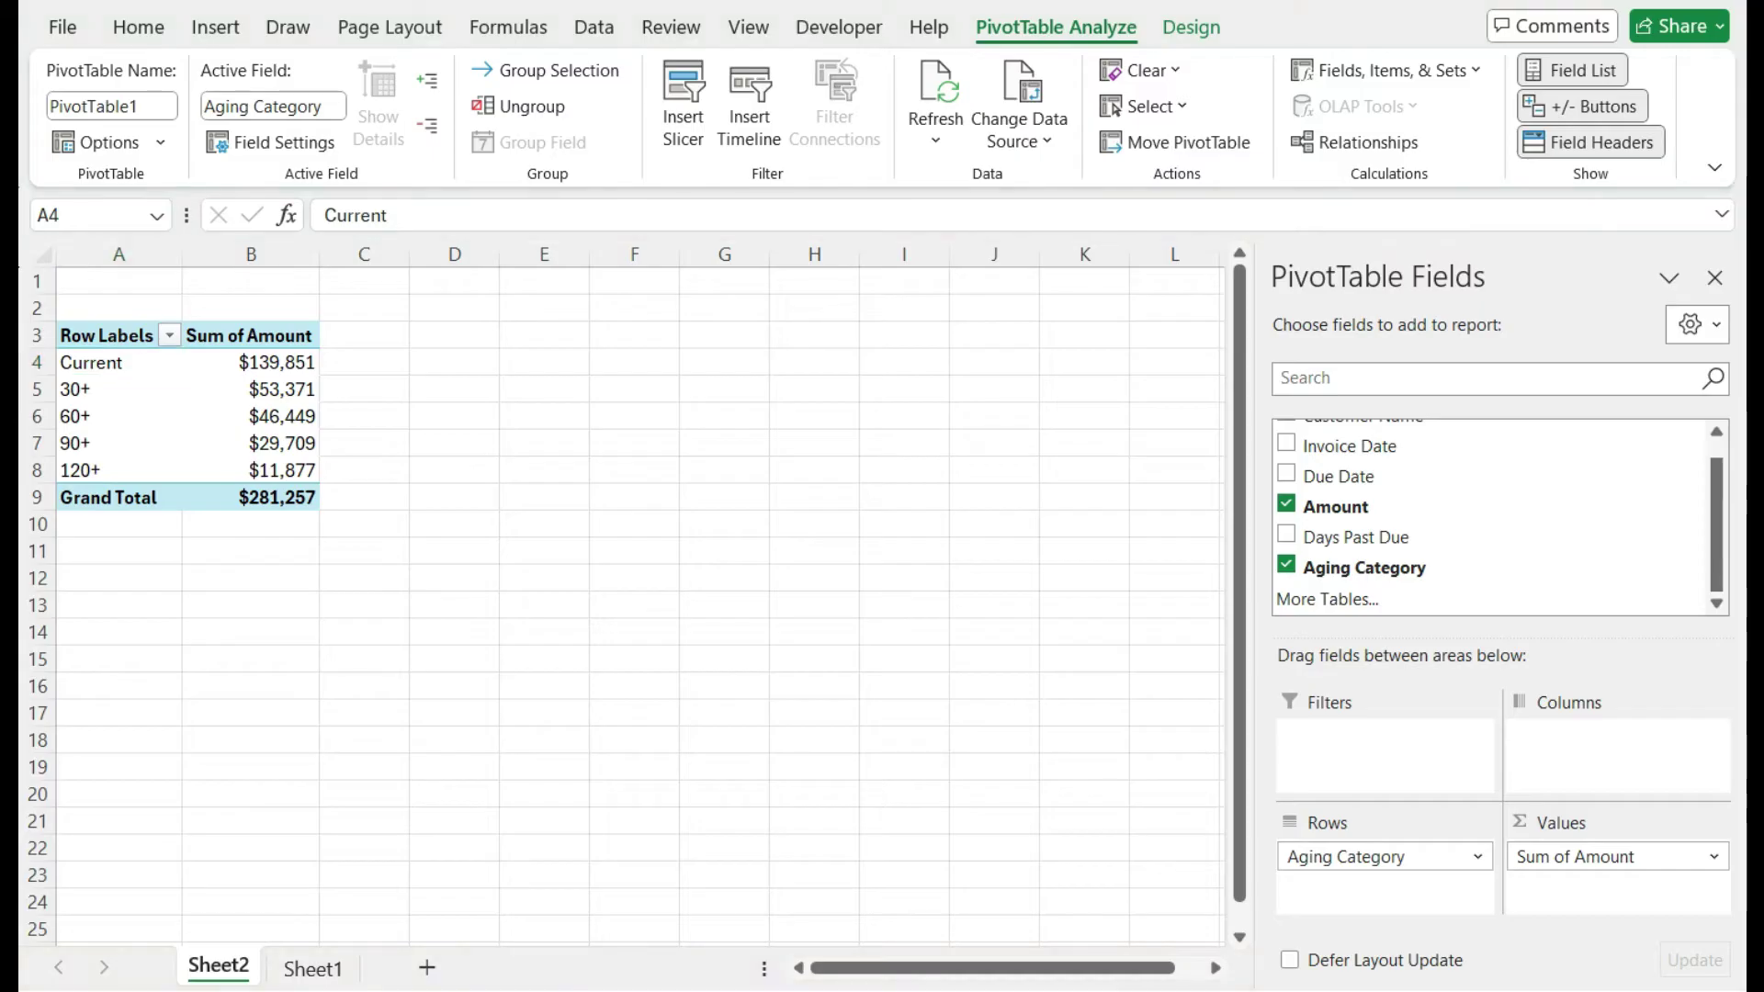
Step: Add Customer Name to the pivot rows so Customers A–J list against the aging columns
{"action": "scroll", "coordinate": [1395, 491], "scroll_direction": "up", "scroll_amount": 1}
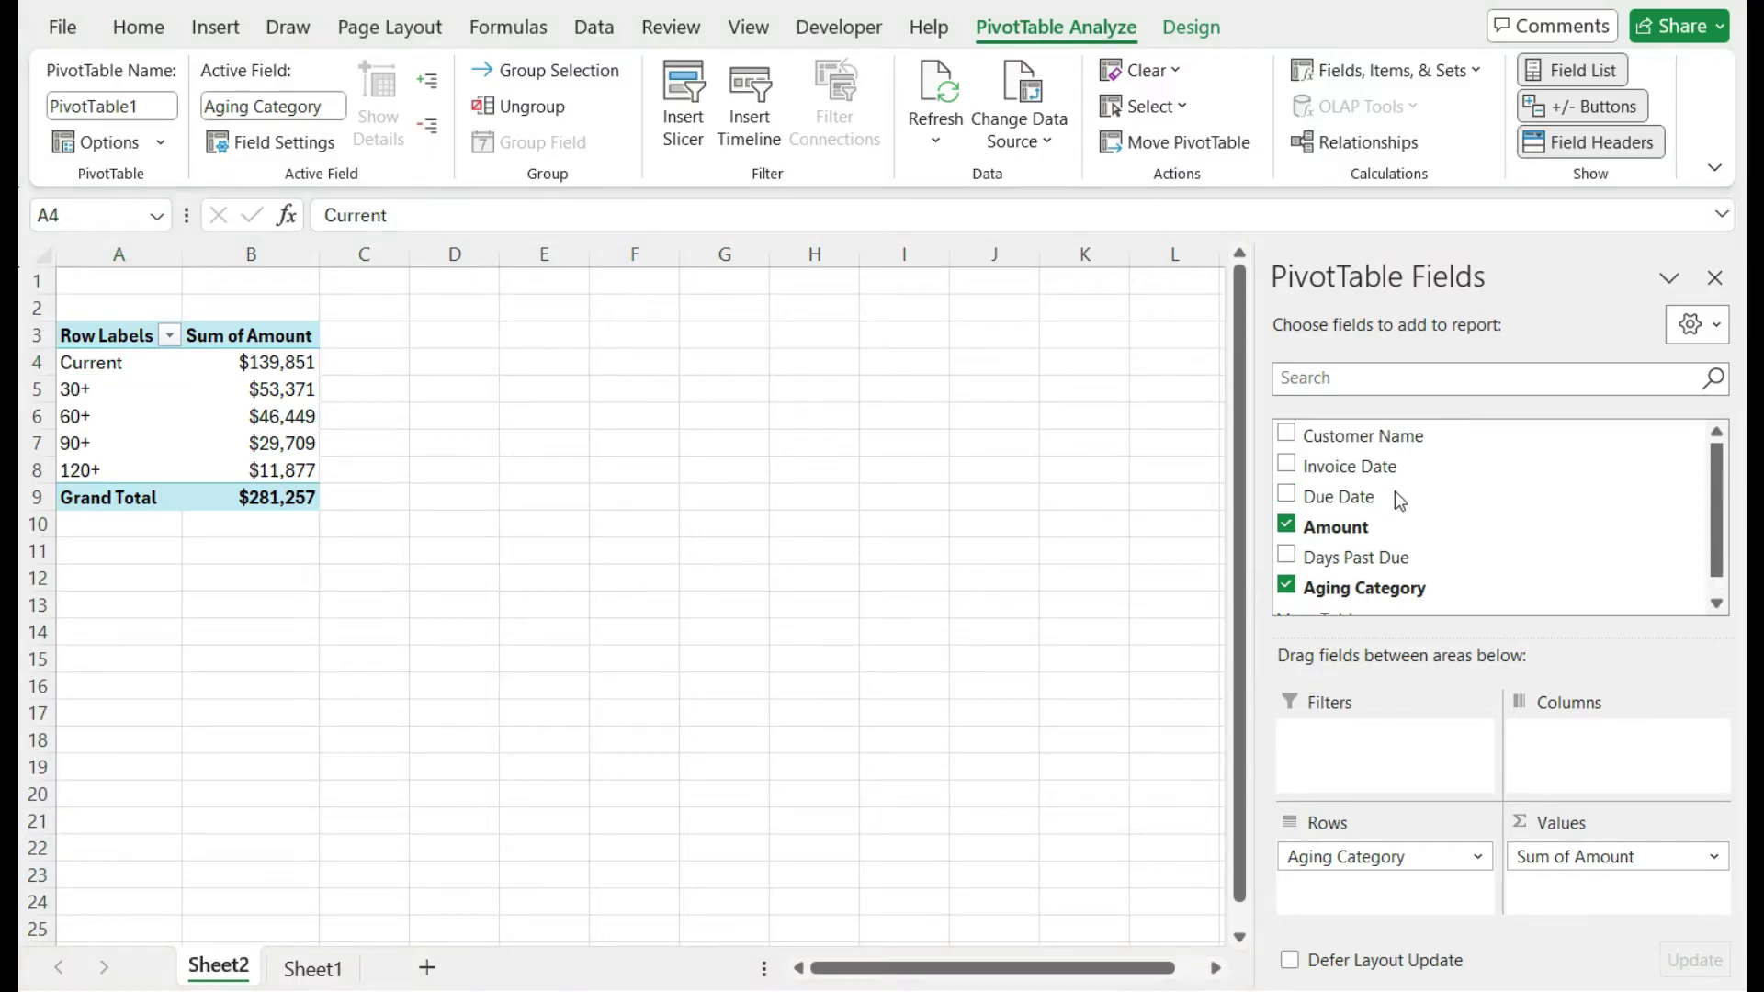
{"action": "left_click_drag", "start_coordinate": [1385, 441], "coordinate": [1559, 758]}
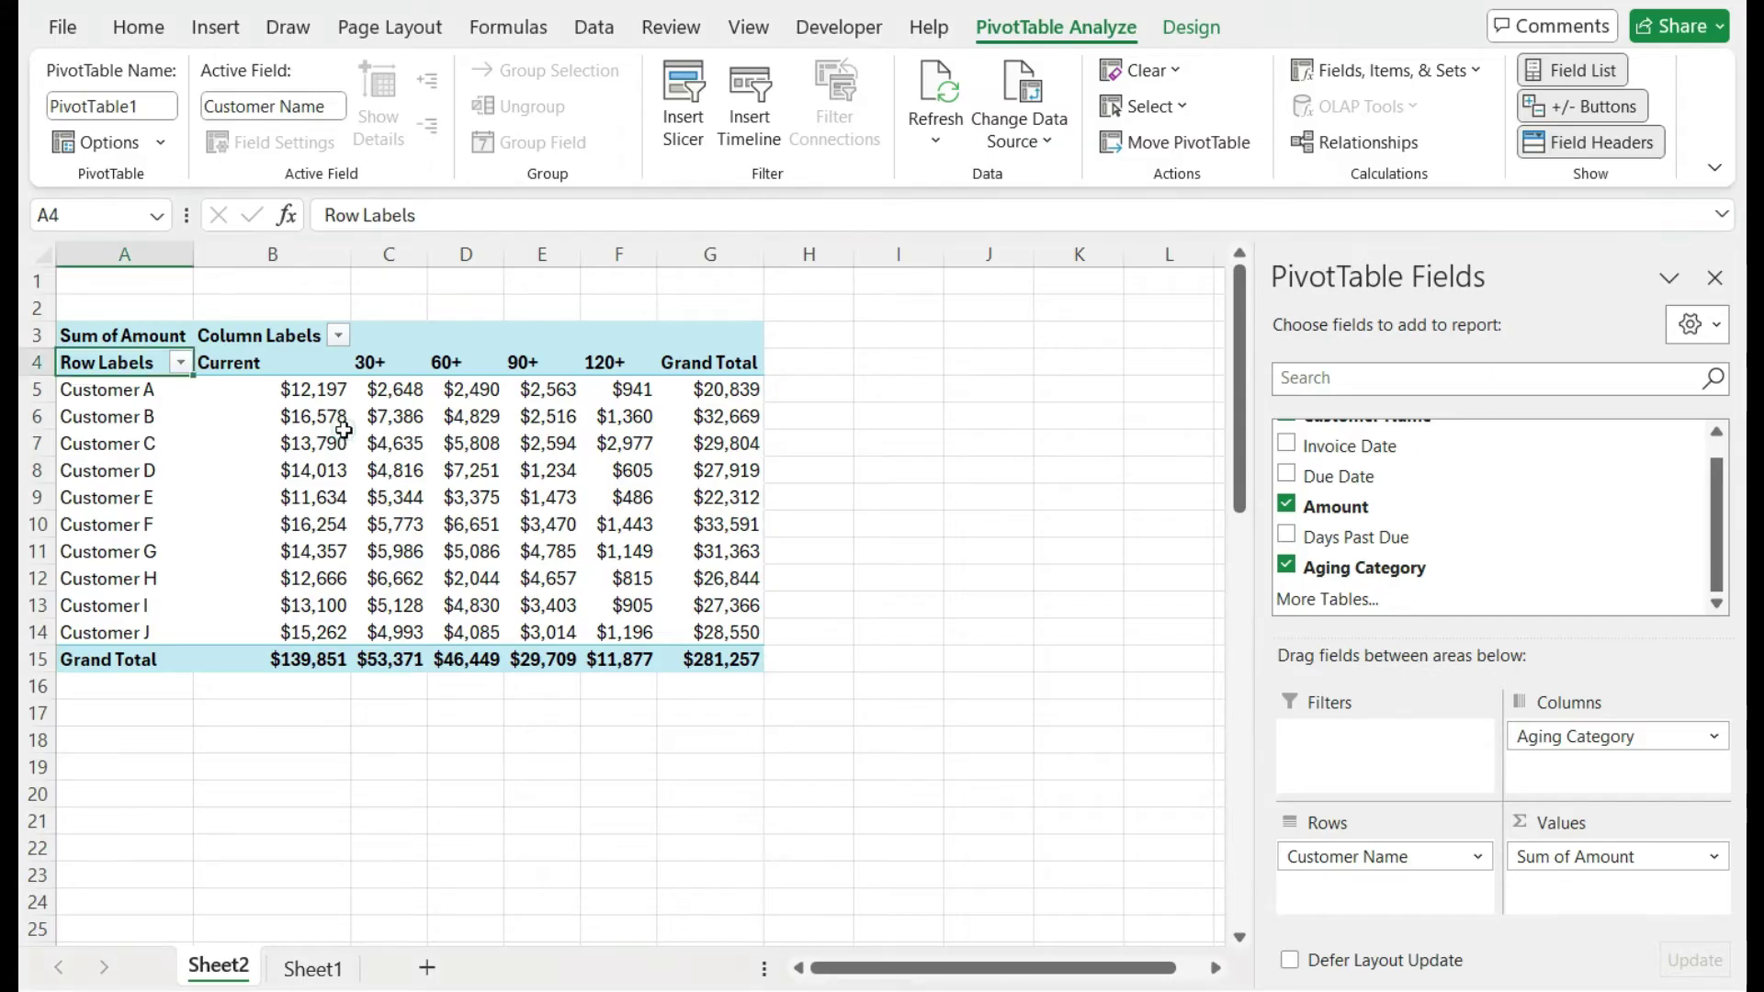
Step: Insert a Stacked Column PivotChart from the customer aging pivot table
{"action": "left_click", "coordinate": [226, 33]}
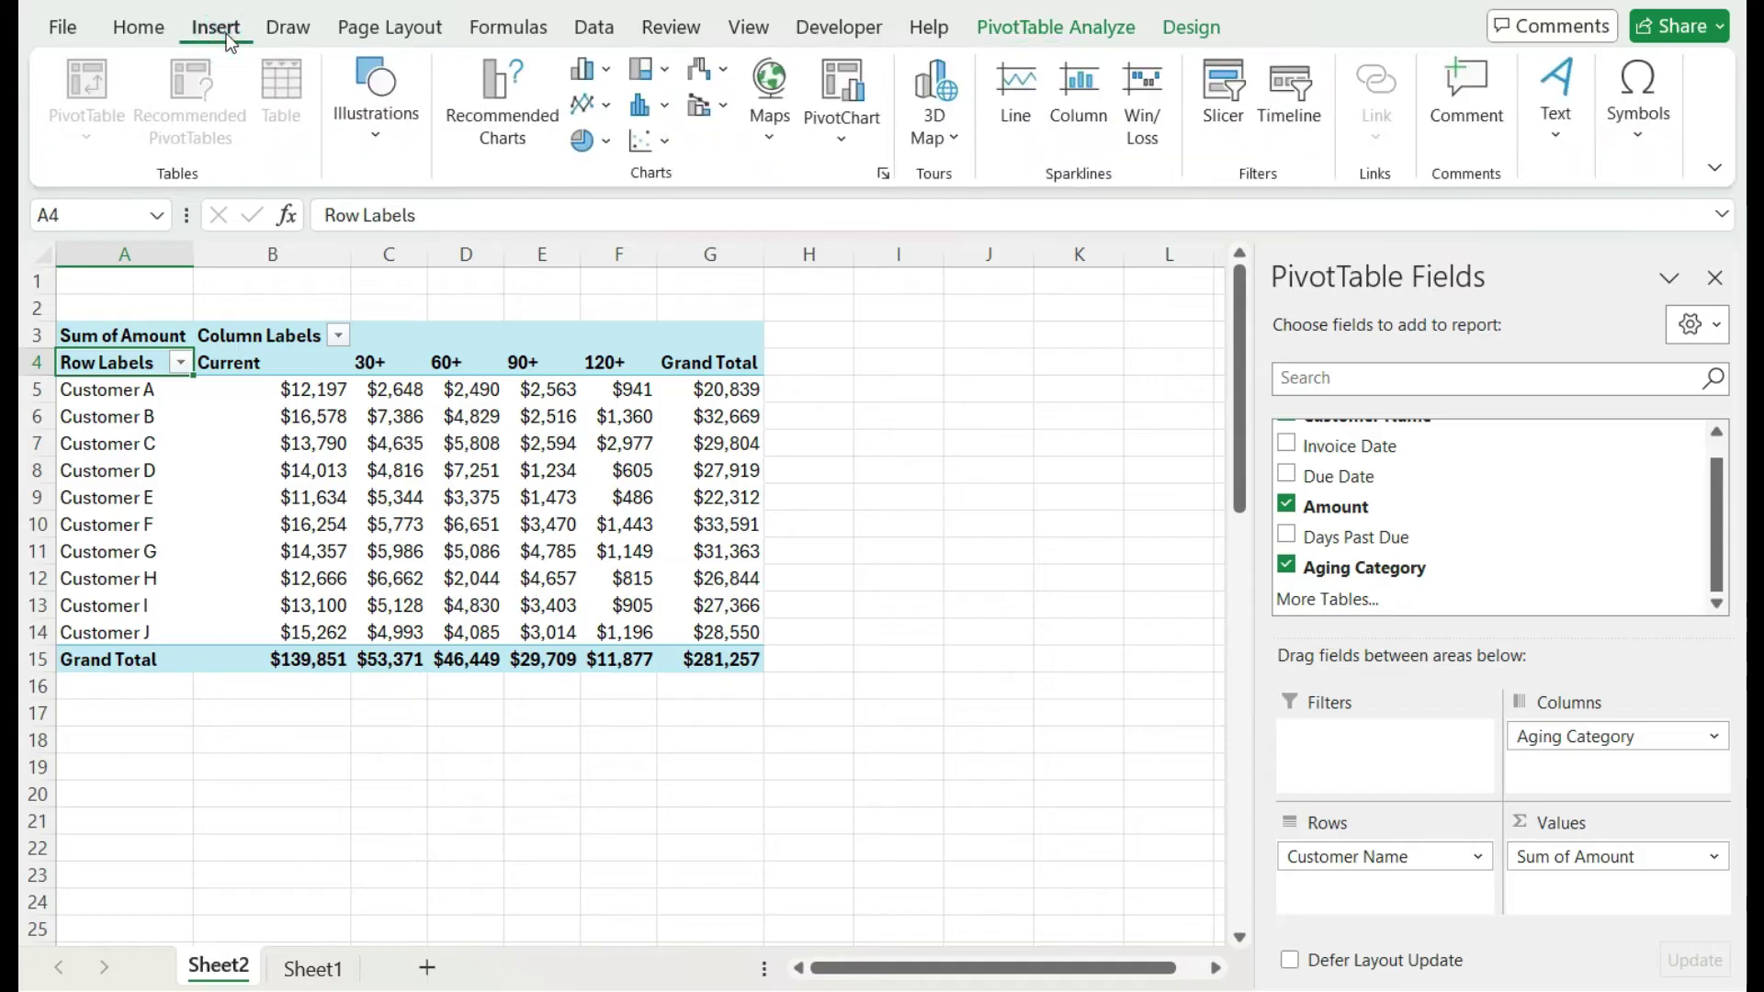
{"action": "left_click", "coordinate": [881, 178]}
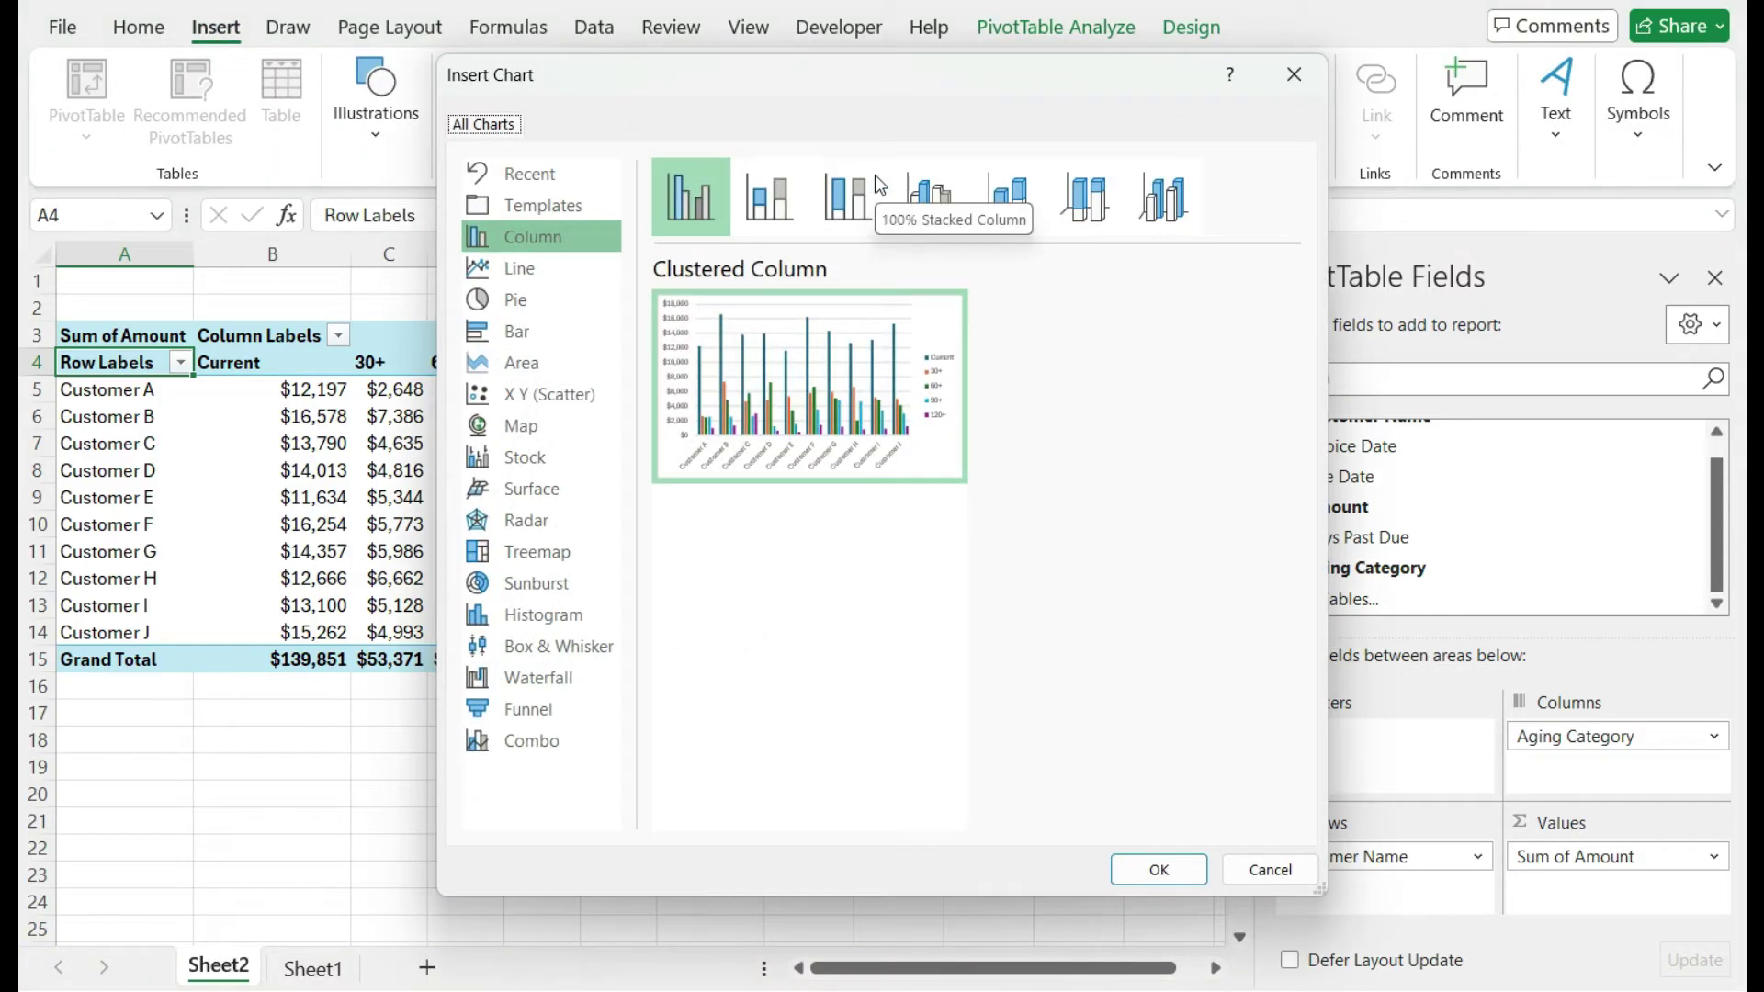
{"action": "mouse_move", "coordinate": [763, 399]}
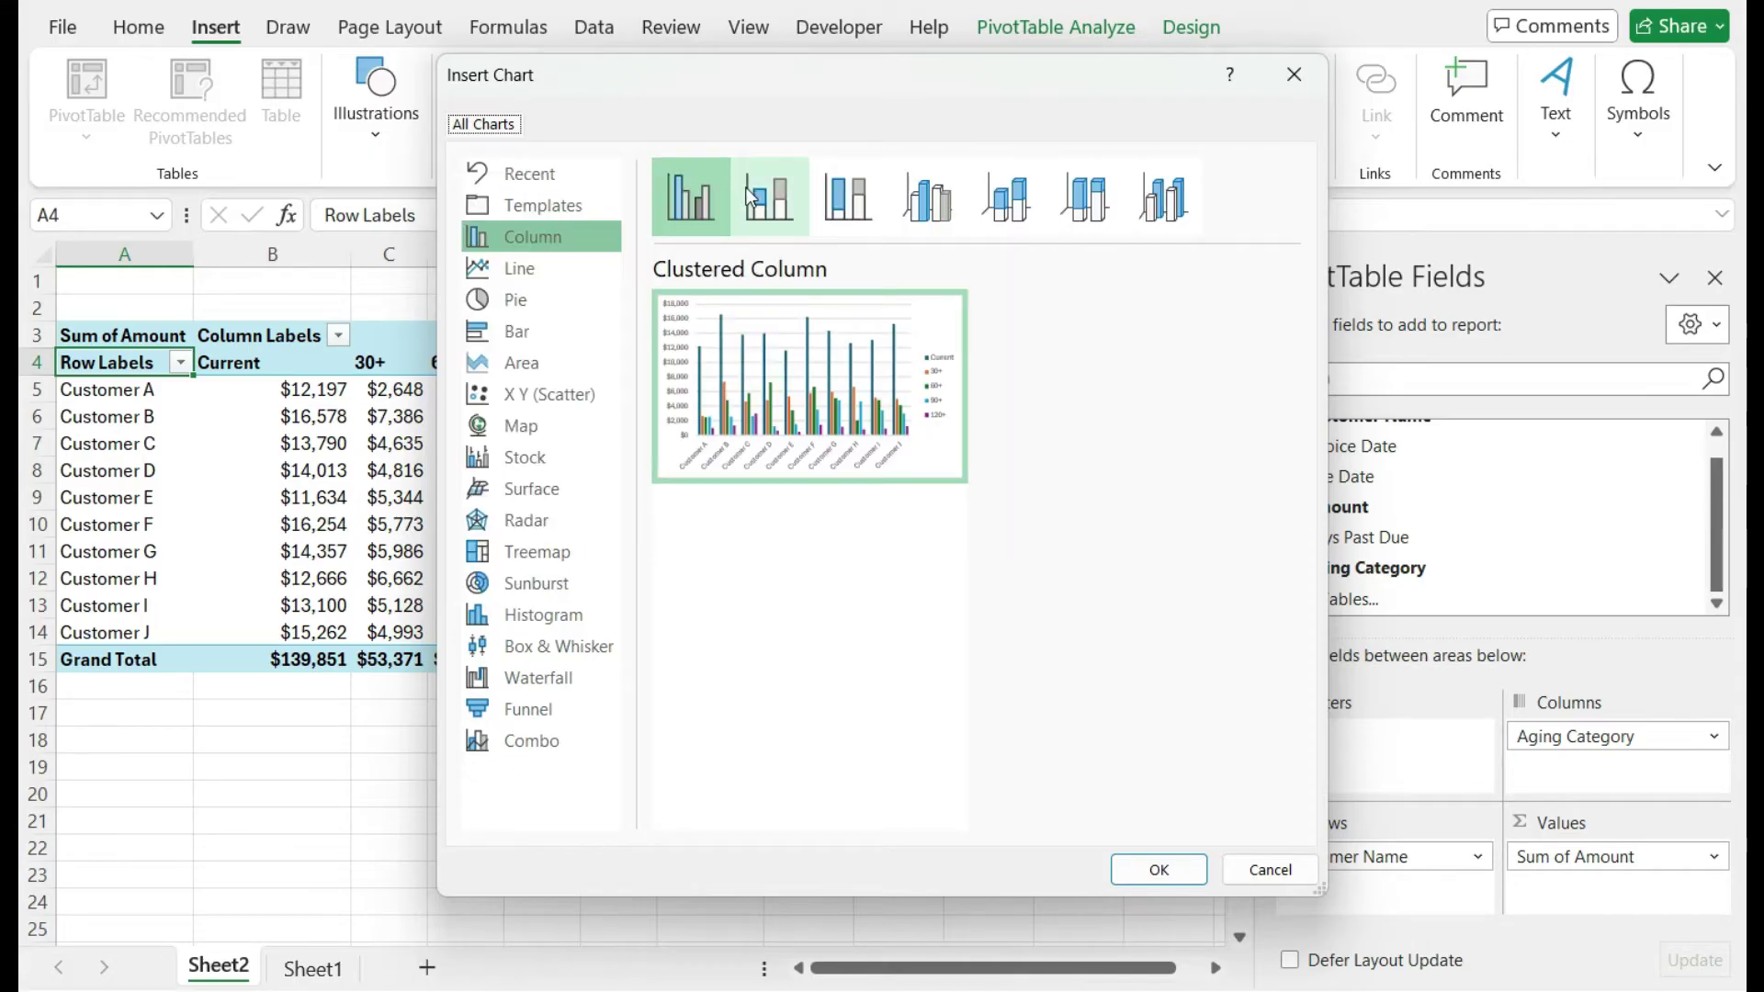
{"action": "left_click", "coordinate": [760, 193]}
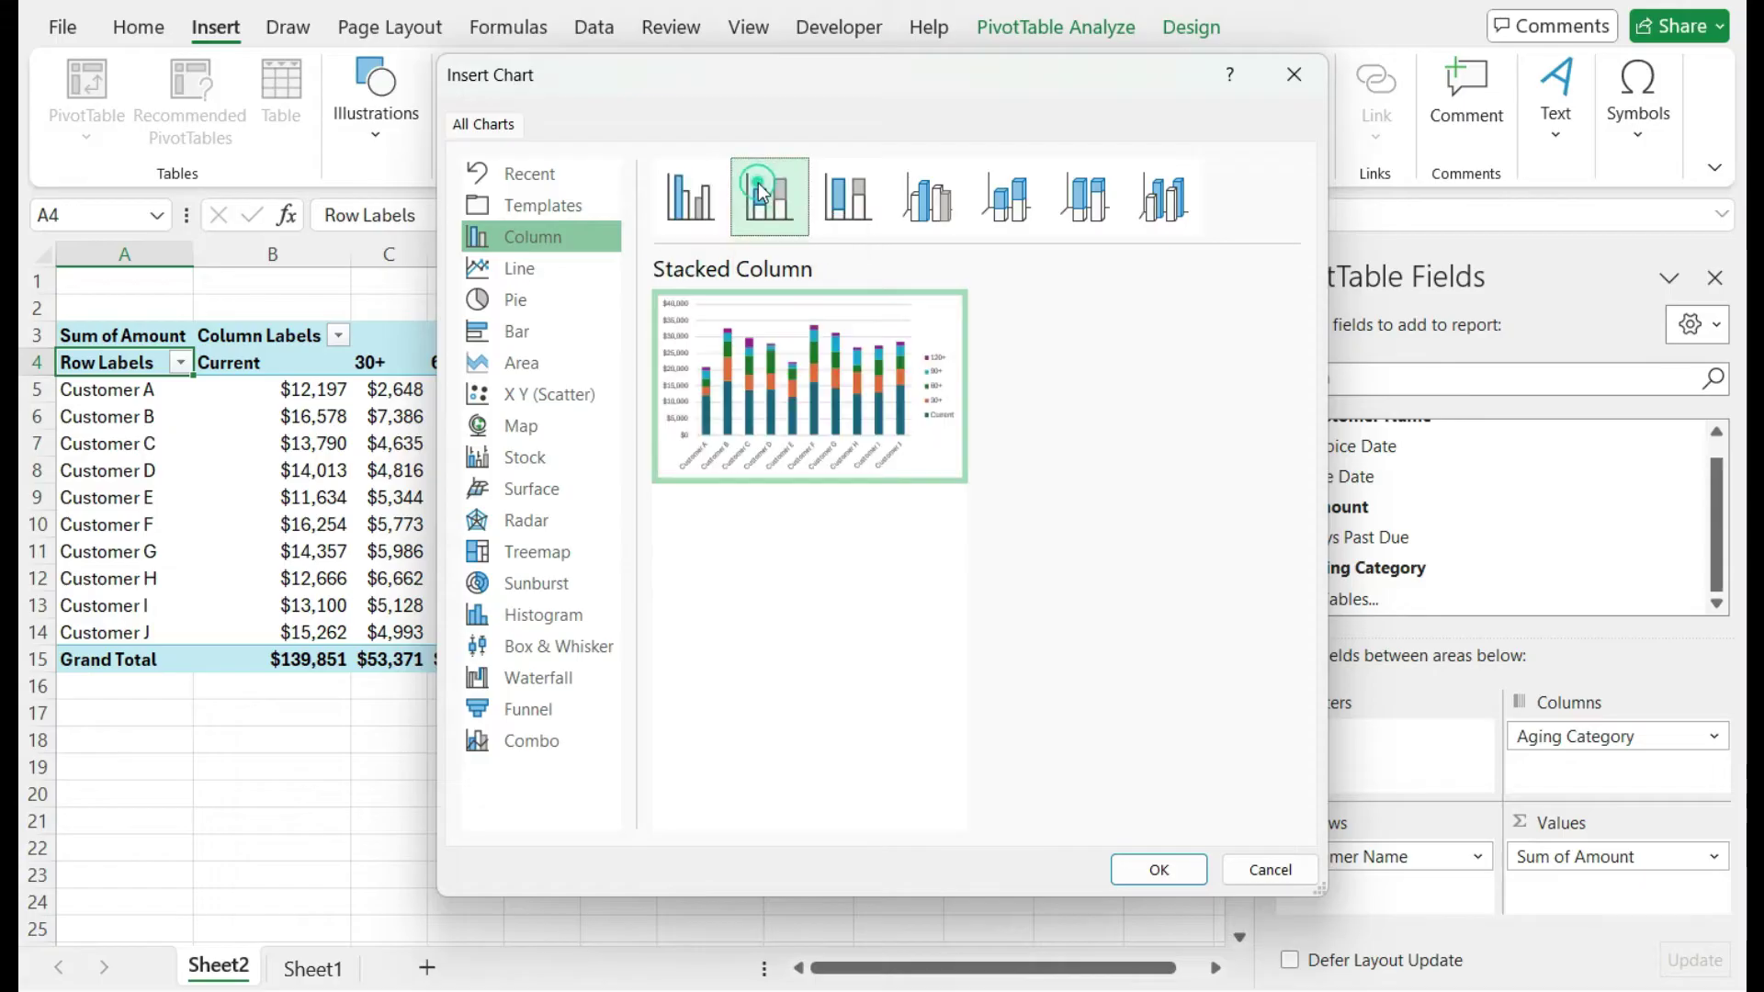
{"action": "mouse_move", "coordinate": [740, 449]}
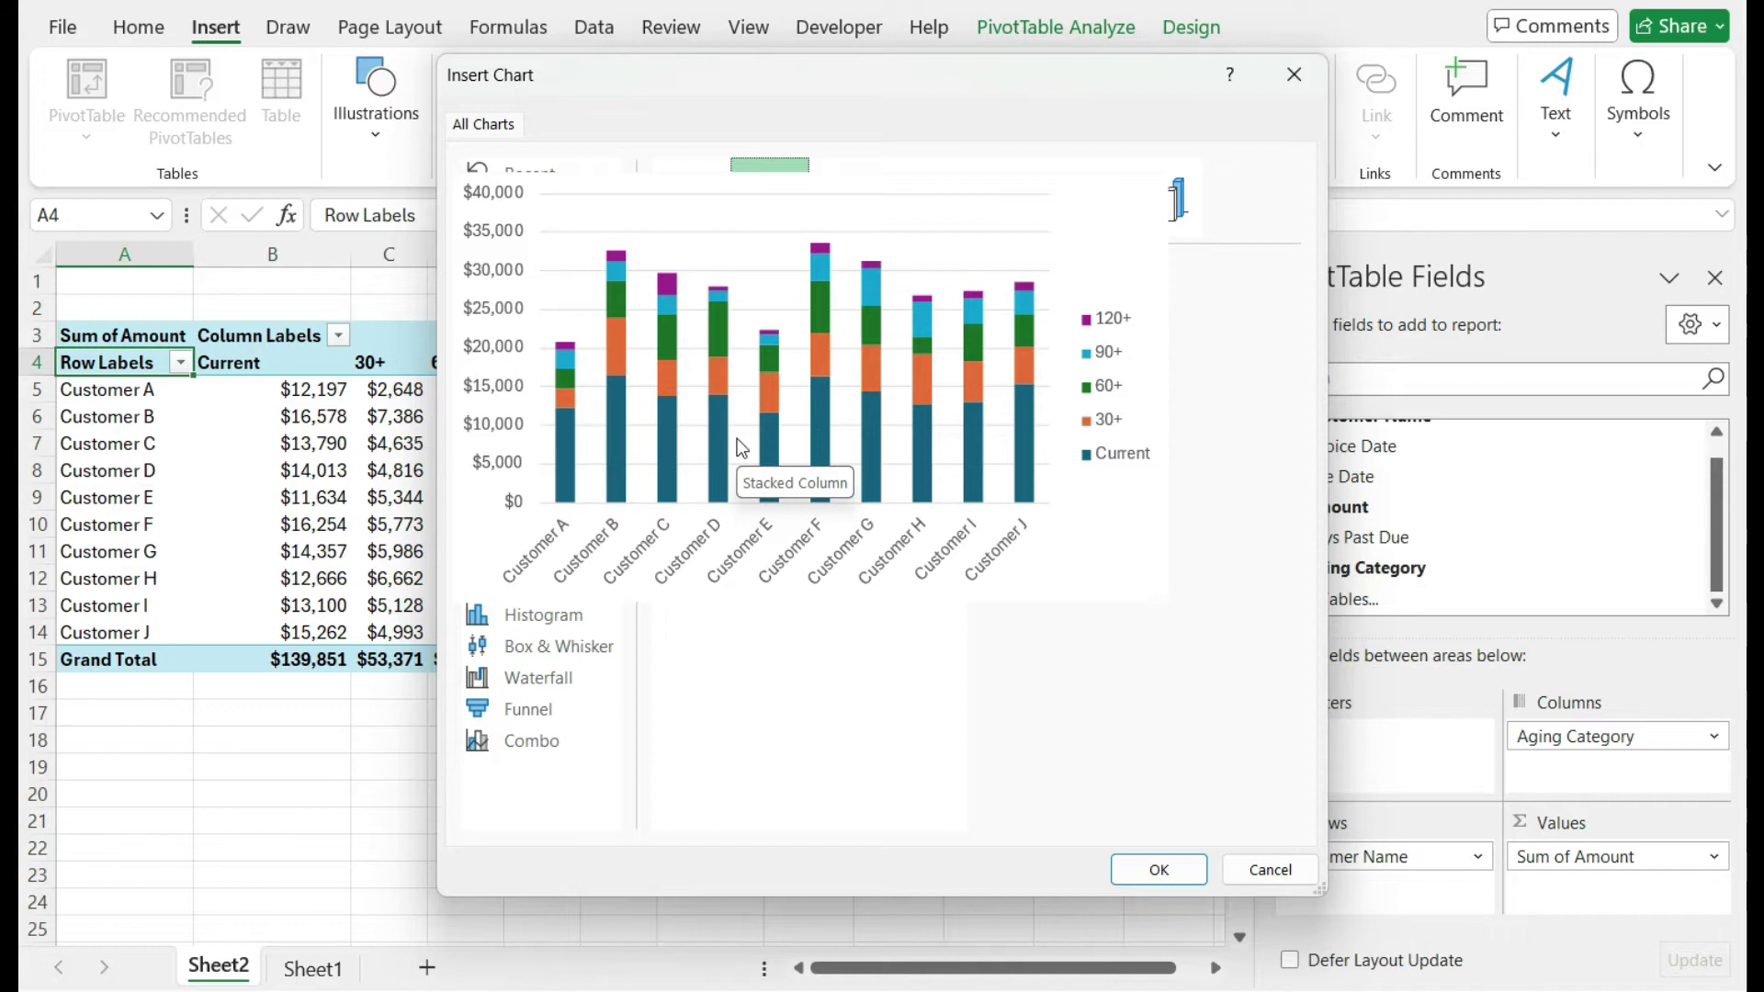
{"action": "left_click", "coordinate": [1159, 869]}
Step: Move the PivotChart below the pivot table and enlarge it
{"action": "left_click_drag", "start_coordinate": [783, 437], "coordinate": [622, 732]}
{"action": "scroll", "coordinate": [748, 603], "scroll_direction": "down", "scroll_amount": 4}
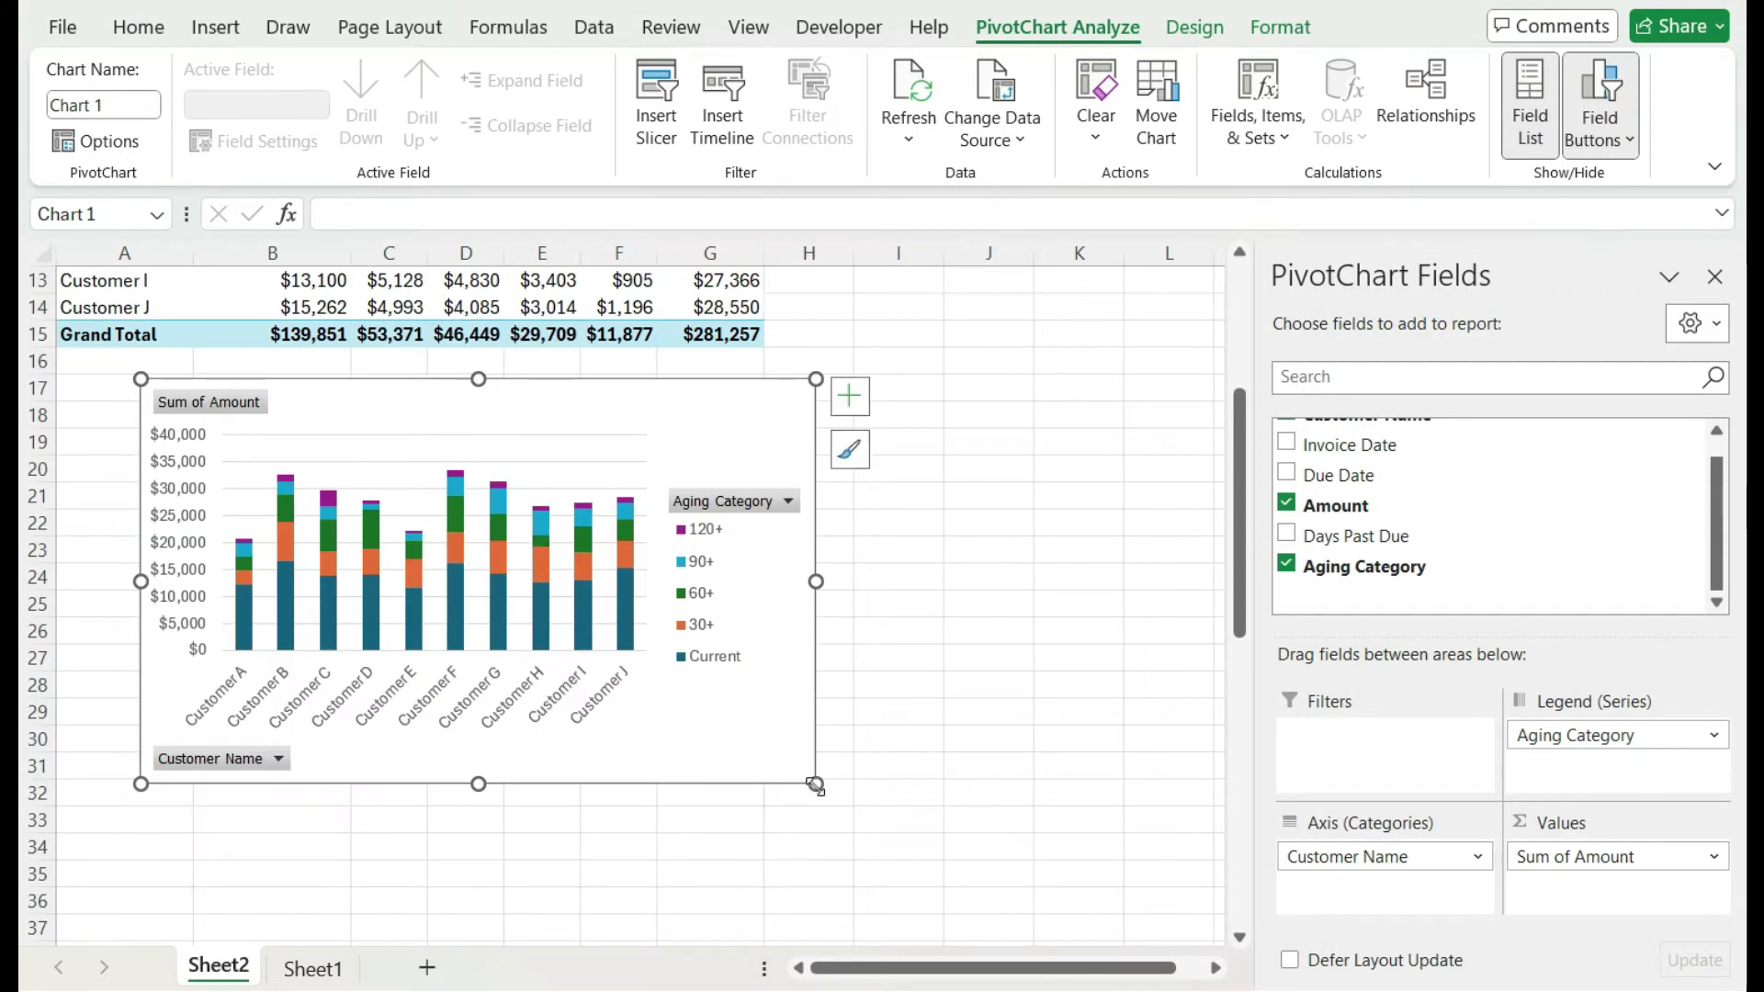
{"action": "left_click_drag", "start_coordinate": [815, 784], "coordinate": [1077, 900]}
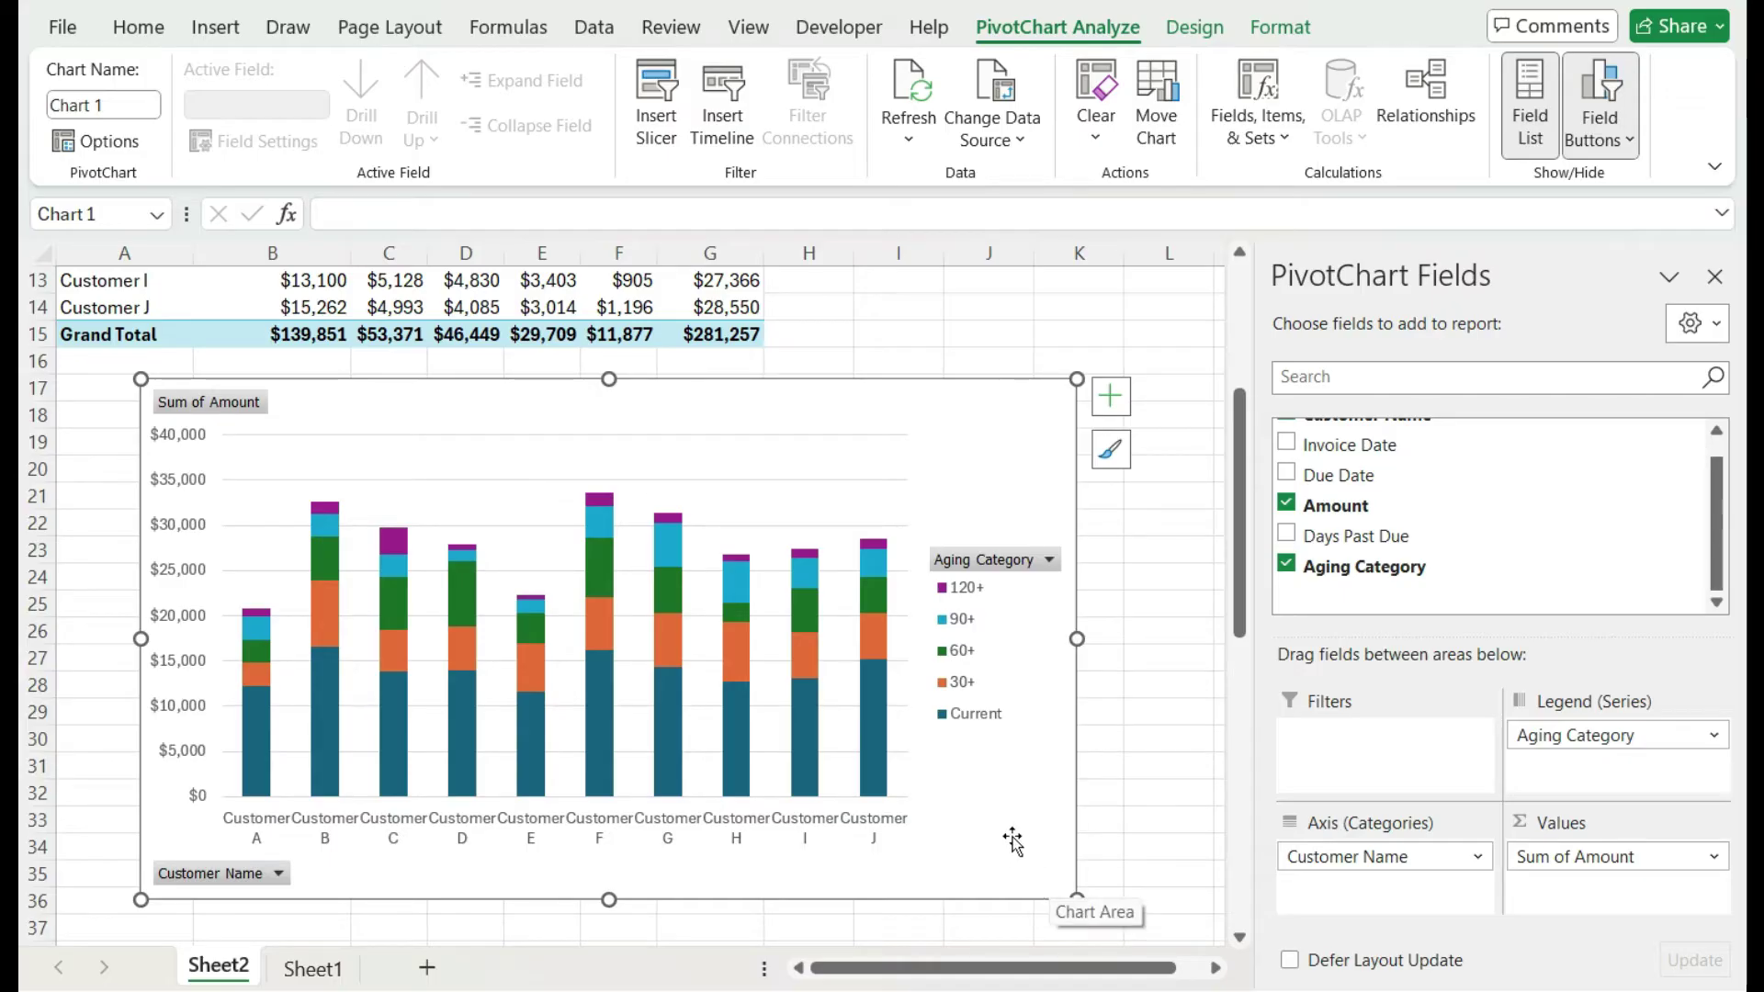
Step: Hide the PivotChart's field buttons
{"action": "left_click", "coordinate": [1208, 28]}
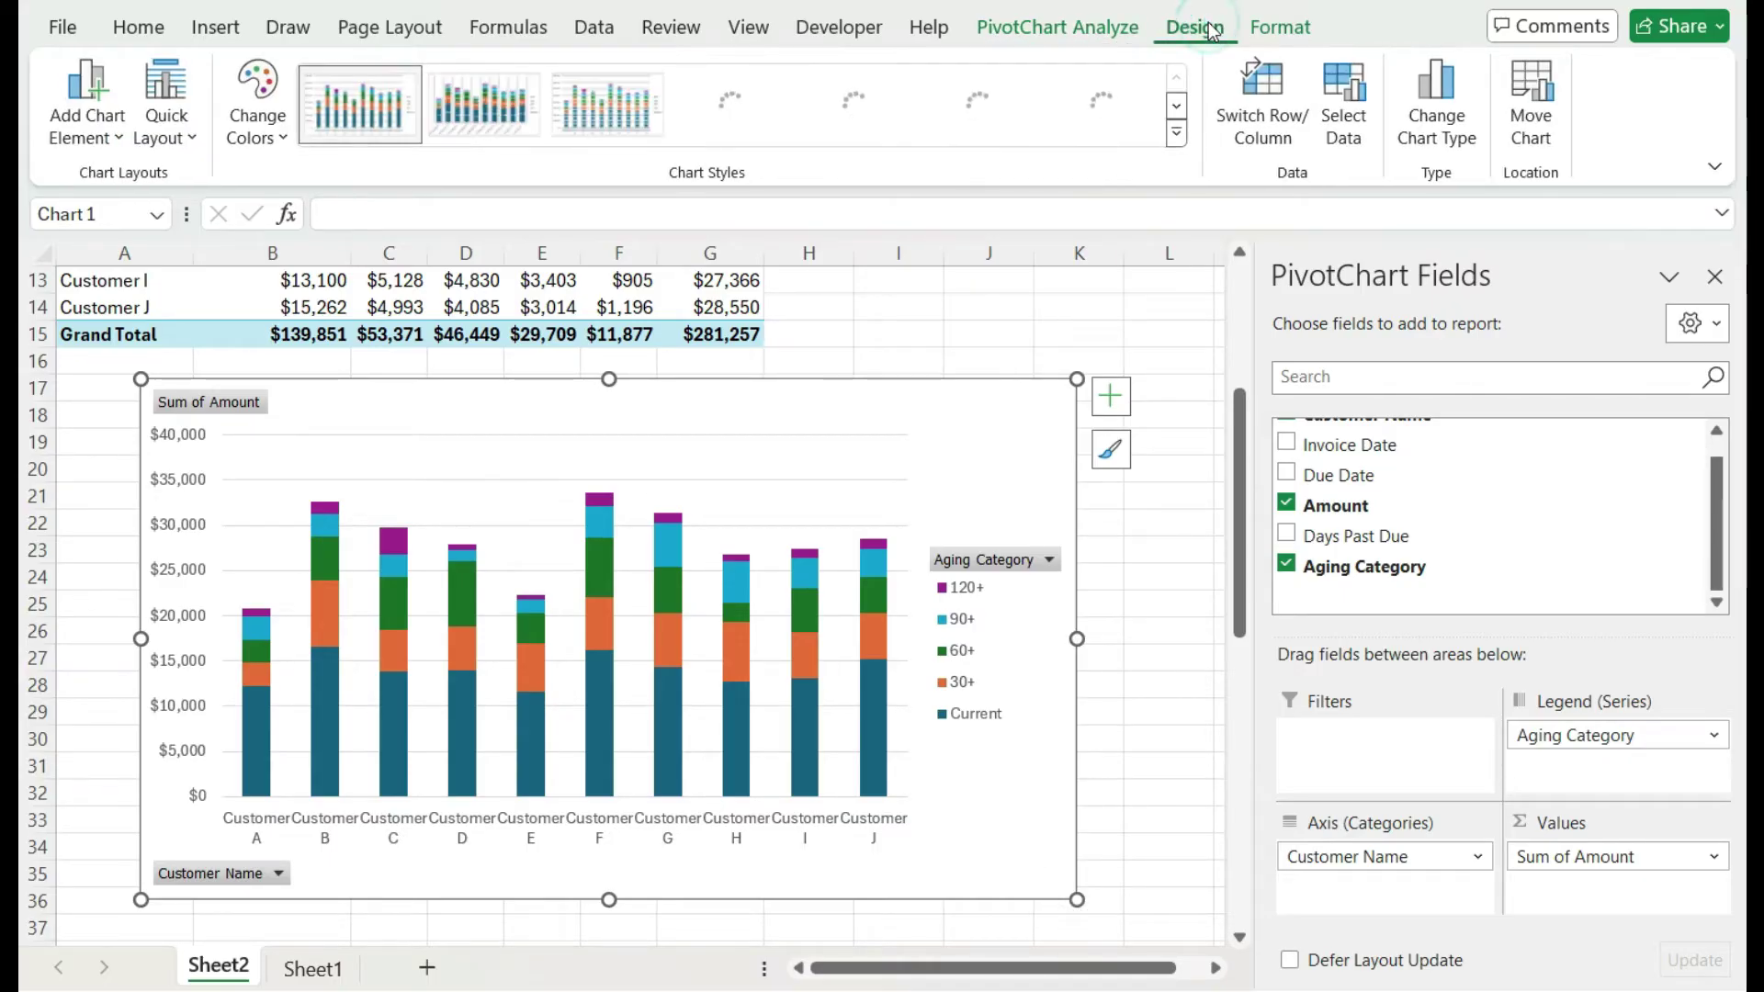
{"action": "left_click", "coordinate": [1132, 26]}
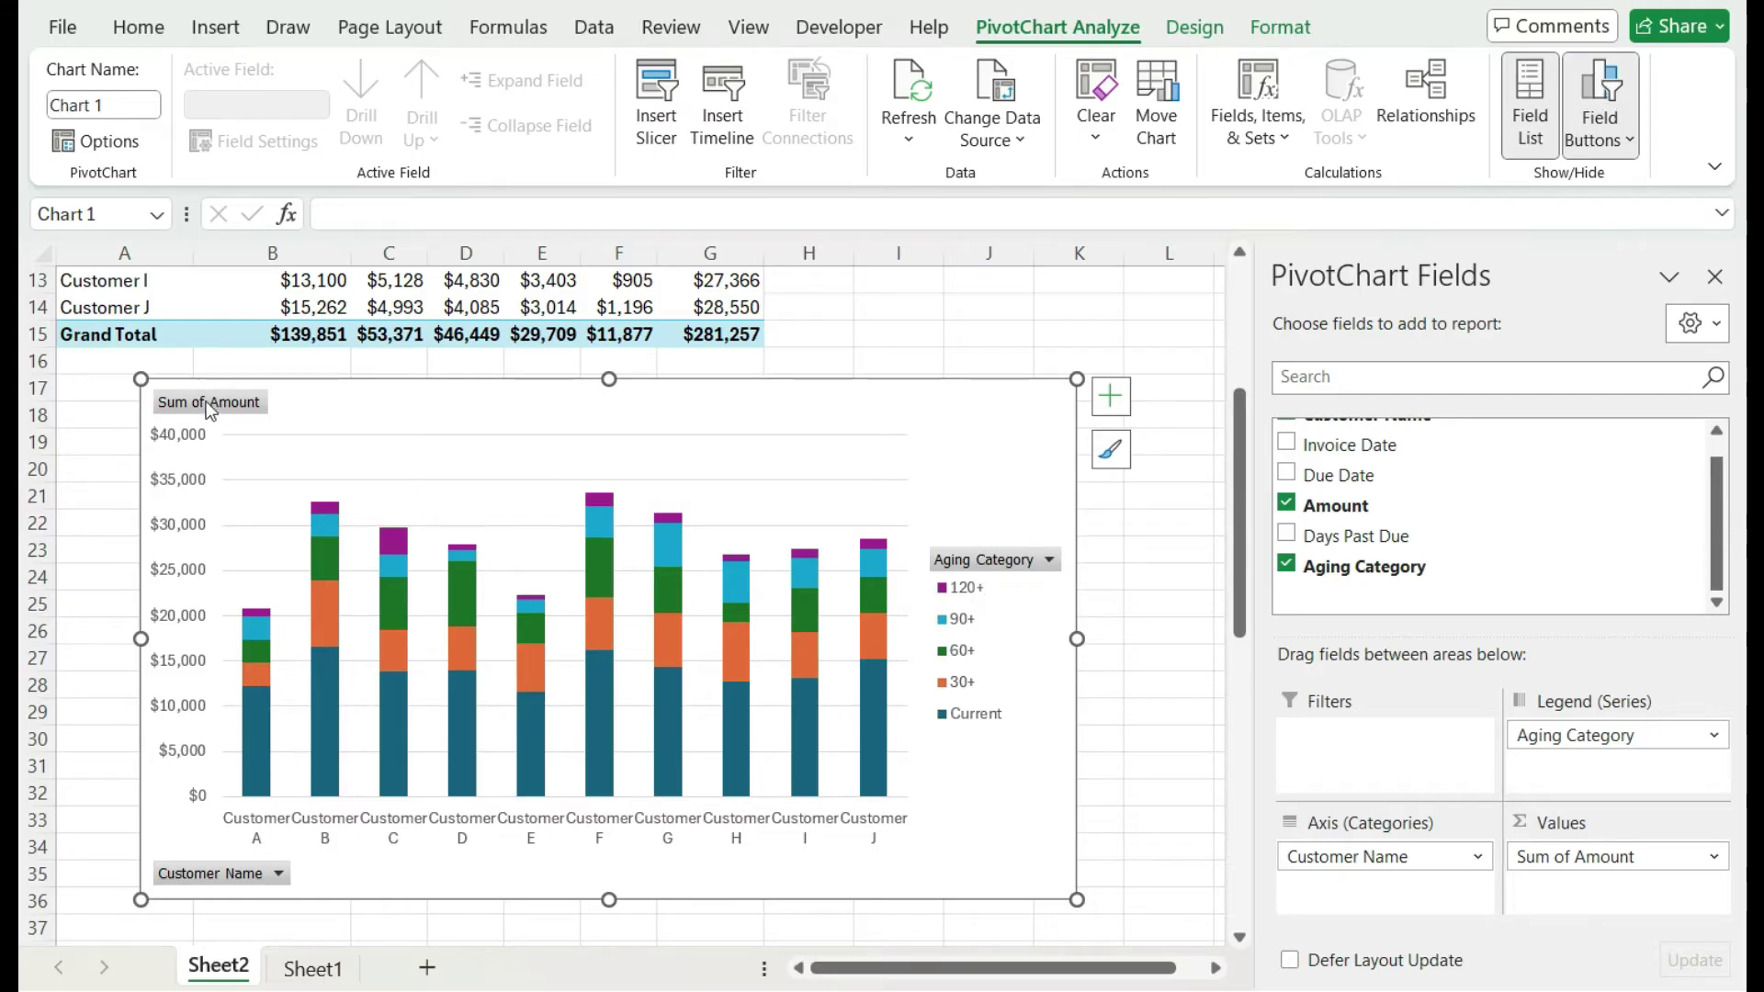
{"action": "left_click", "coordinate": [1587, 97]}
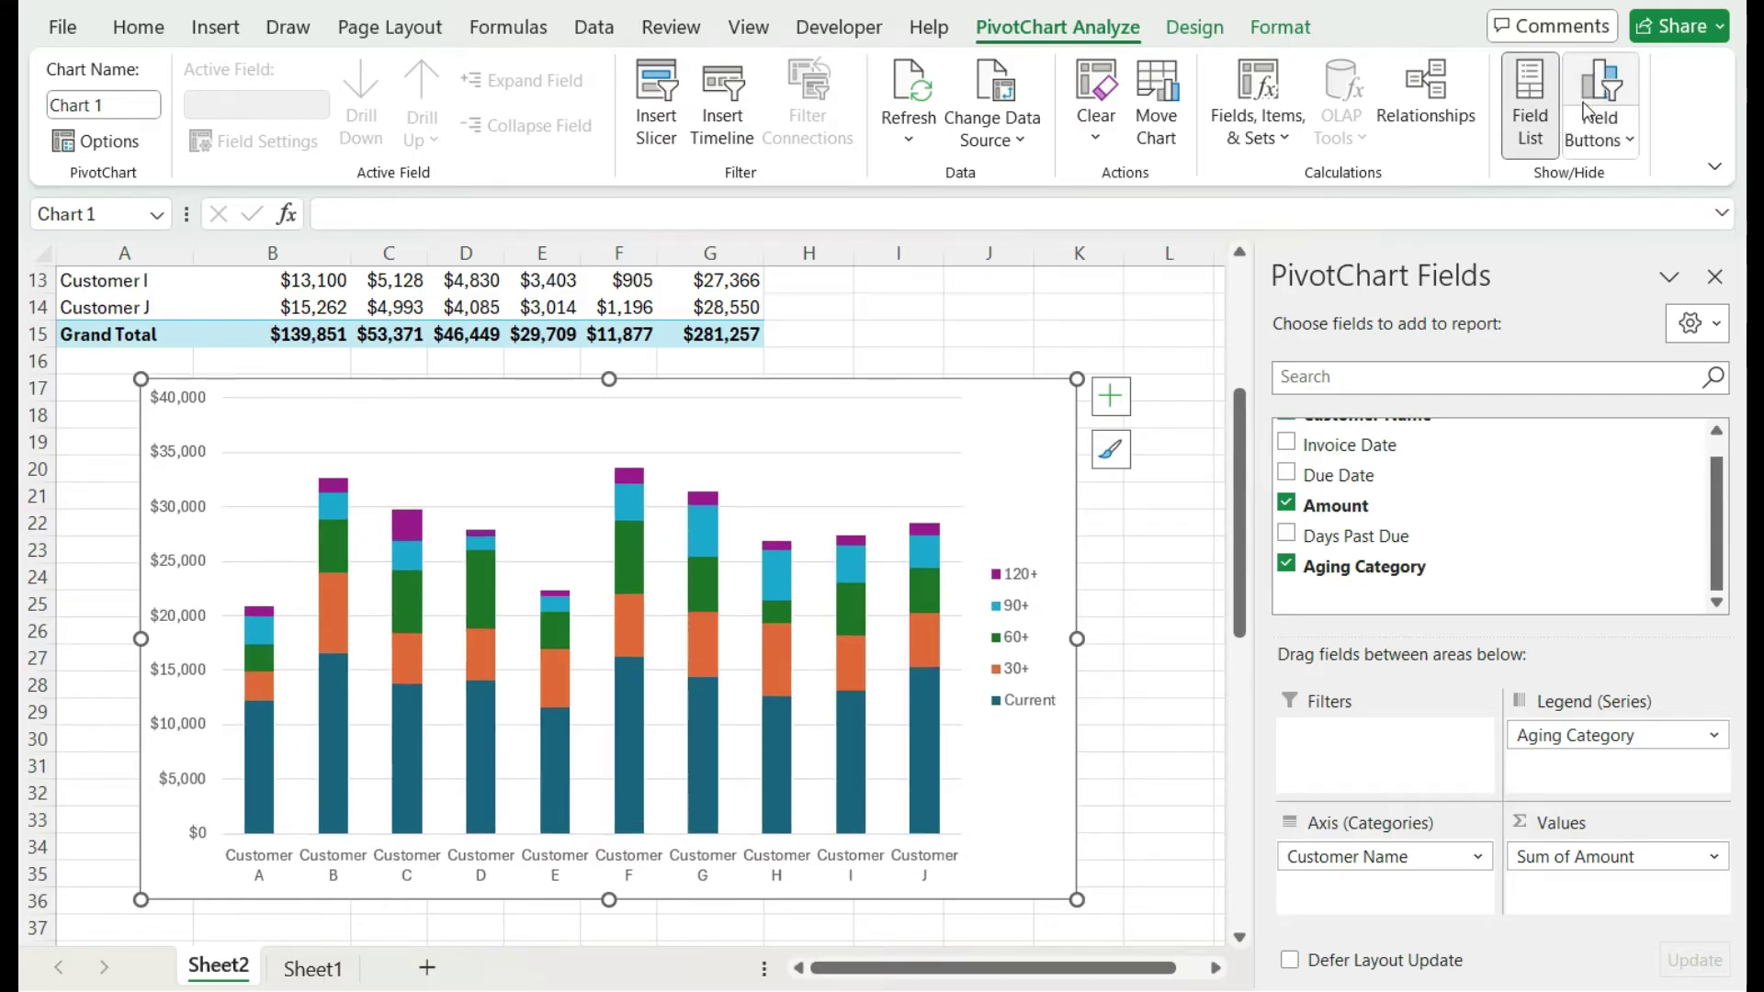
Step: Position the chart legend at the bottom, below the customer columns
{"action": "left_click", "coordinate": [1206, 29]}
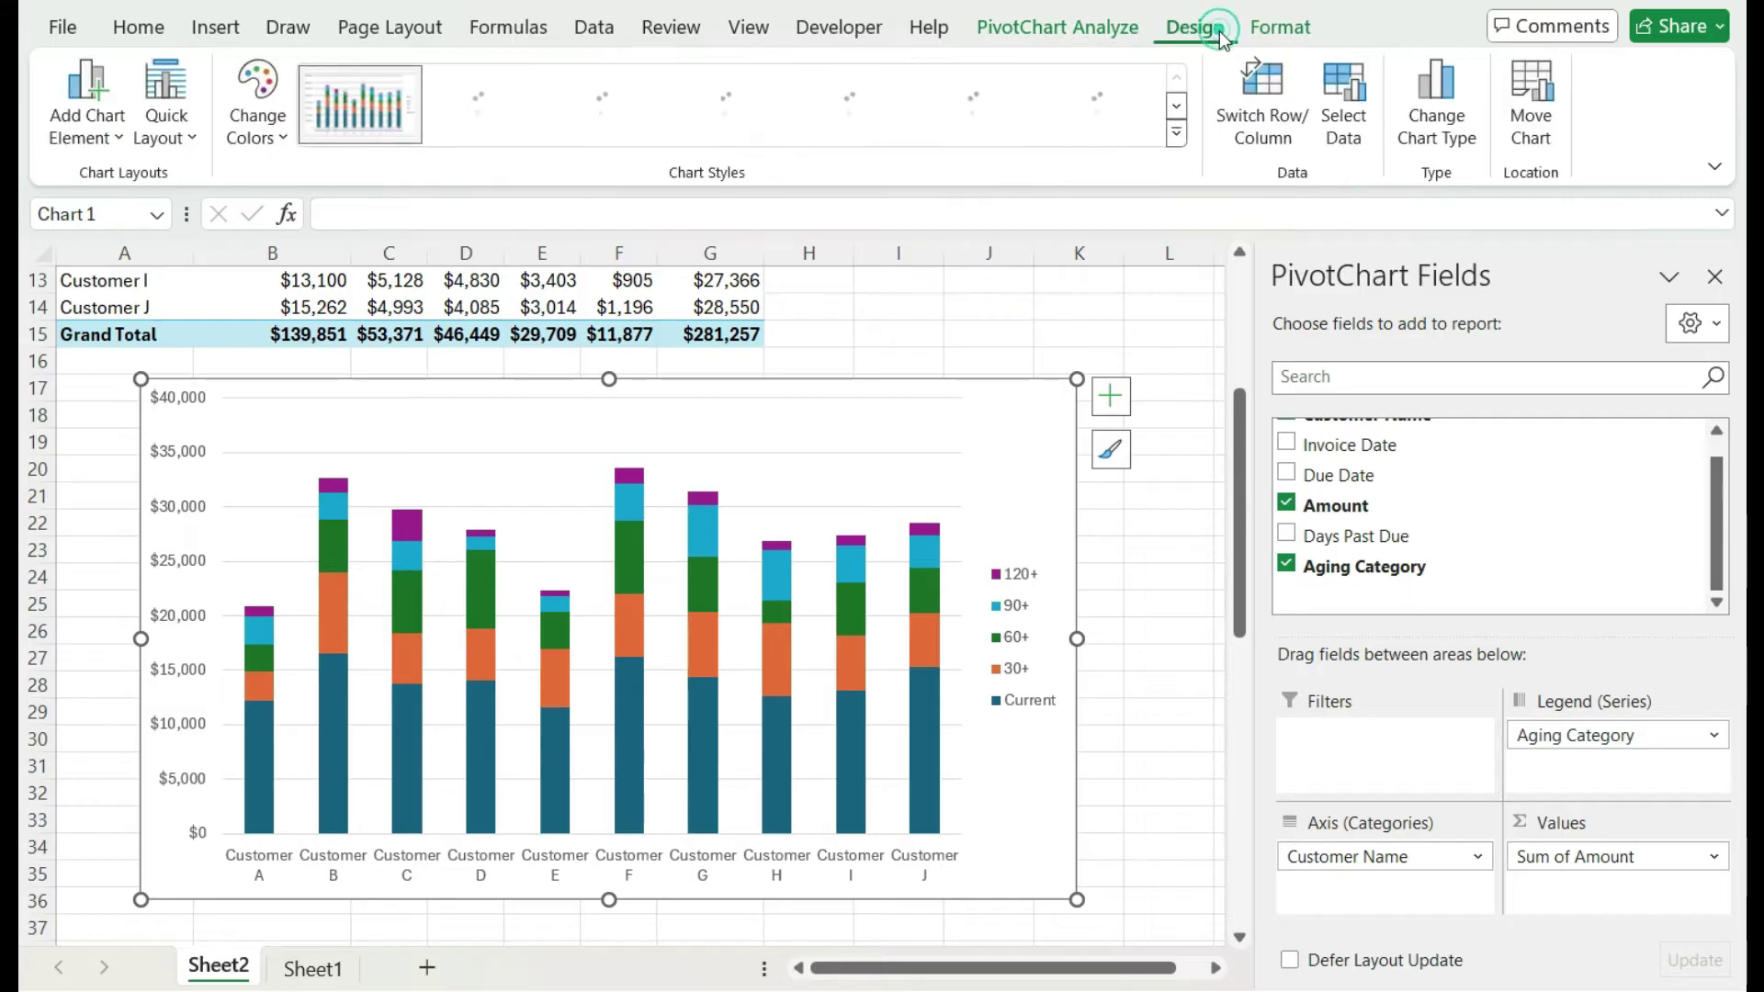
{"action": "left_click", "coordinate": [92, 147]}
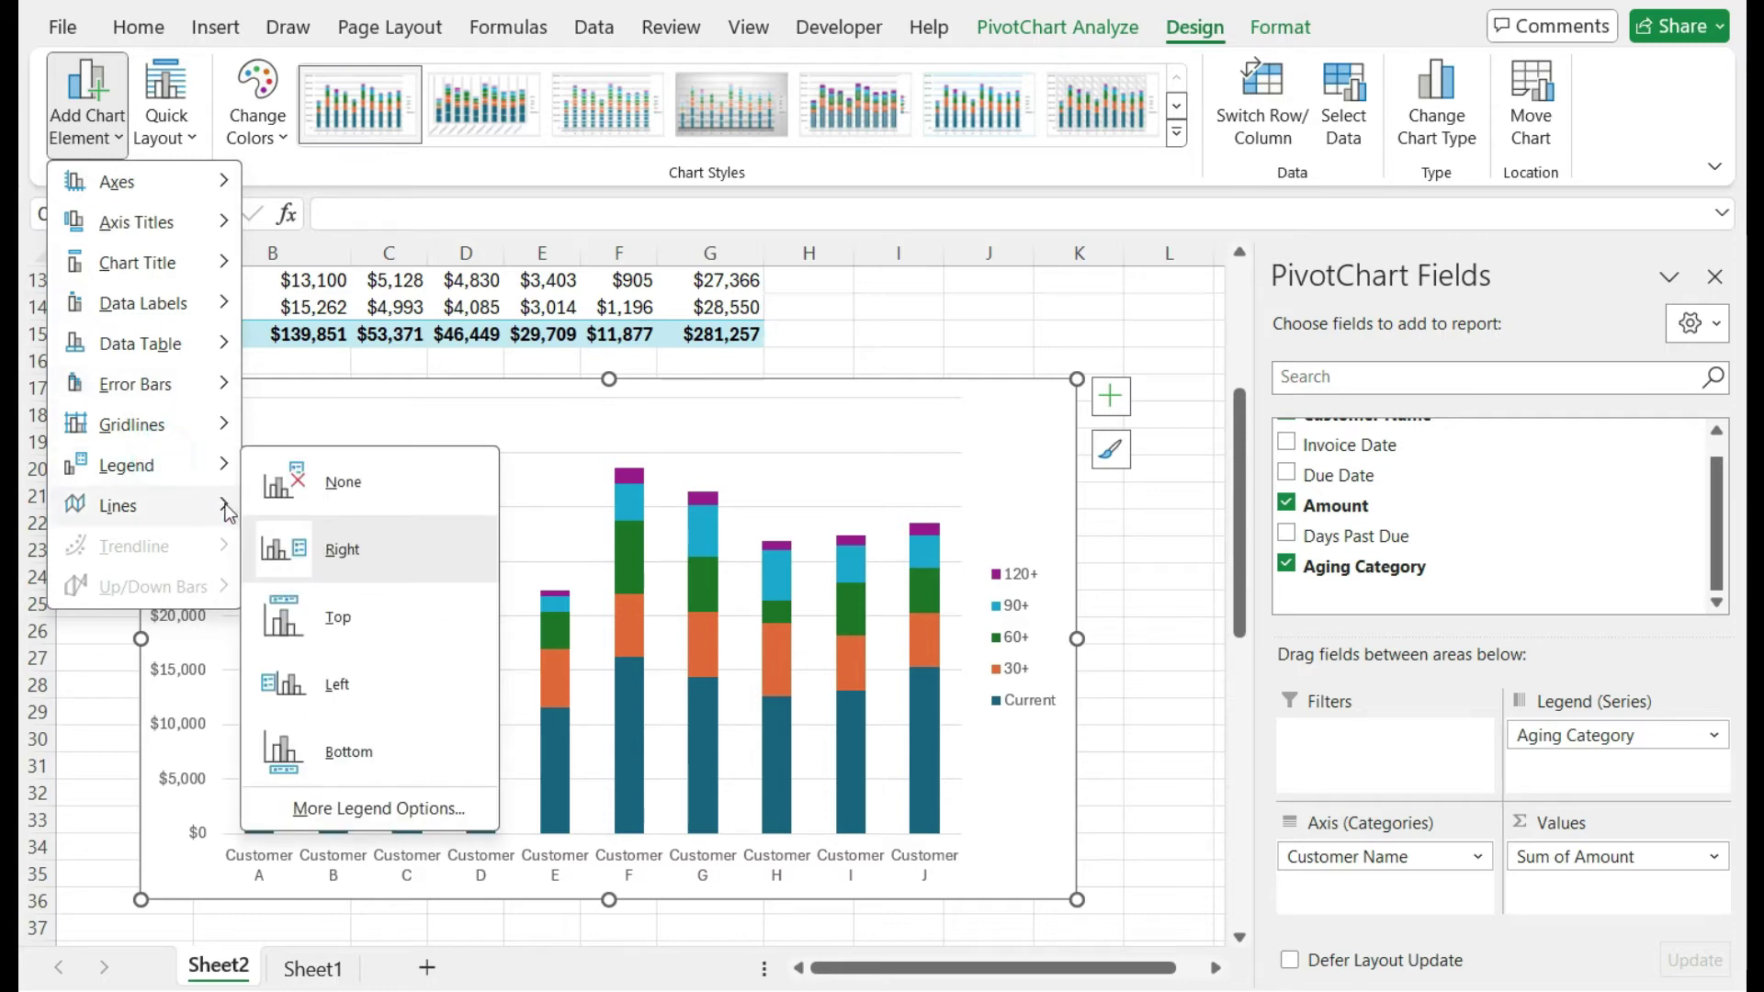
{"action": "mouse_move", "coordinate": [120, 506]}
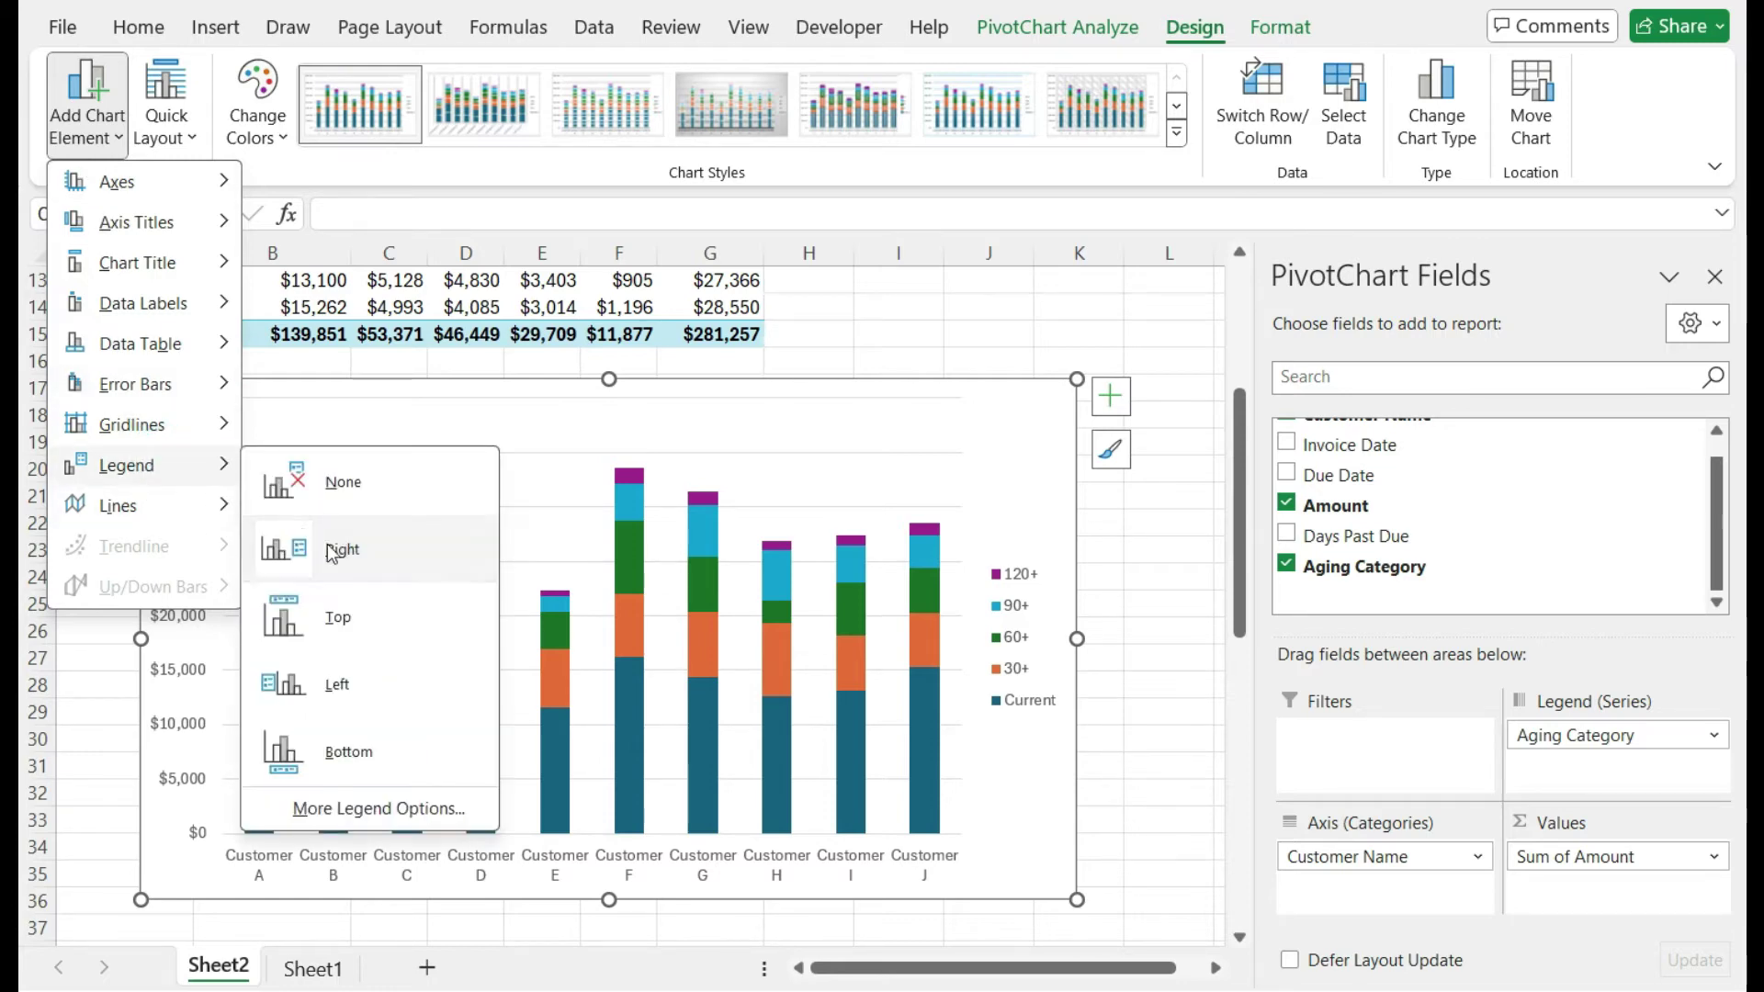
{"action": "left_click", "coordinate": [388, 754]}
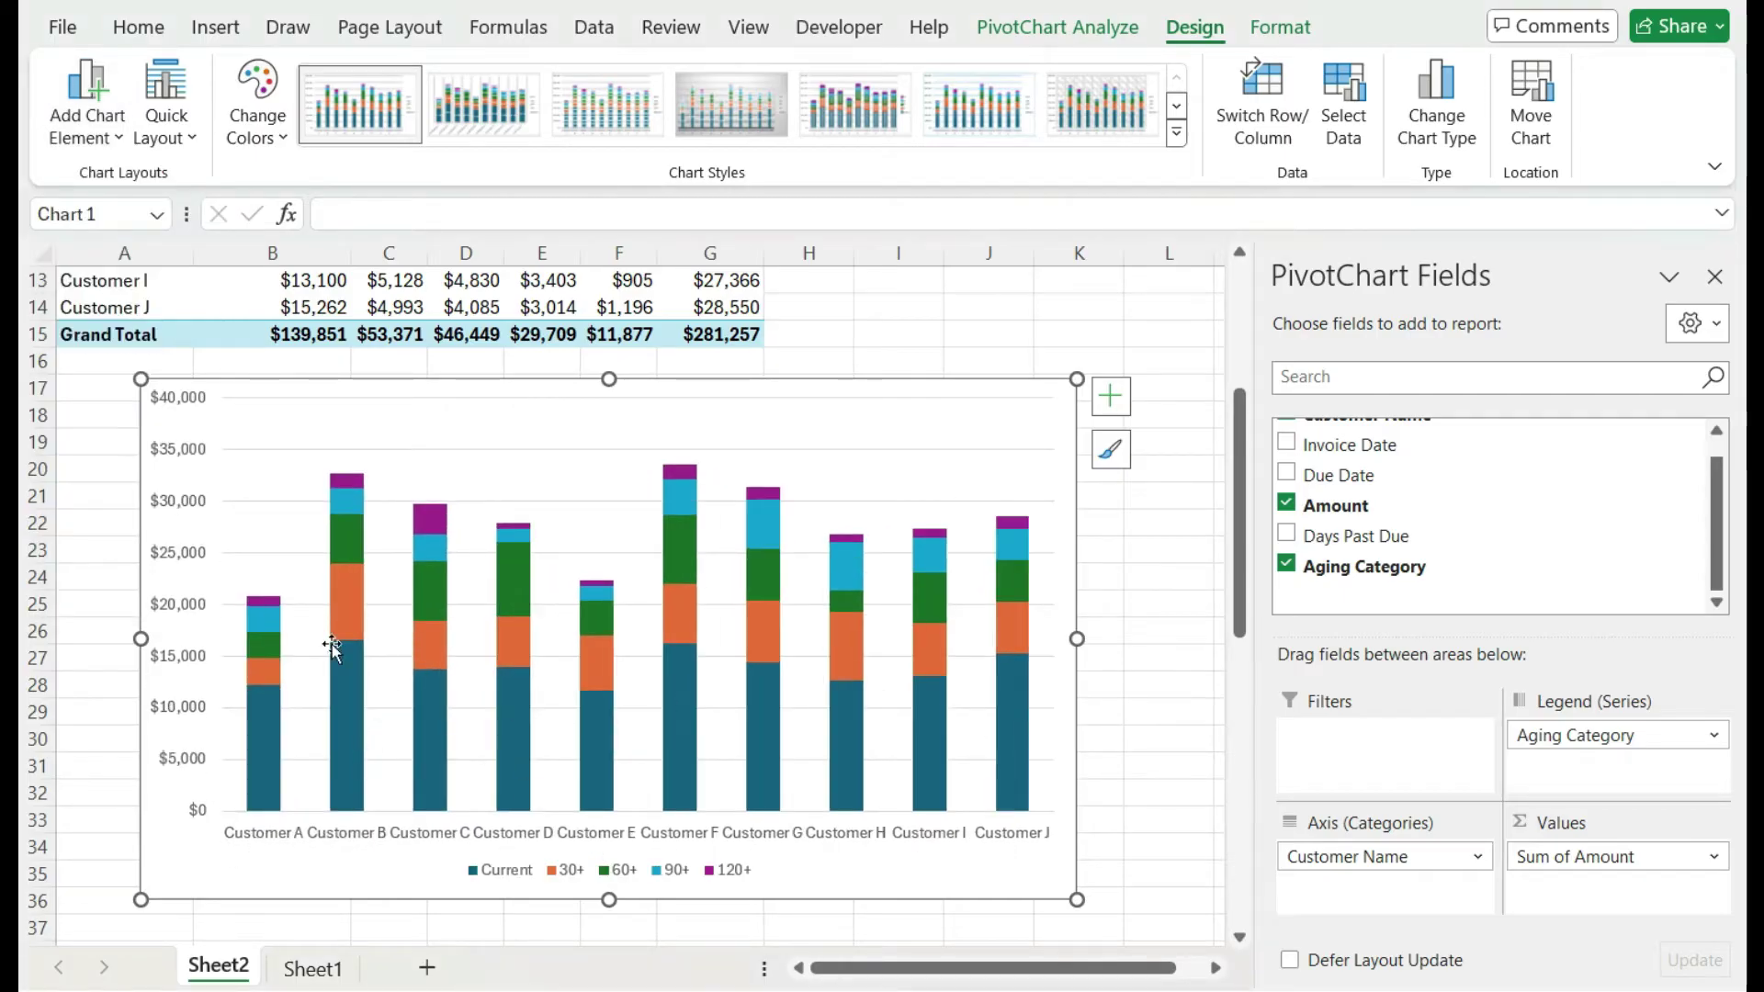
{"action": "mouse_move", "coordinate": [847, 717]}
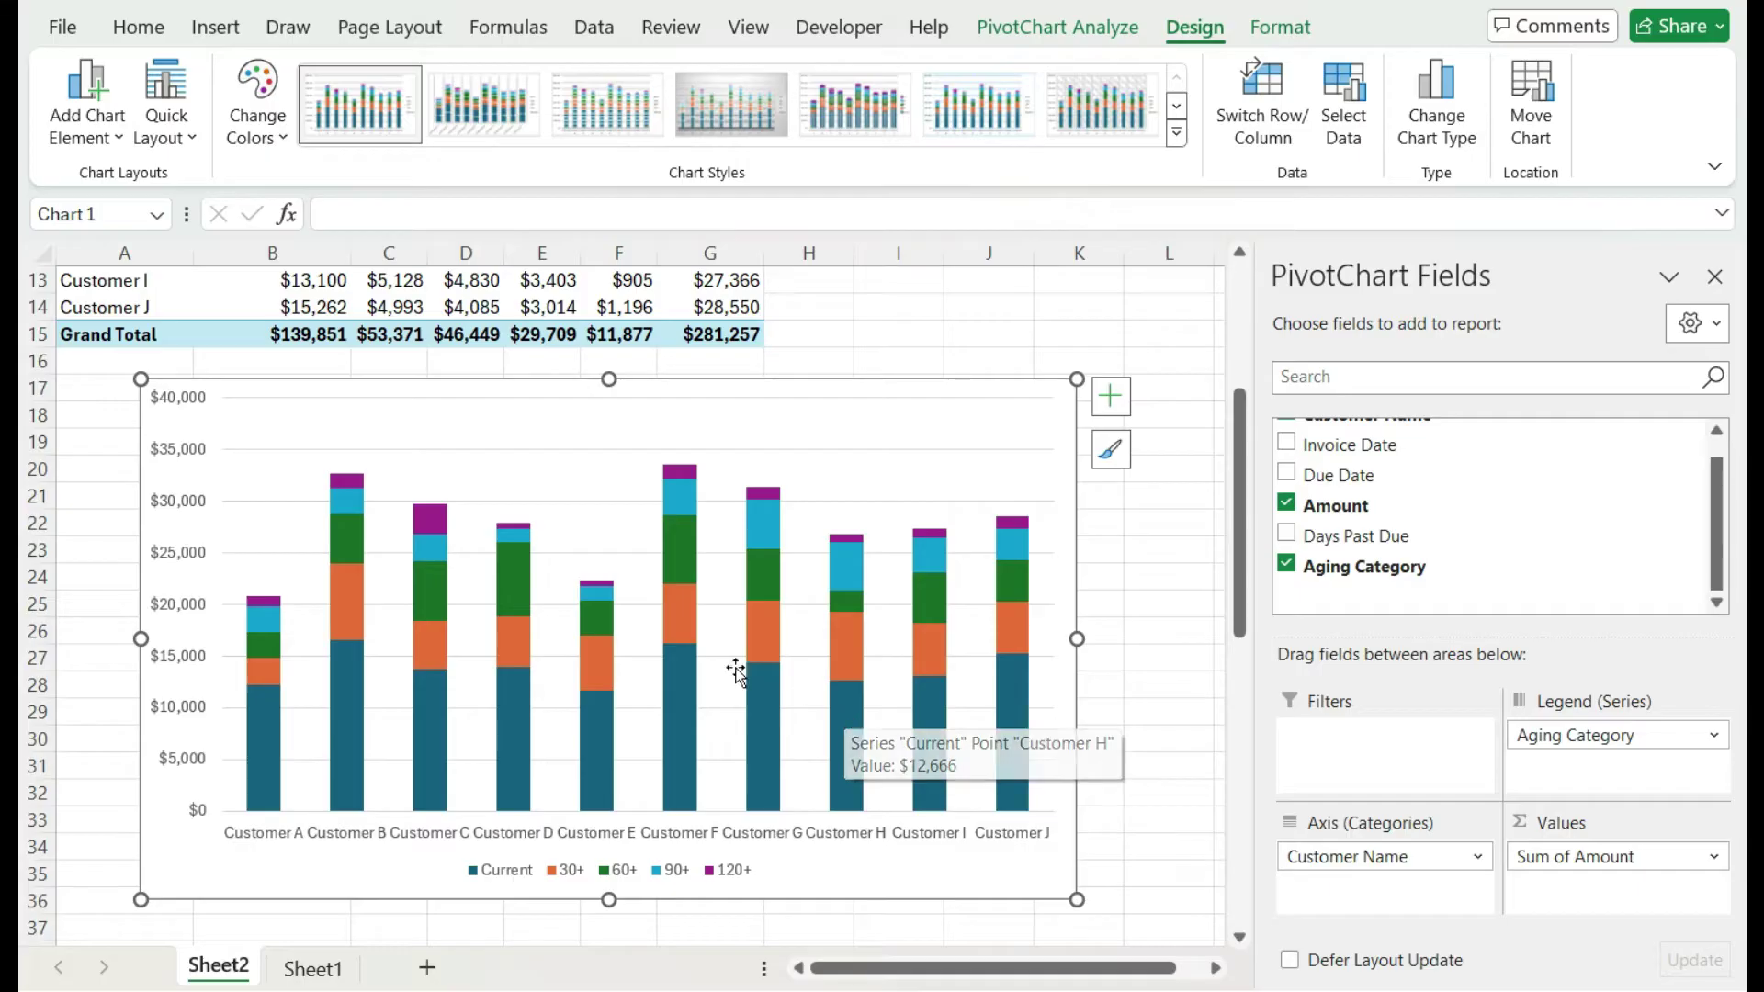
{"action": "right_click", "coordinate": [767, 750]}
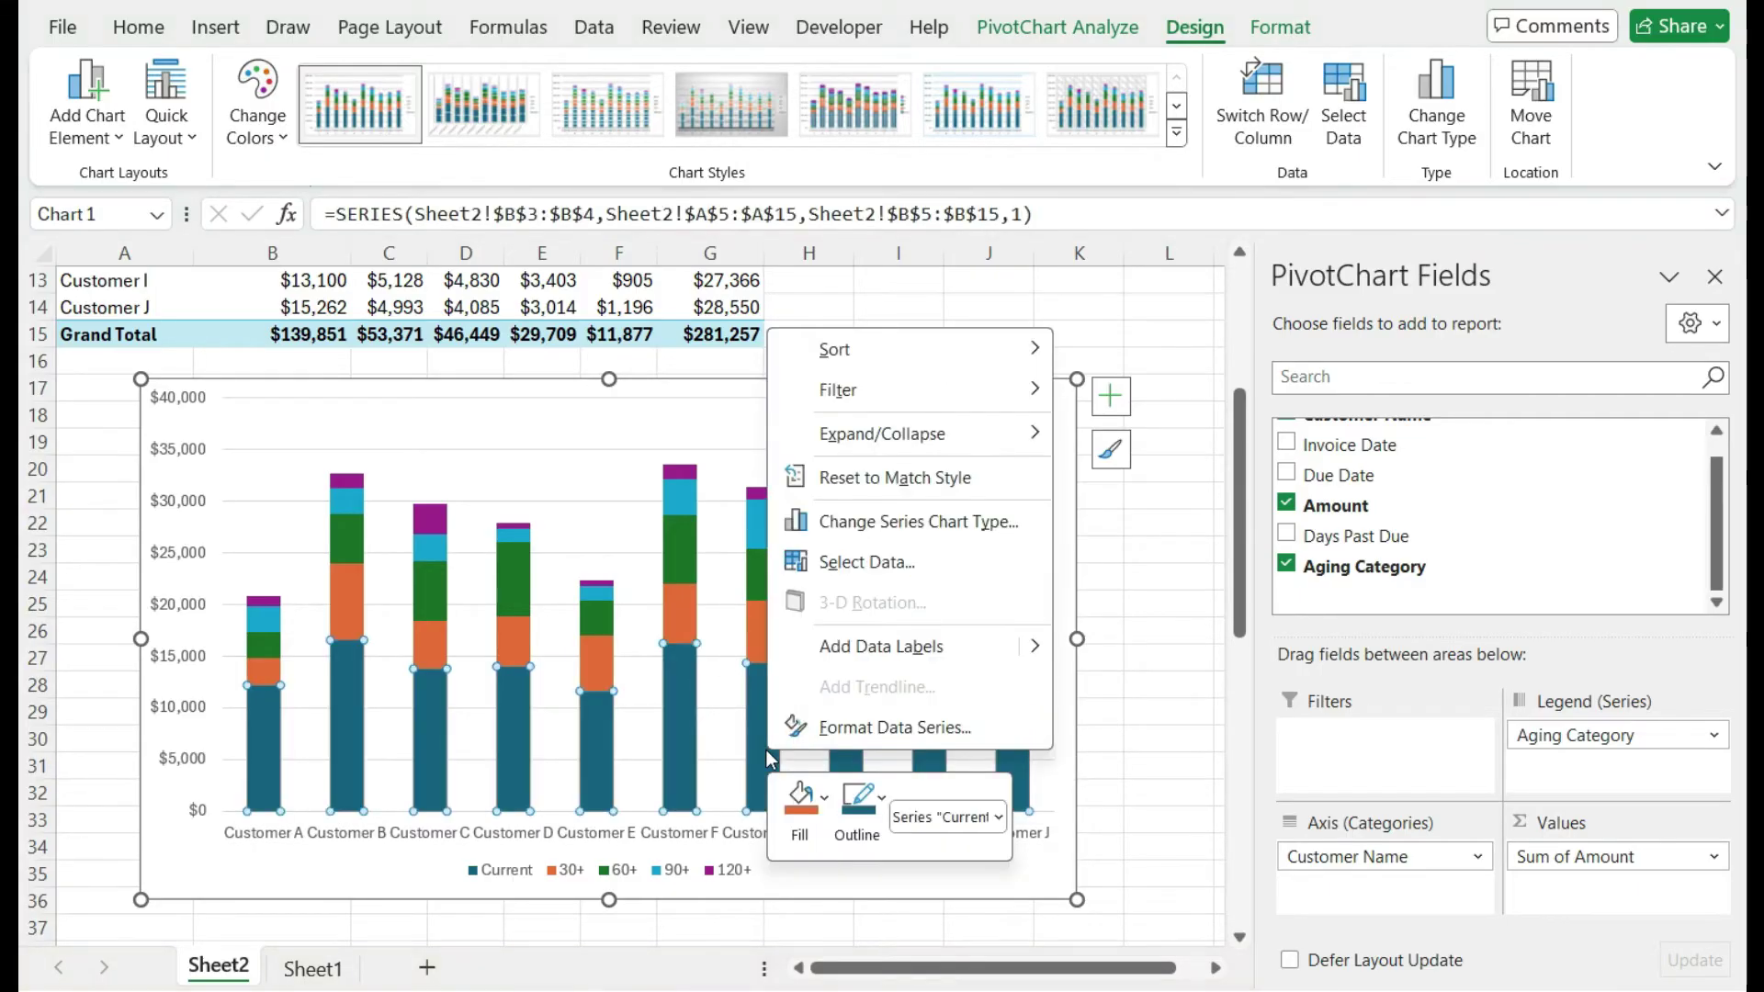
Step: Reduce the Current series gap width from 150% to 50% to widen the columns
{"action": "left_click", "coordinate": [809, 727]}
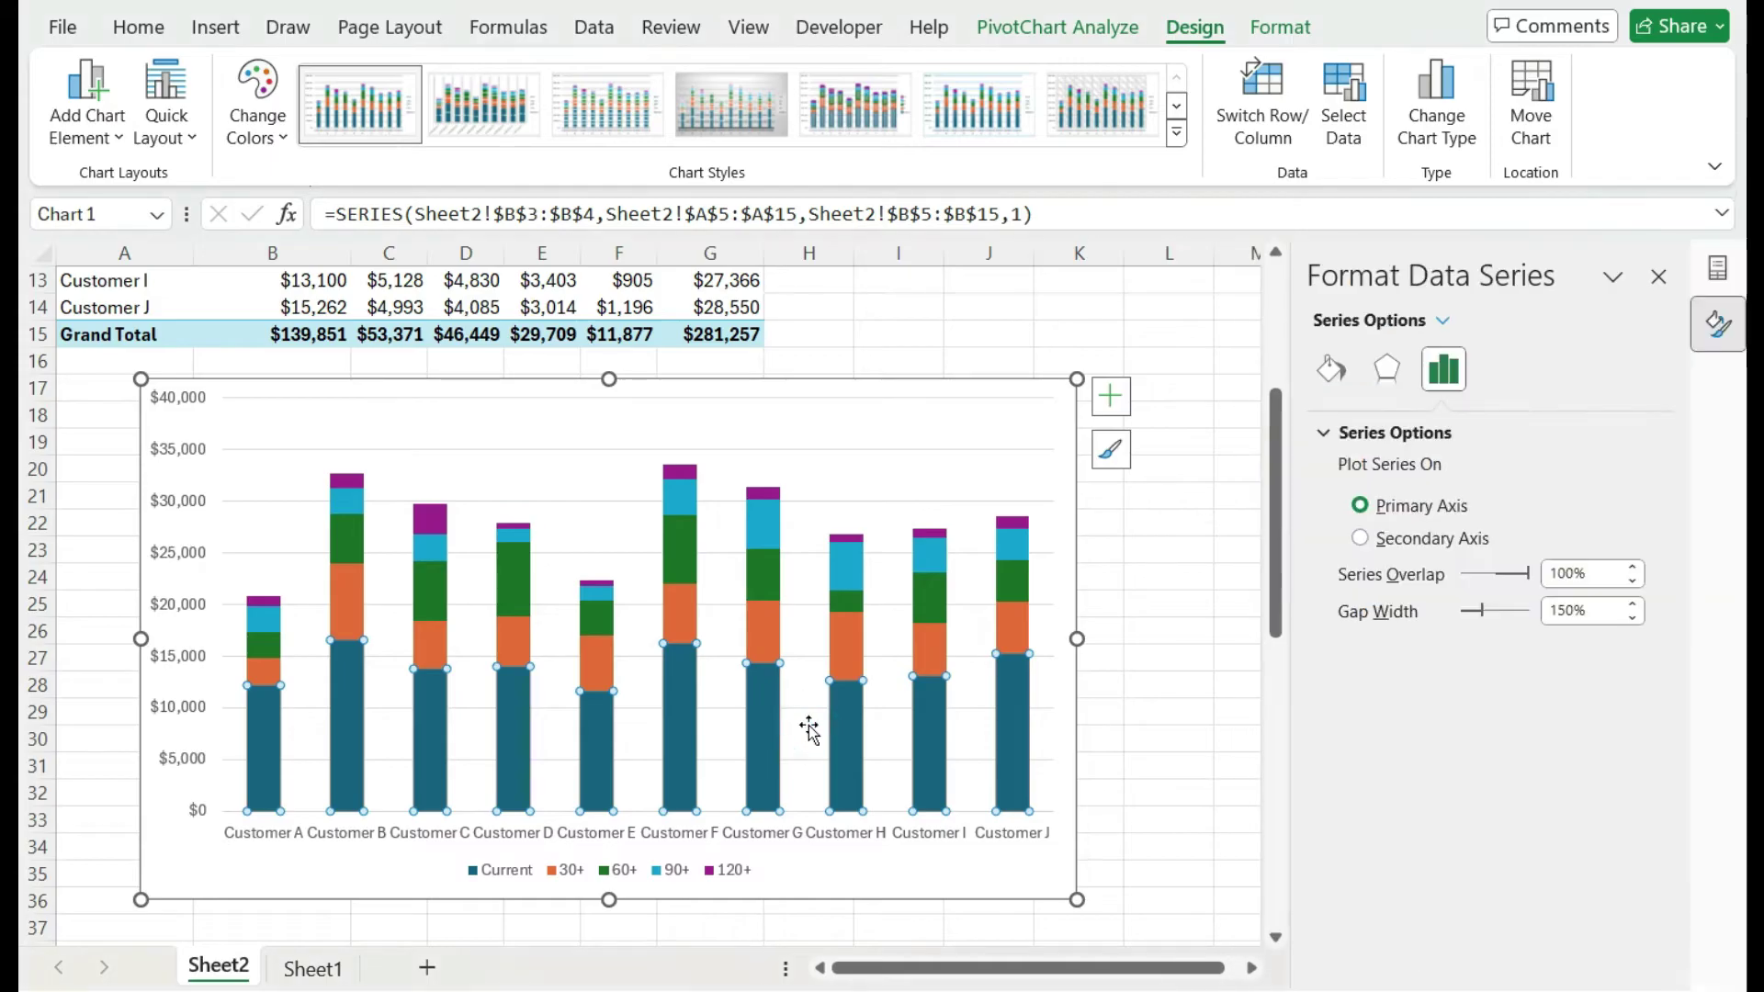
{"action": "left_click", "coordinate": [1556, 612]}
{"action": "key", "text": "BackSpace"}
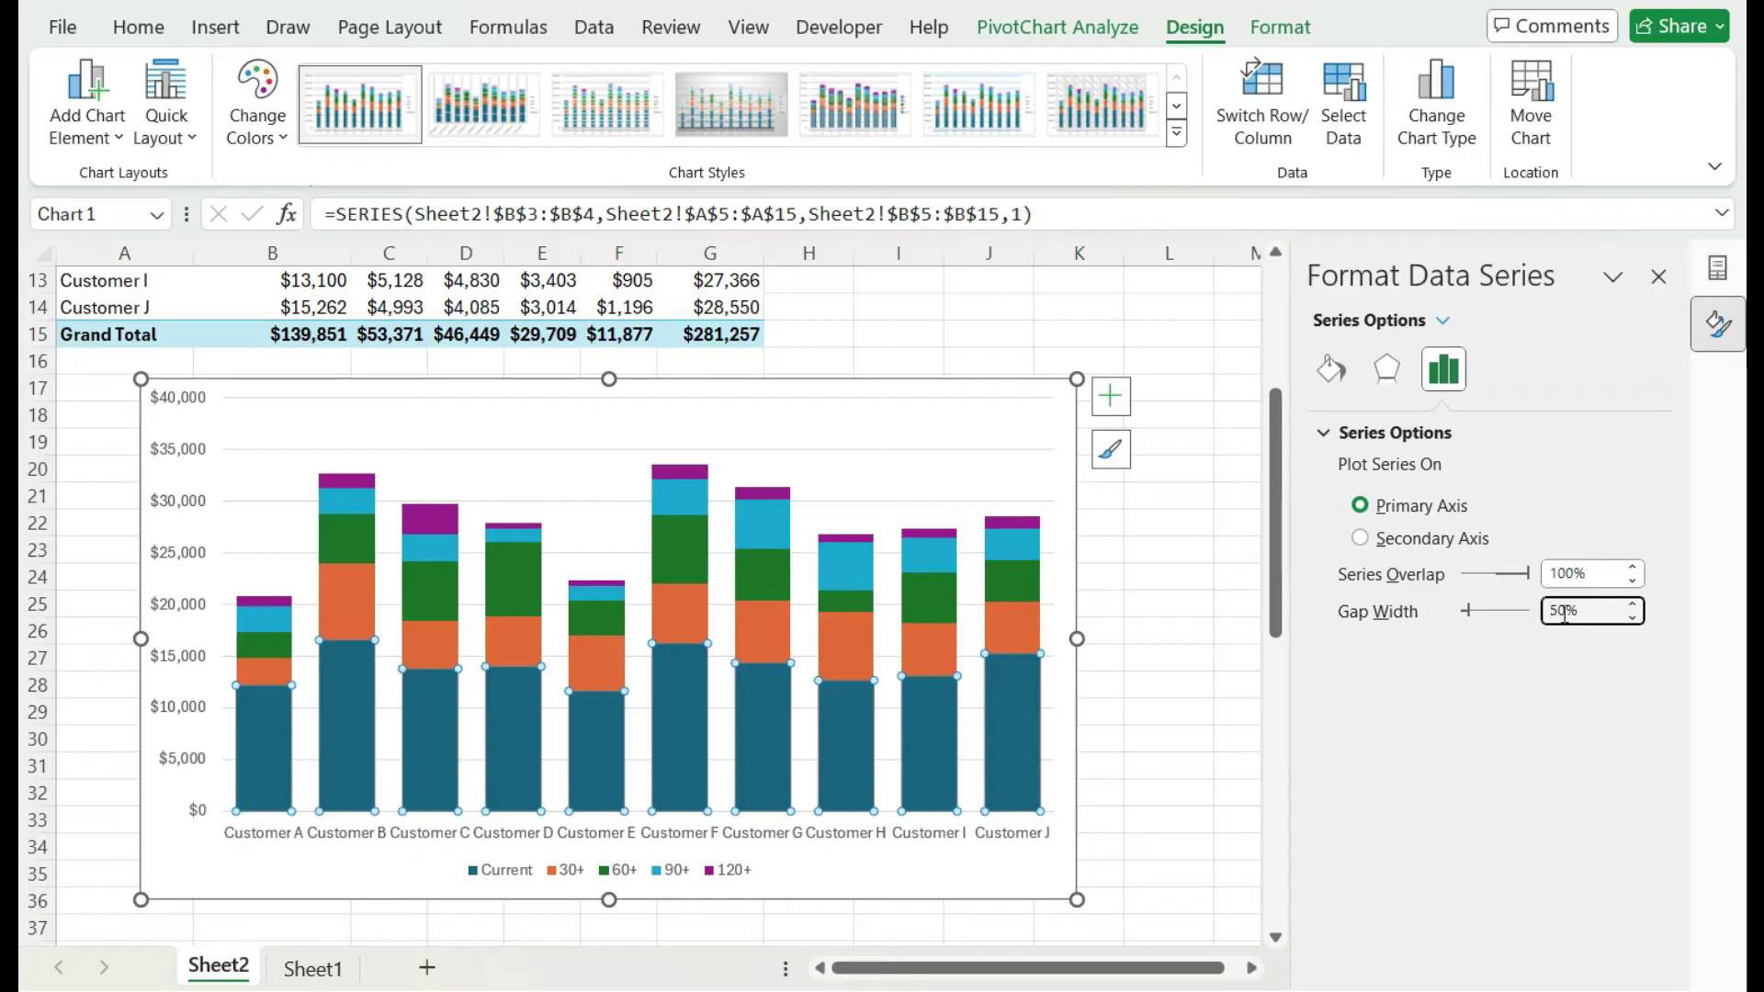
{"action": "left_click", "coordinate": [1188, 590]}
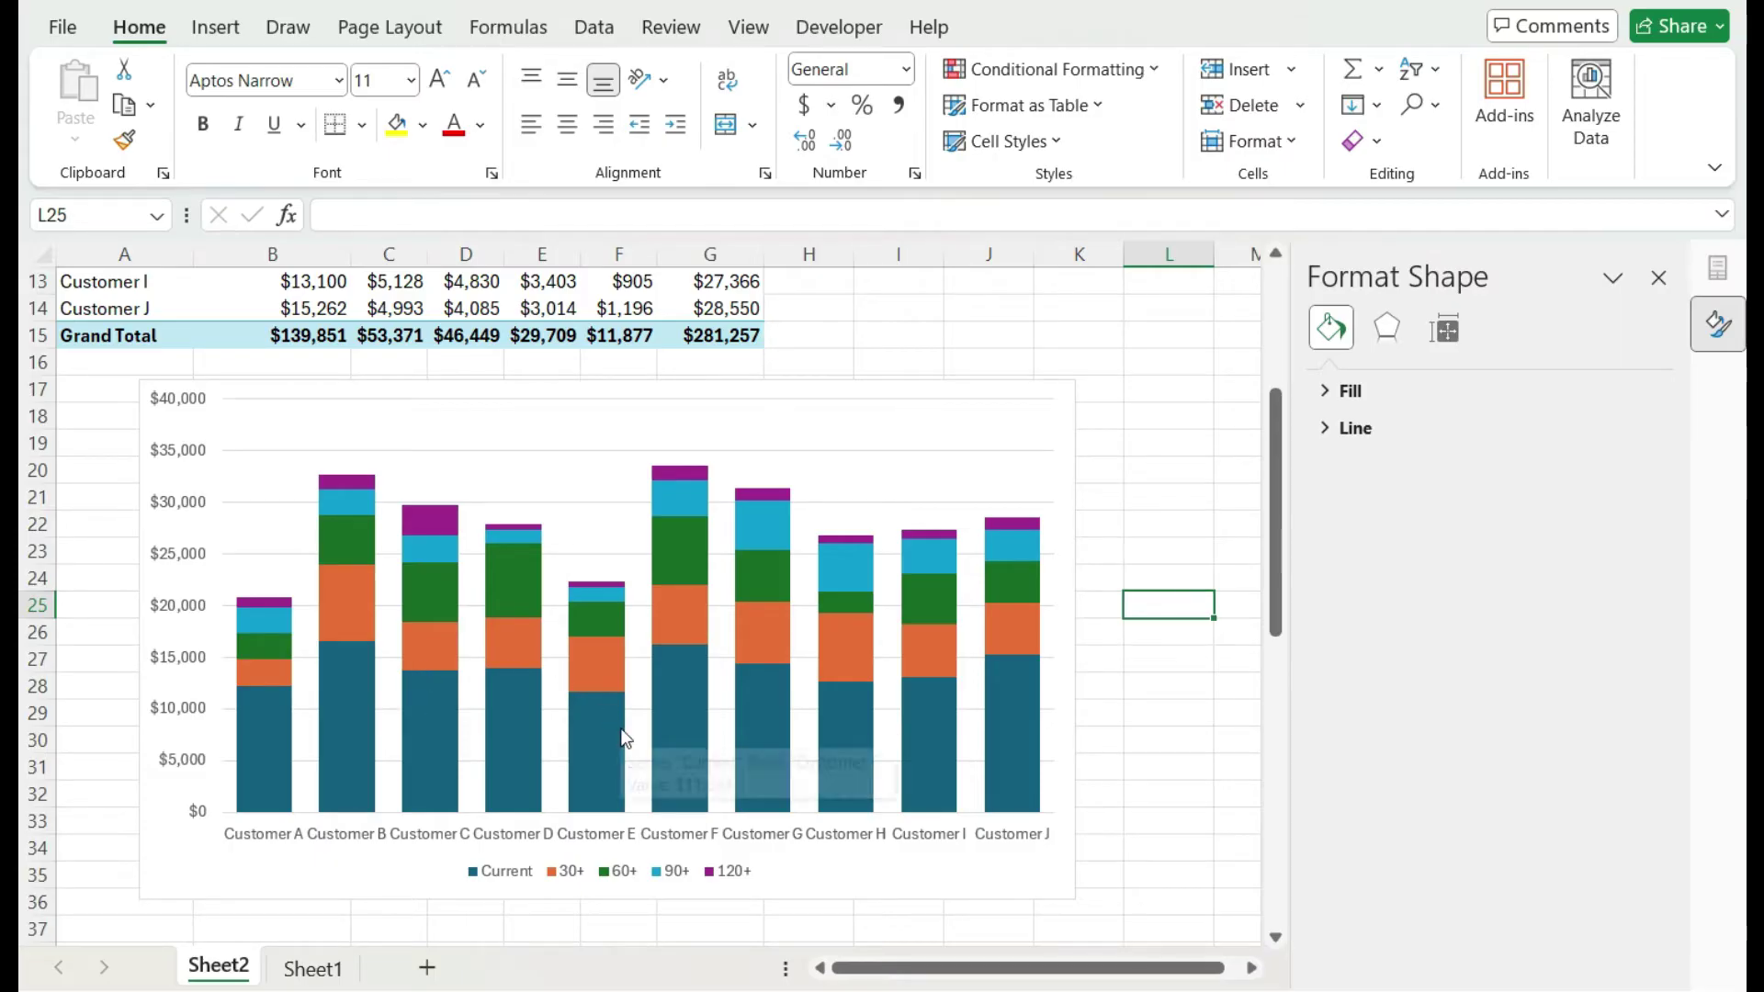
{"action": "mouse_move", "coordinate": [623, 737]}
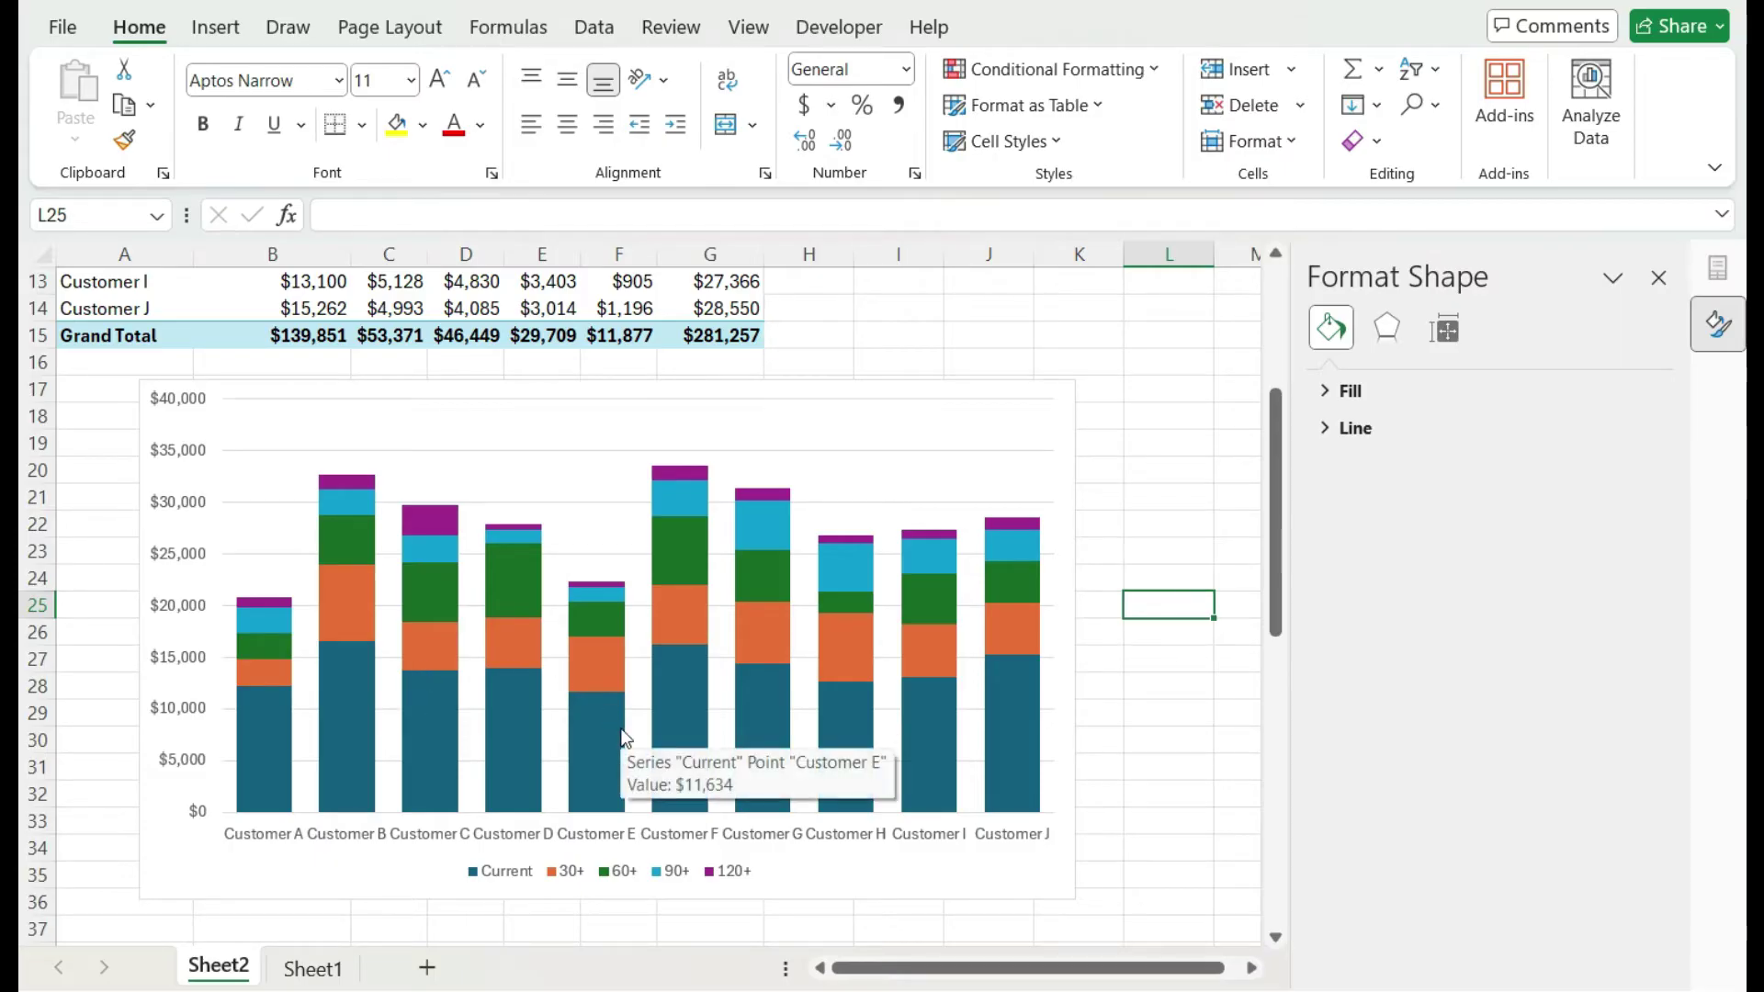
Step: Give the Current series a solid bright green fill
{"action": "left_click", "coordinate": [758, 726]}
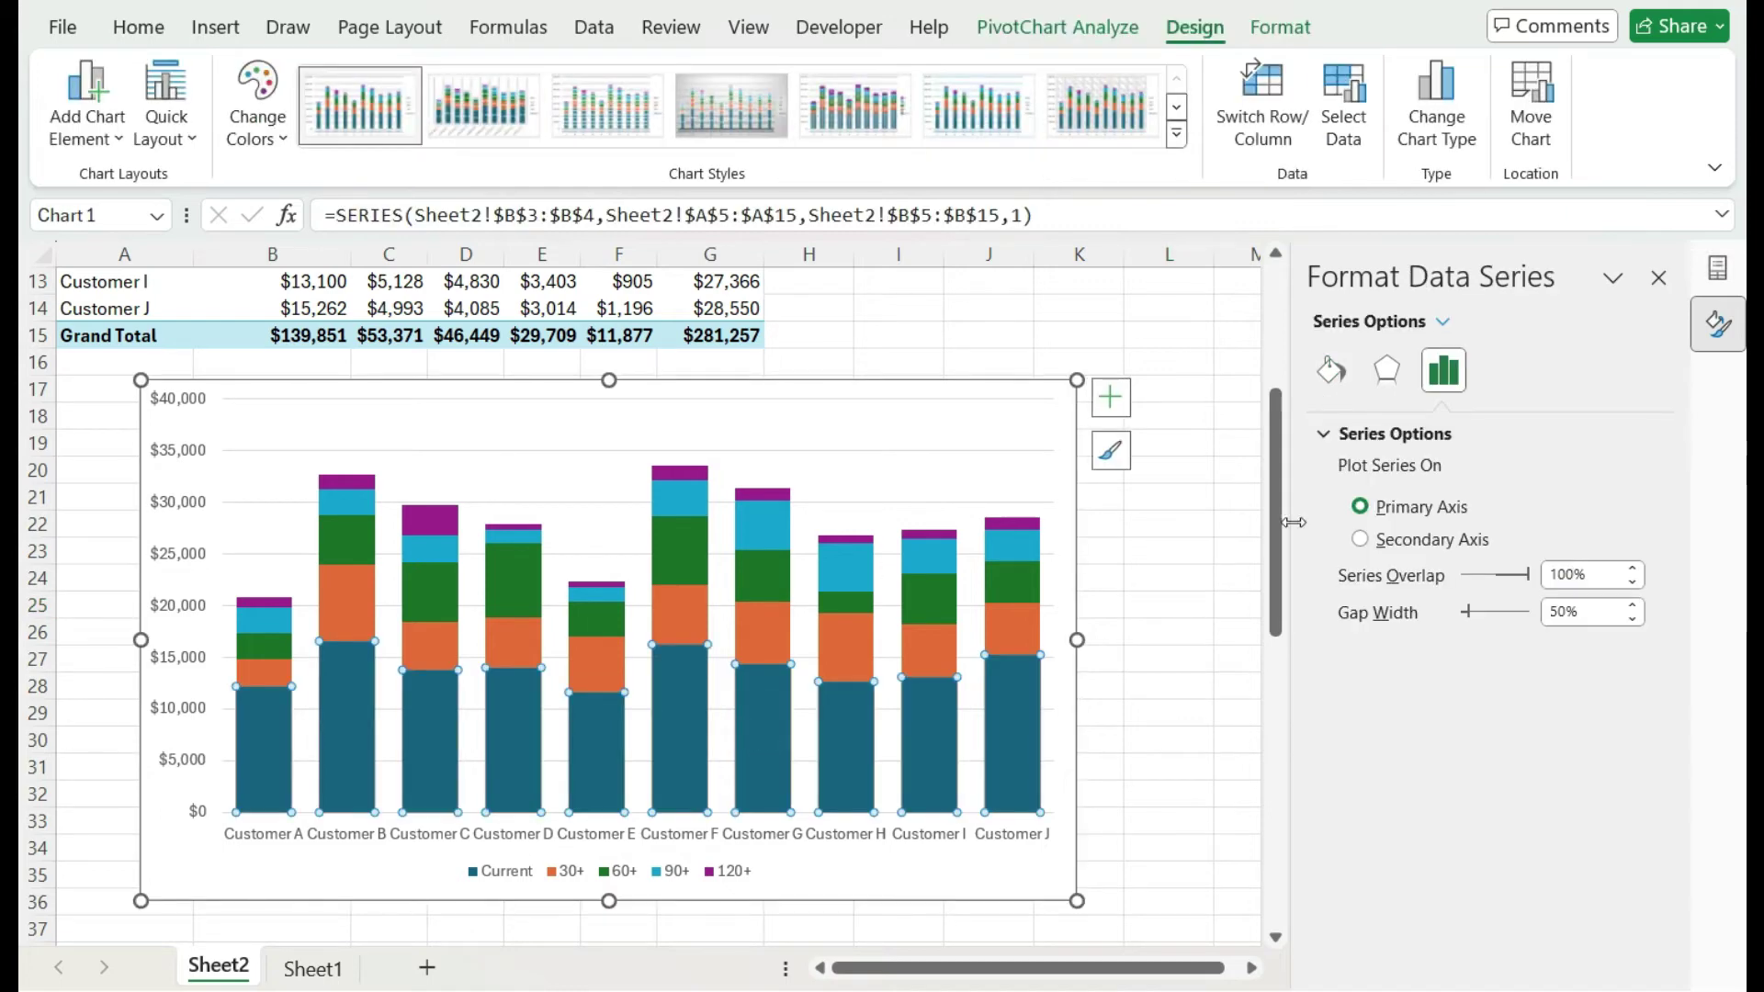
{"action": "left_click", "coordinate": [1343, 364]}
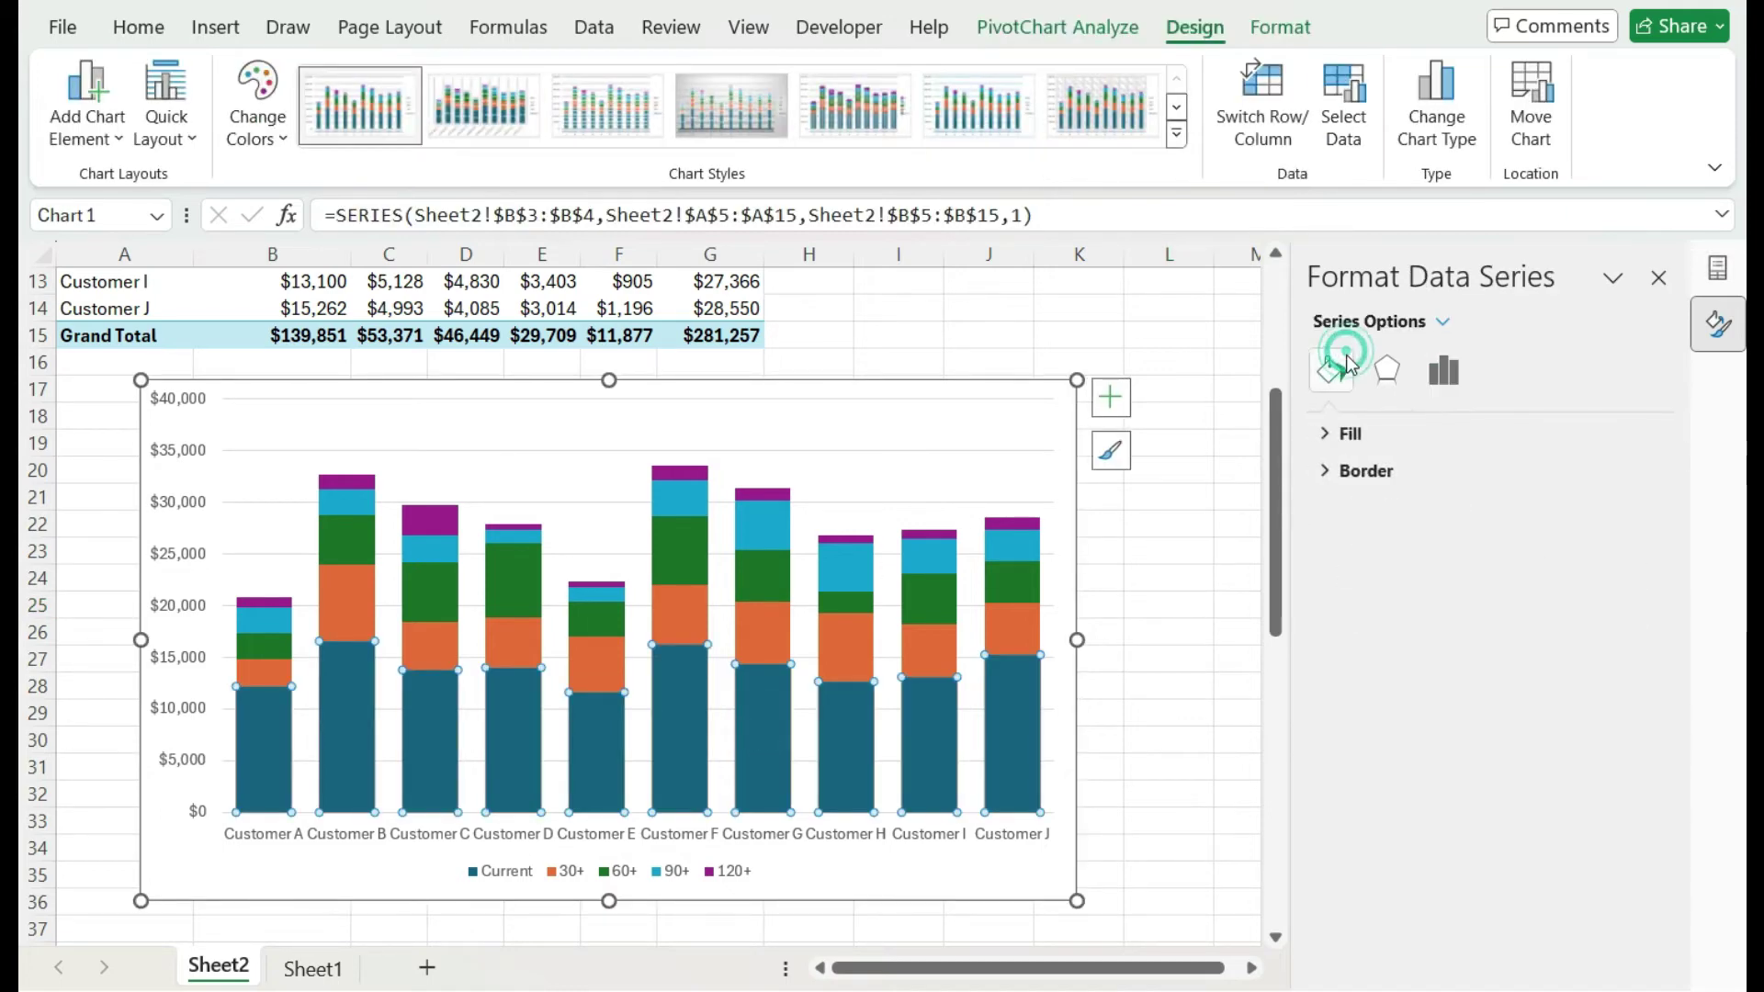
{"action": "left_click", "coordinate": [1331, 449]}
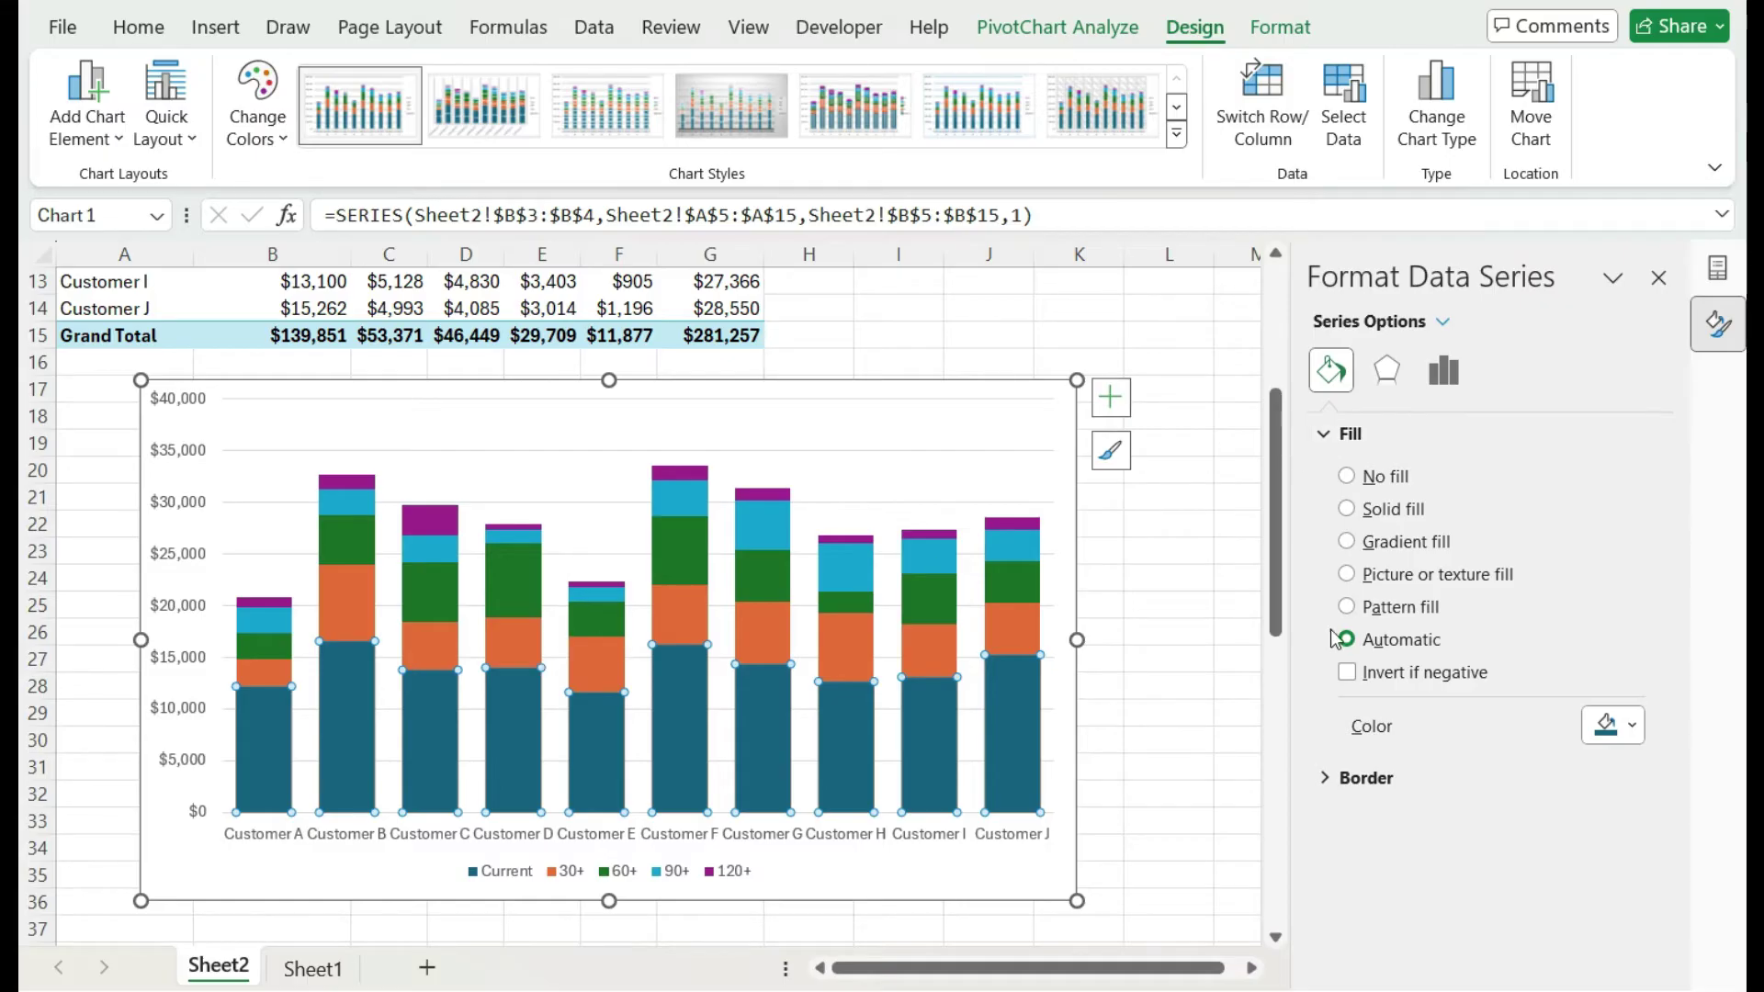
{"action": "left_click", "coordinate": [1347, 508]}
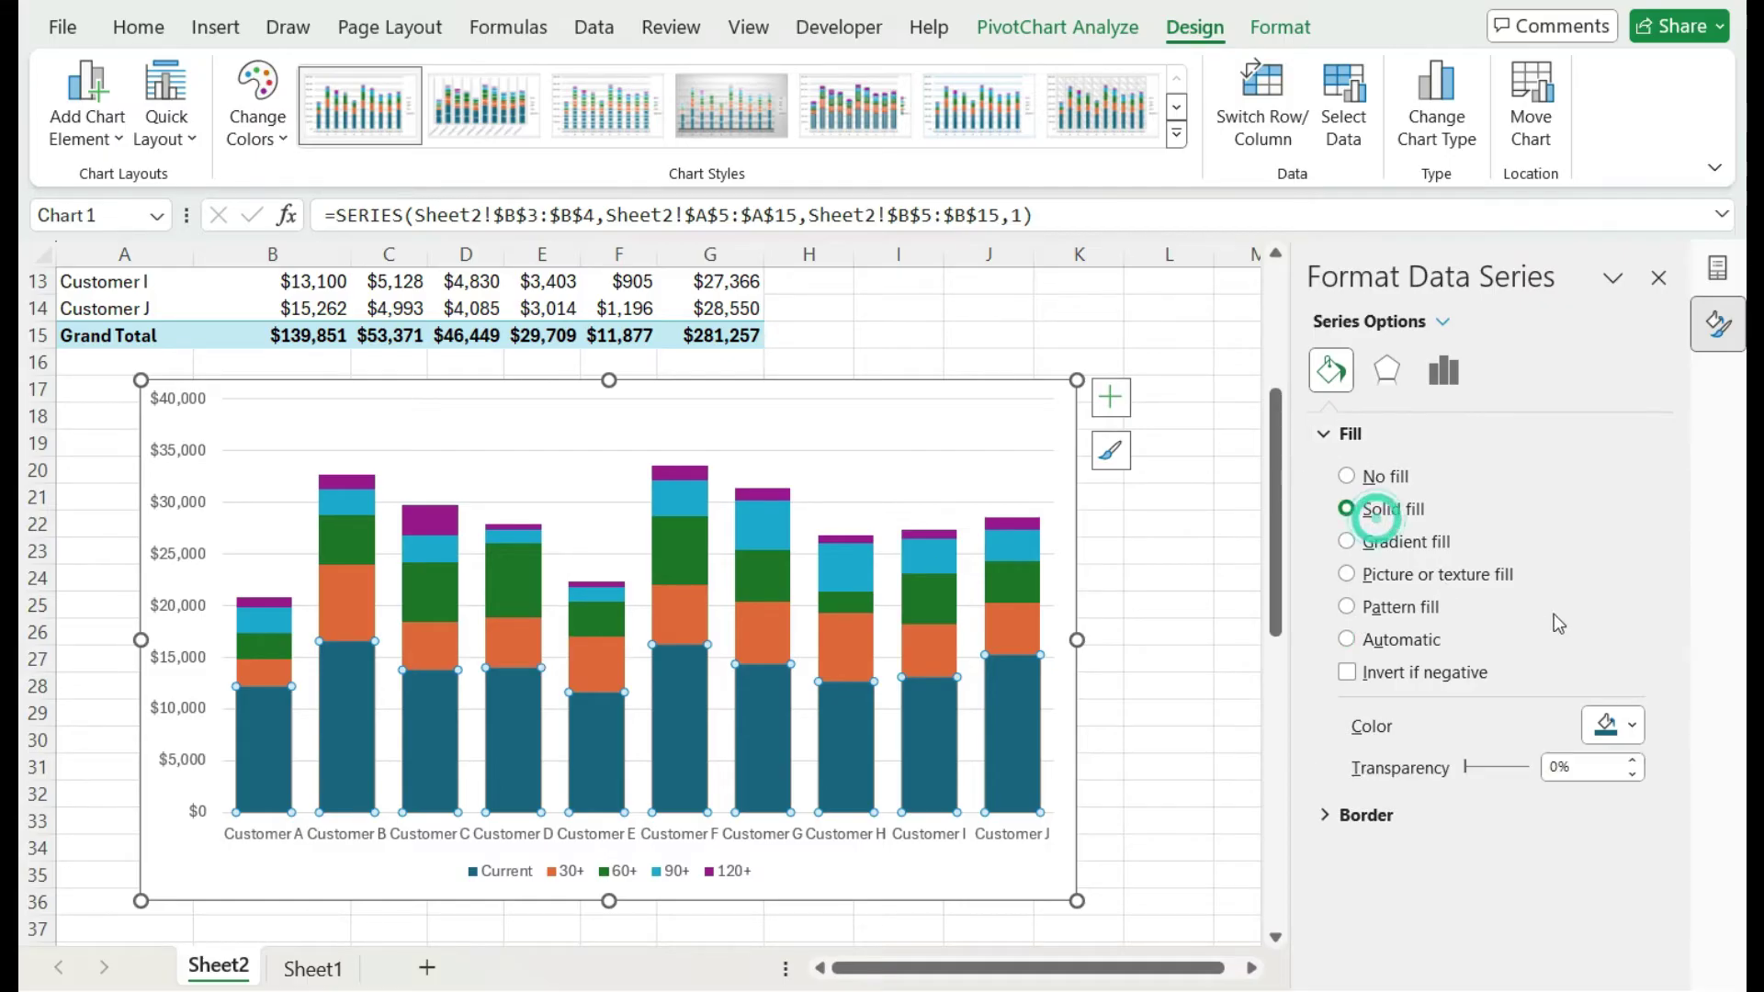
{"action": "left_click", "coordinate": [1619, 735]}
{"action": "left_click", "coordinate": [1619, 649]}
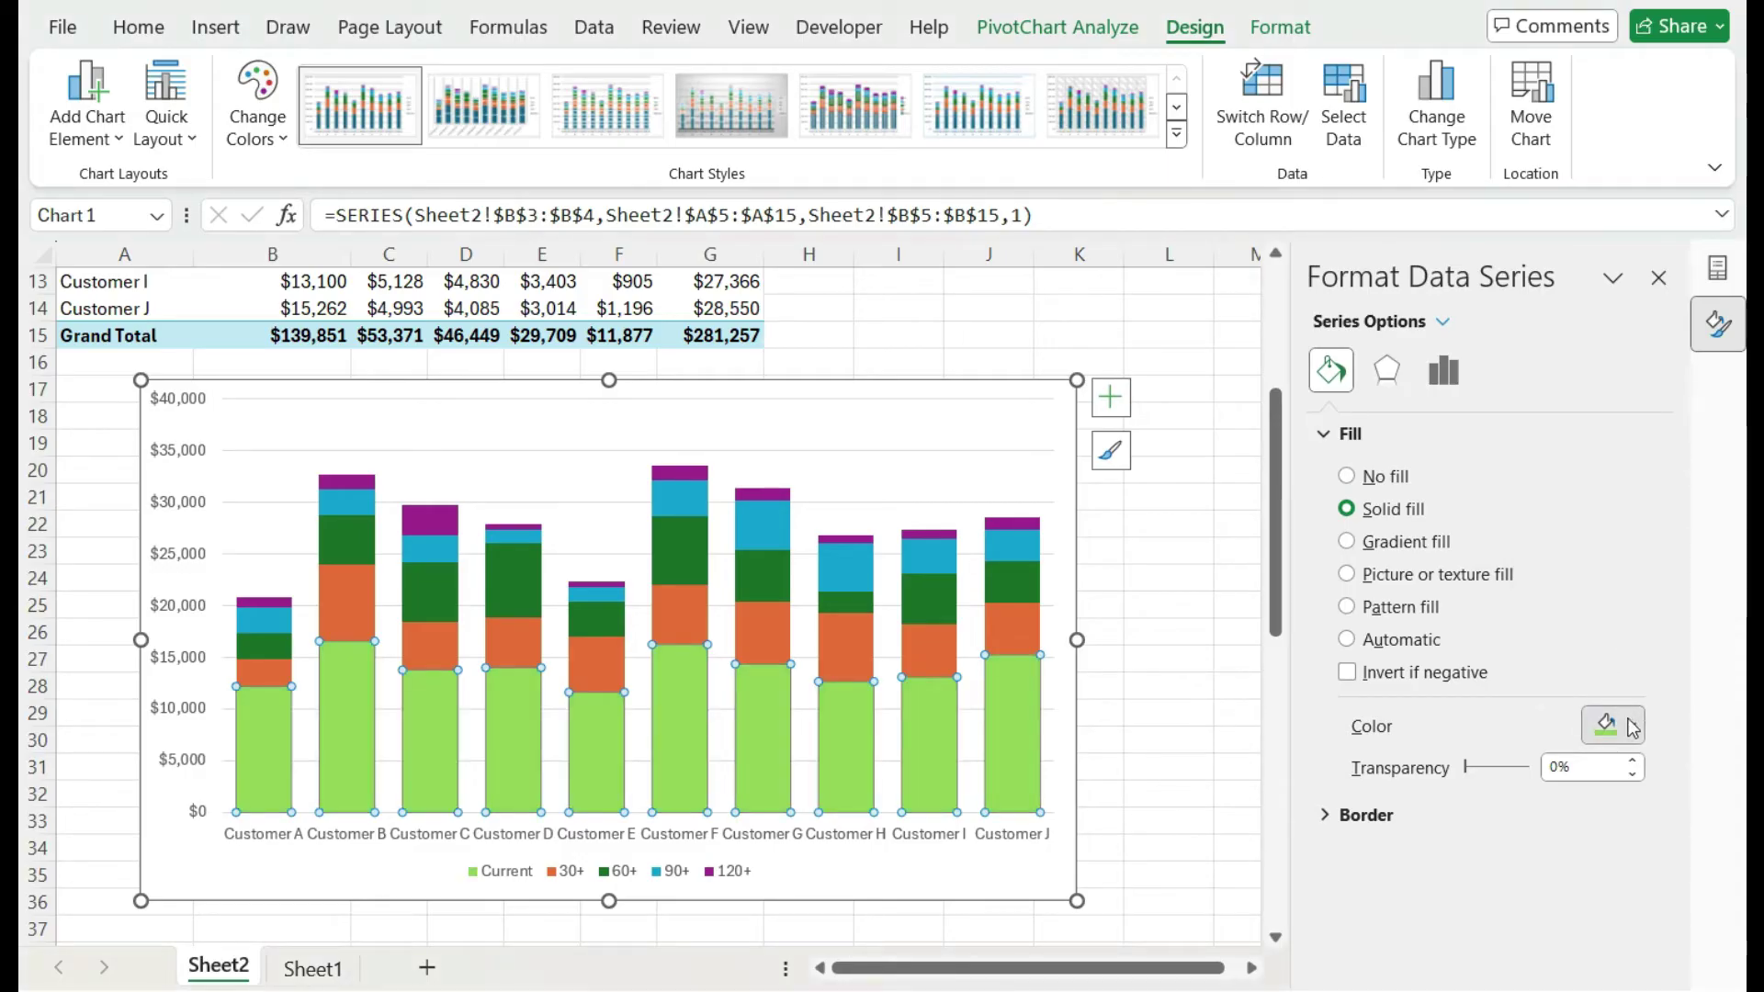
{"action": "left_click", "coordinate": [1617, 726]}
{"action": "left_click", "coordinate": [1639, 651]}
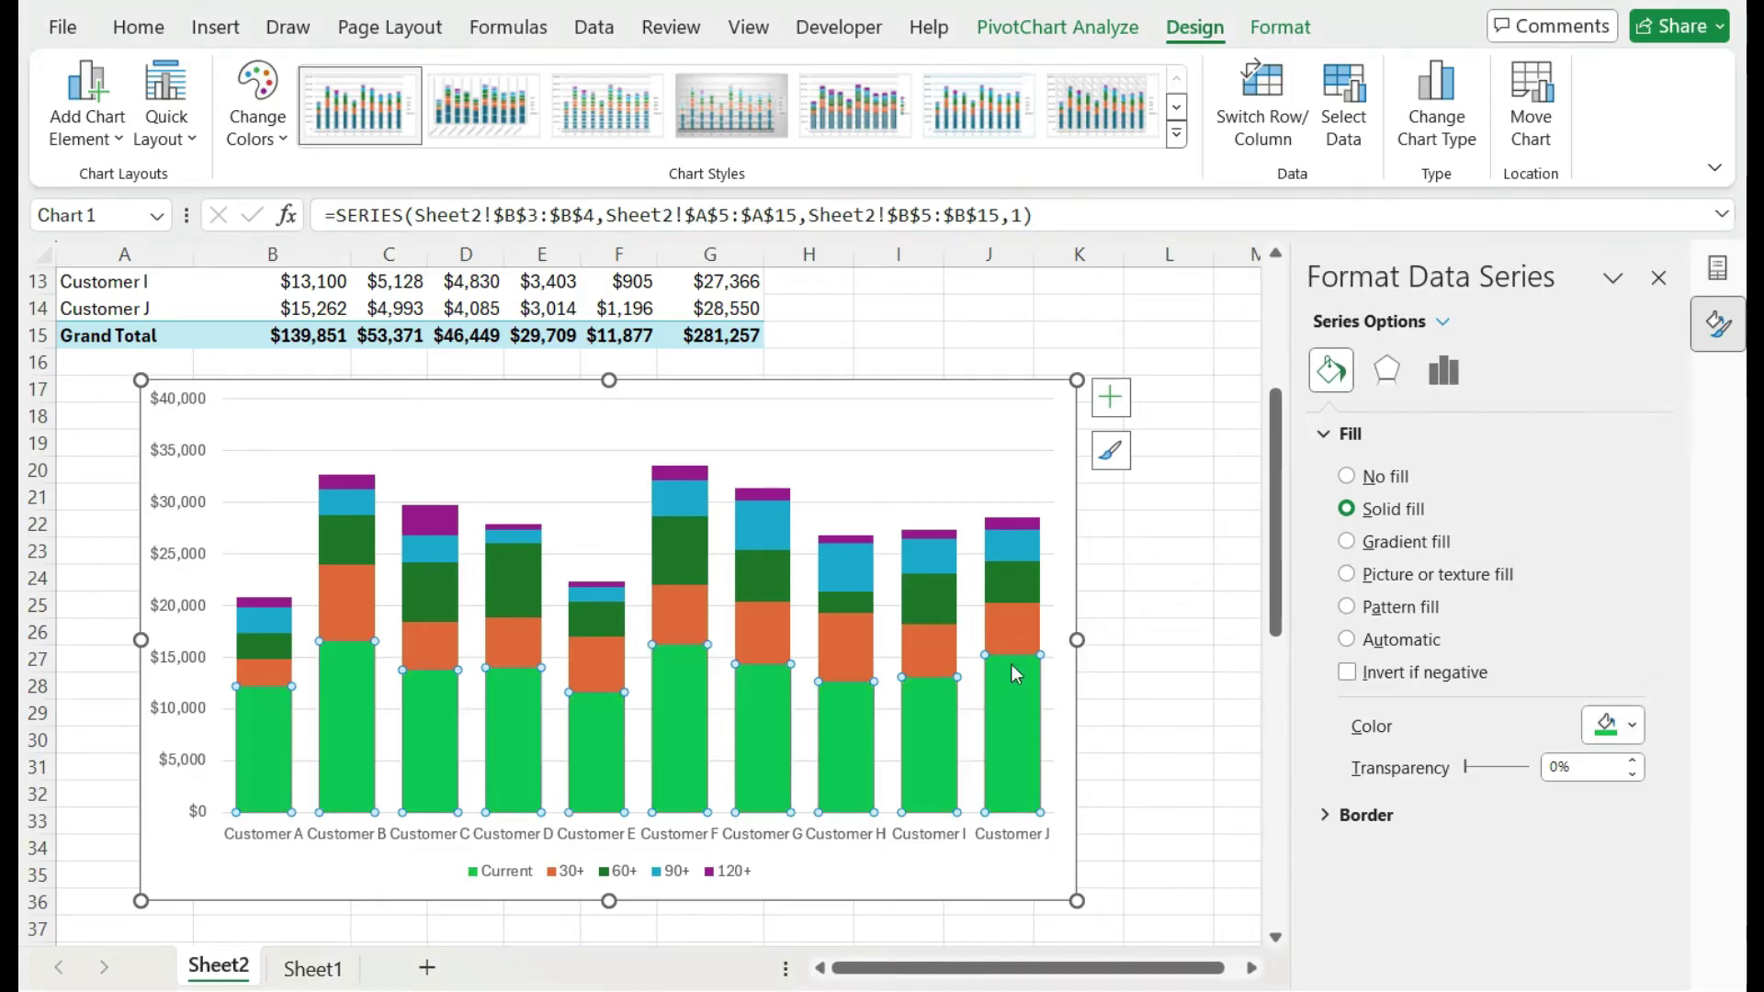
Step: Fill the 30+ series dark green
{"action": "left_click", "coordinate": [939, 649]}
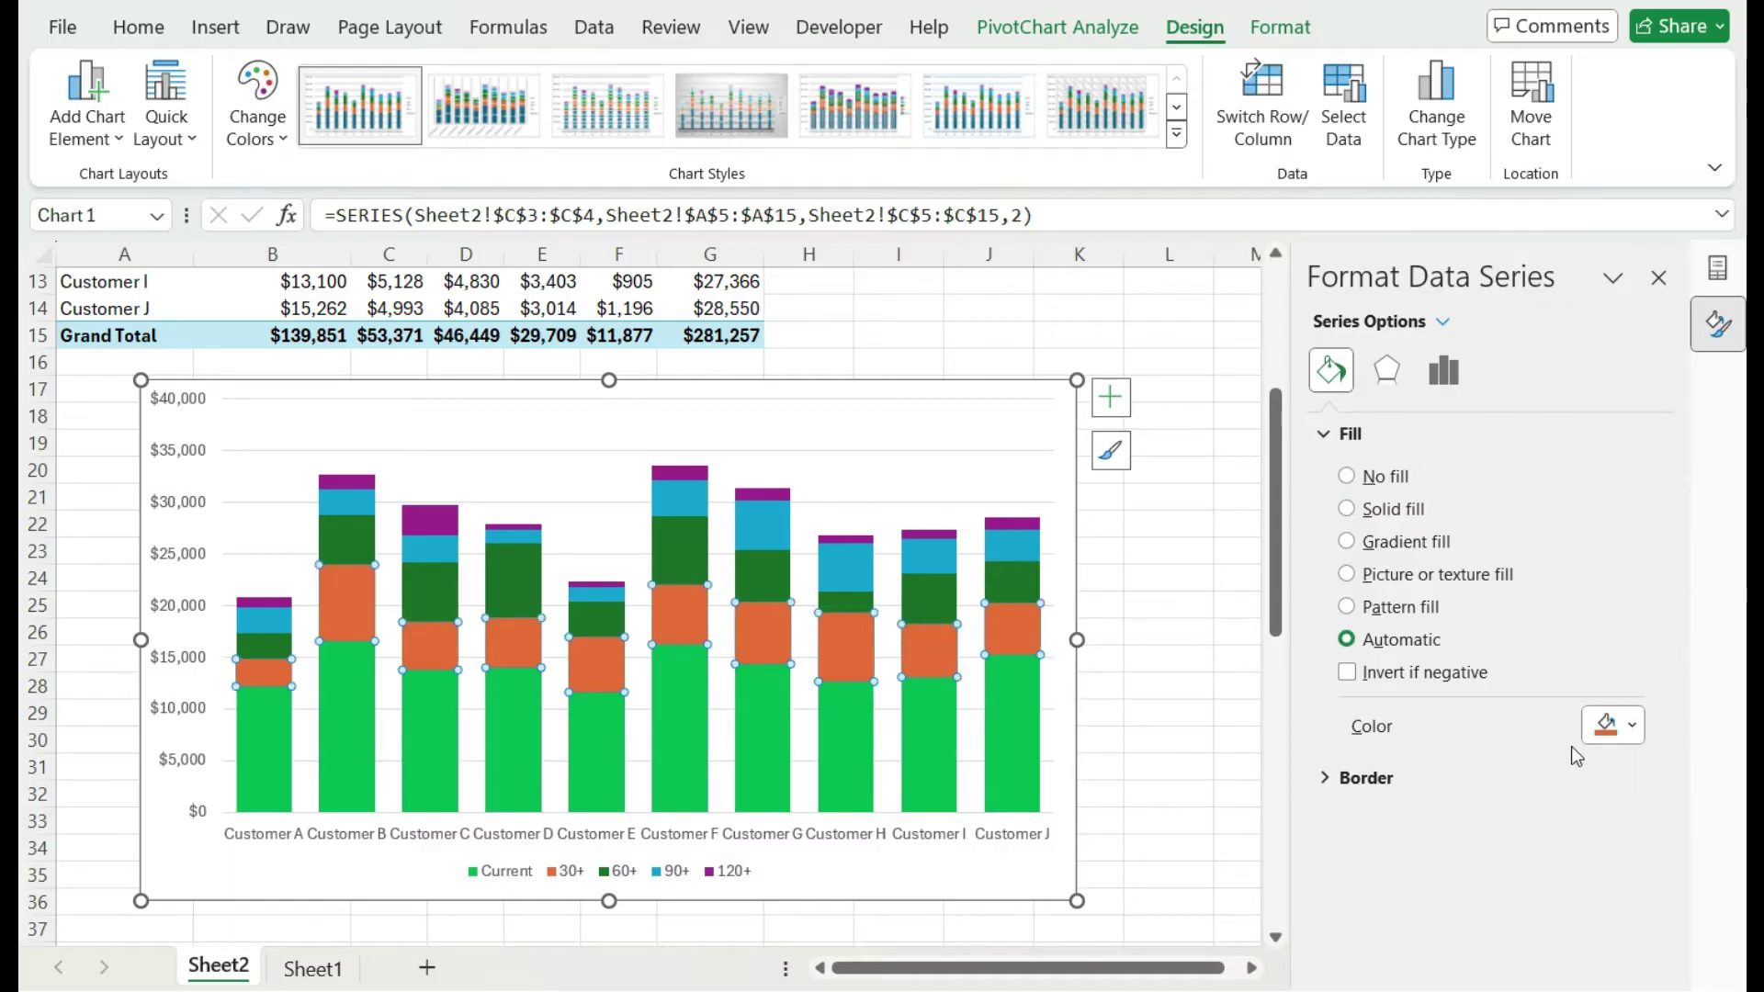
{"action": "left_click", "coordinate": [1634, 727]}
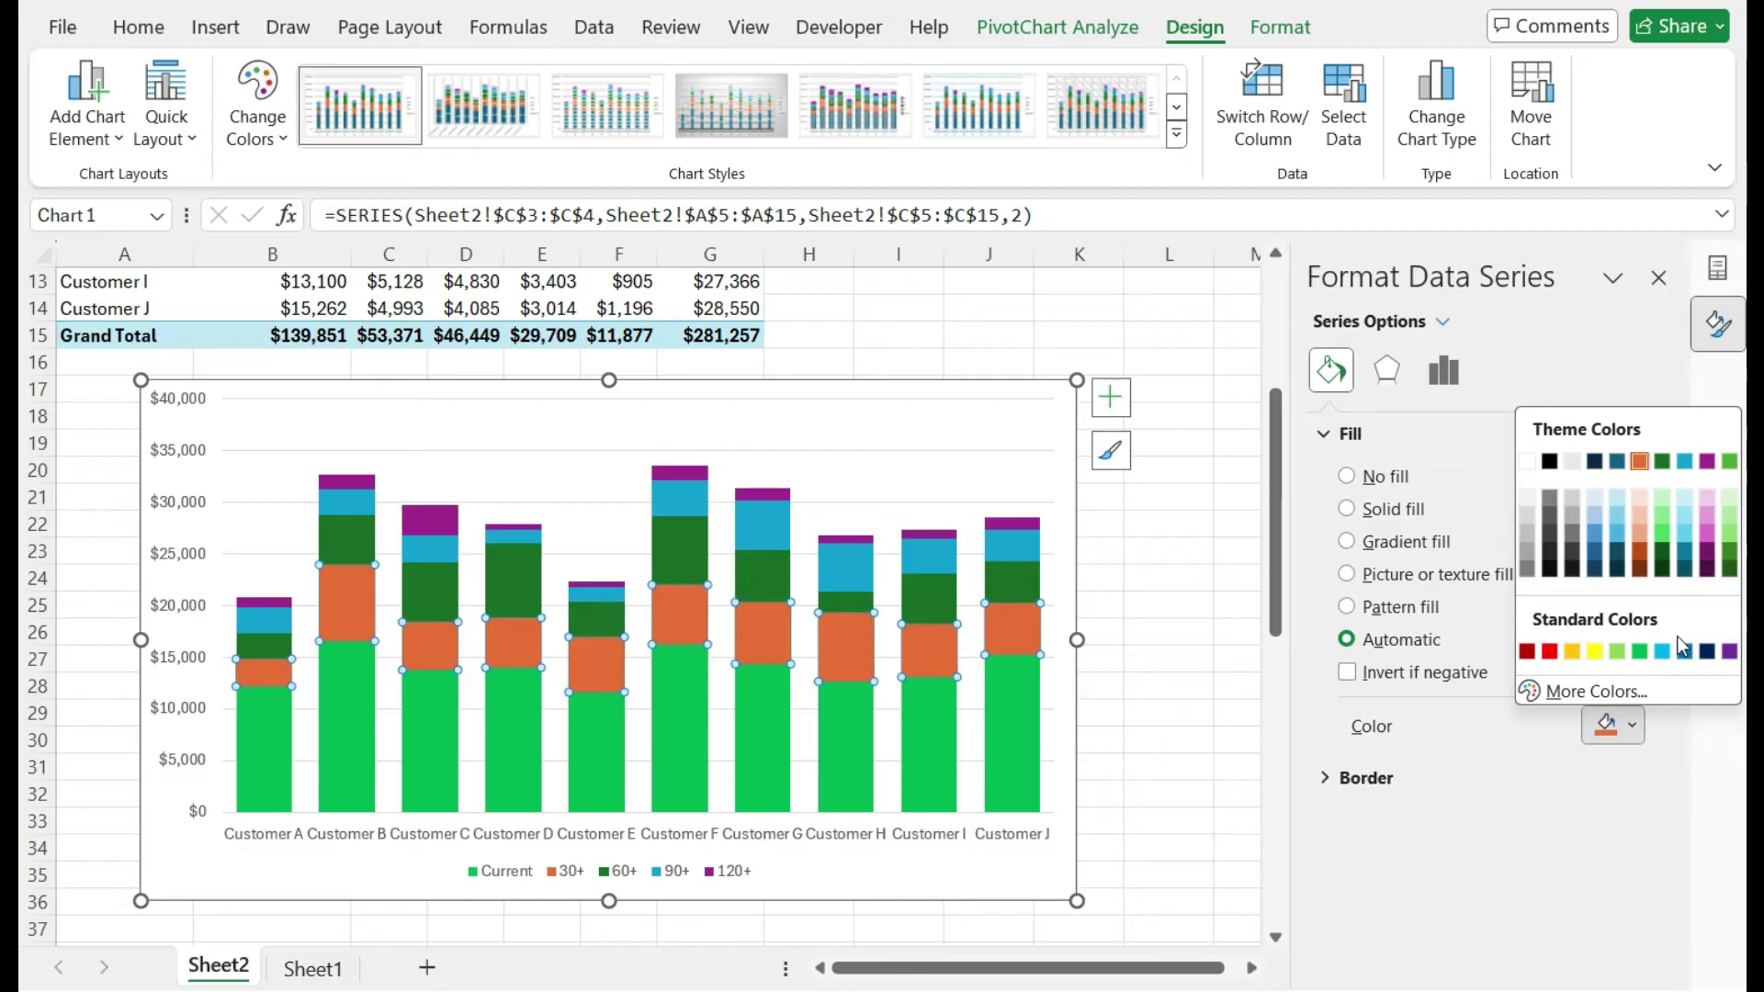
{"action": "left_click", "coordinate": [1730, 552]}
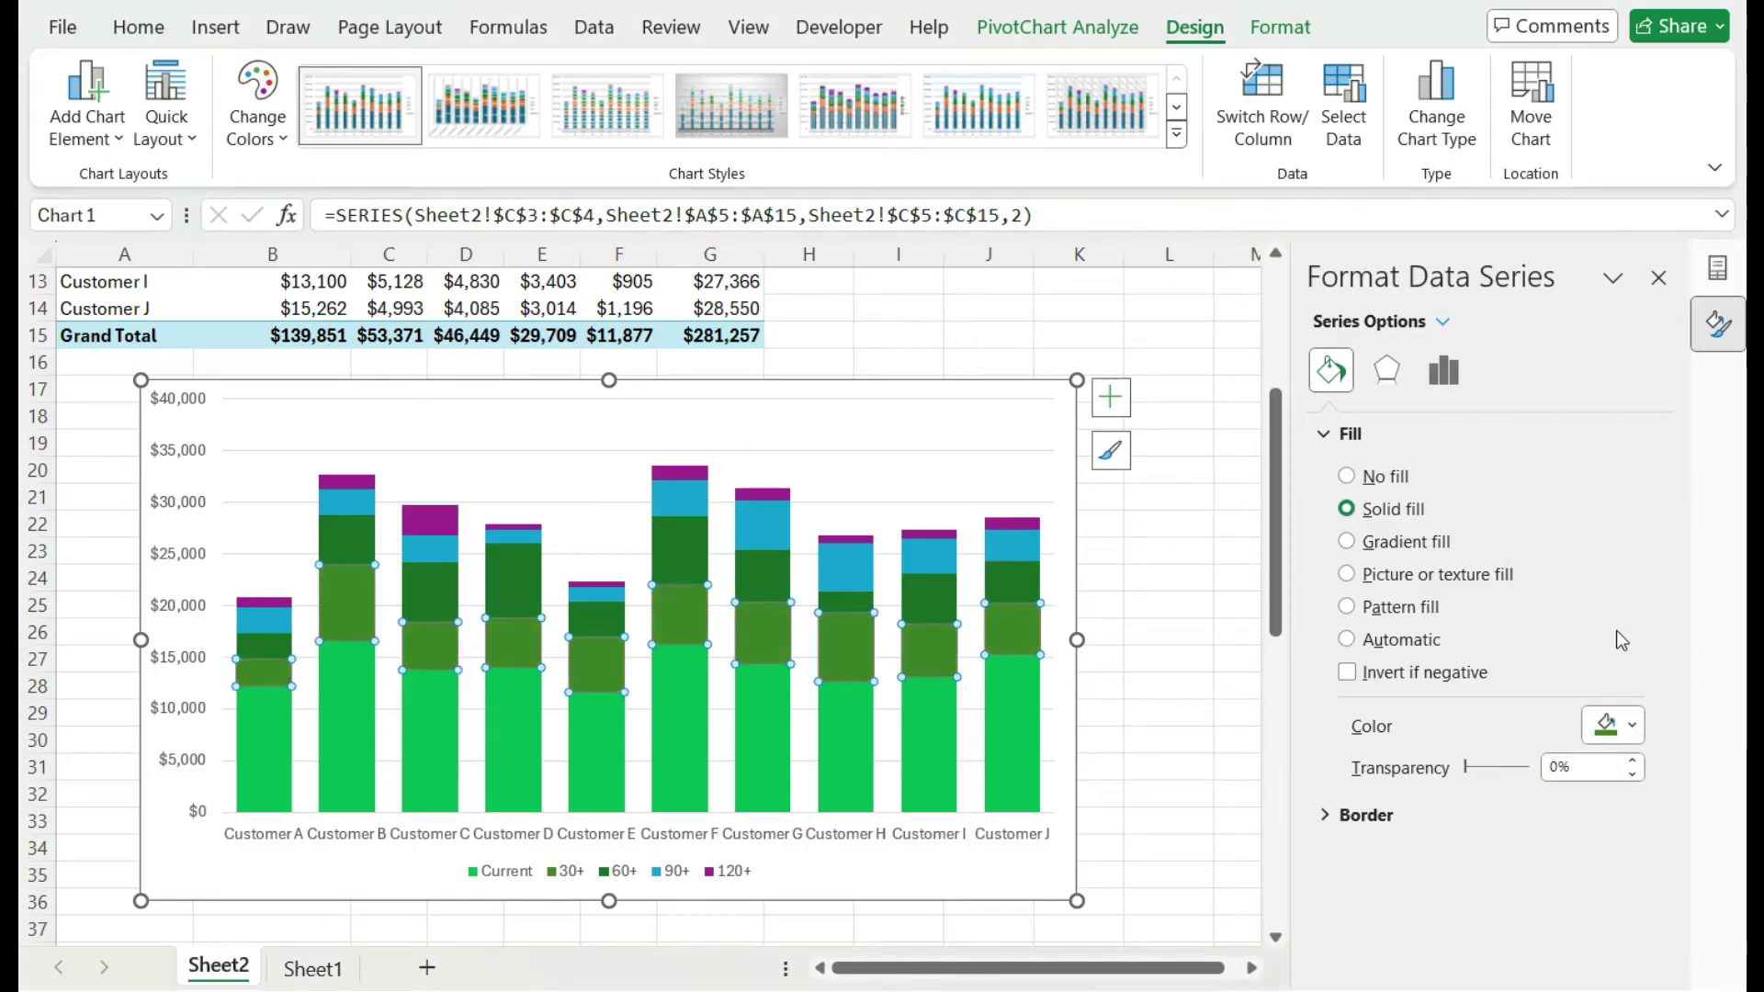
Step: Fill the 60+ series with a custom pale yellow chosen from the More Colors dialog
{"action": "left_click", "coordinate": [853, 602]}
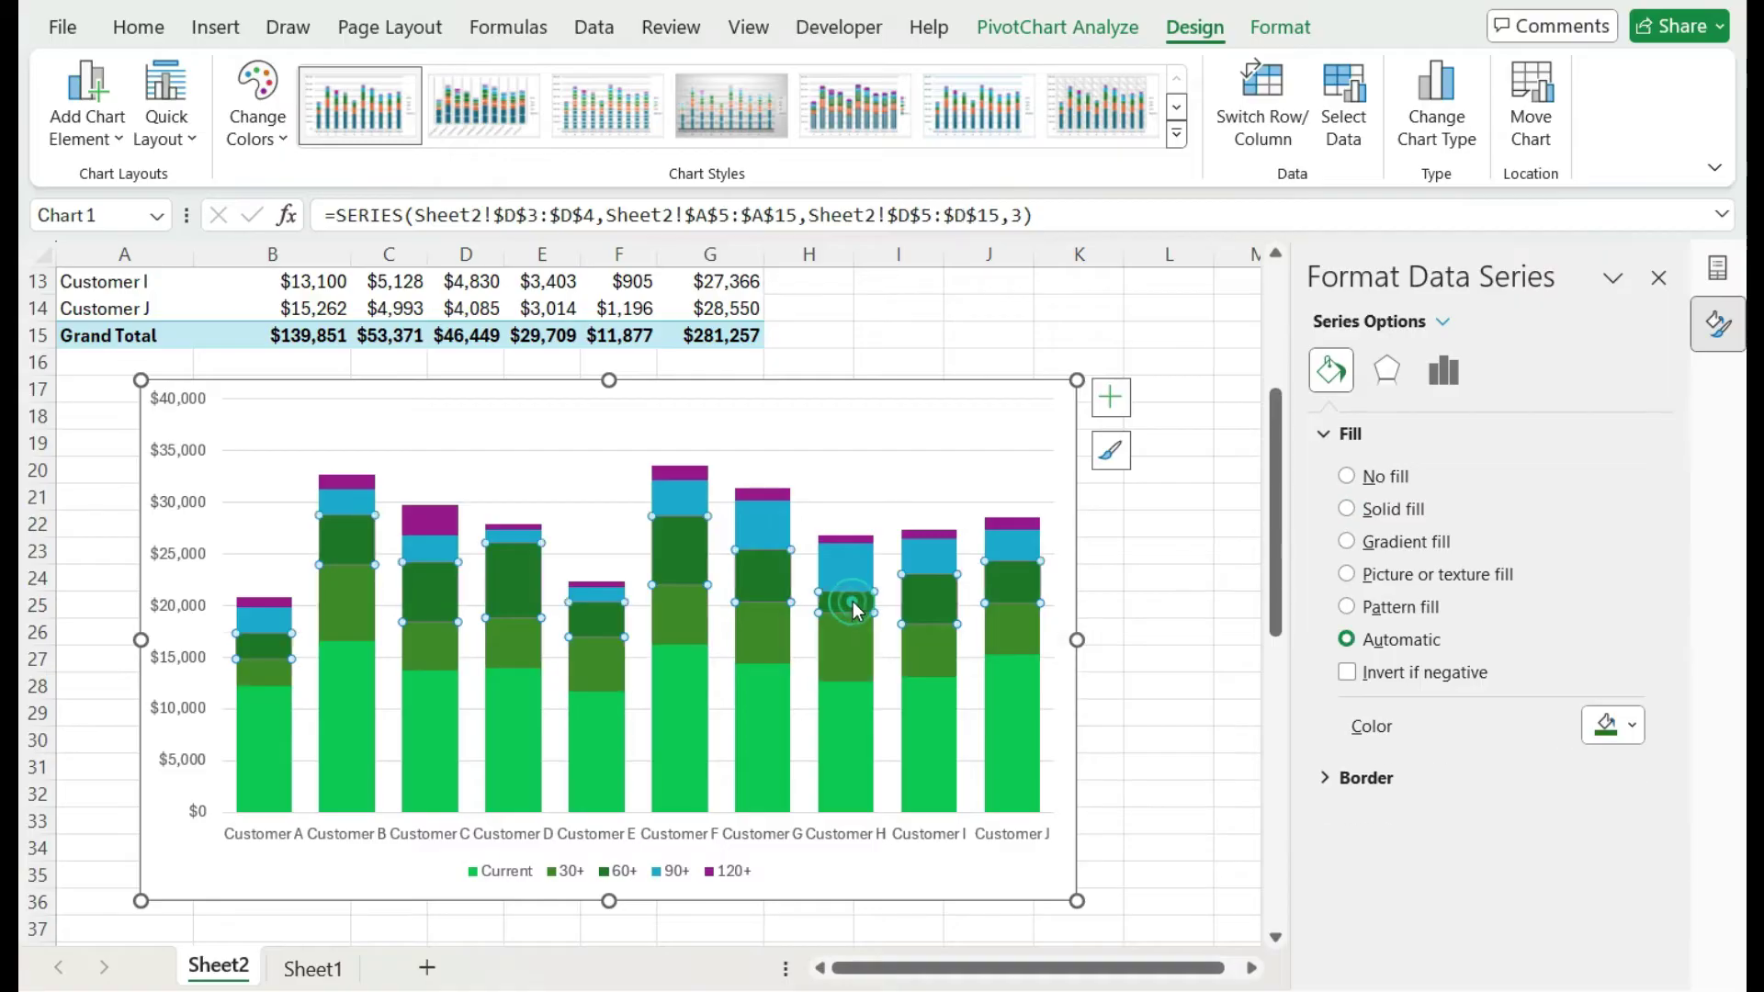
{"action": "left_click", "coordinate": [1387, 510]}
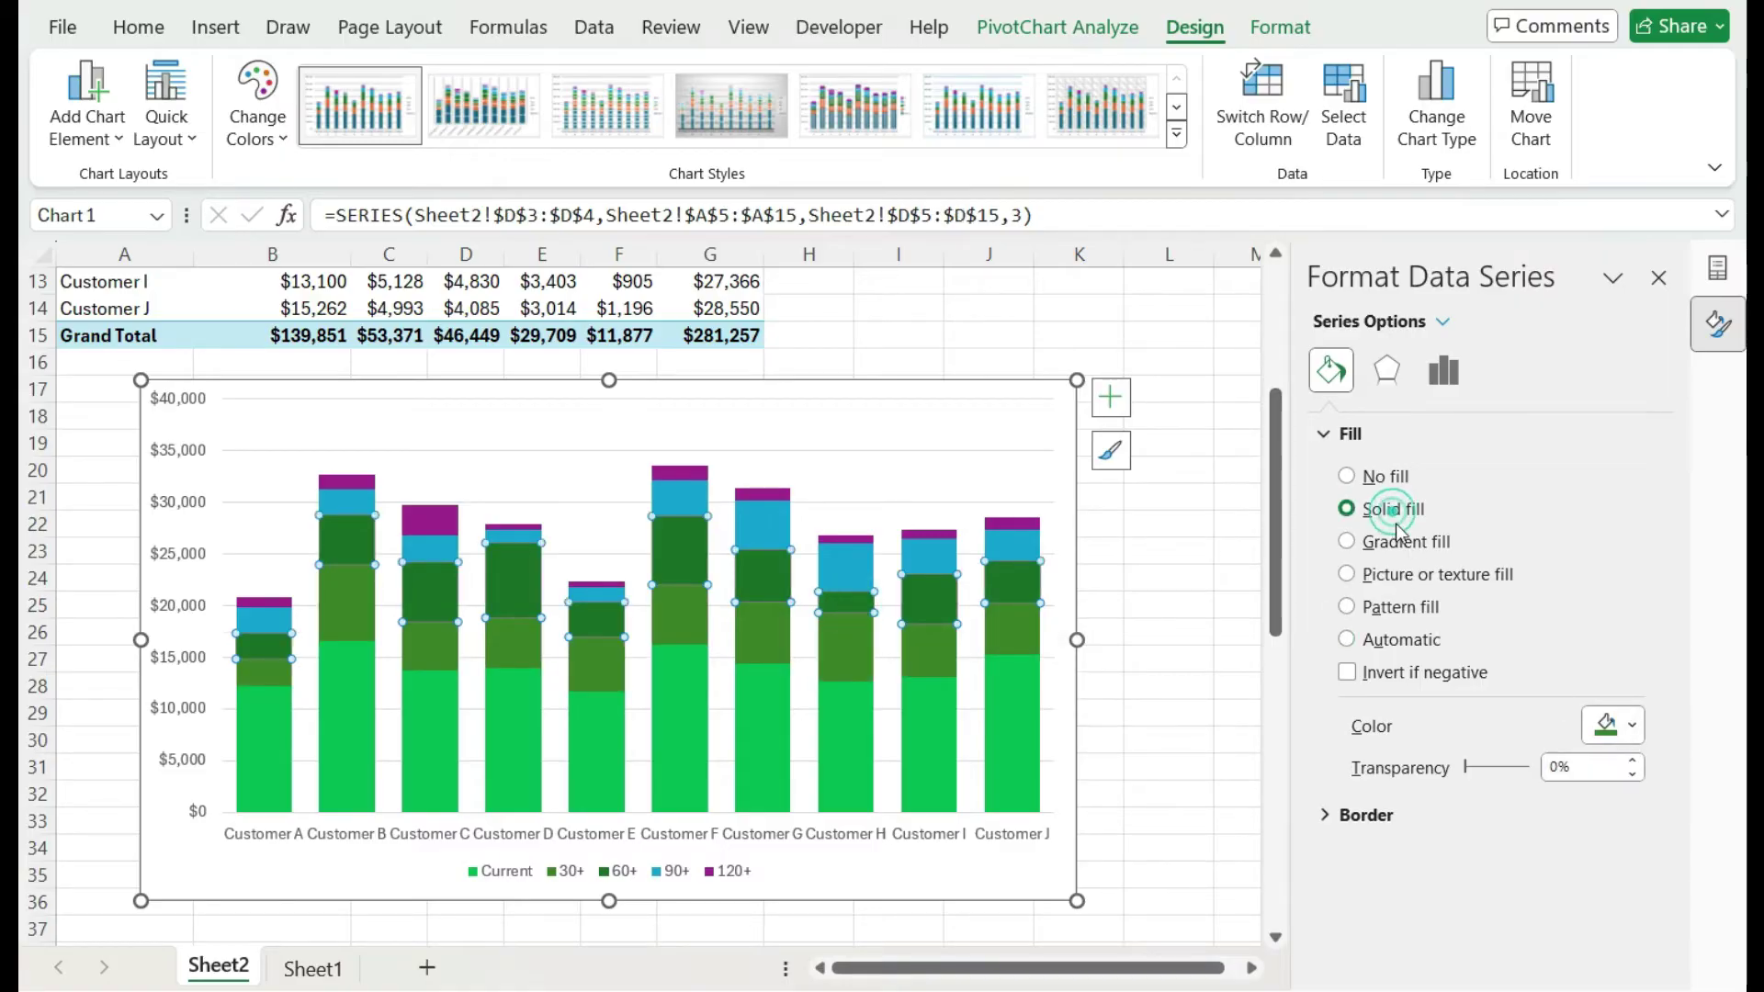
{"action": "left_click", "coordinate": [1614, 726]}
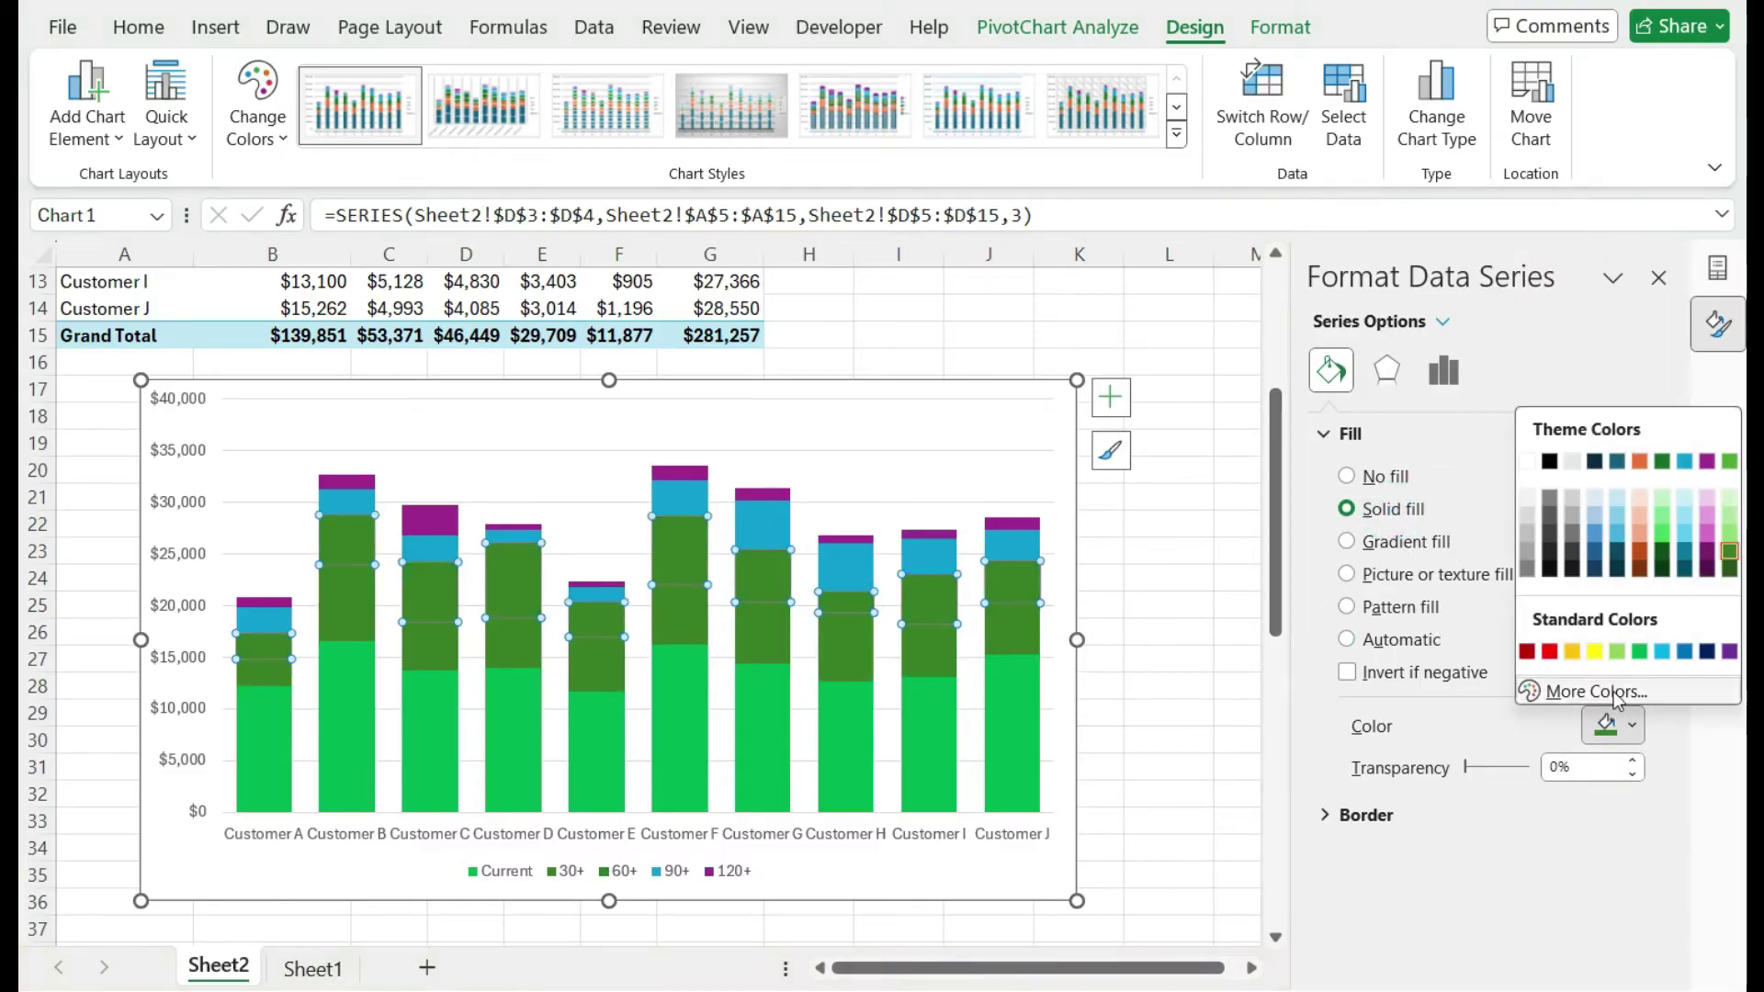
{"action": "left_click", "coordinate": [1639, 533]}
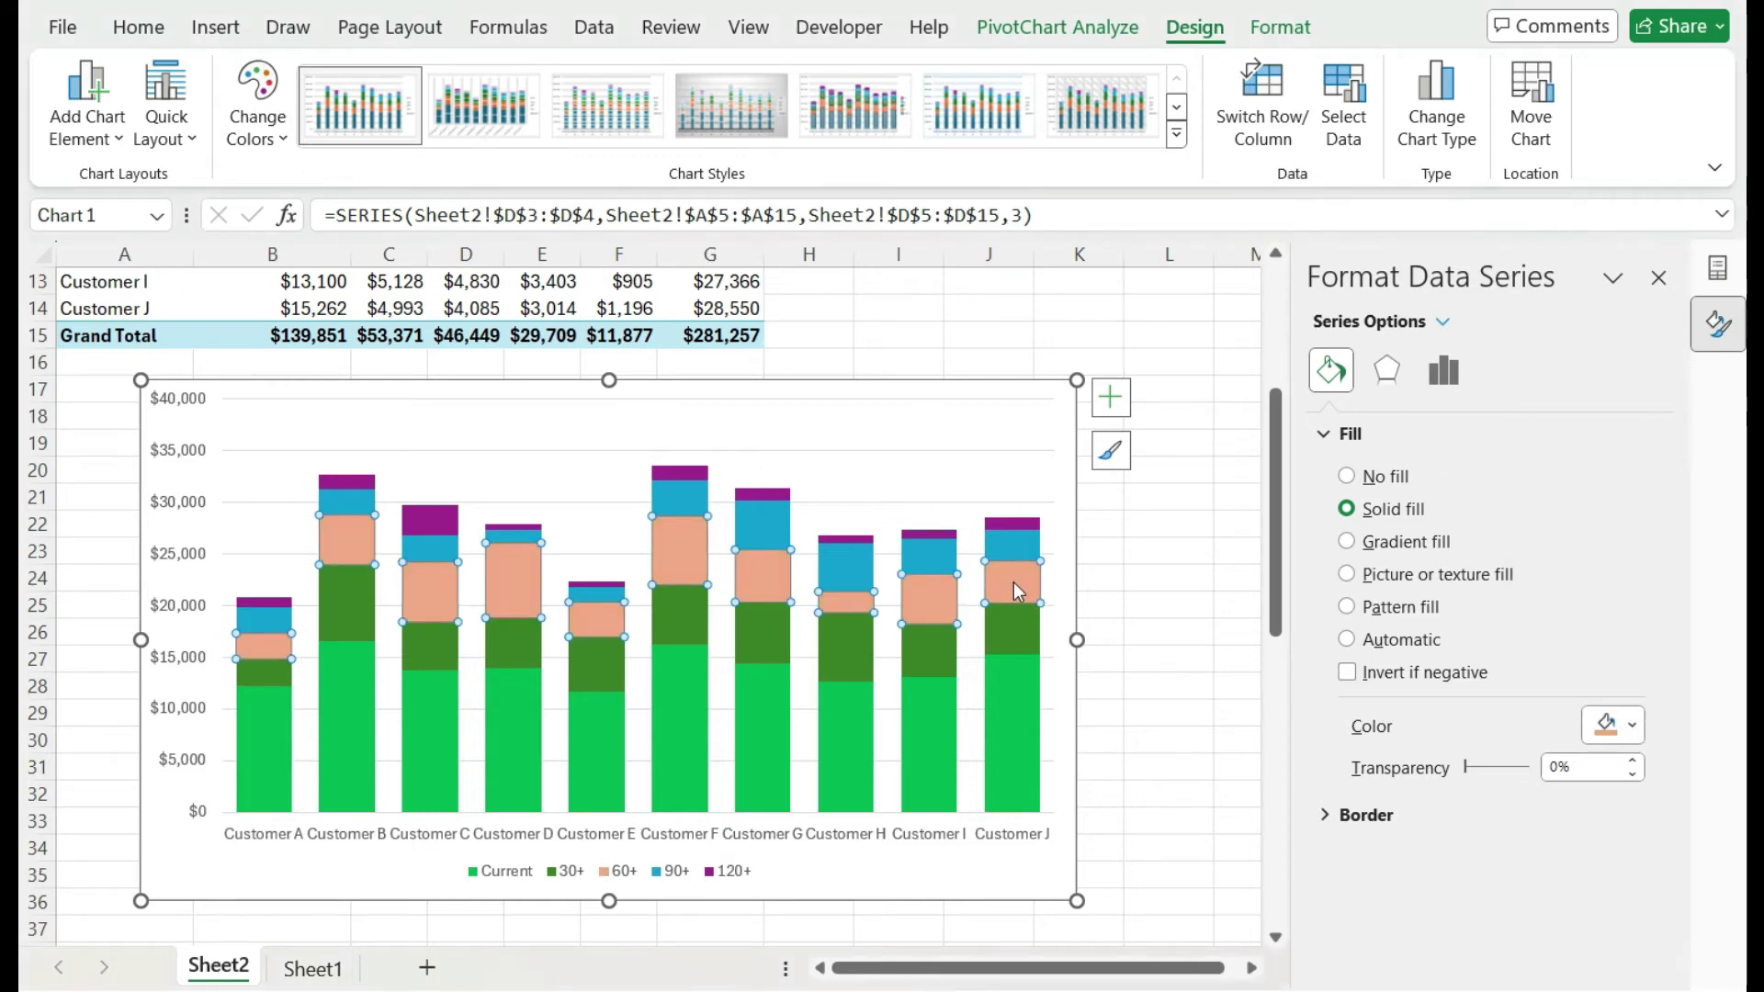
{"action": "left_click", "coordinate": [1613, 725]}
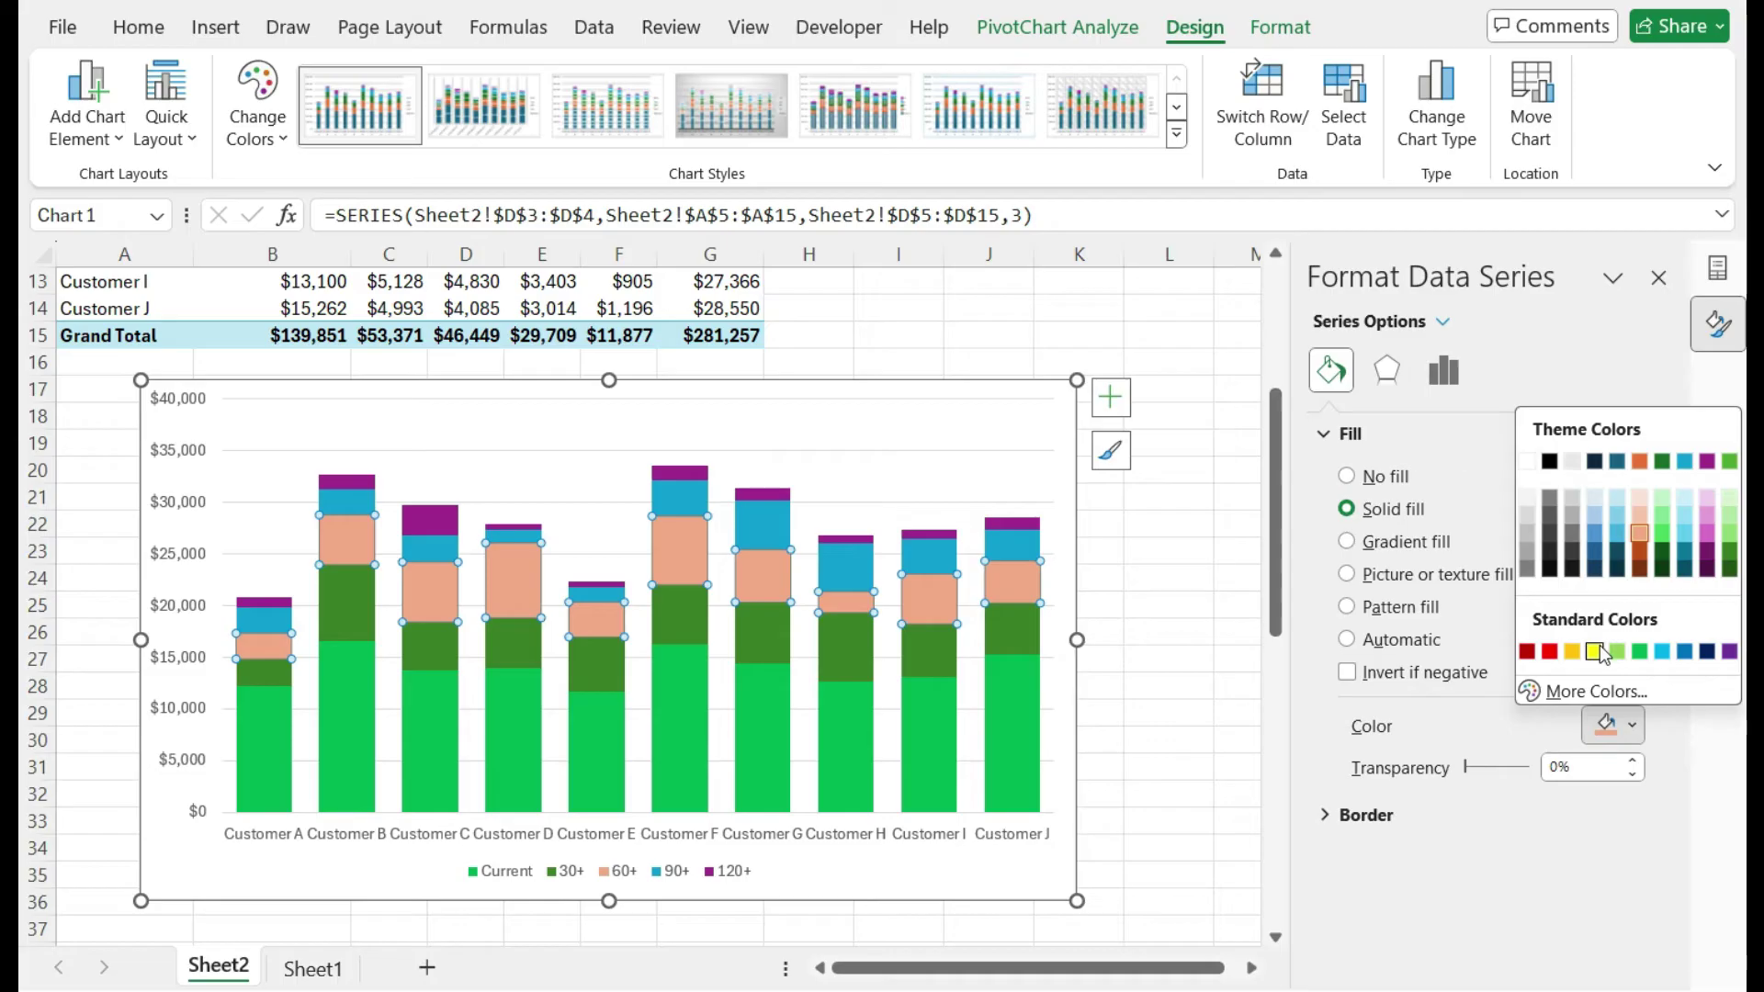
{"action": "left_click", "coordinate": [1596, 653]}
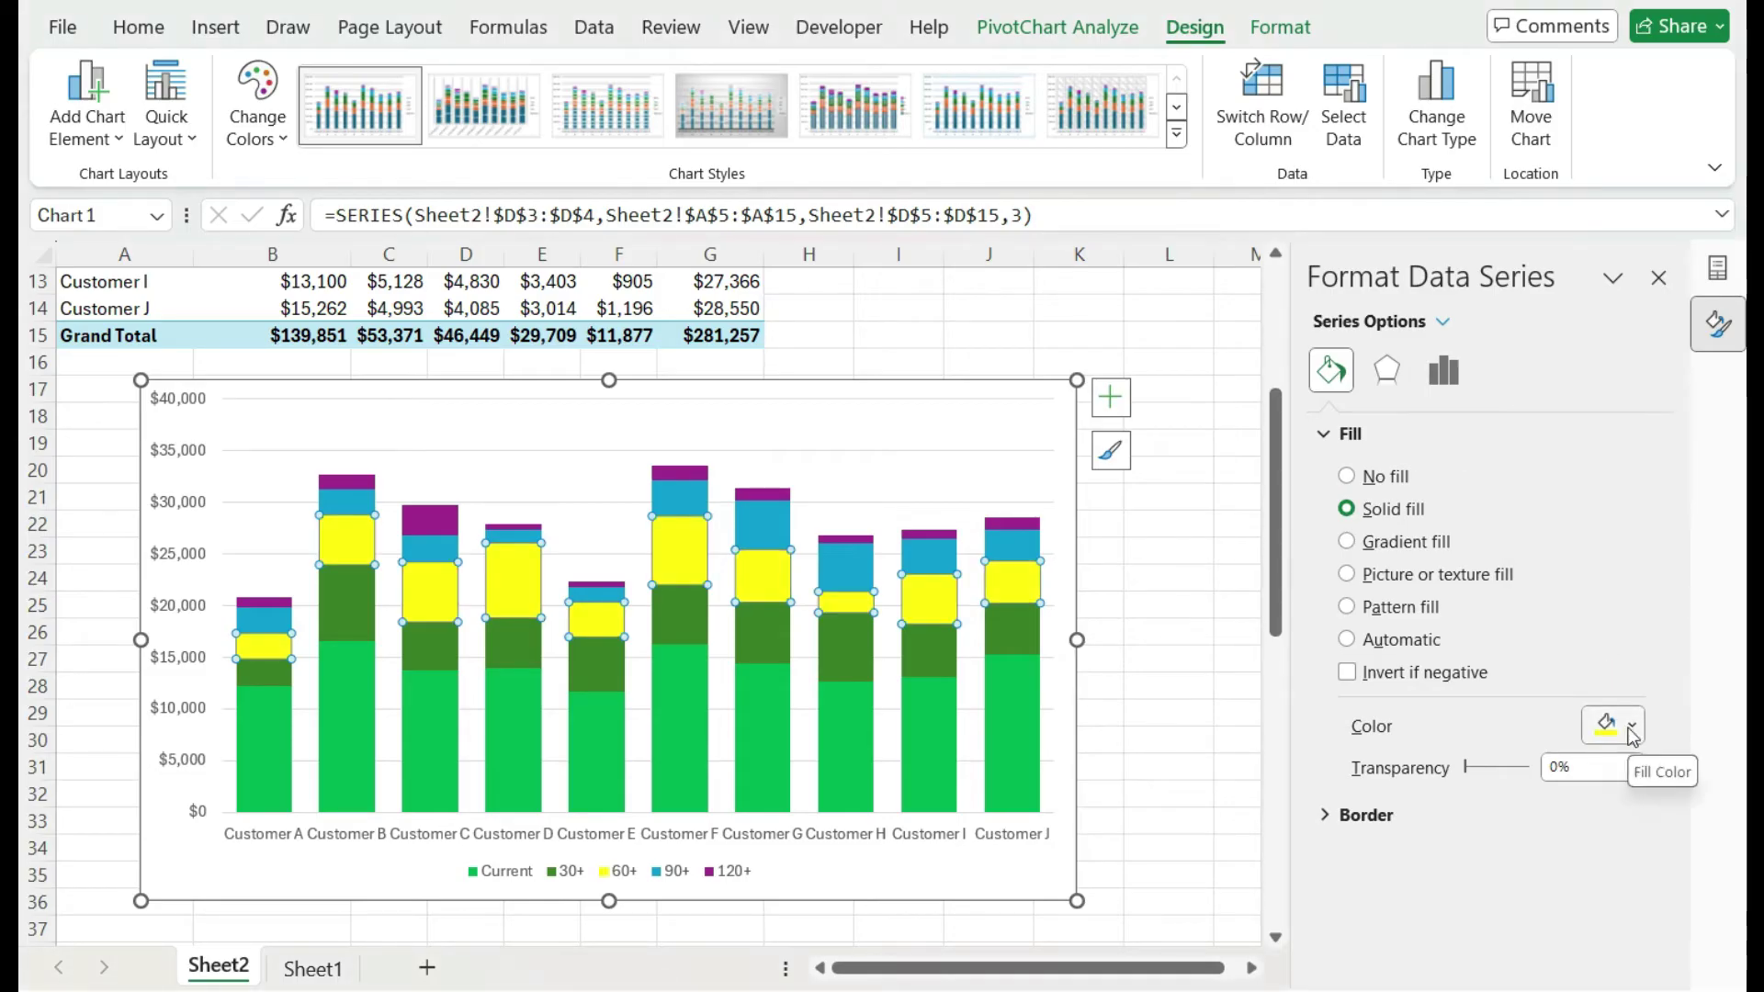
{"action": "left_click", "coordinate": [1631, 728]}
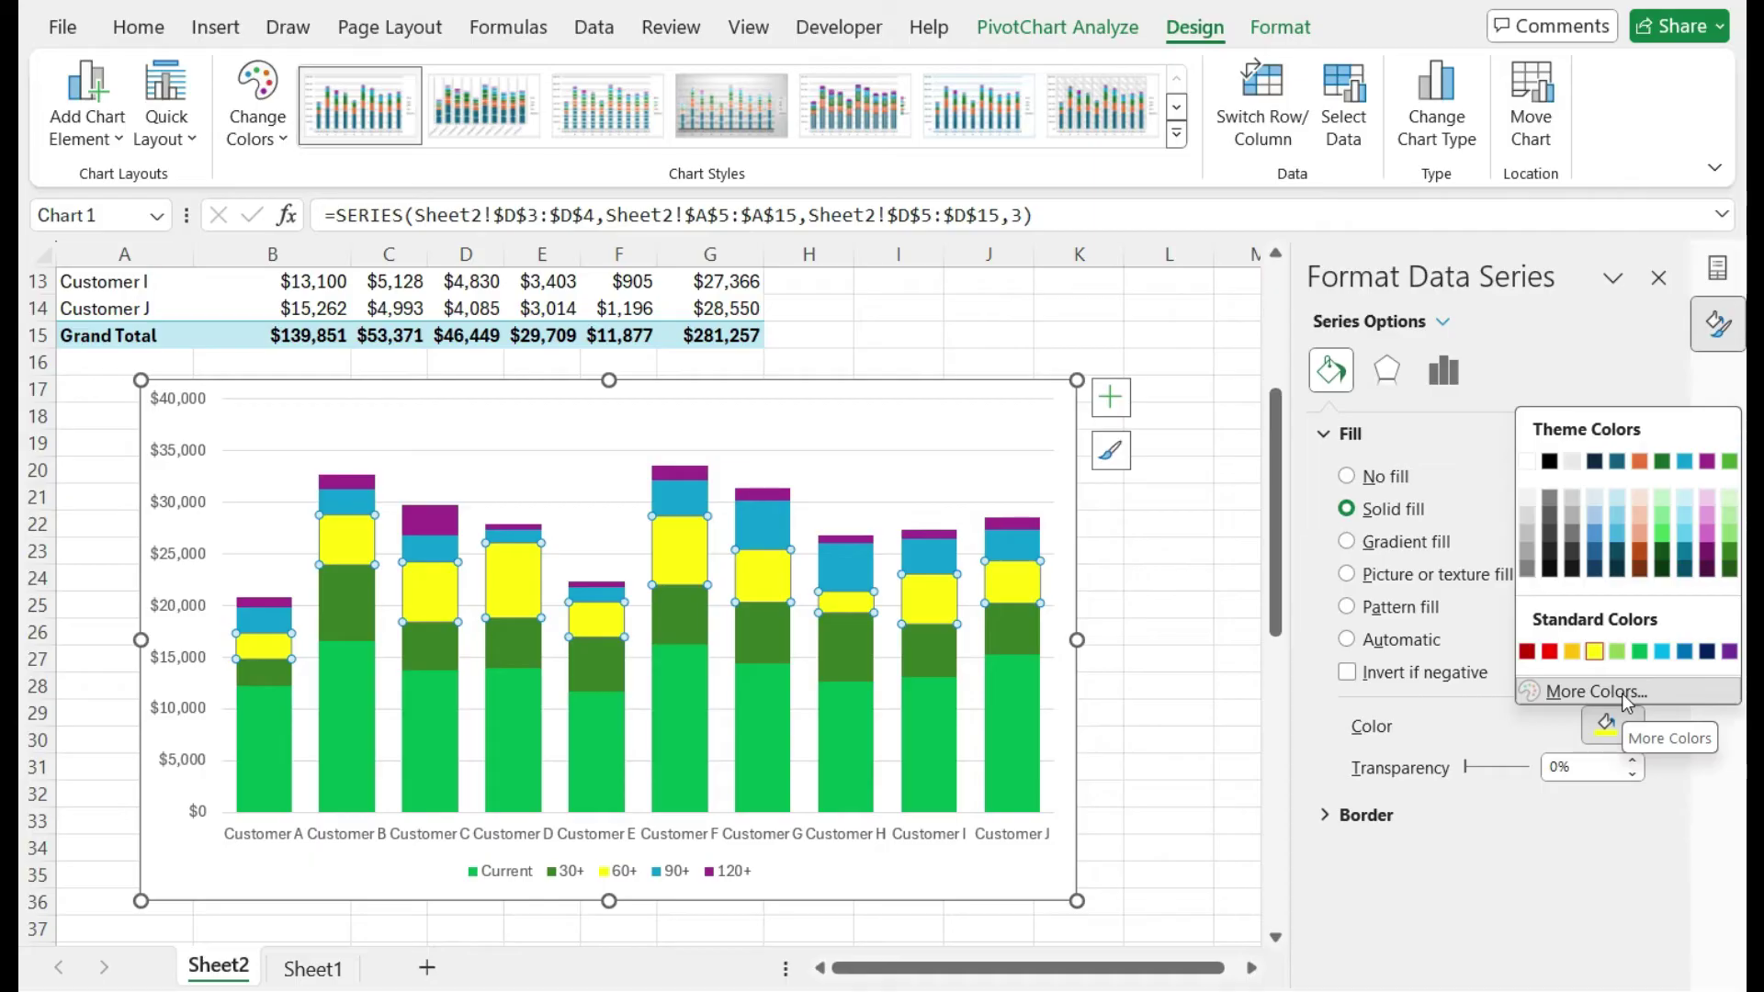
{"action": "left_click", "coordinate": [1623, 692]}
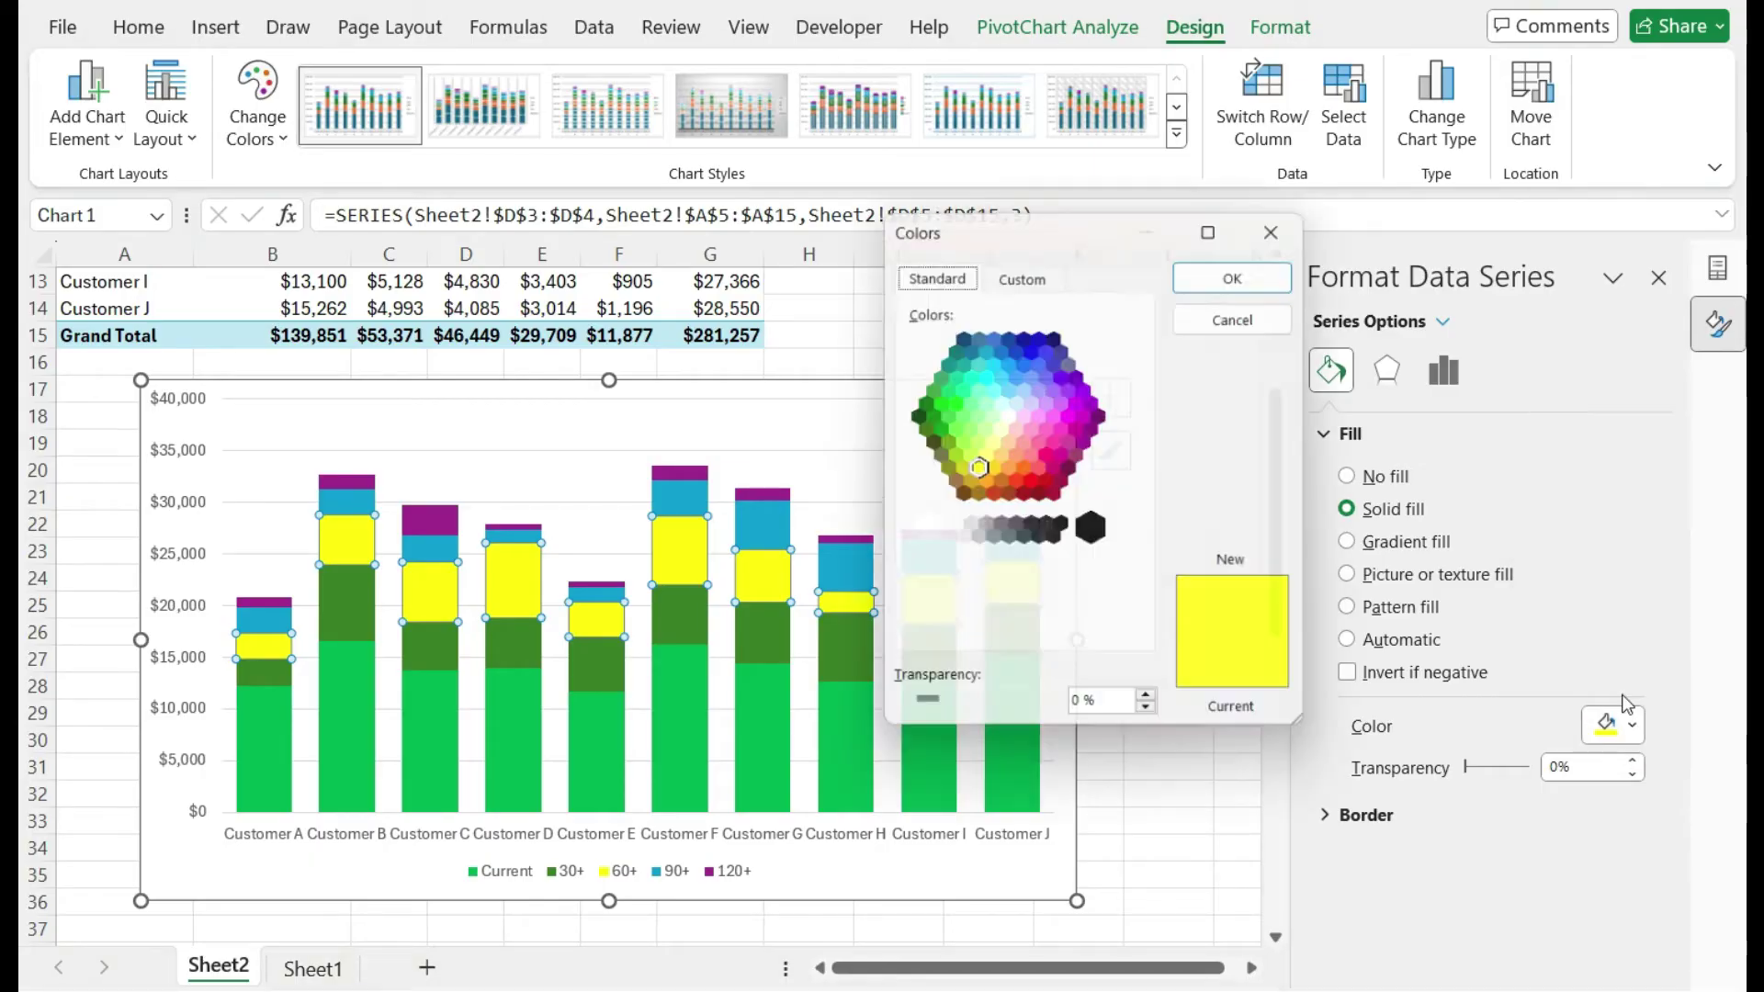
{"action": "left_click", "coordinate": [987, 456]}
{"action": "left_click", "coordinate": [993, 445]}
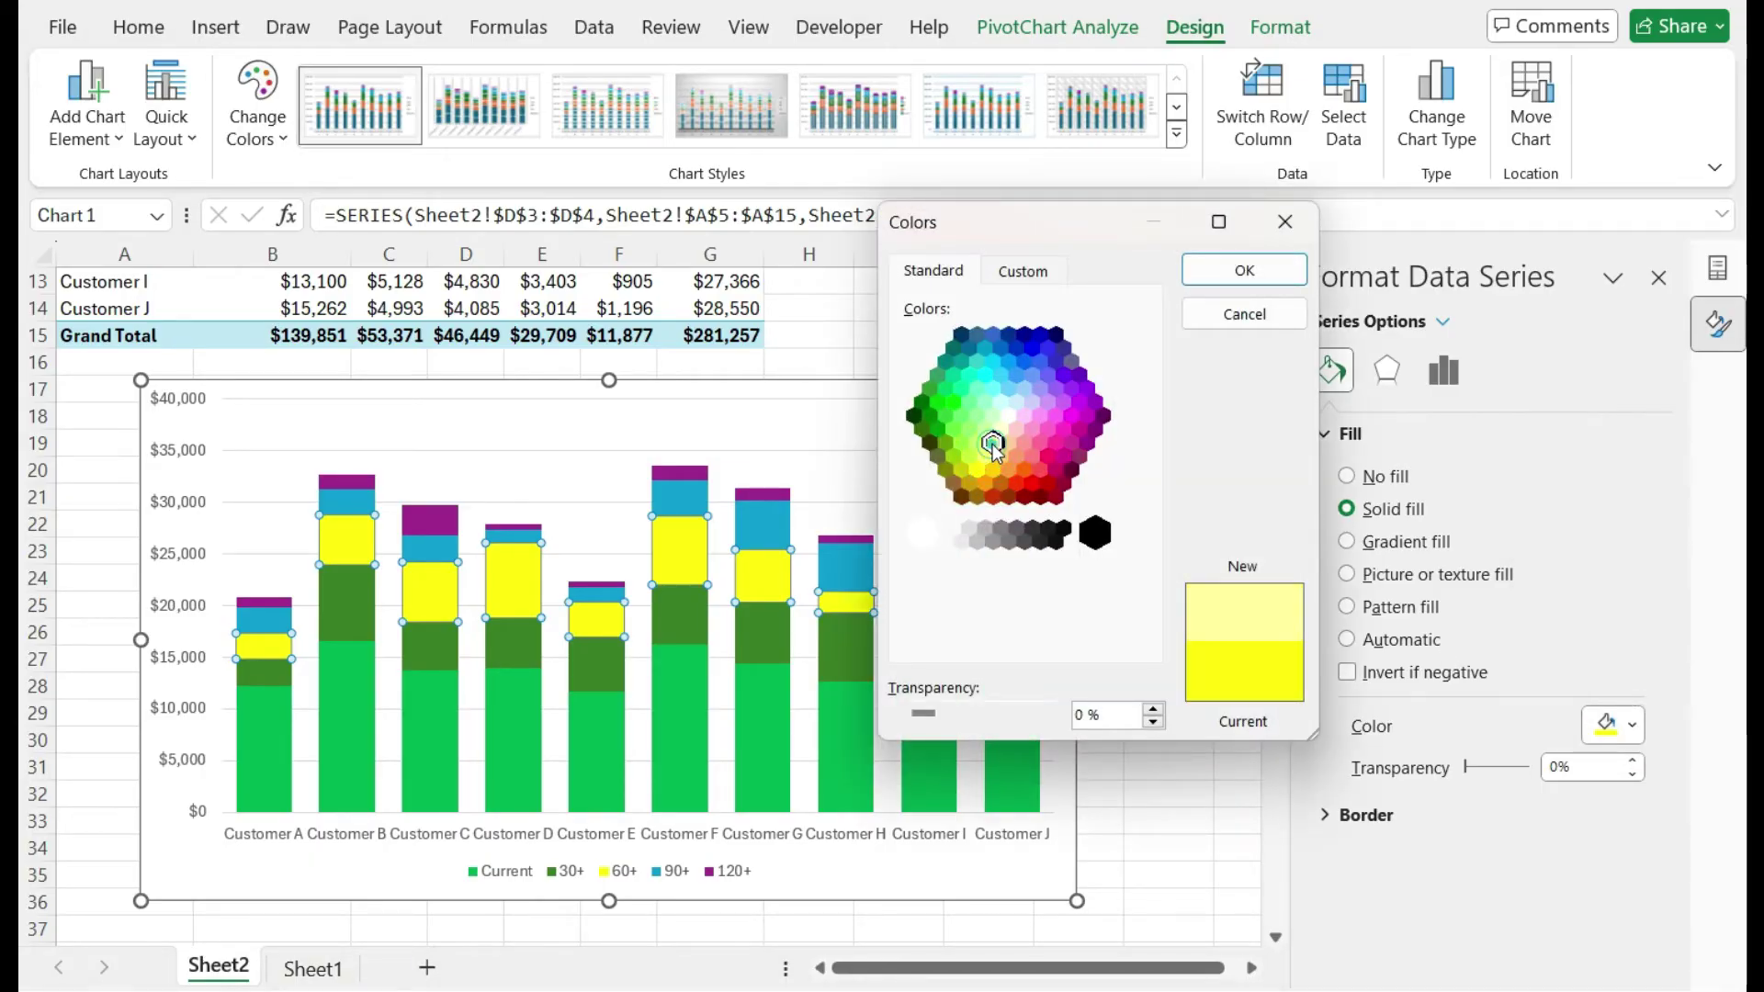
{"action": "left_click", "coordinate": [1242, 266]}
{"action": "left_click", "coordinate": [1132, 574]}
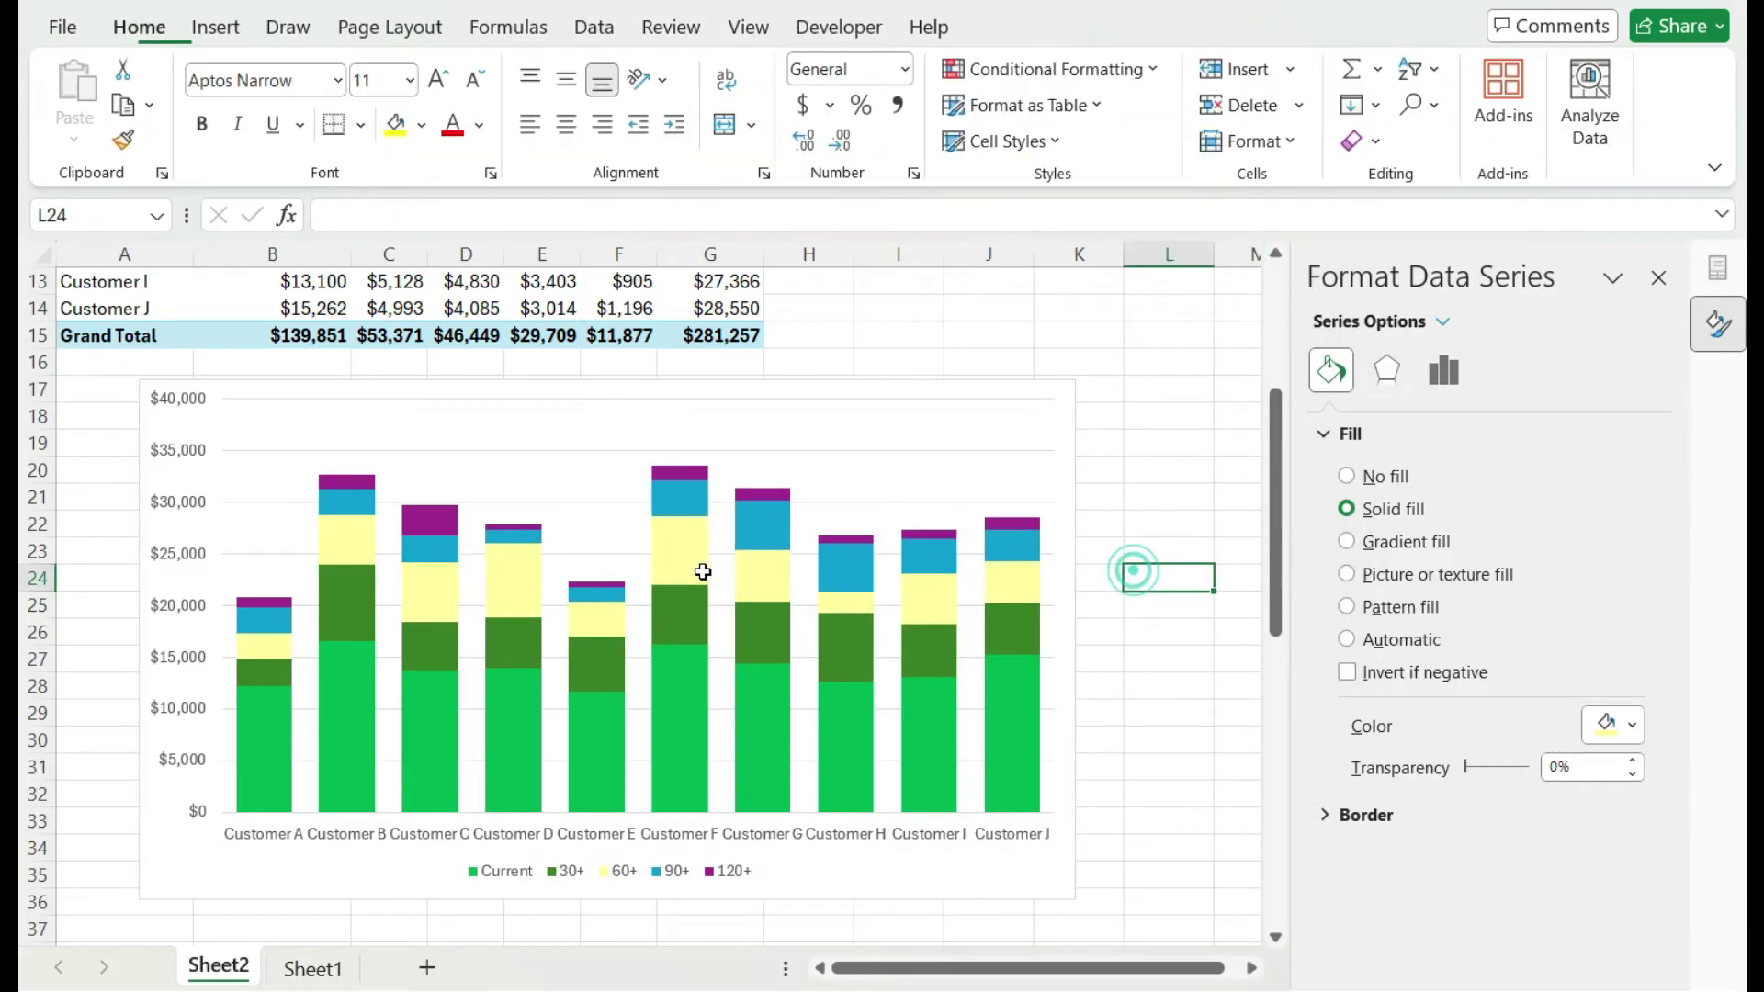
Step: Add a solid light grey 0.75 pt border to the 60+ series
{"action": "mouse_move", "coordinate": [697, 575]}
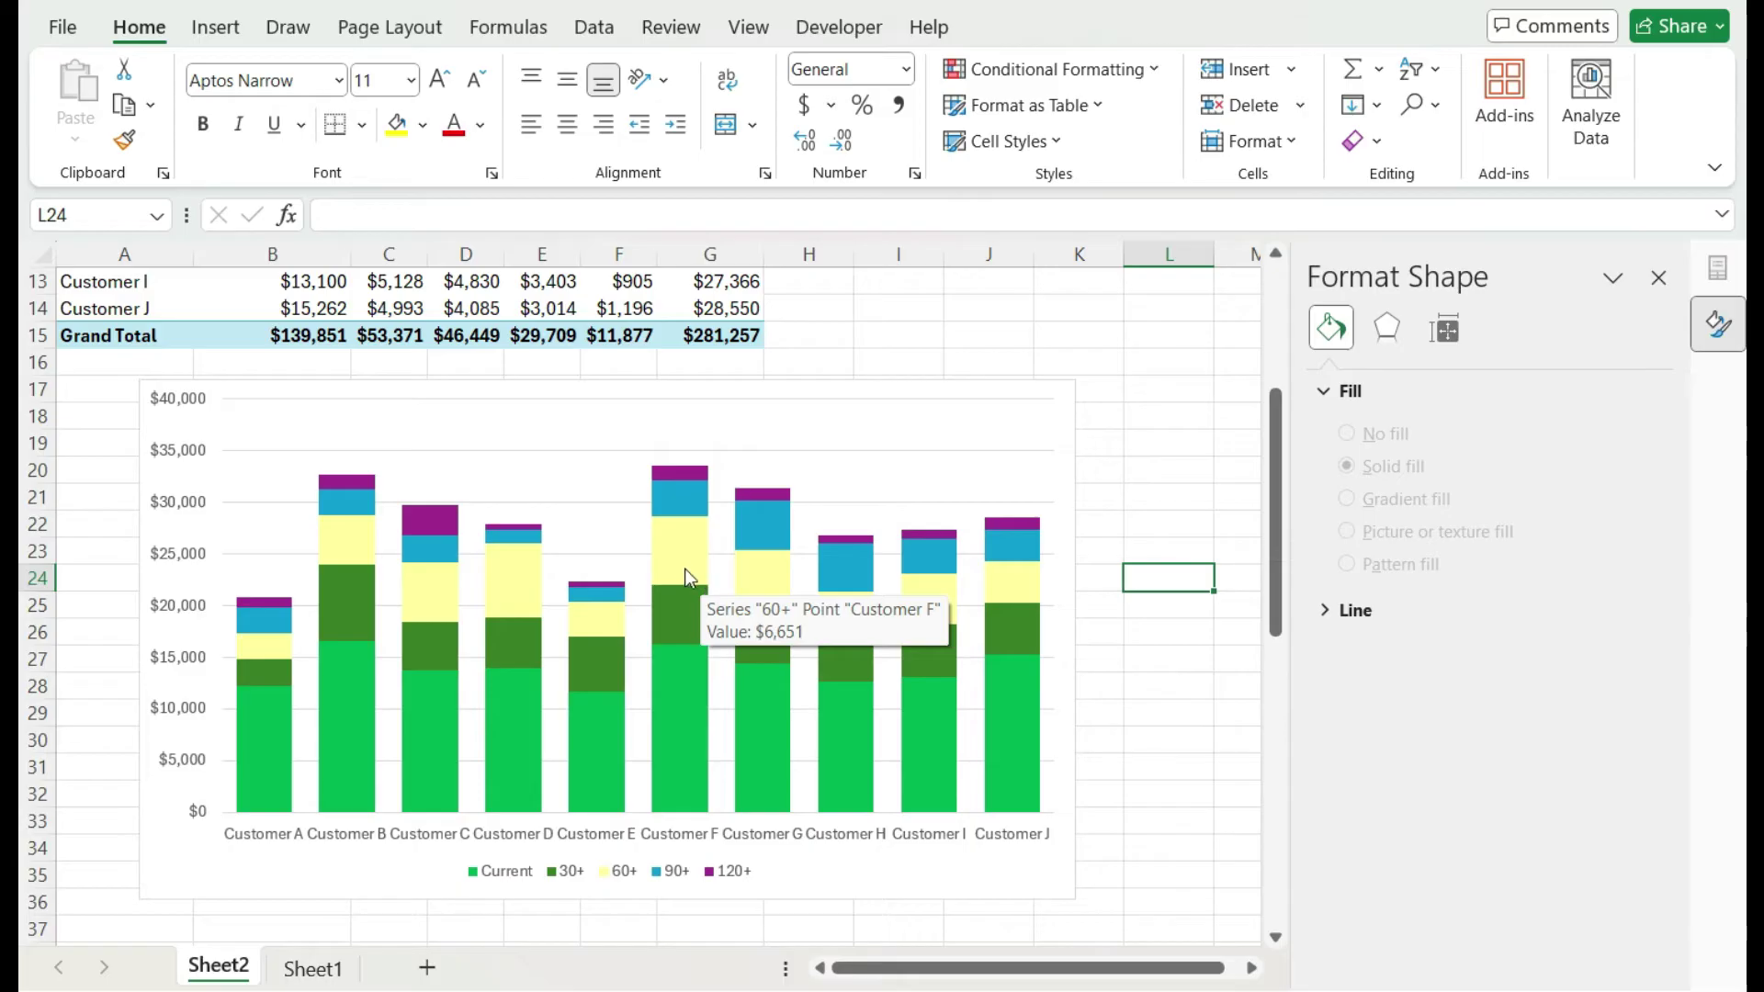
{"action": "left_click", "coordinate": [686, 565]}
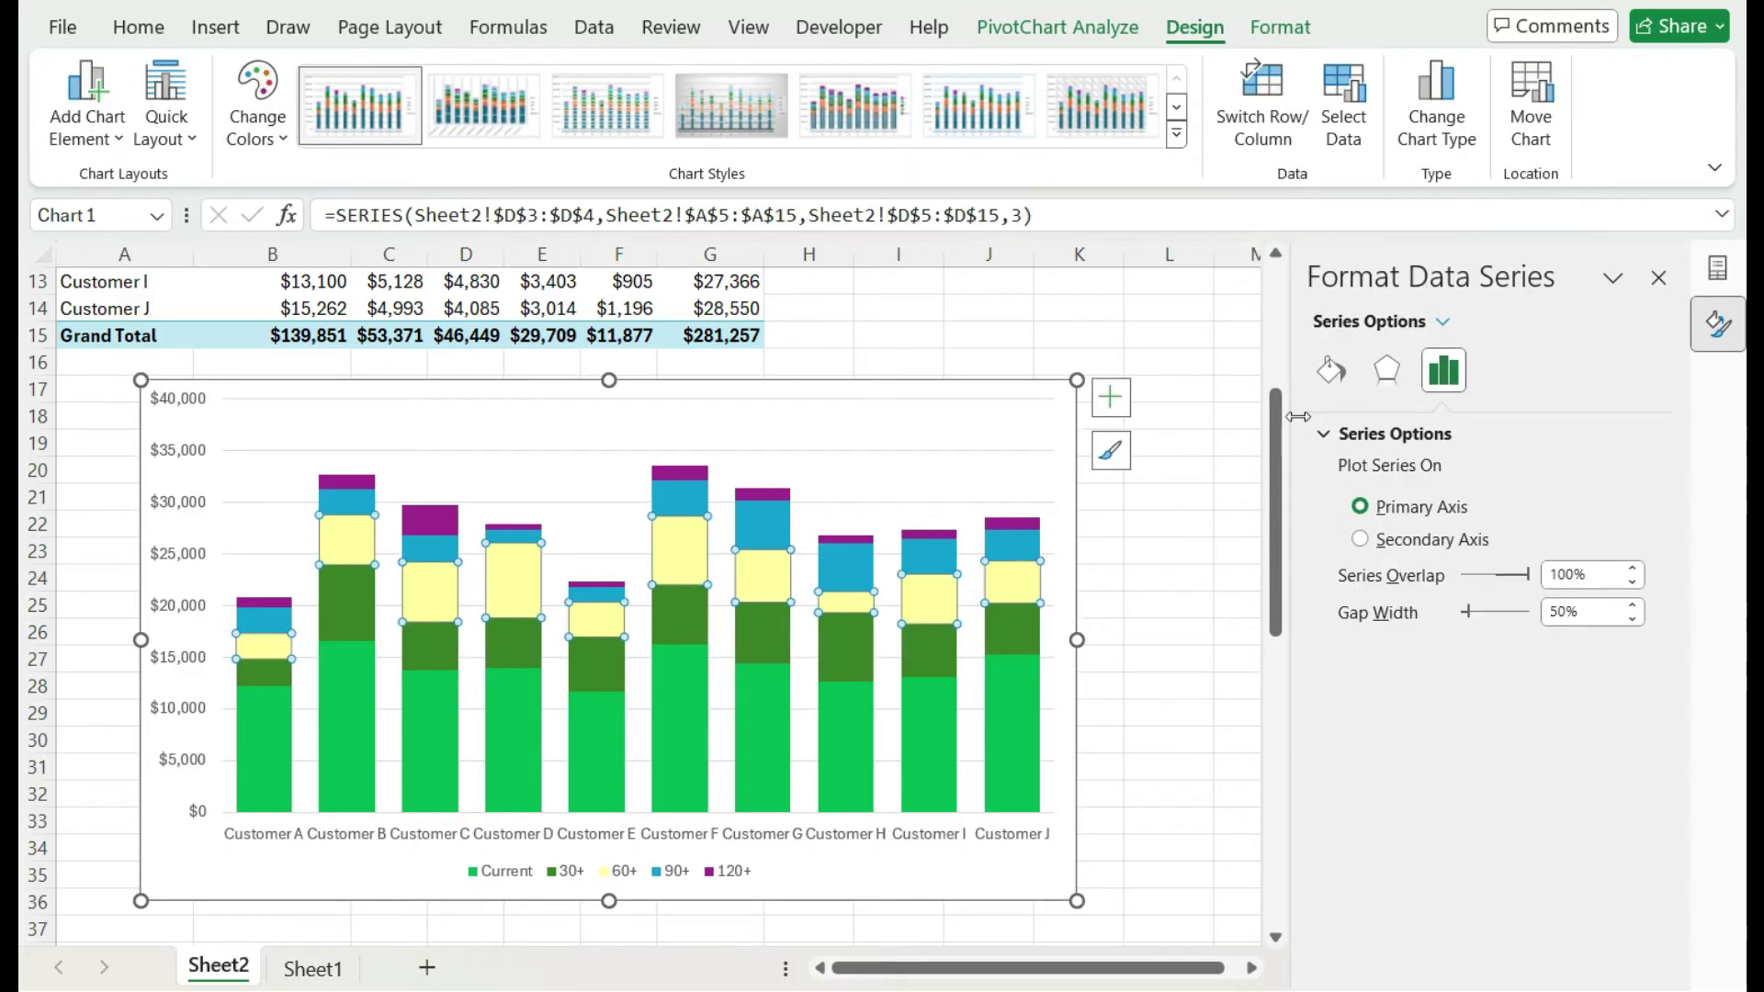
{"action": "left_click", "coordinate": [1331, 370]}
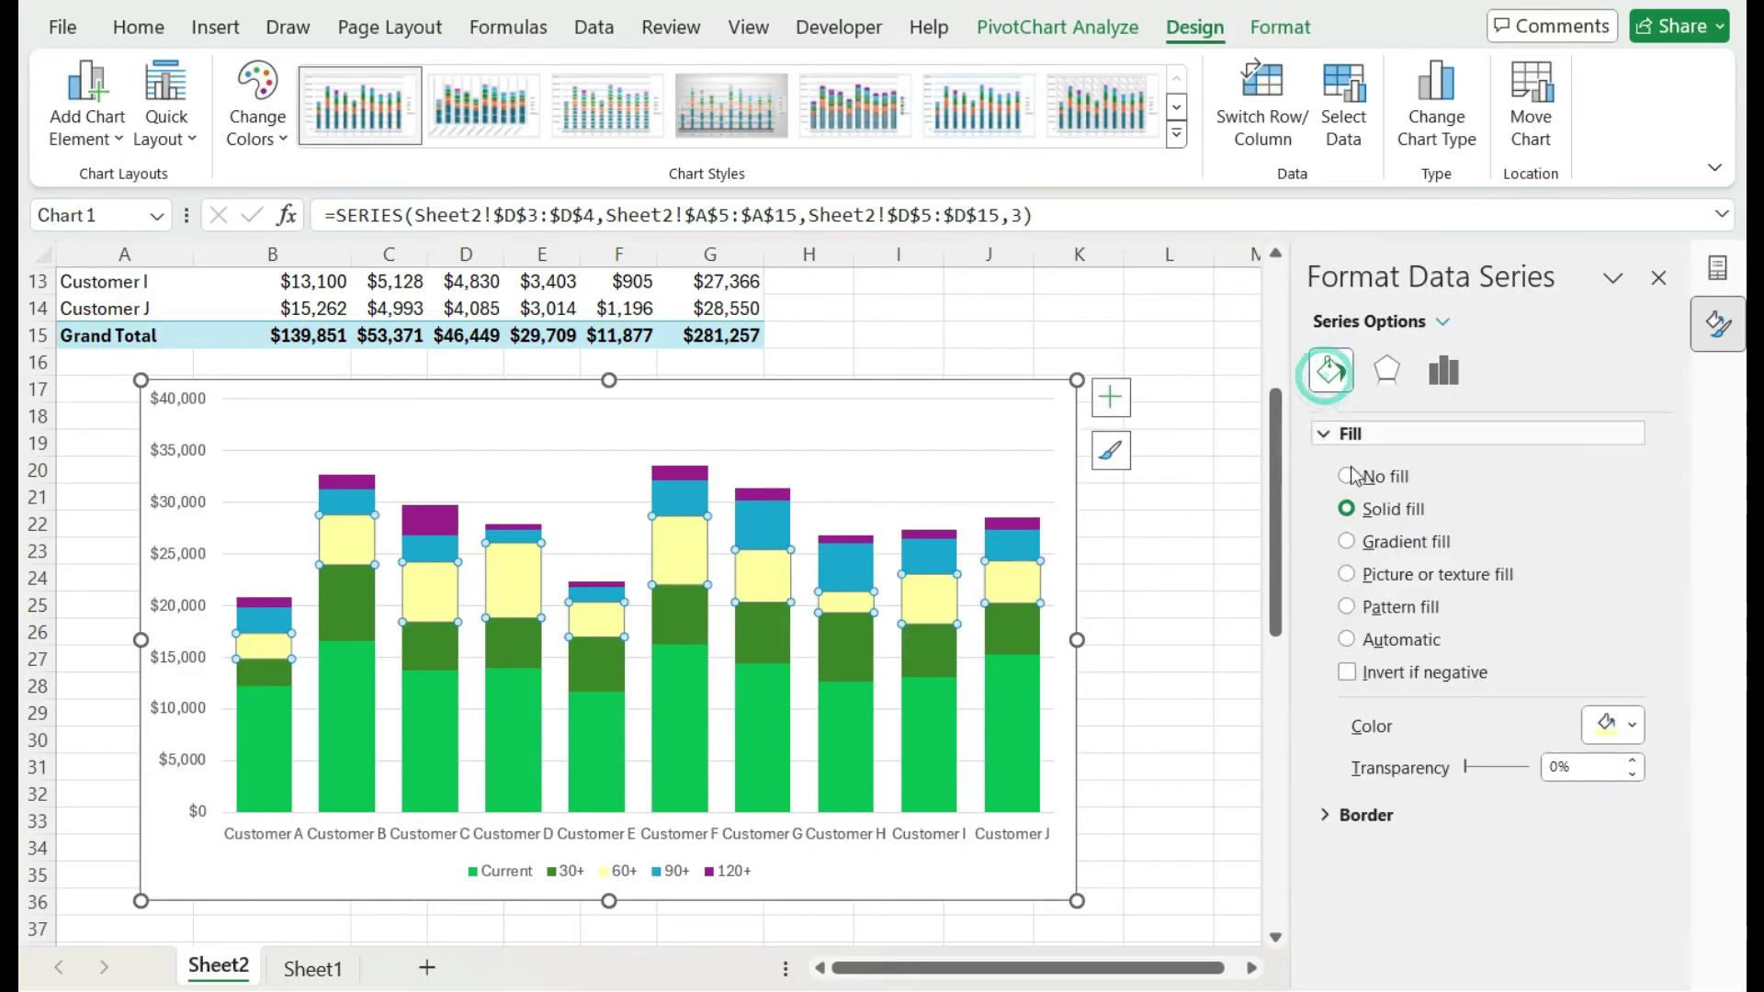
{"action": "left_click", "coordinate": [1338, 813]}
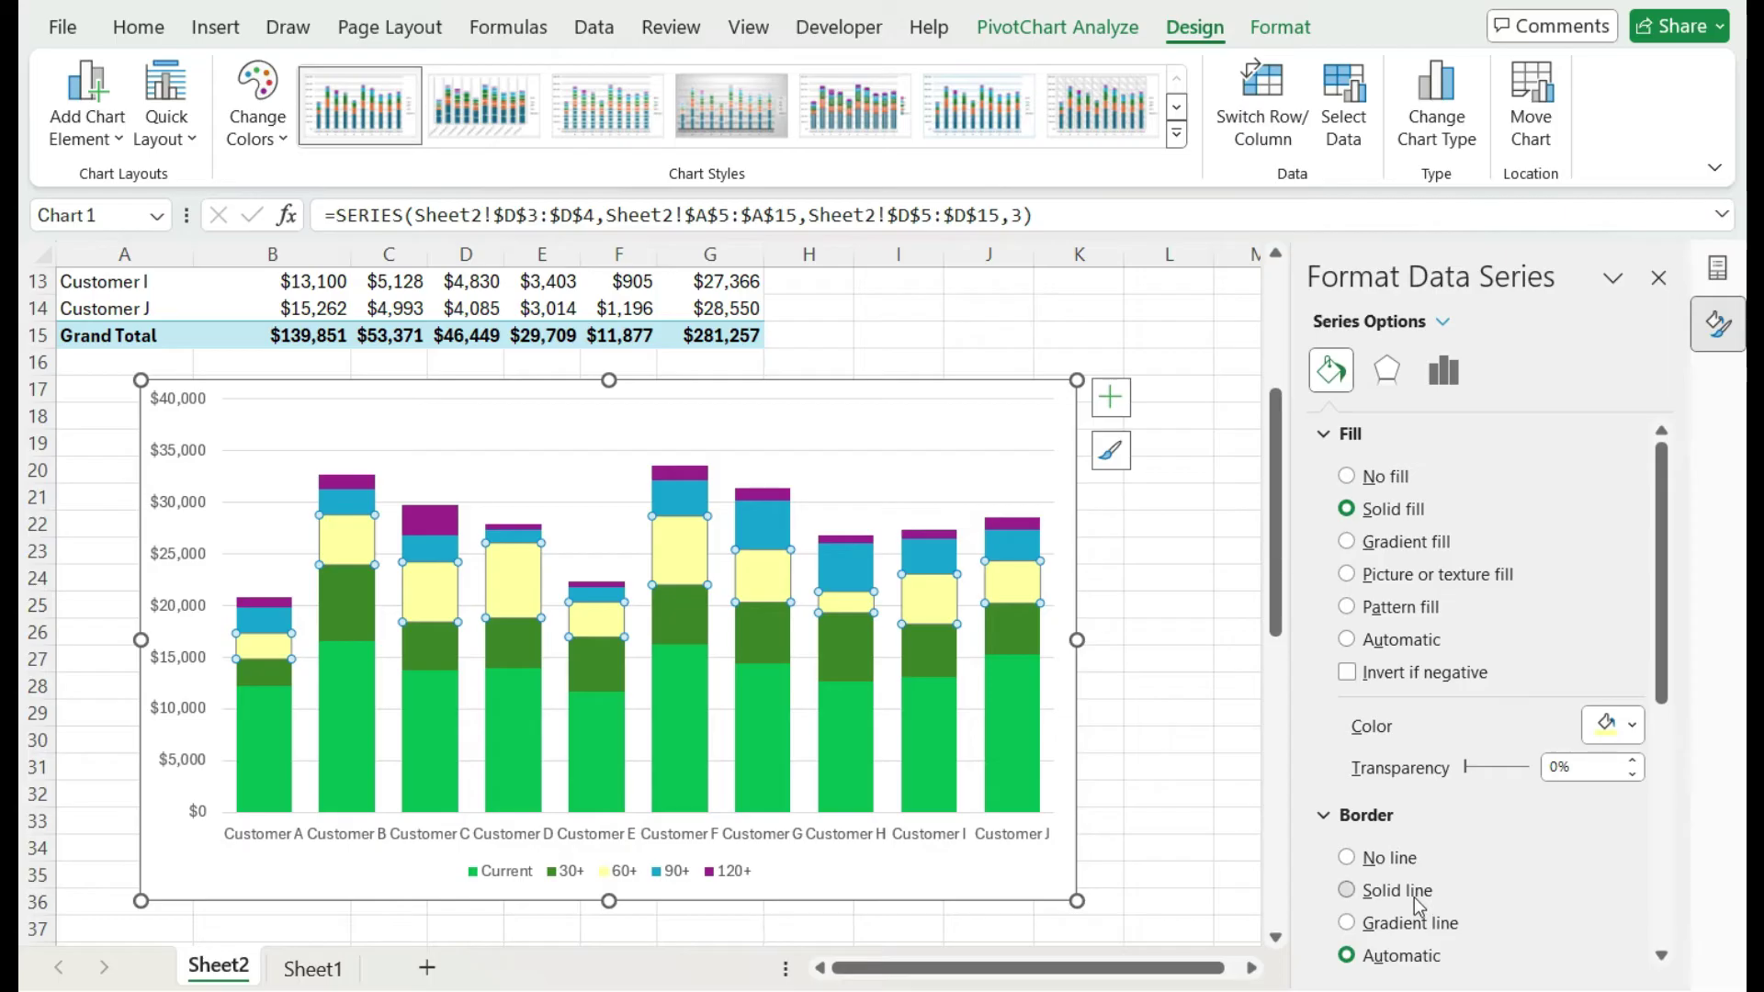
{"action": "left_click", "coordinate": [1416, 899]}
{"action": "scroll", "coordinate": [1563, 910], "scroll_direction": "down", "scroll_amount": 3}
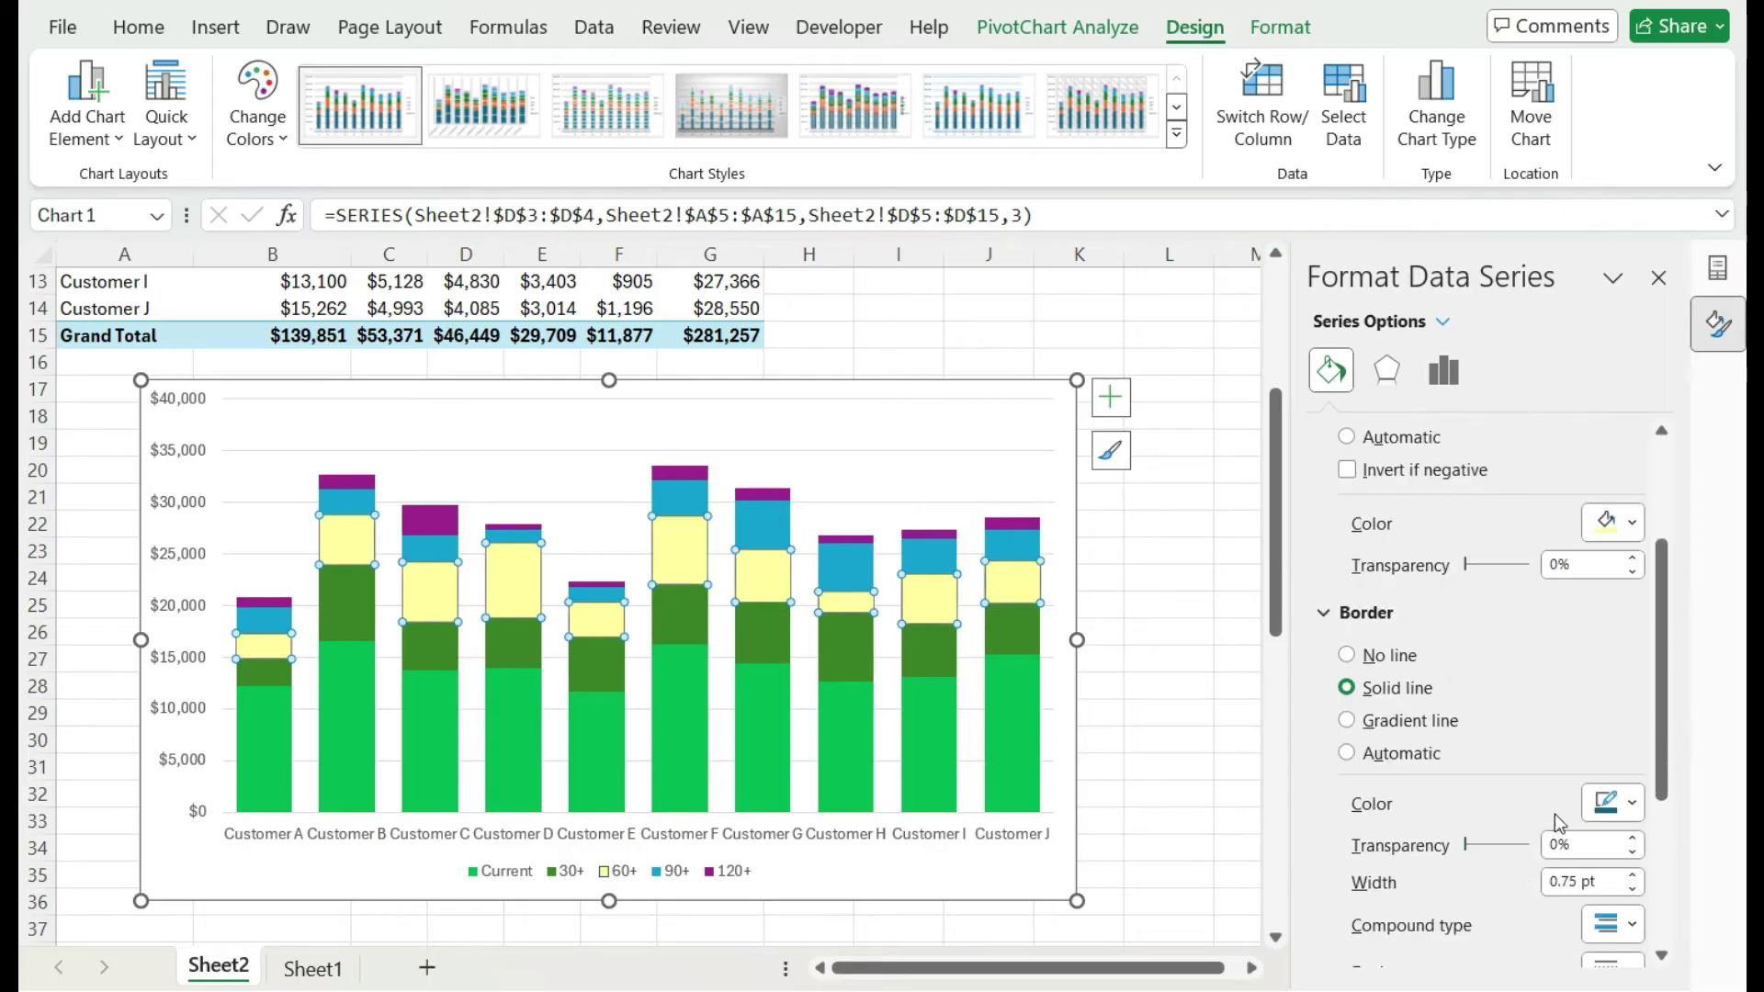
{"action": "left_click", "coordinate": [1604, 805]}
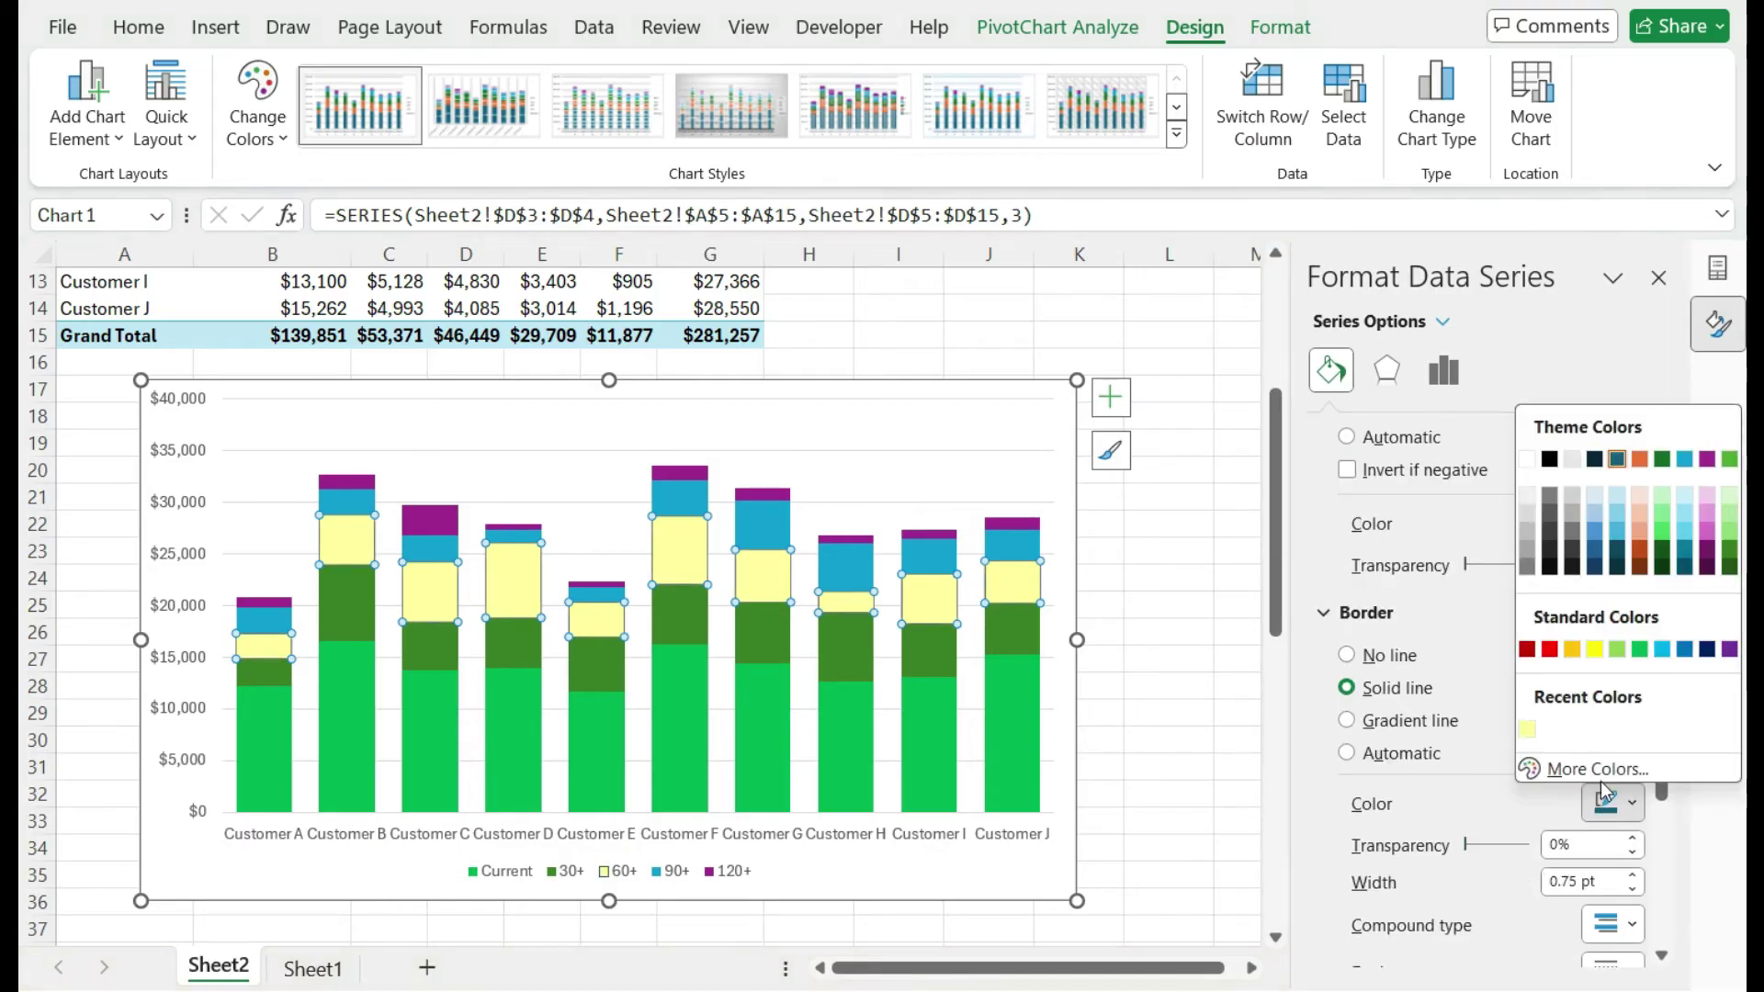
{"action": "left_click", "coordinate": [1526, 528]}
{"action": "left_click", "coordinate": [1114, 670]}
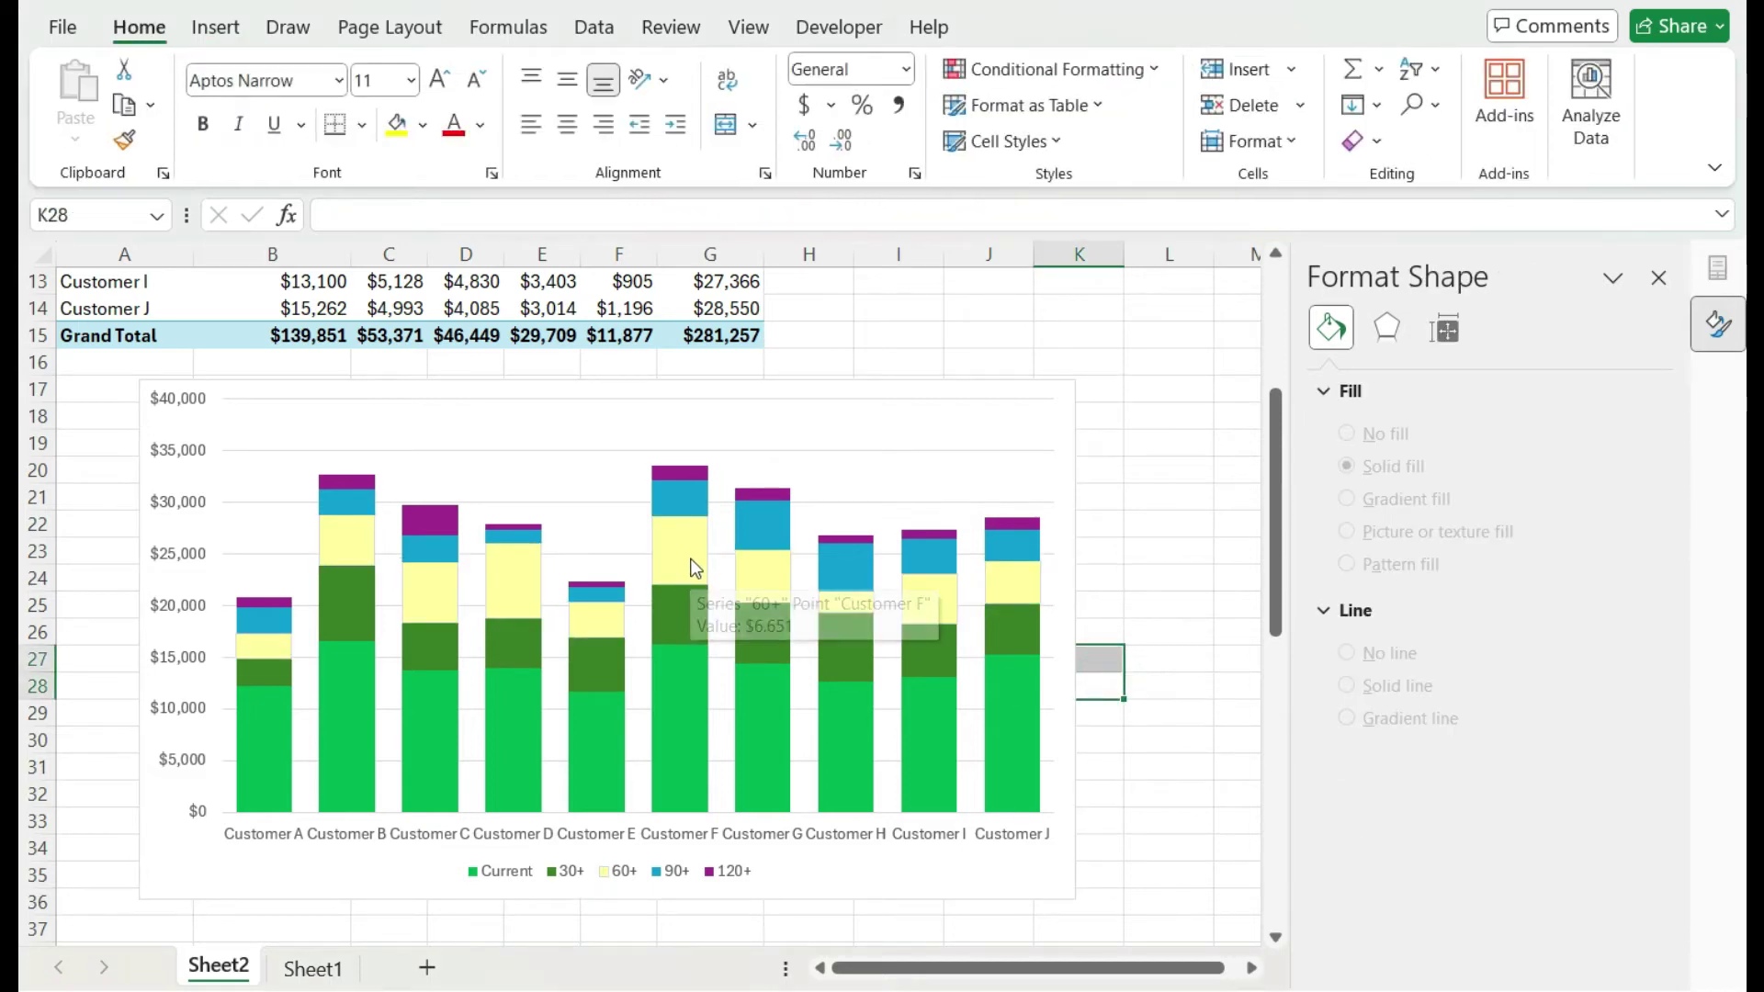
{"action": "left_click", "coordinate": [680, 500]}
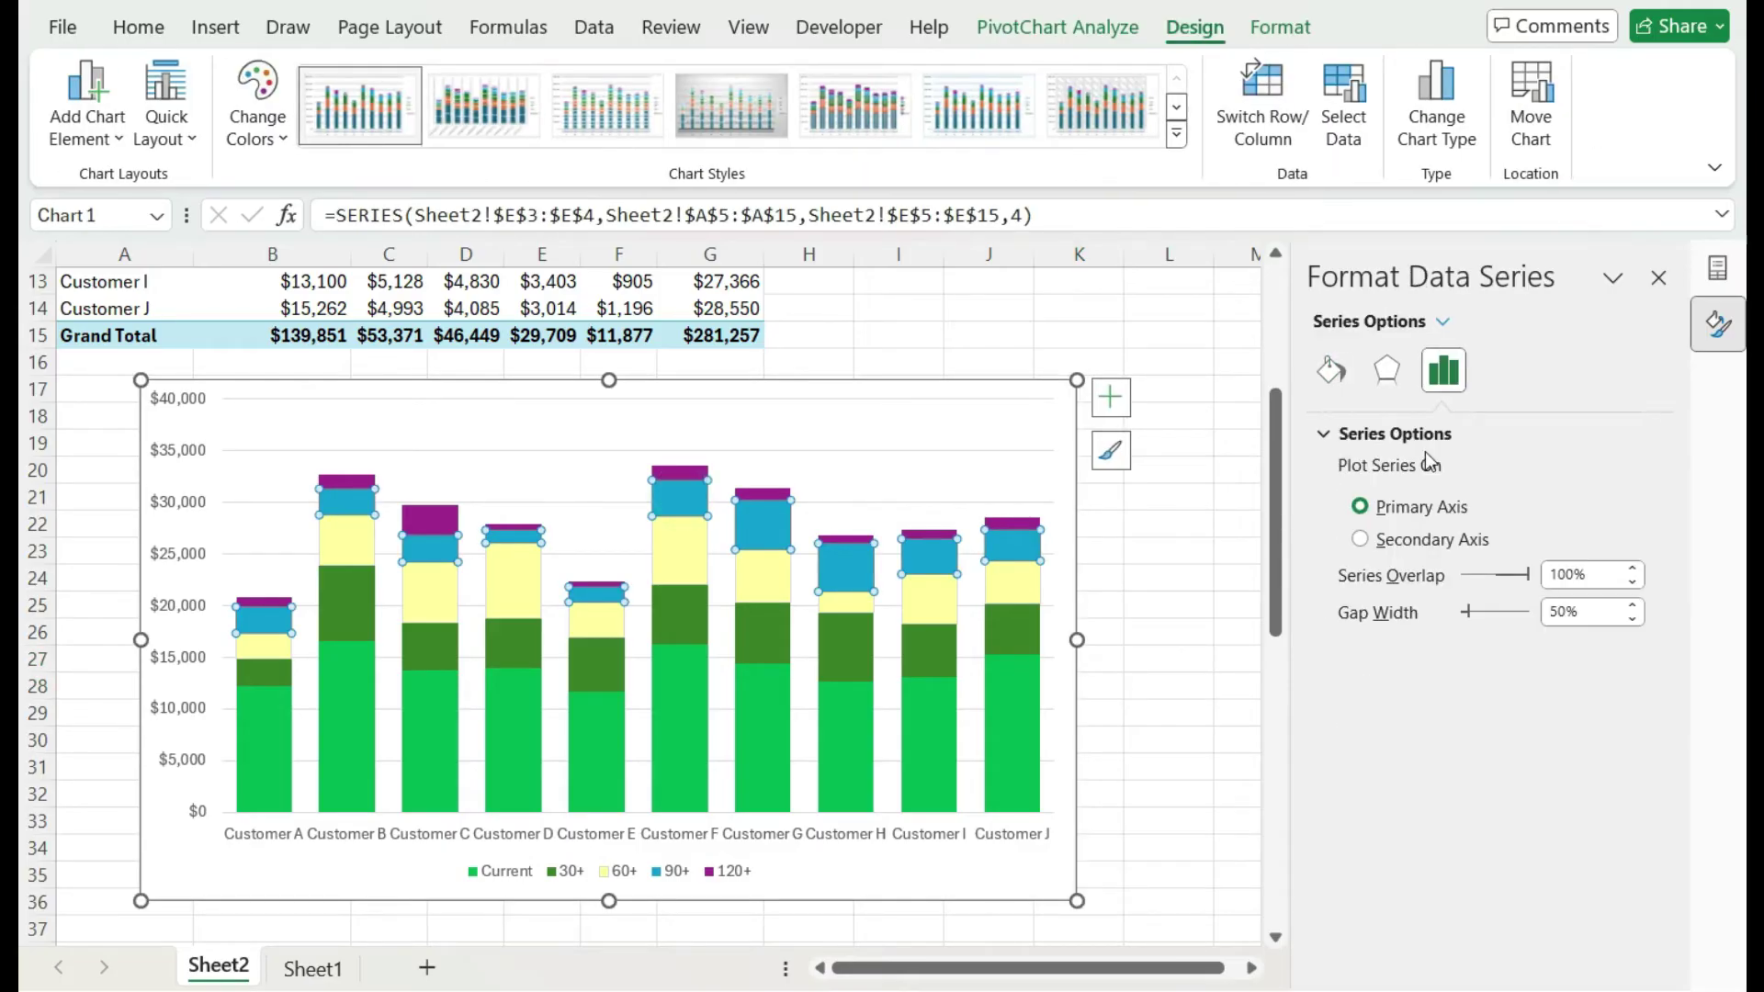
Step: Give the 90+ series a solid gold fill
{"action": "left_click", "coordinate": [1331, 371]}
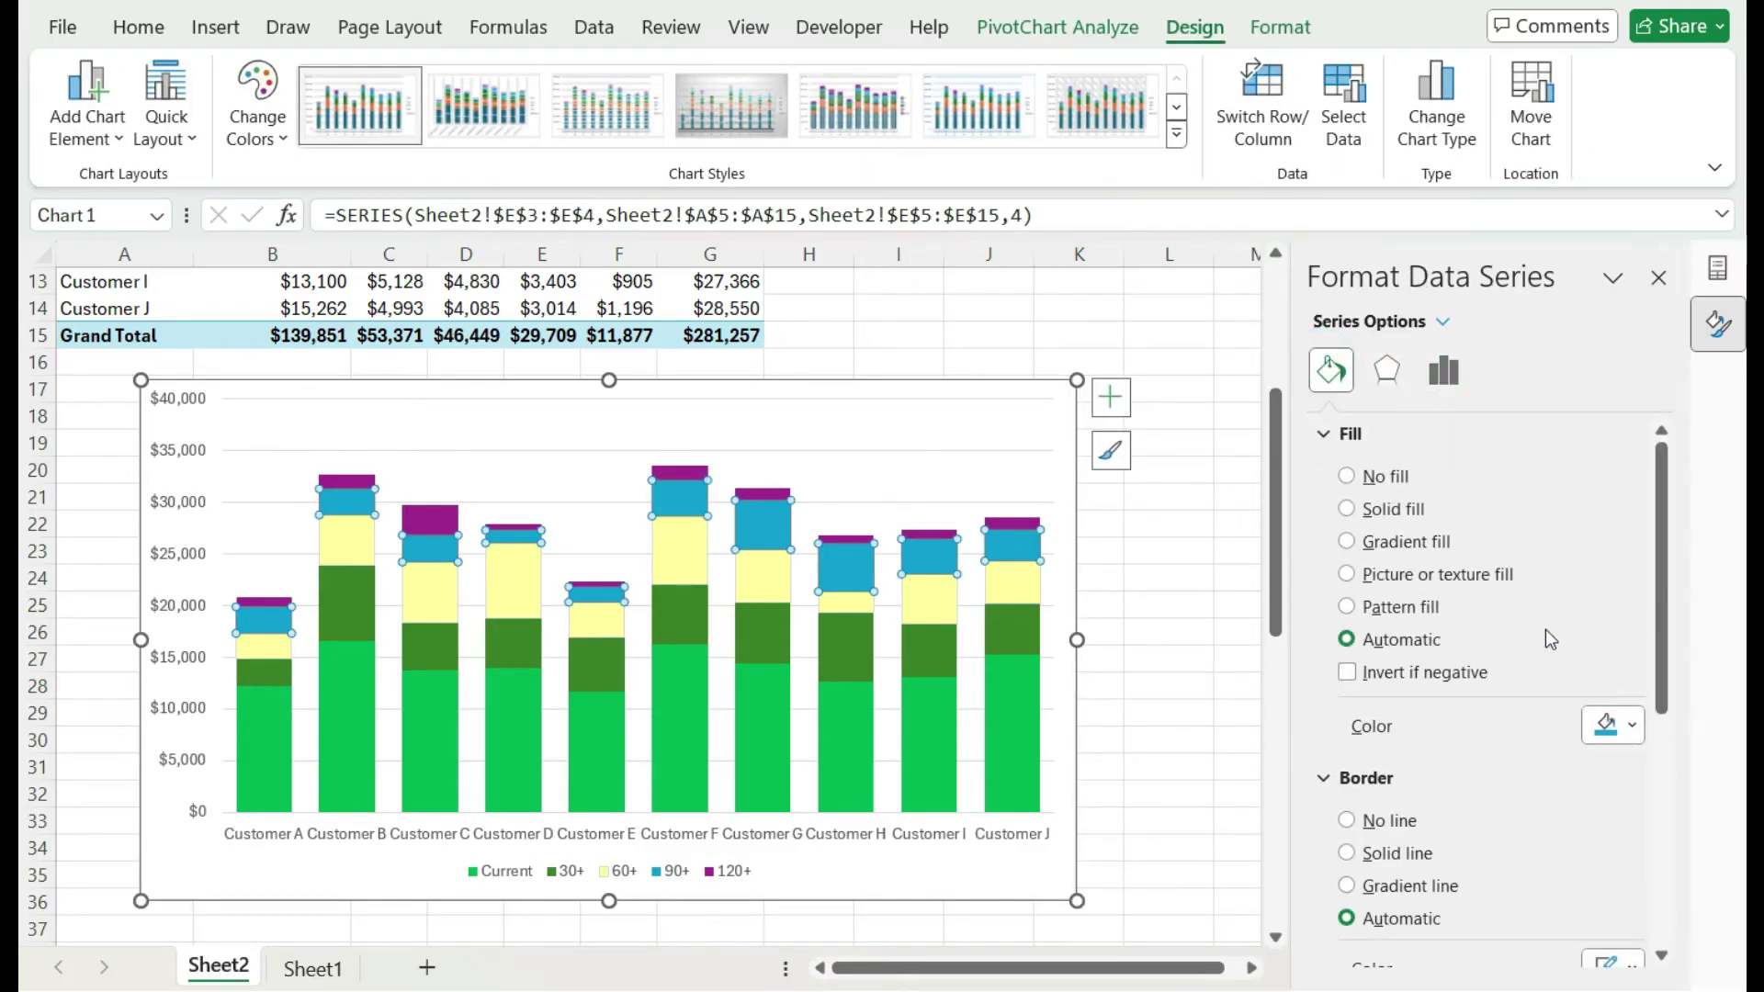
{"action": "left_click", "coordinate": [1397, 509]}
{"action": "left_click", "coordinate": [1629, 732]}
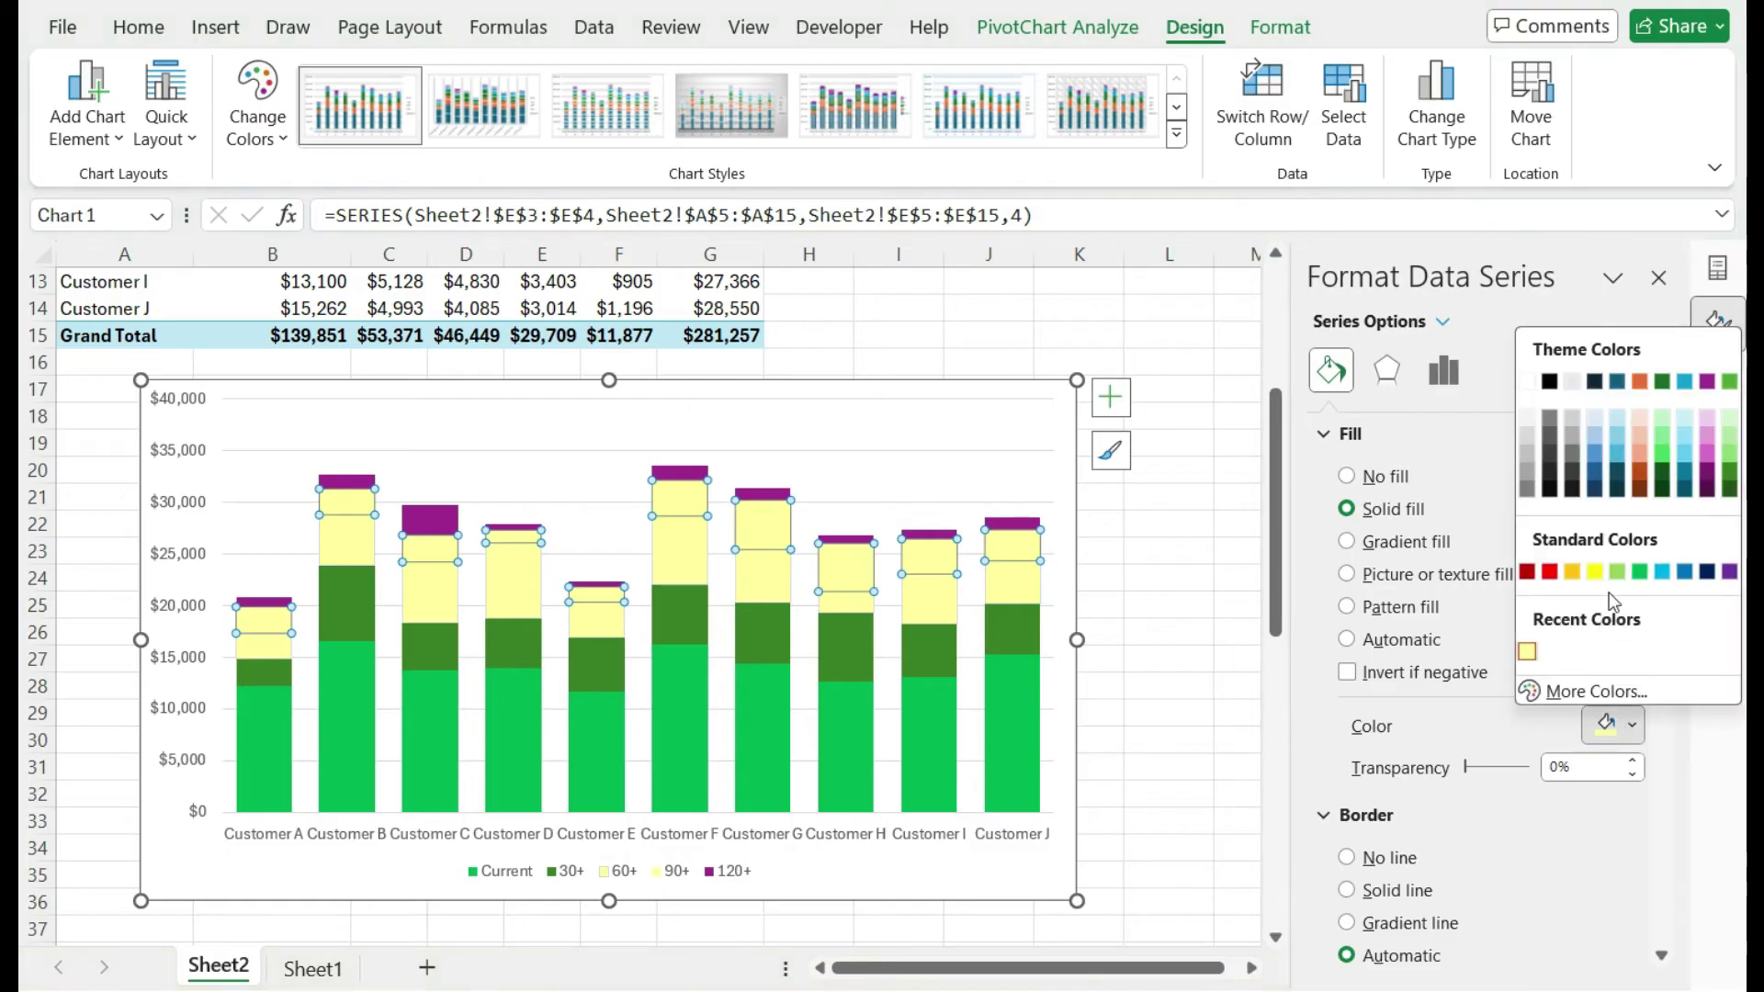
{"action": "left_click", "coordinate": [1636, 461]}
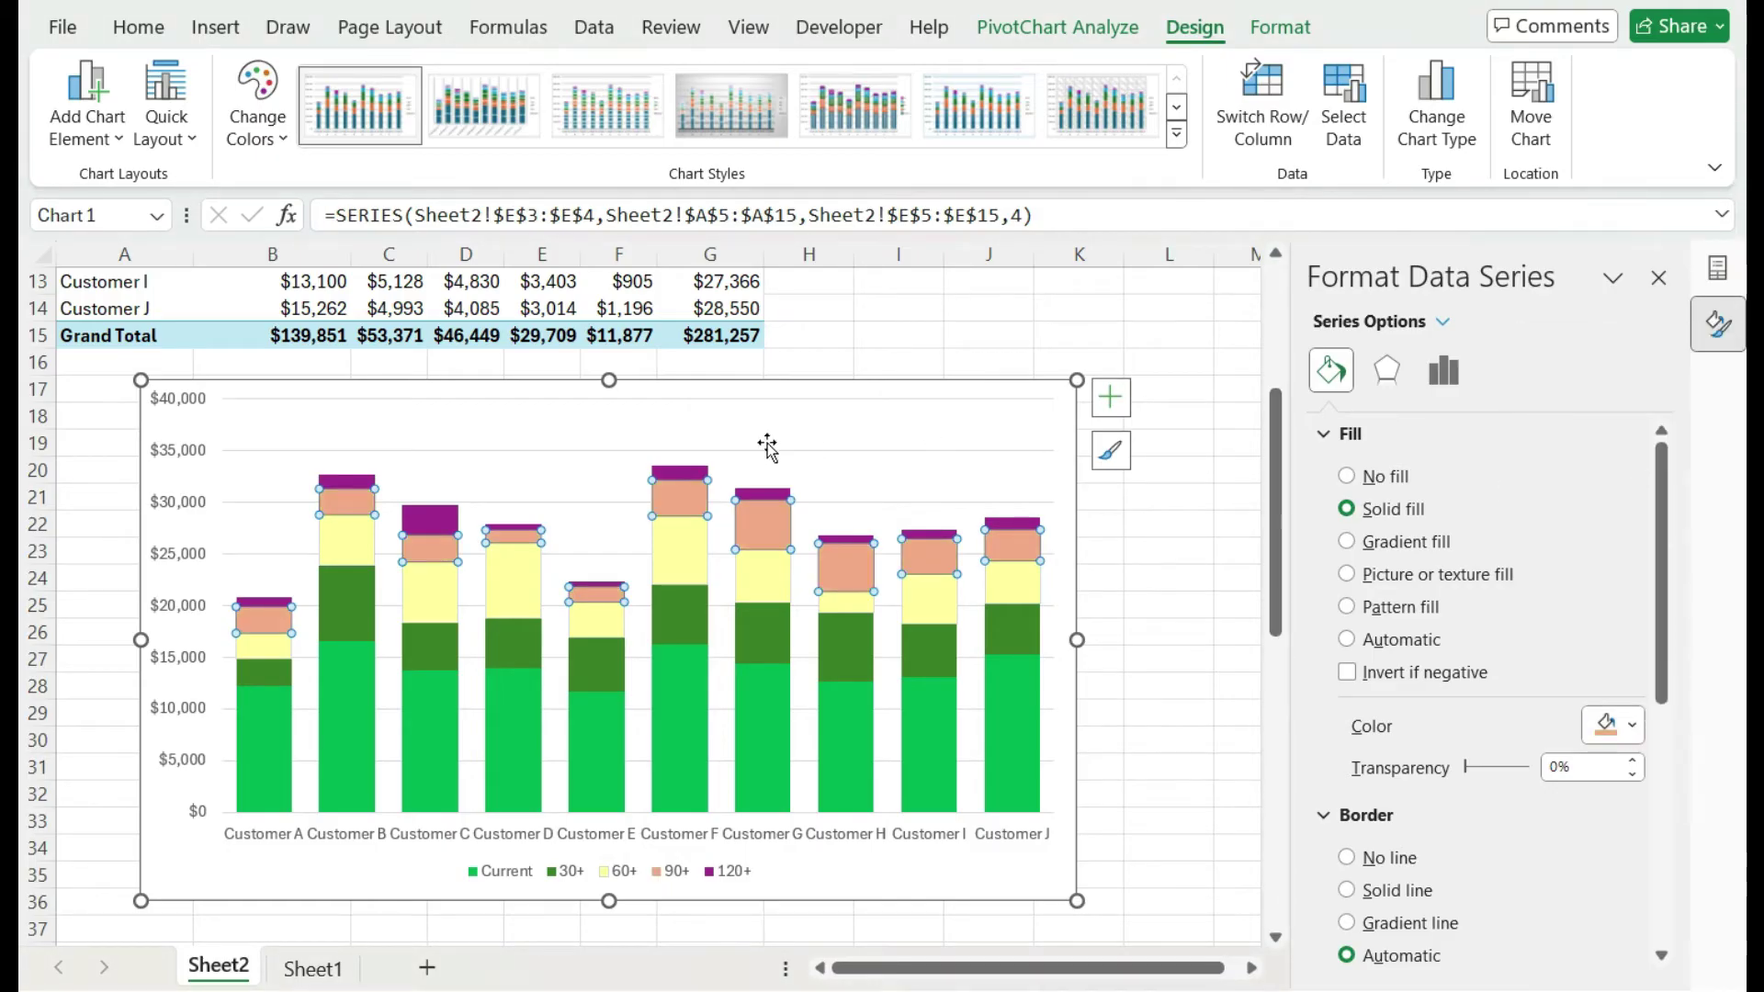
{"action": "left_click", "coordinate": [1622, 726]}
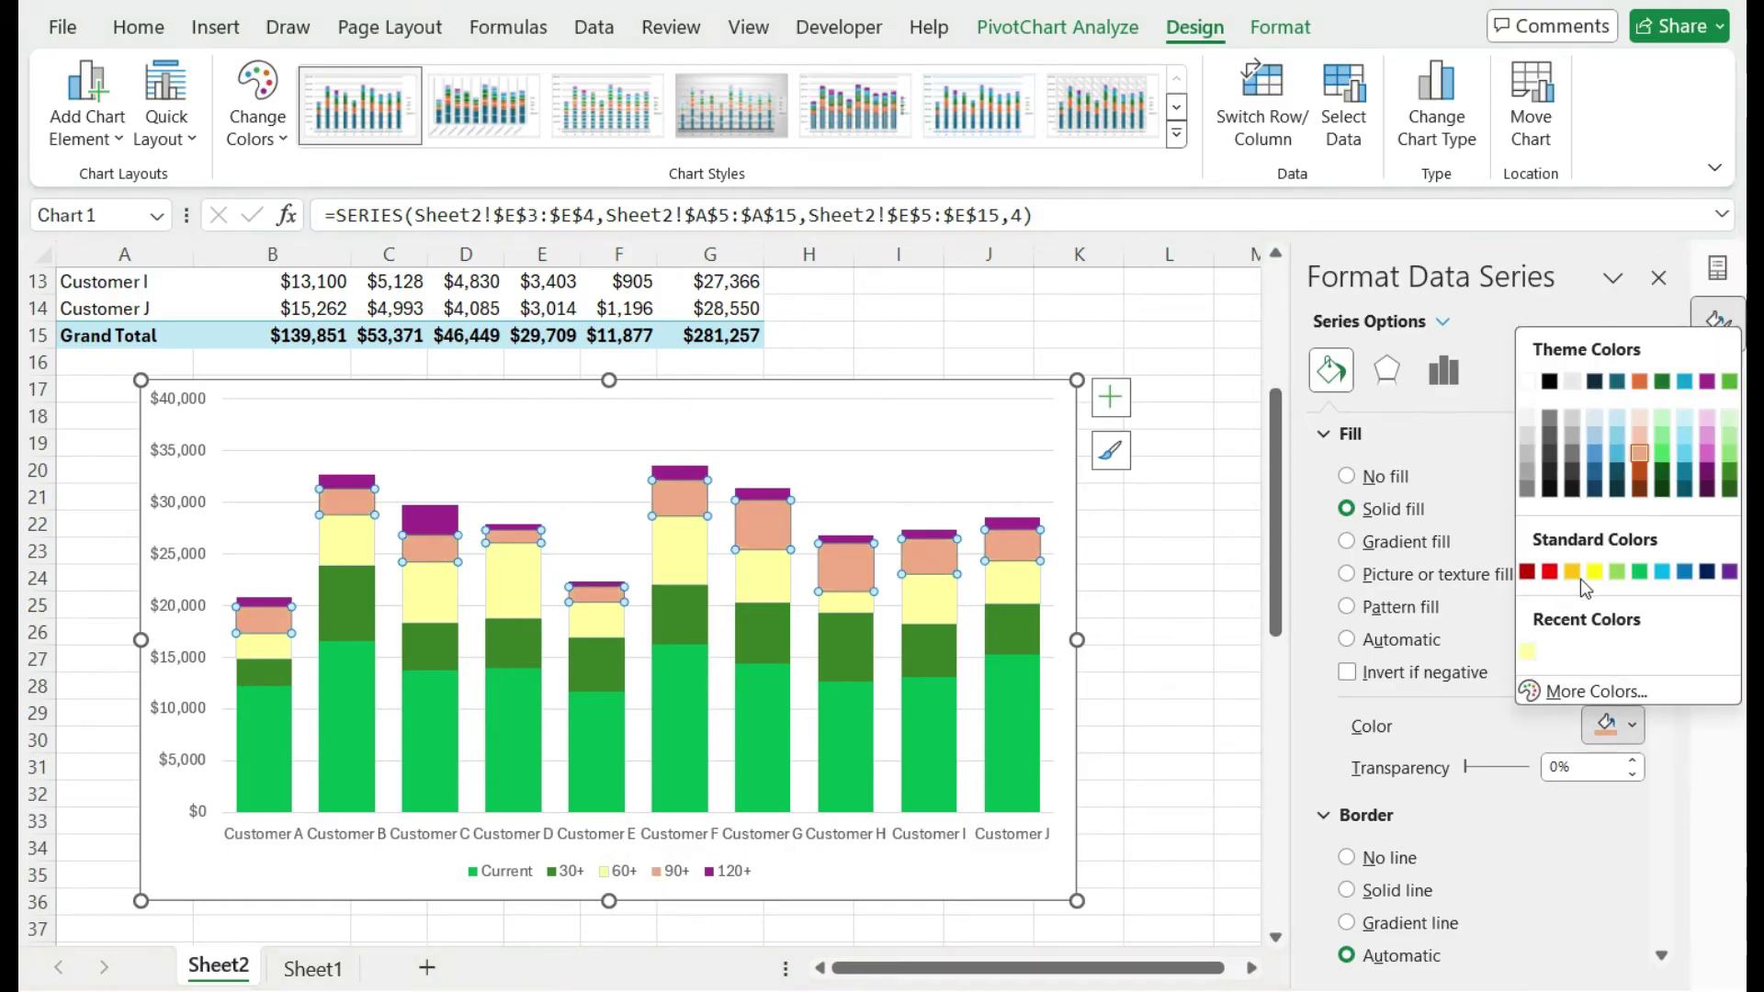
{"action": "left_click", "coordinate": [1573, 572]}
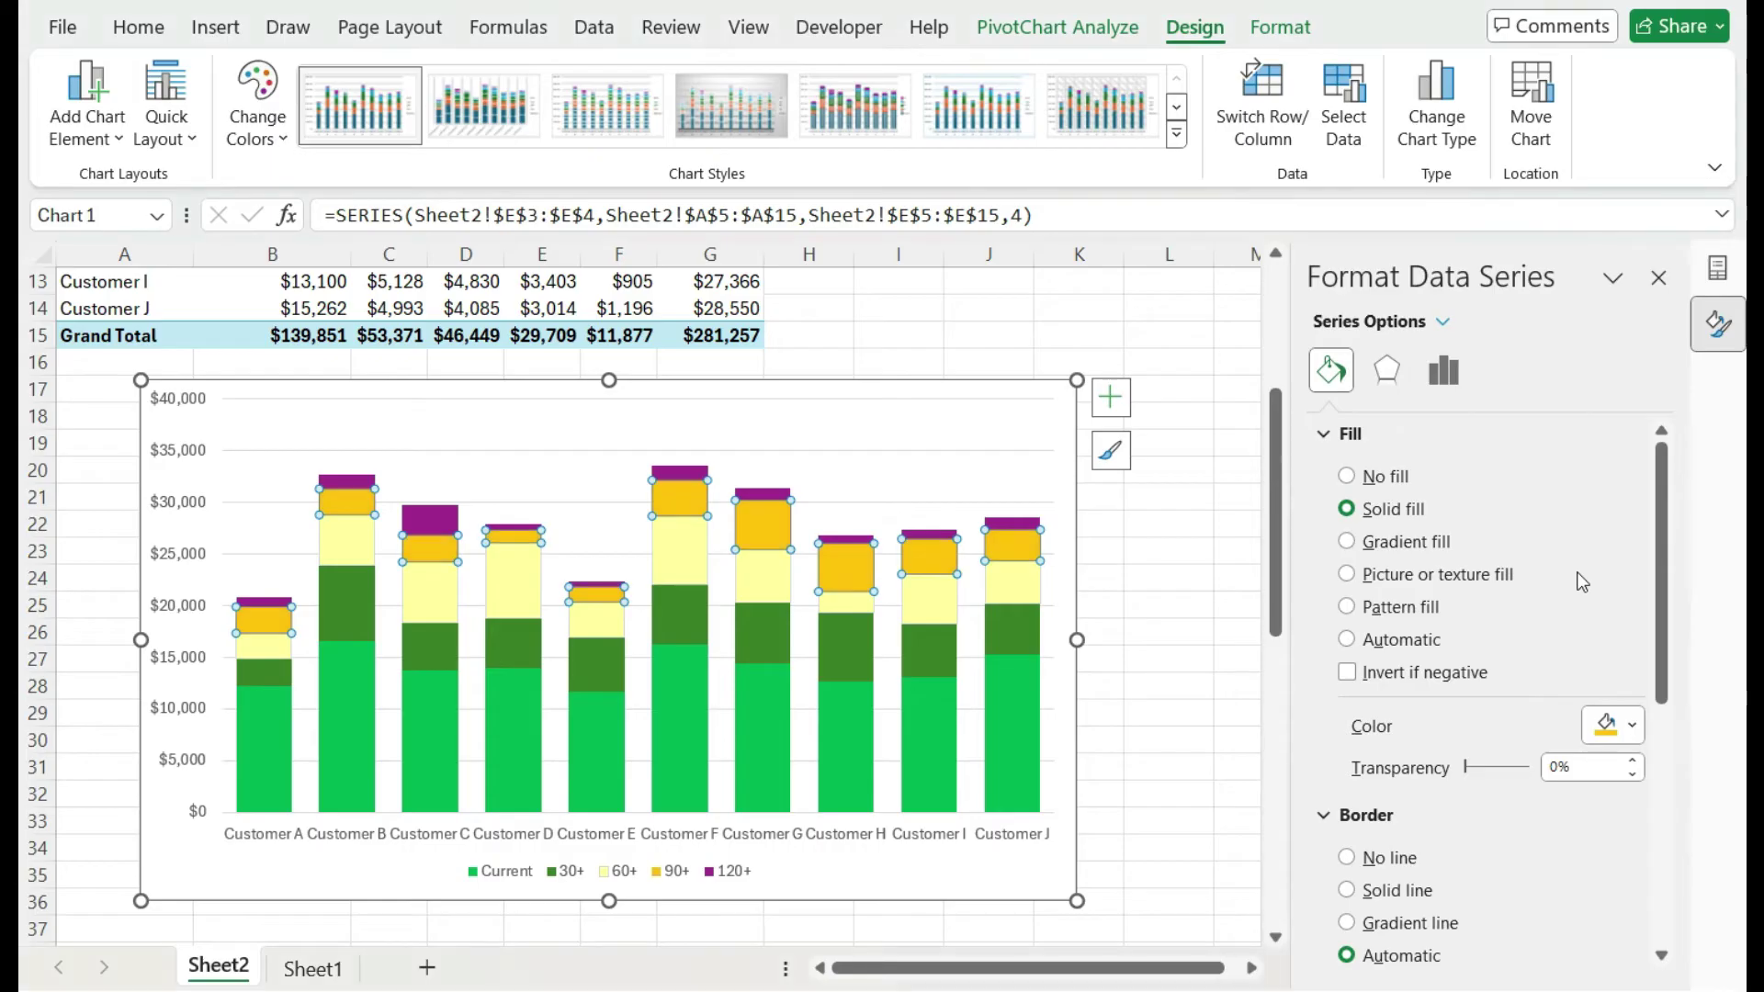
Step: Fill the 120+ series red
{"action": "left_click", "coordinate": [689, 475]}
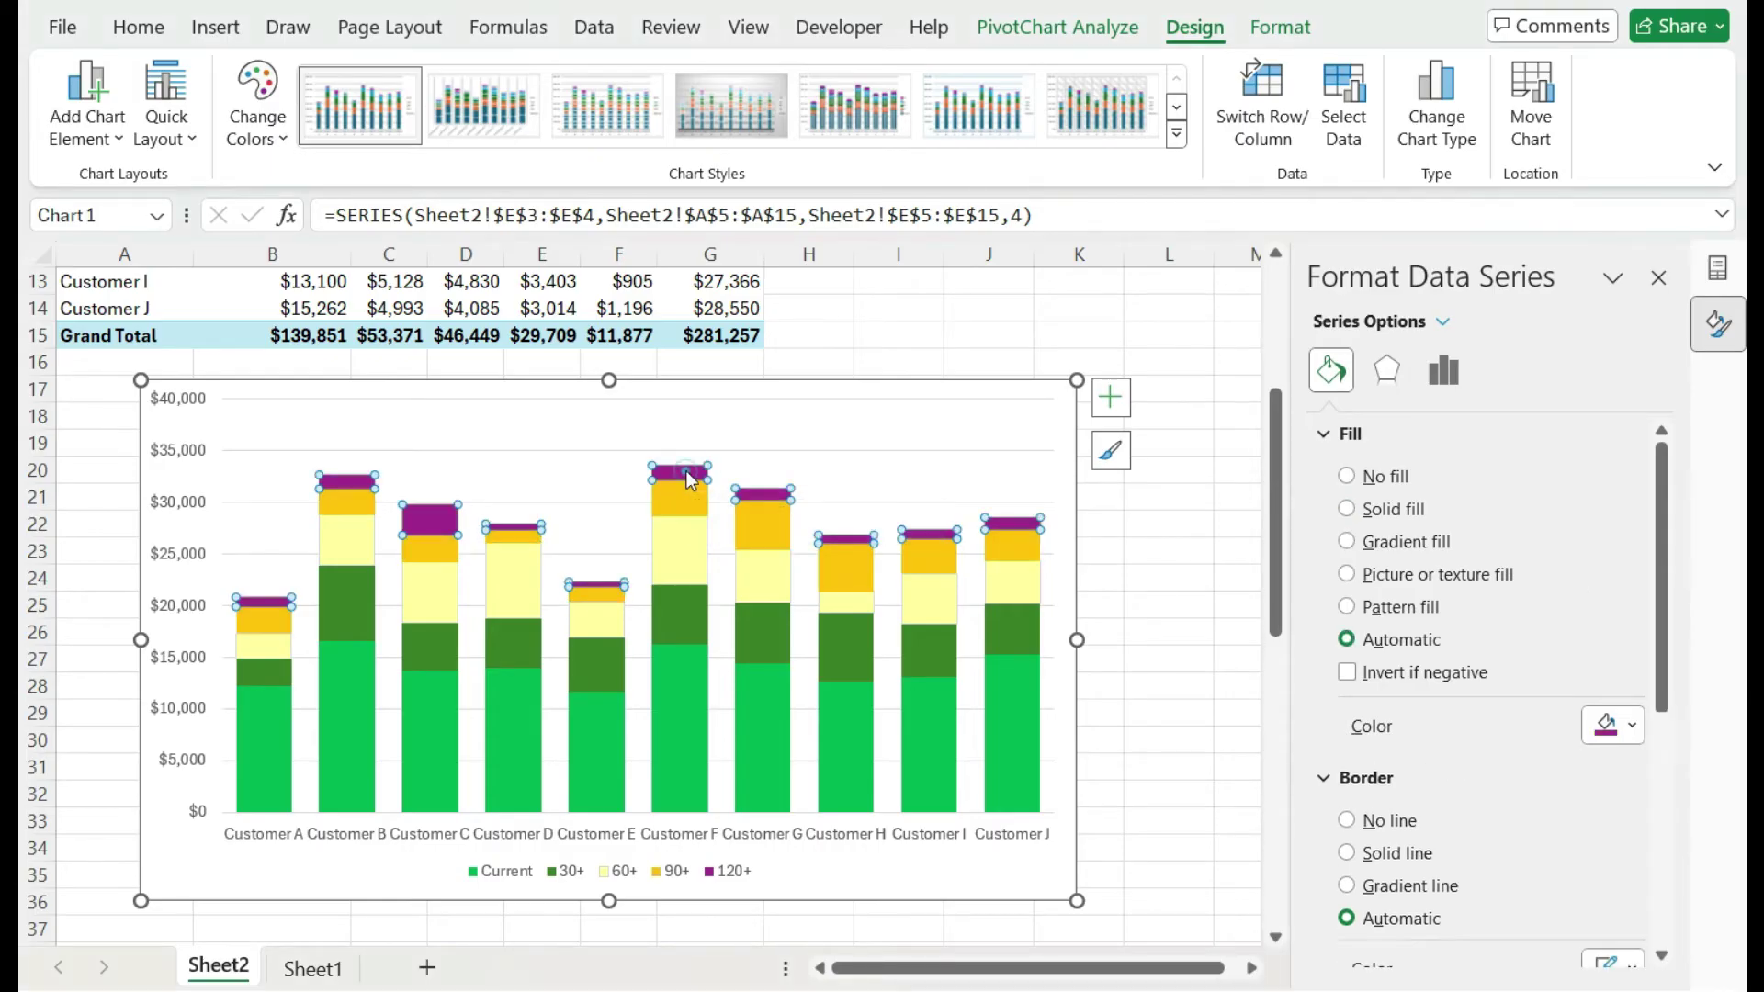
{"action": "left_click", "coordinate": [1625, 739]}
{"action": "left_click", "coordinate": [1549, 572]}
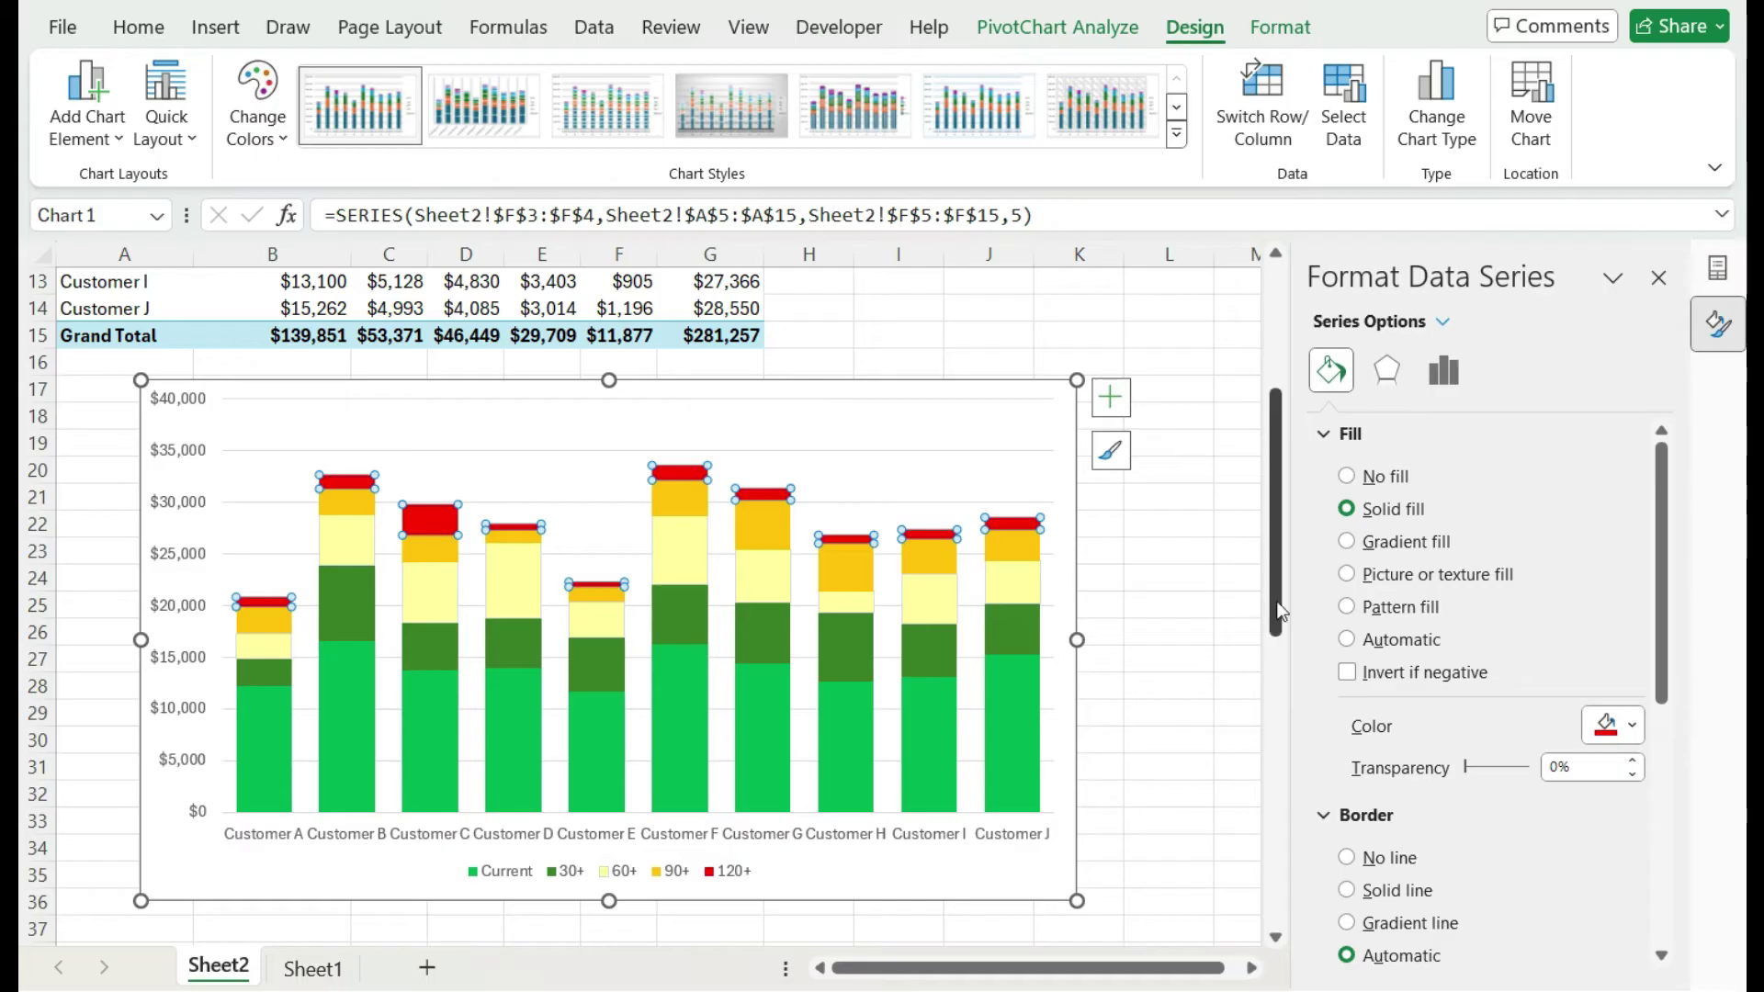
{"action": "left_click", "coordinate": [1195, 579]}
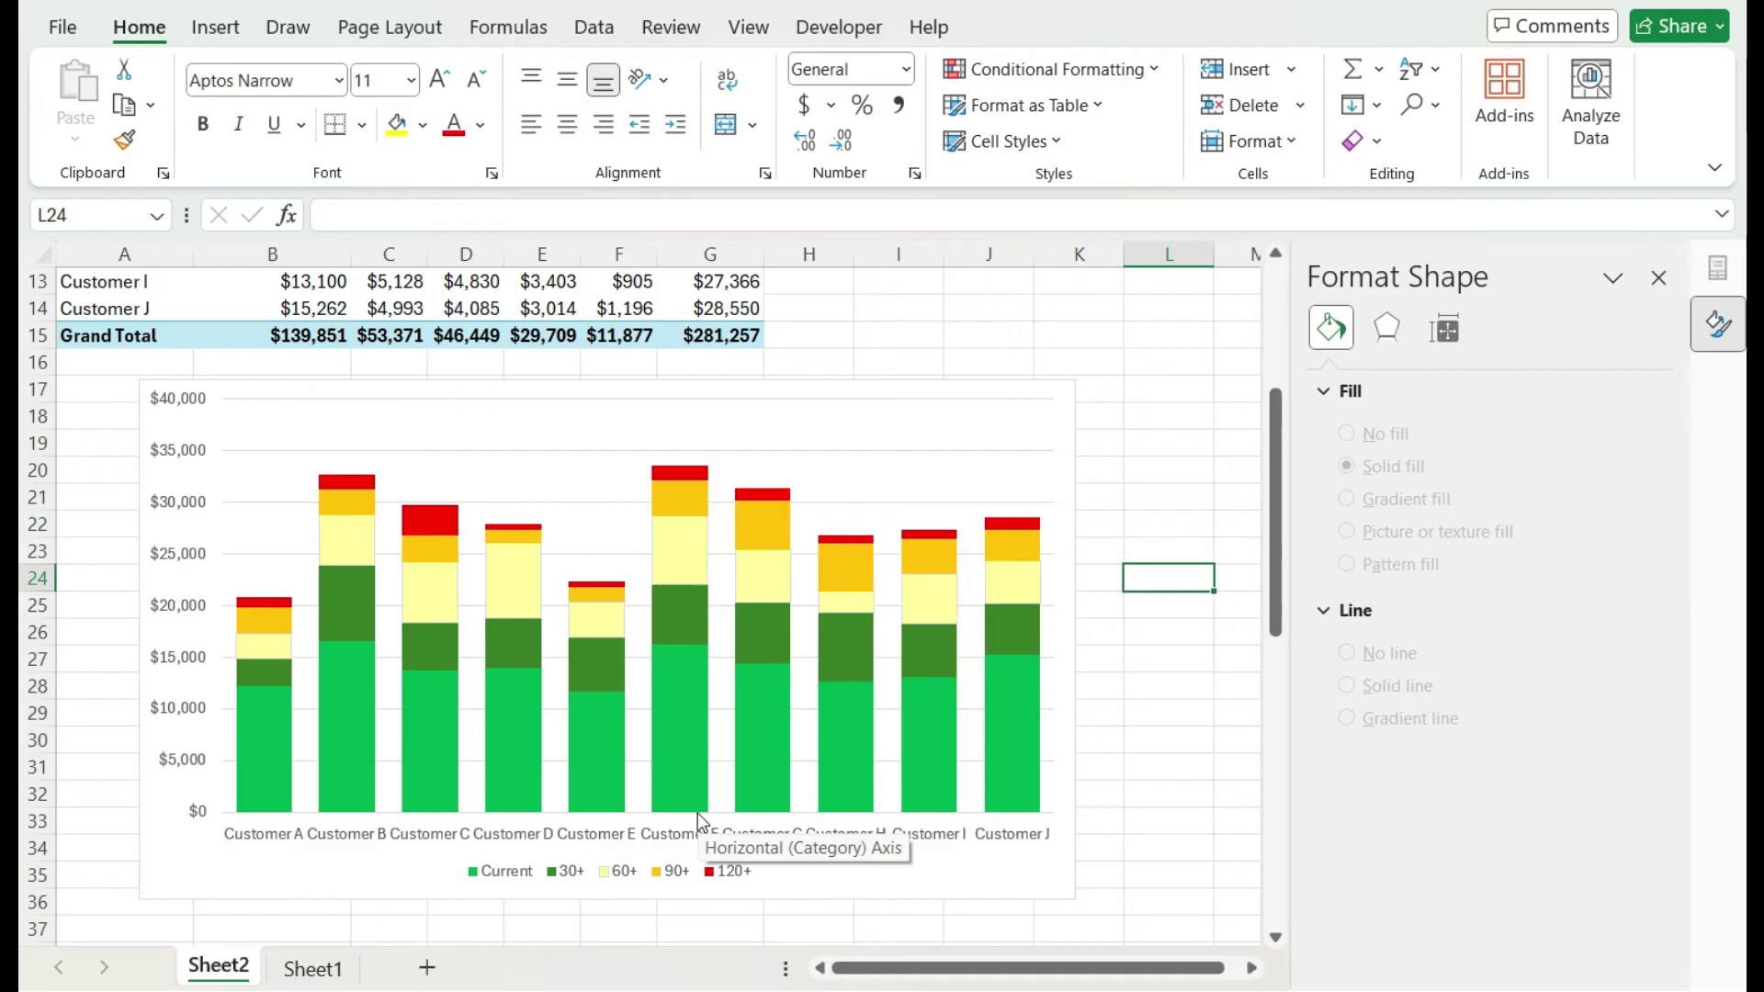
{"action": "mouse_move", "coordinate": [506, 715]}
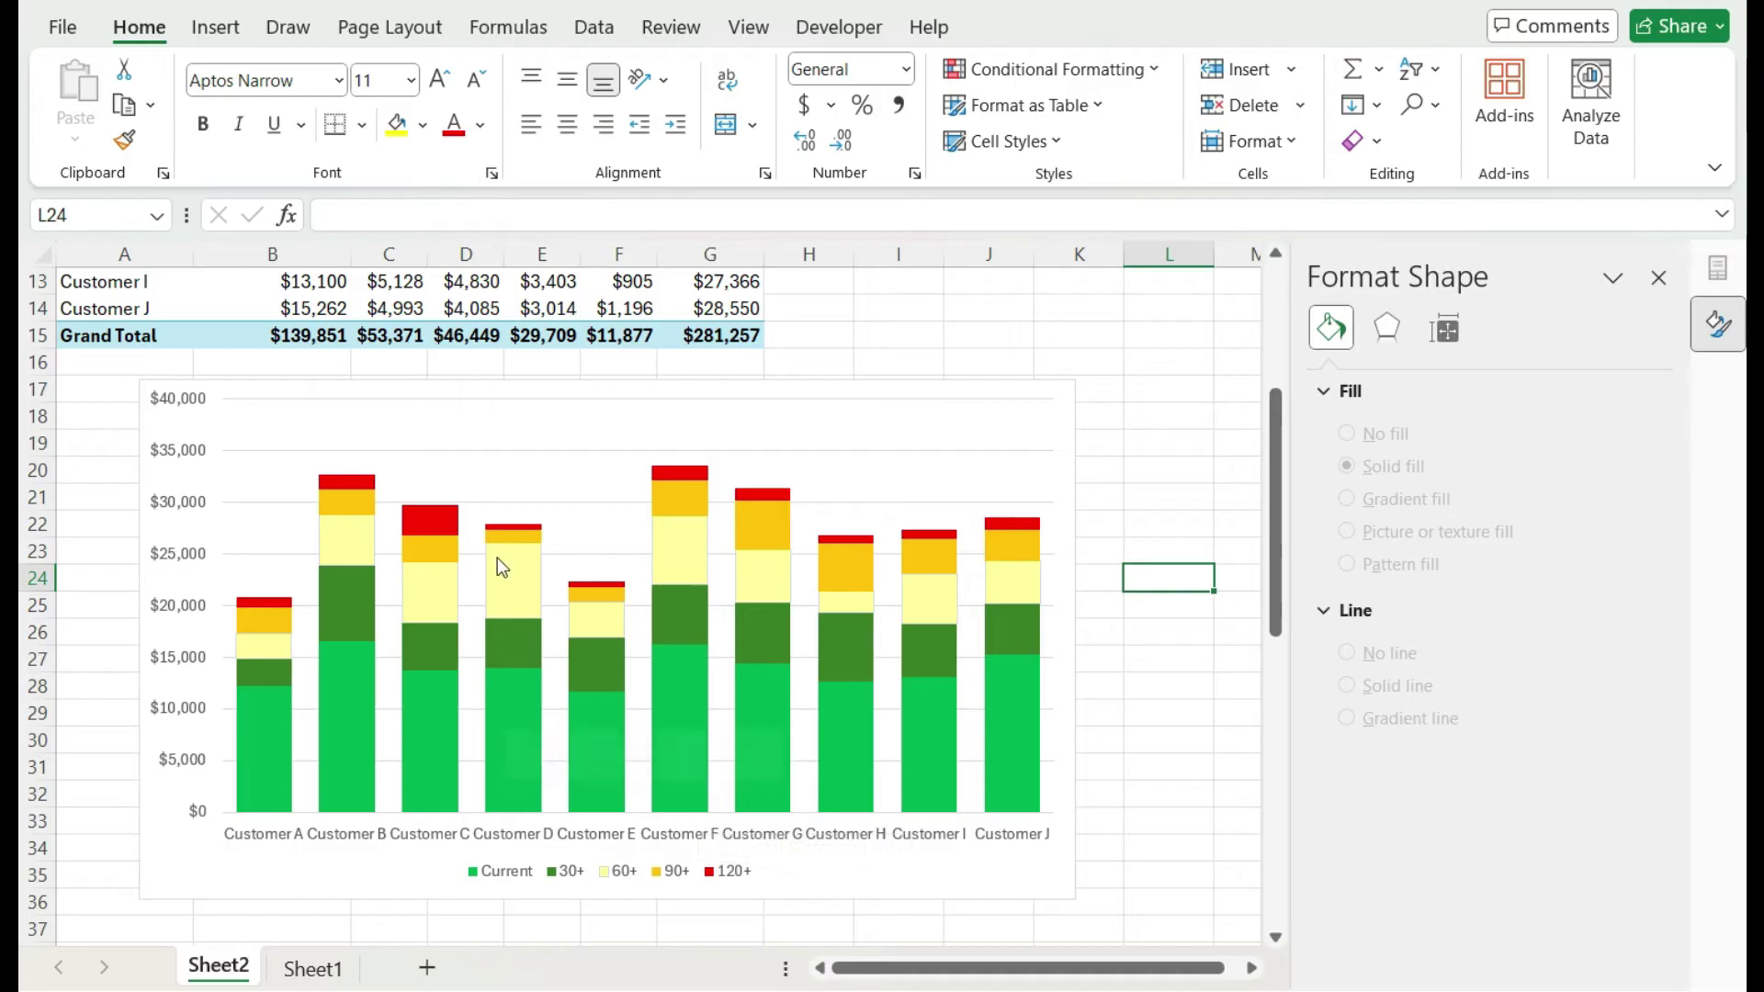
{"action": "mouse_move", "coordinate": [500, 566]}
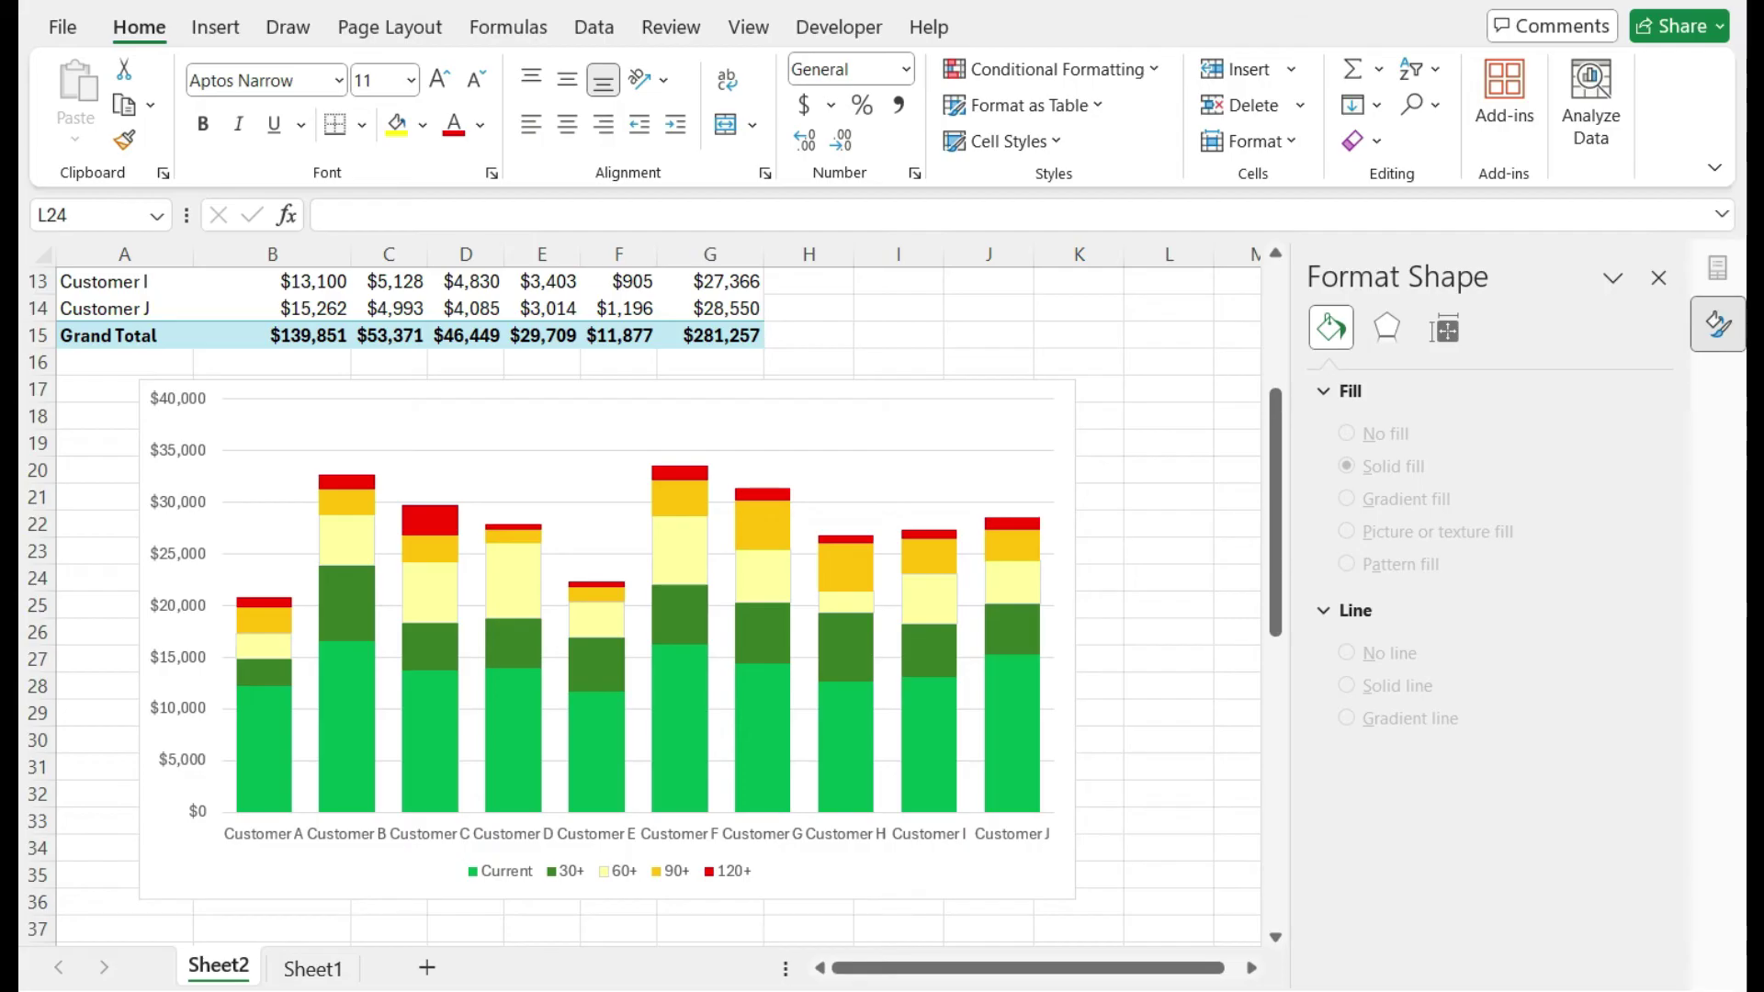
Step: Insert a Customer Name slicer for the selected PivotChart
{"action": "left_click", "coordinate": [617, 407]}
{"action": "left_click", "coordinate": [617, 407]}
{"action": "left_click", "coordinate": [207, 33]}
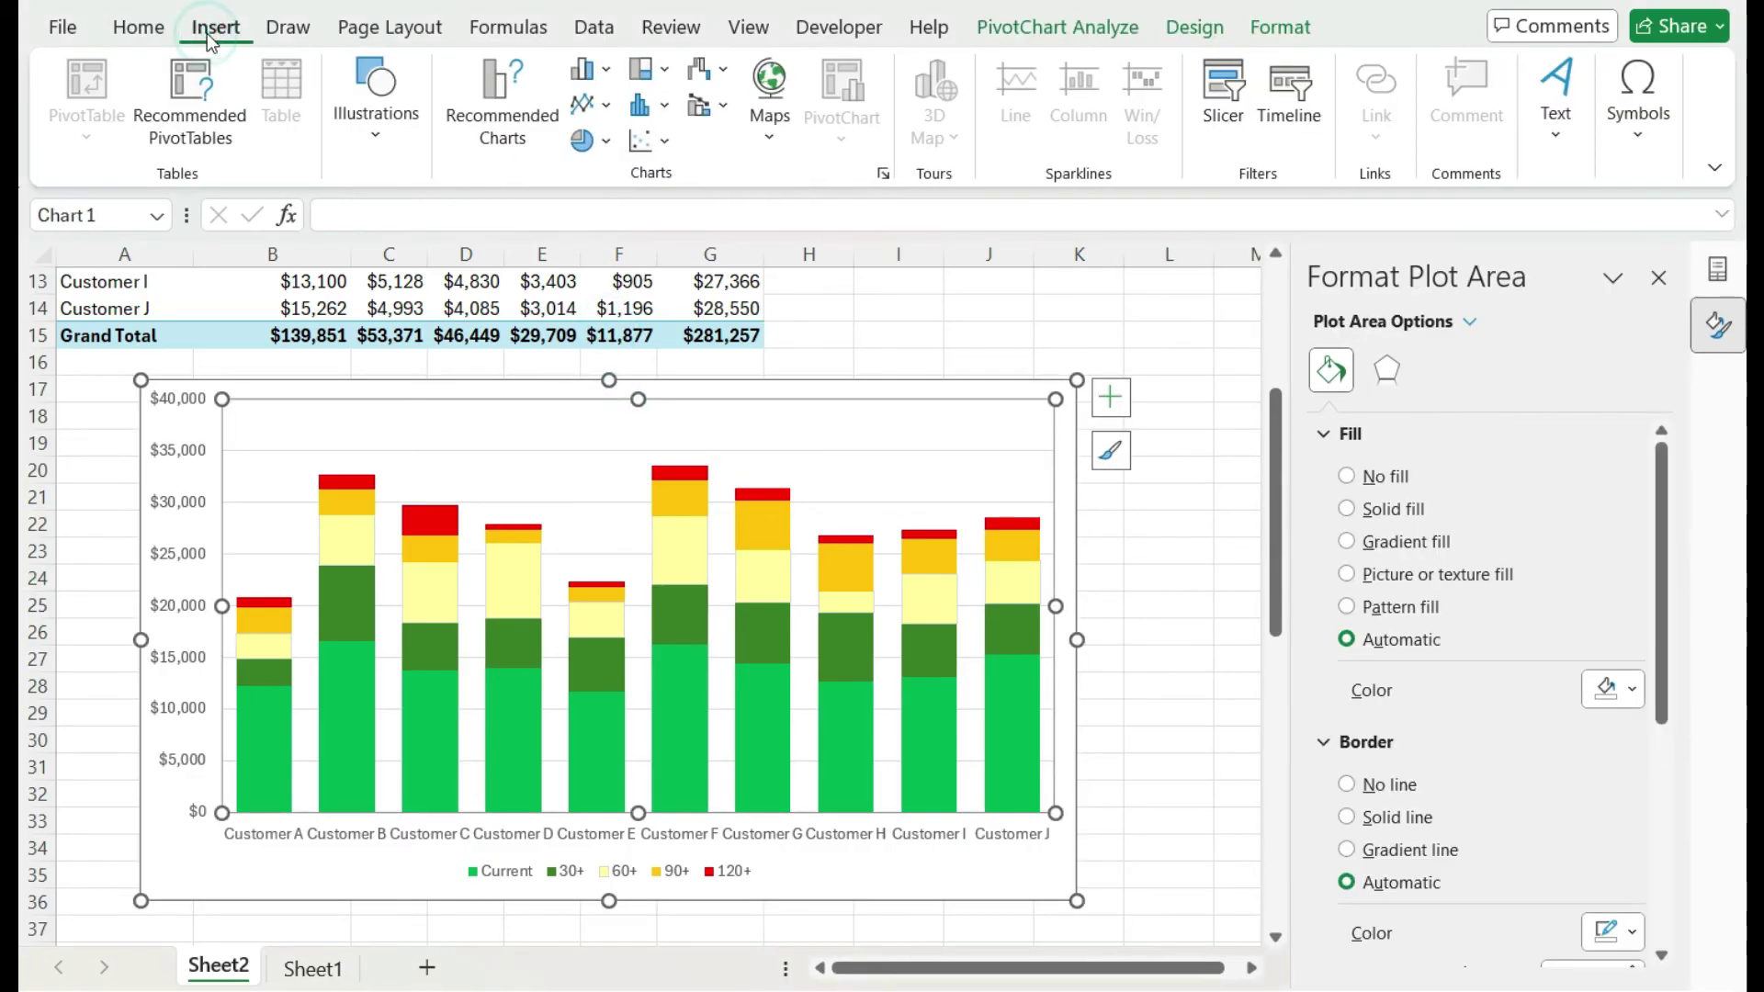
{"action": "left_click", "coordinate": [1234, 114]}
{"action": "left_click", "coordinate": [964, 285]}
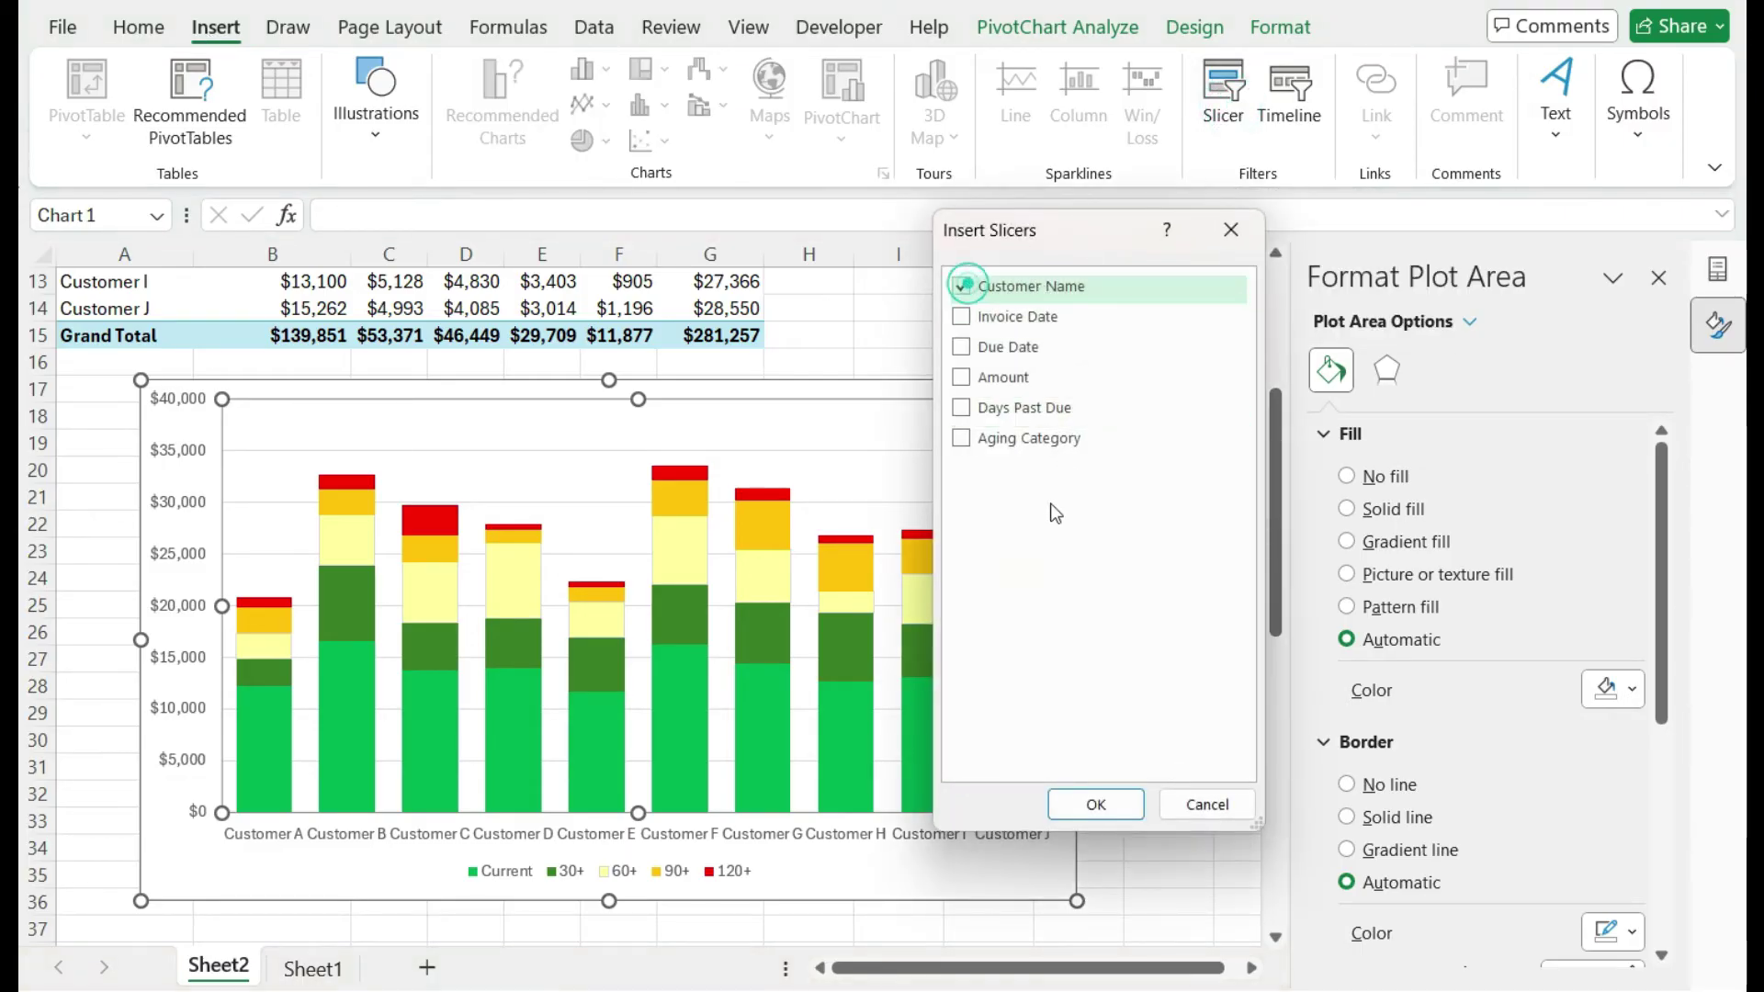
{"action": "left_click", "coordinate": [1098, 804]}
Step: Place the slicer left of the chart, close the side panel, and filter to Customer B
{"action": "left_click_drag", "start_coordinate": [605, 426], "coordinate": [167, 384]}
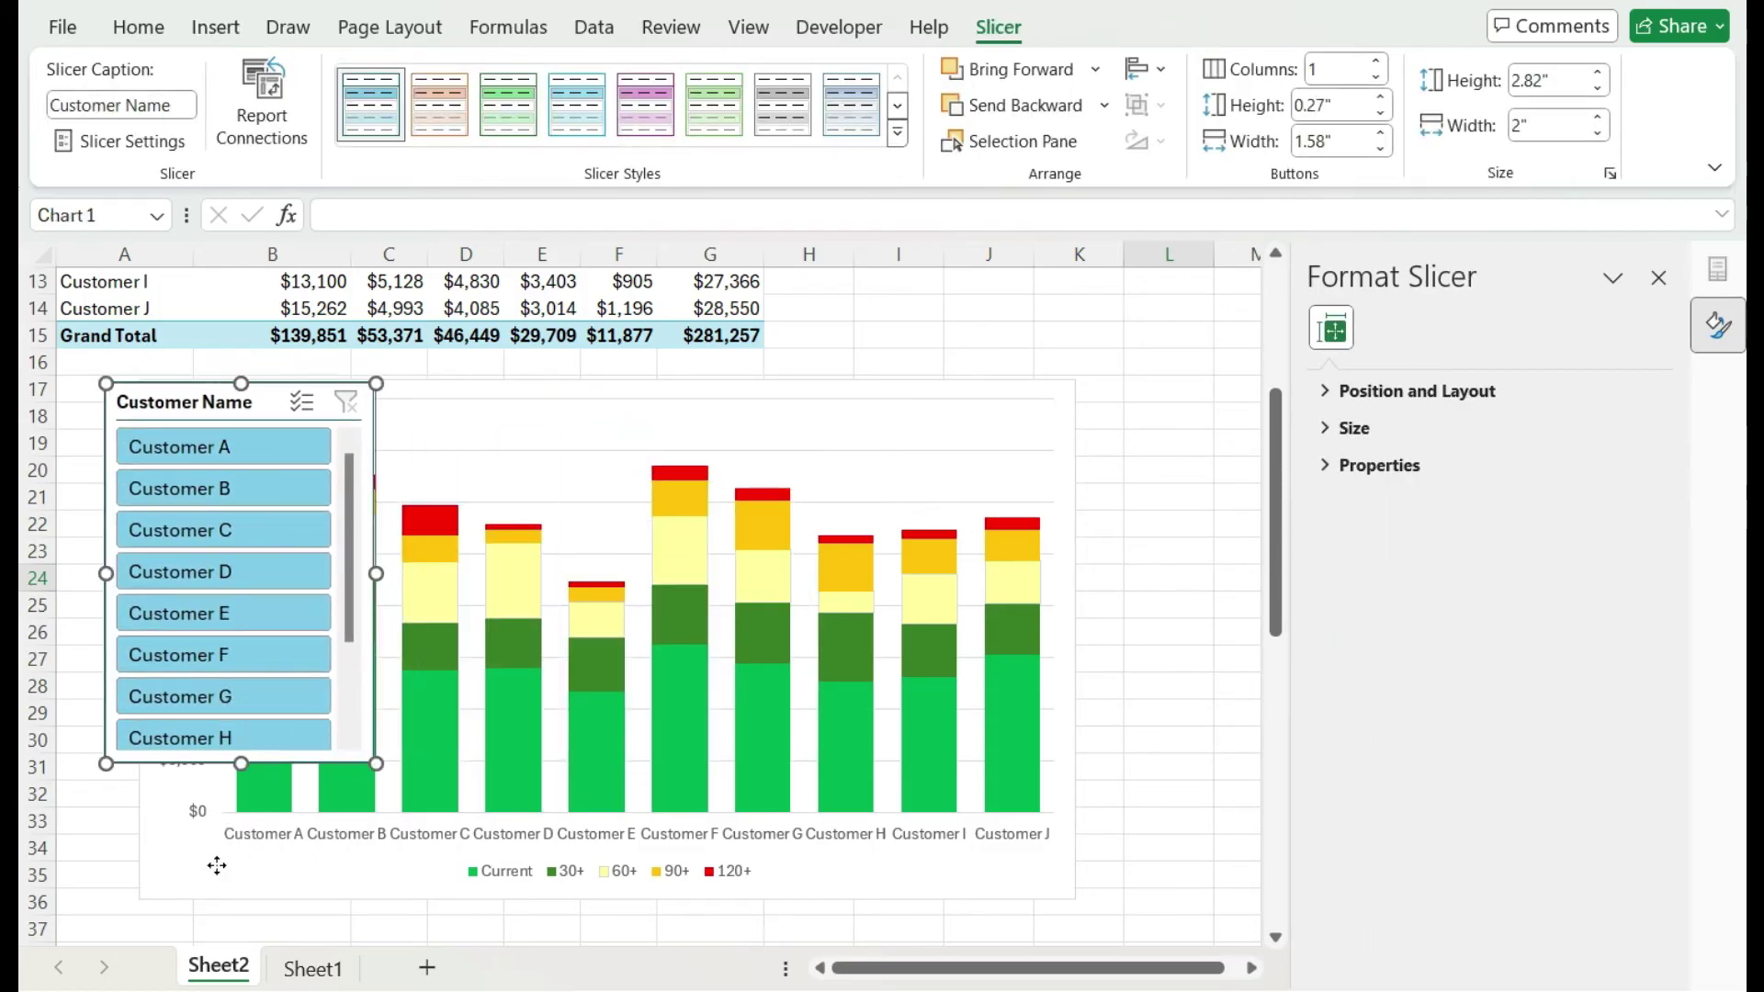
{"action": "left_click", "coordinate": [188, 821]}
{"action": "left_click_drag", "start_coordinate": [170, 845], "coordinate": [413, 834]}
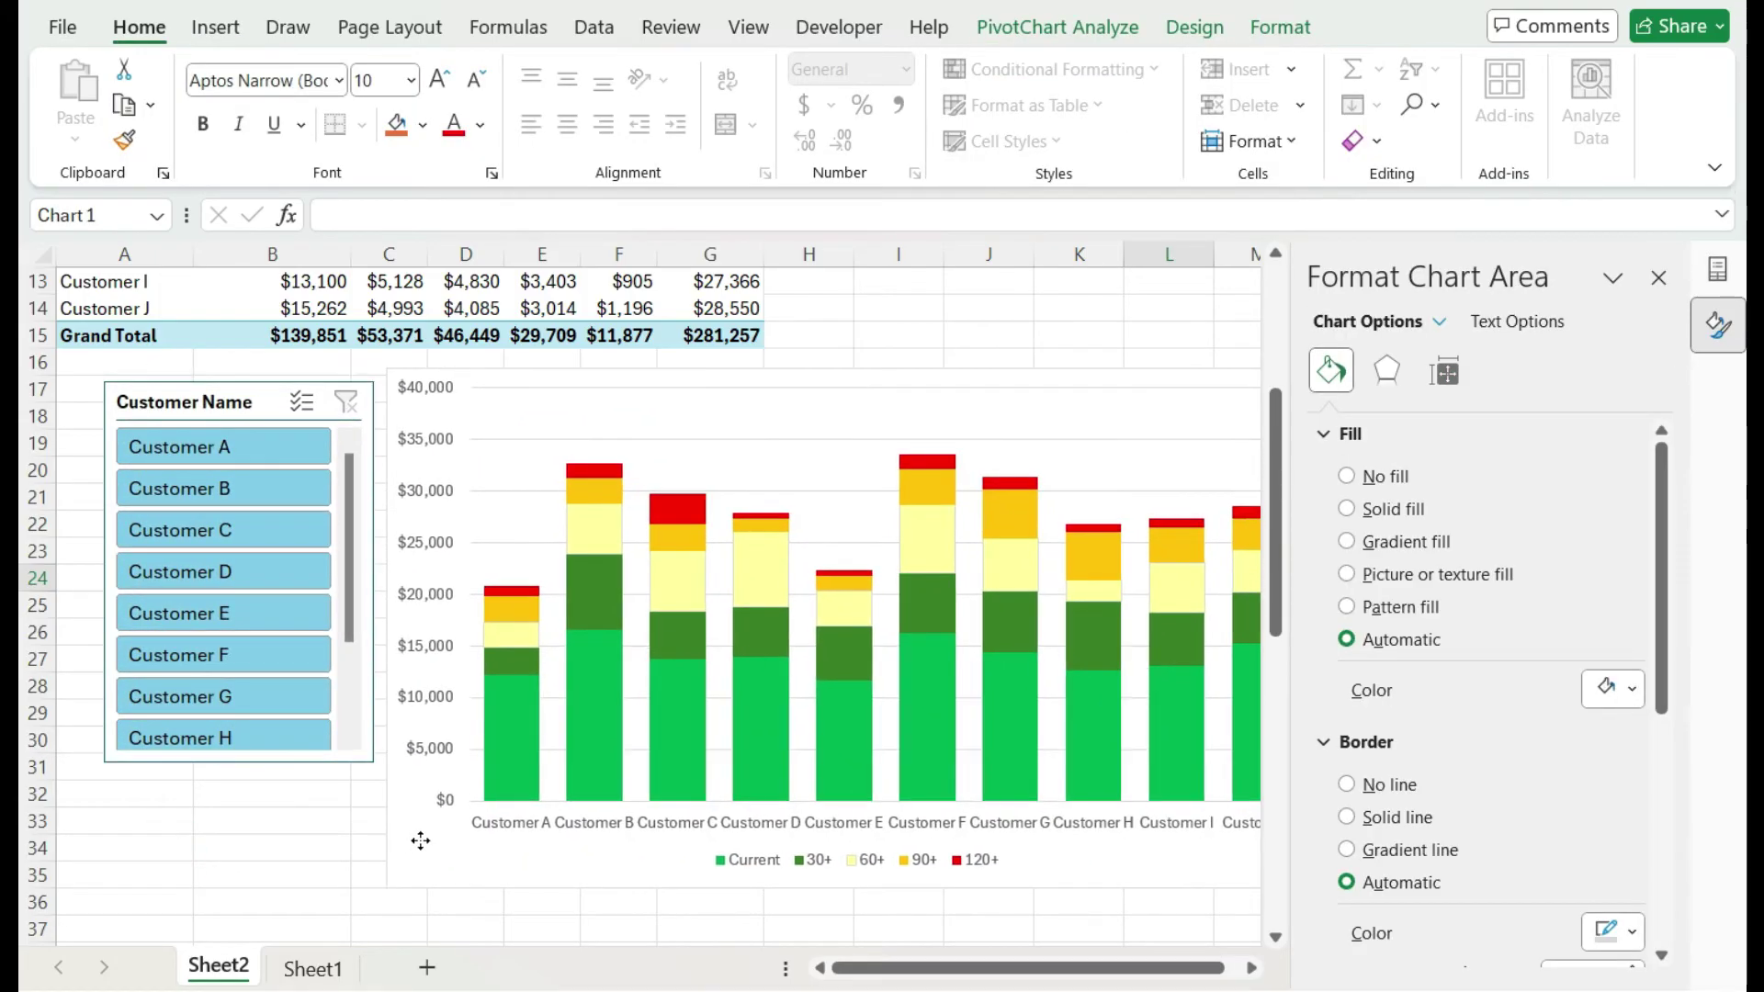
{"action": "left_click", "coordinate": [1190, 313]}
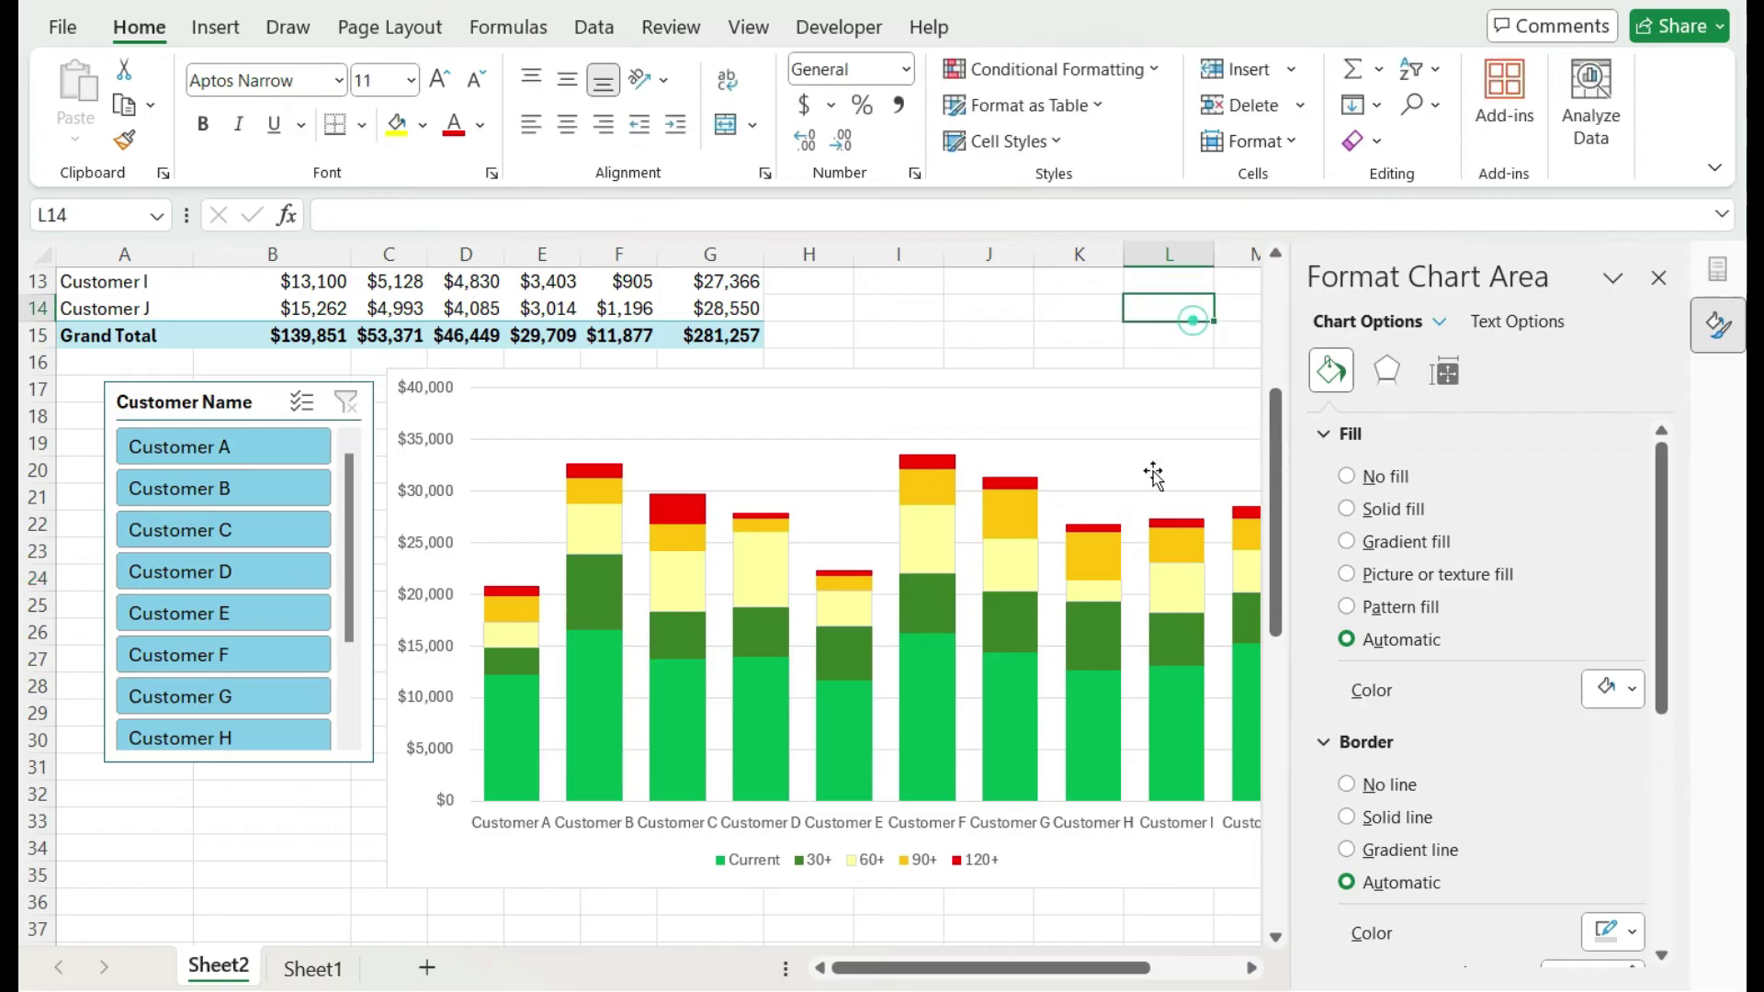
{"action": "left_click", "coordinate": [1658, 278]}
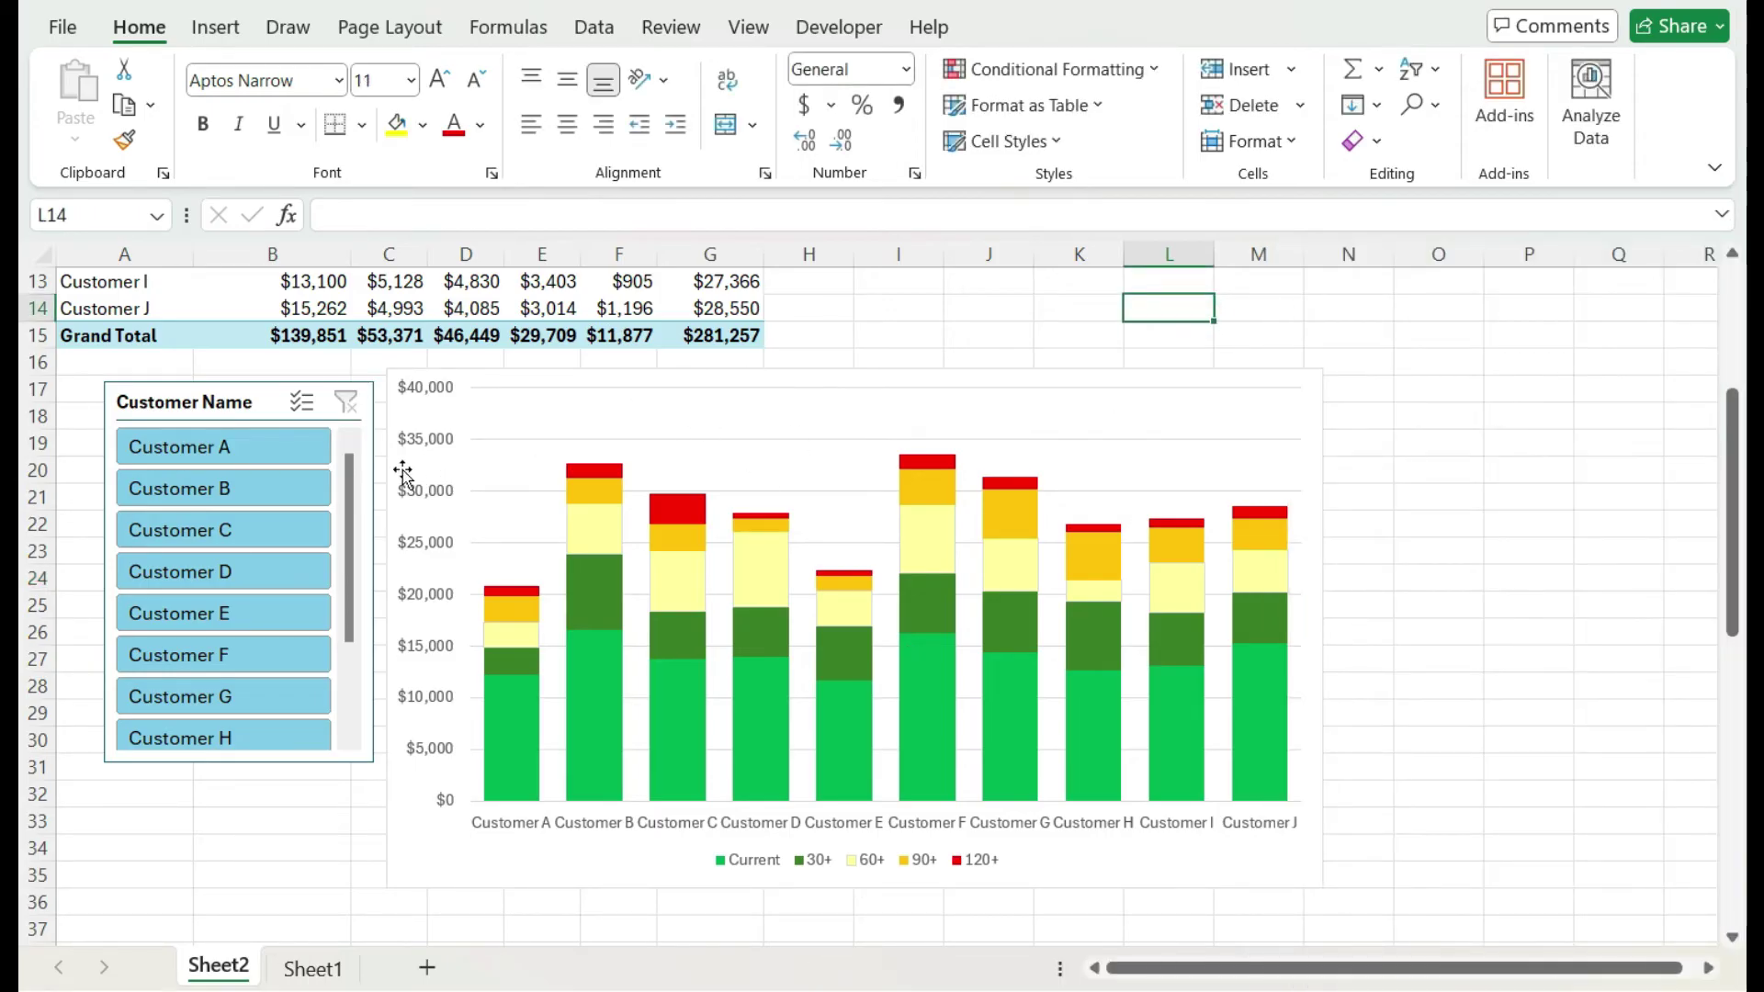
{"action": "left_click", "coordinate": [233, 496]}
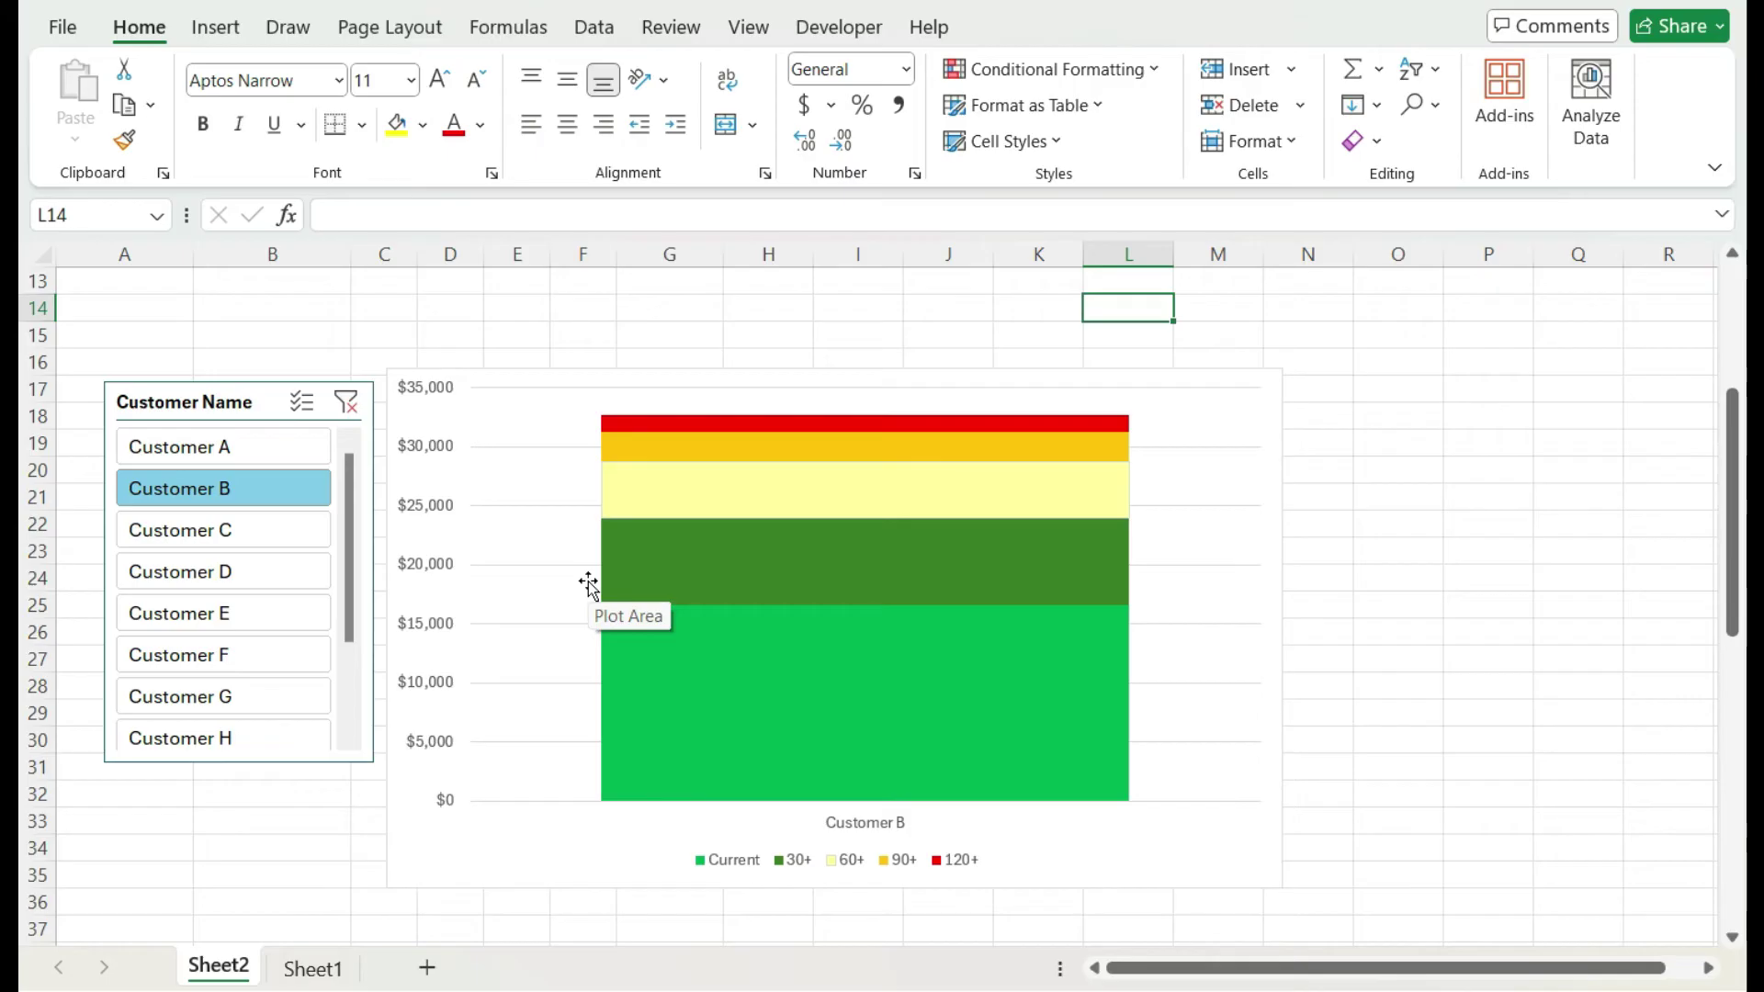
Step: Add Customers C, E and G to the slicer selection alongside Customer B
{"action": "left_click", "coordinate": [236, 530], "text": "ctrl"}
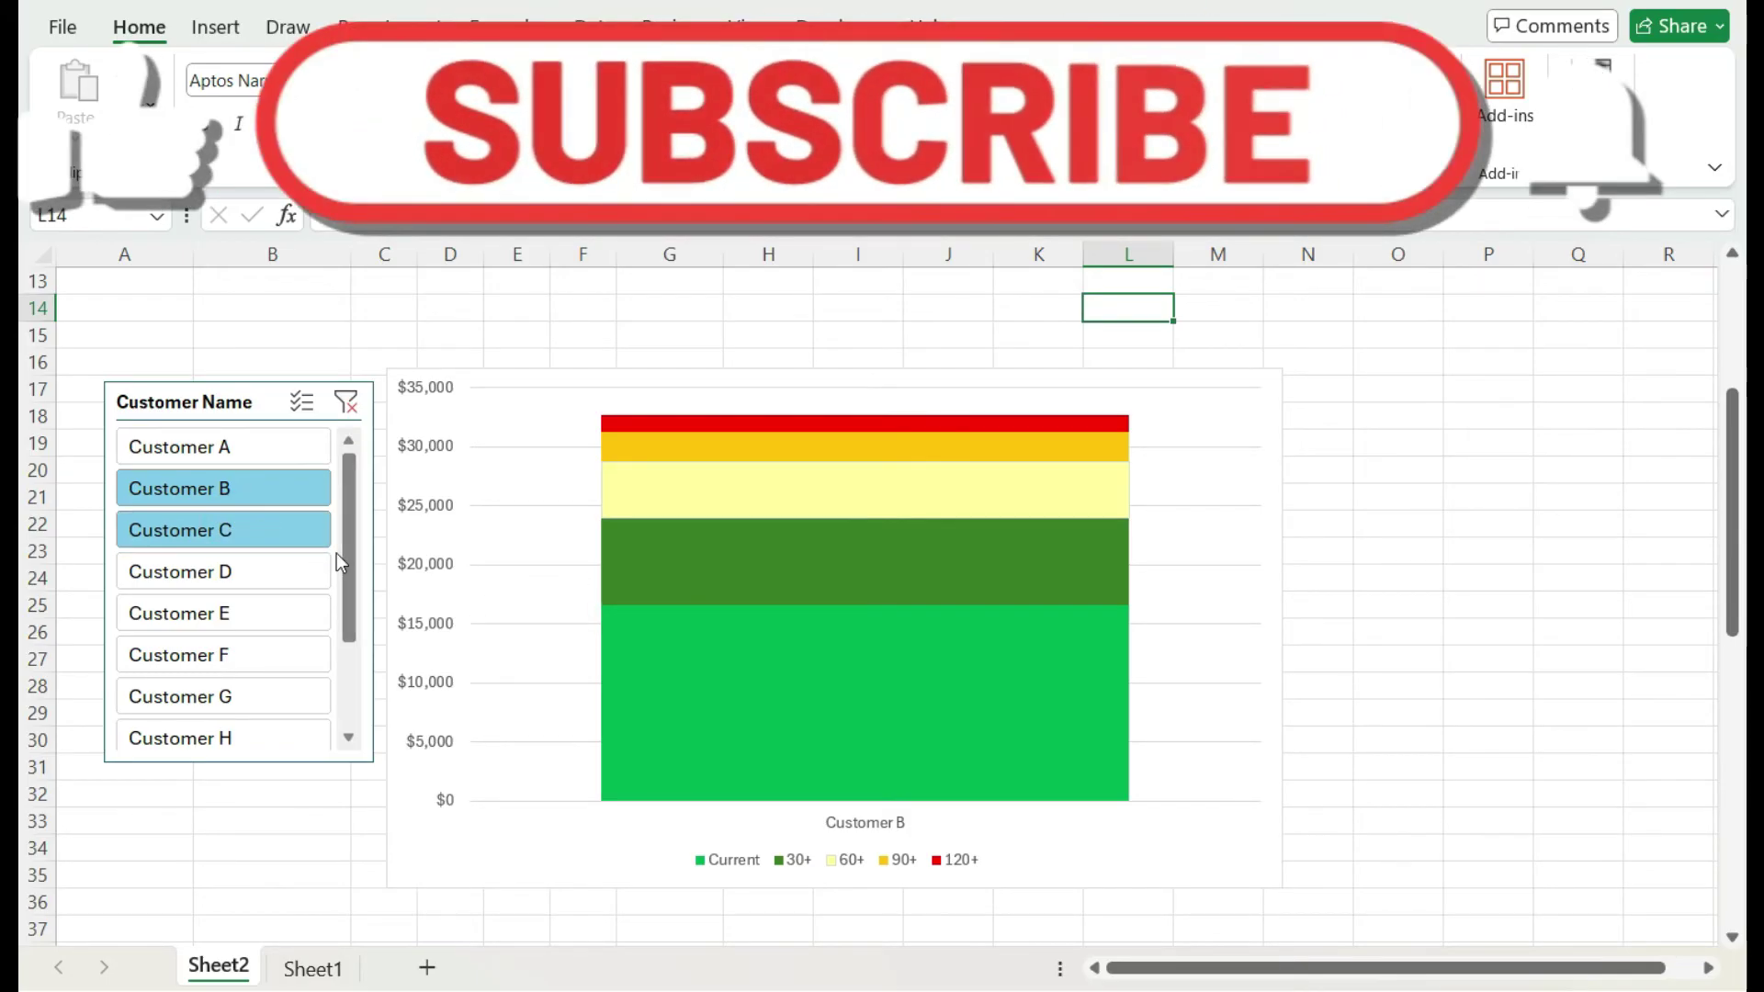
{"action": "left_click", "coordinate": [261, 614], "text": "ctrl"}
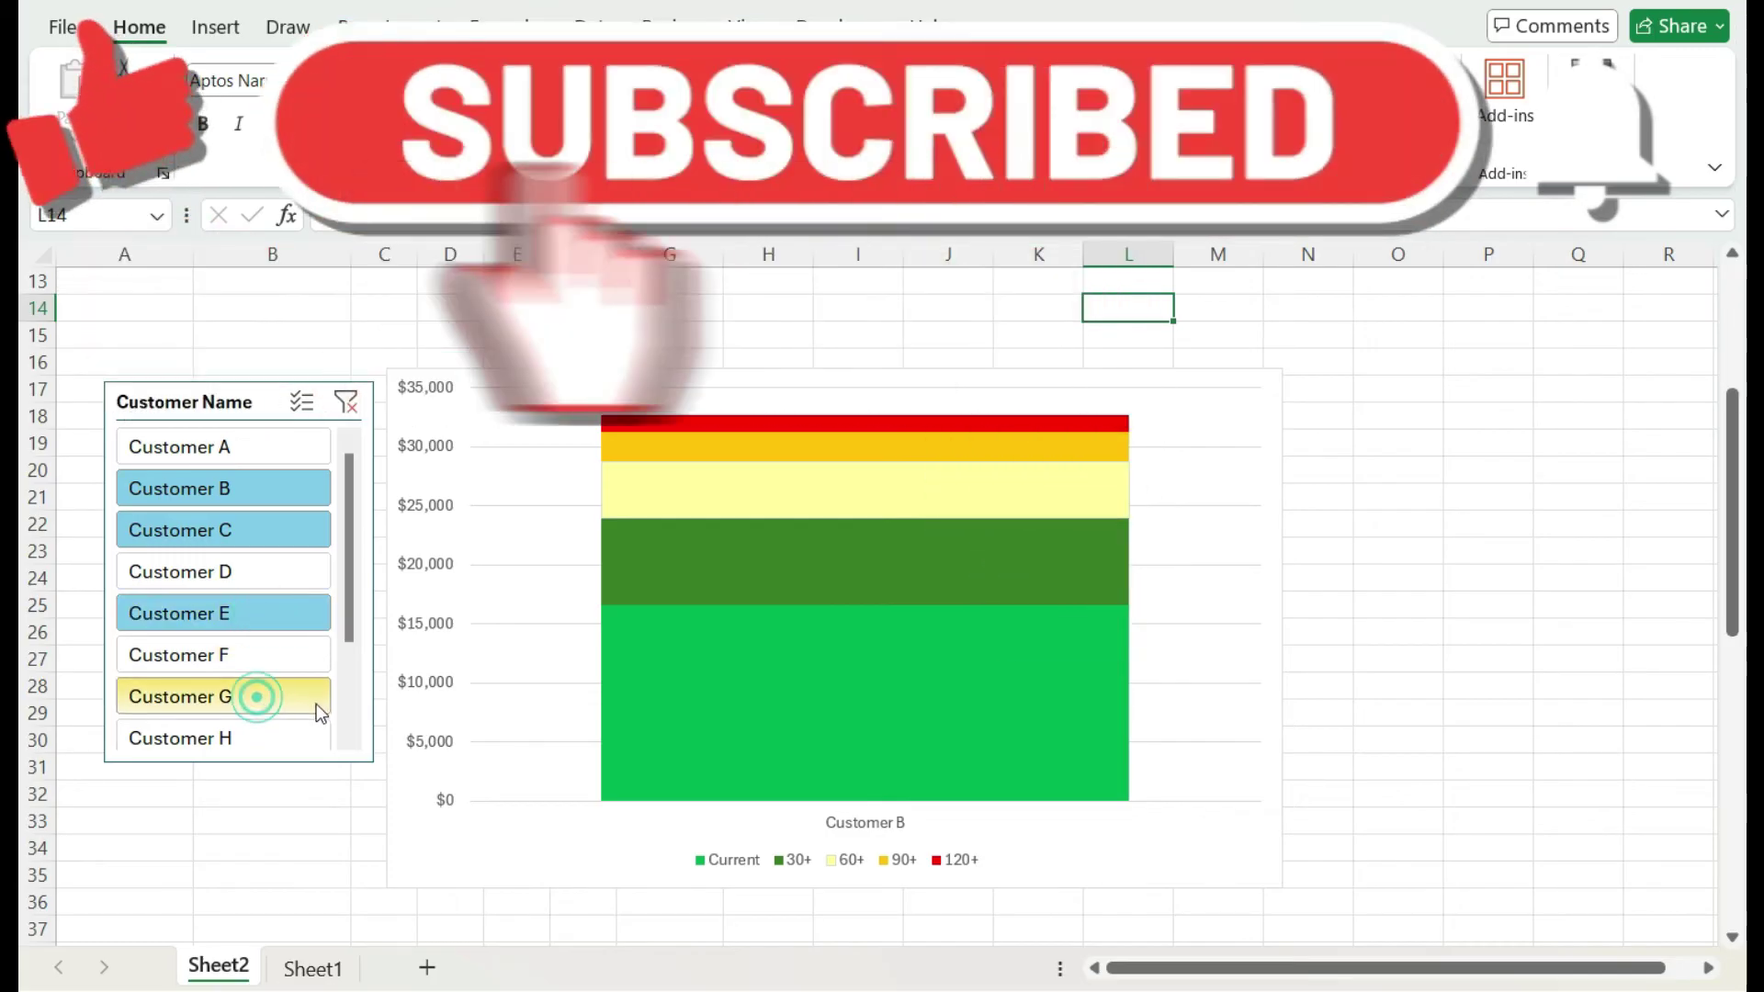
{"action": "left_click", "coordinate": [257, 698], "text": "ctrl"}
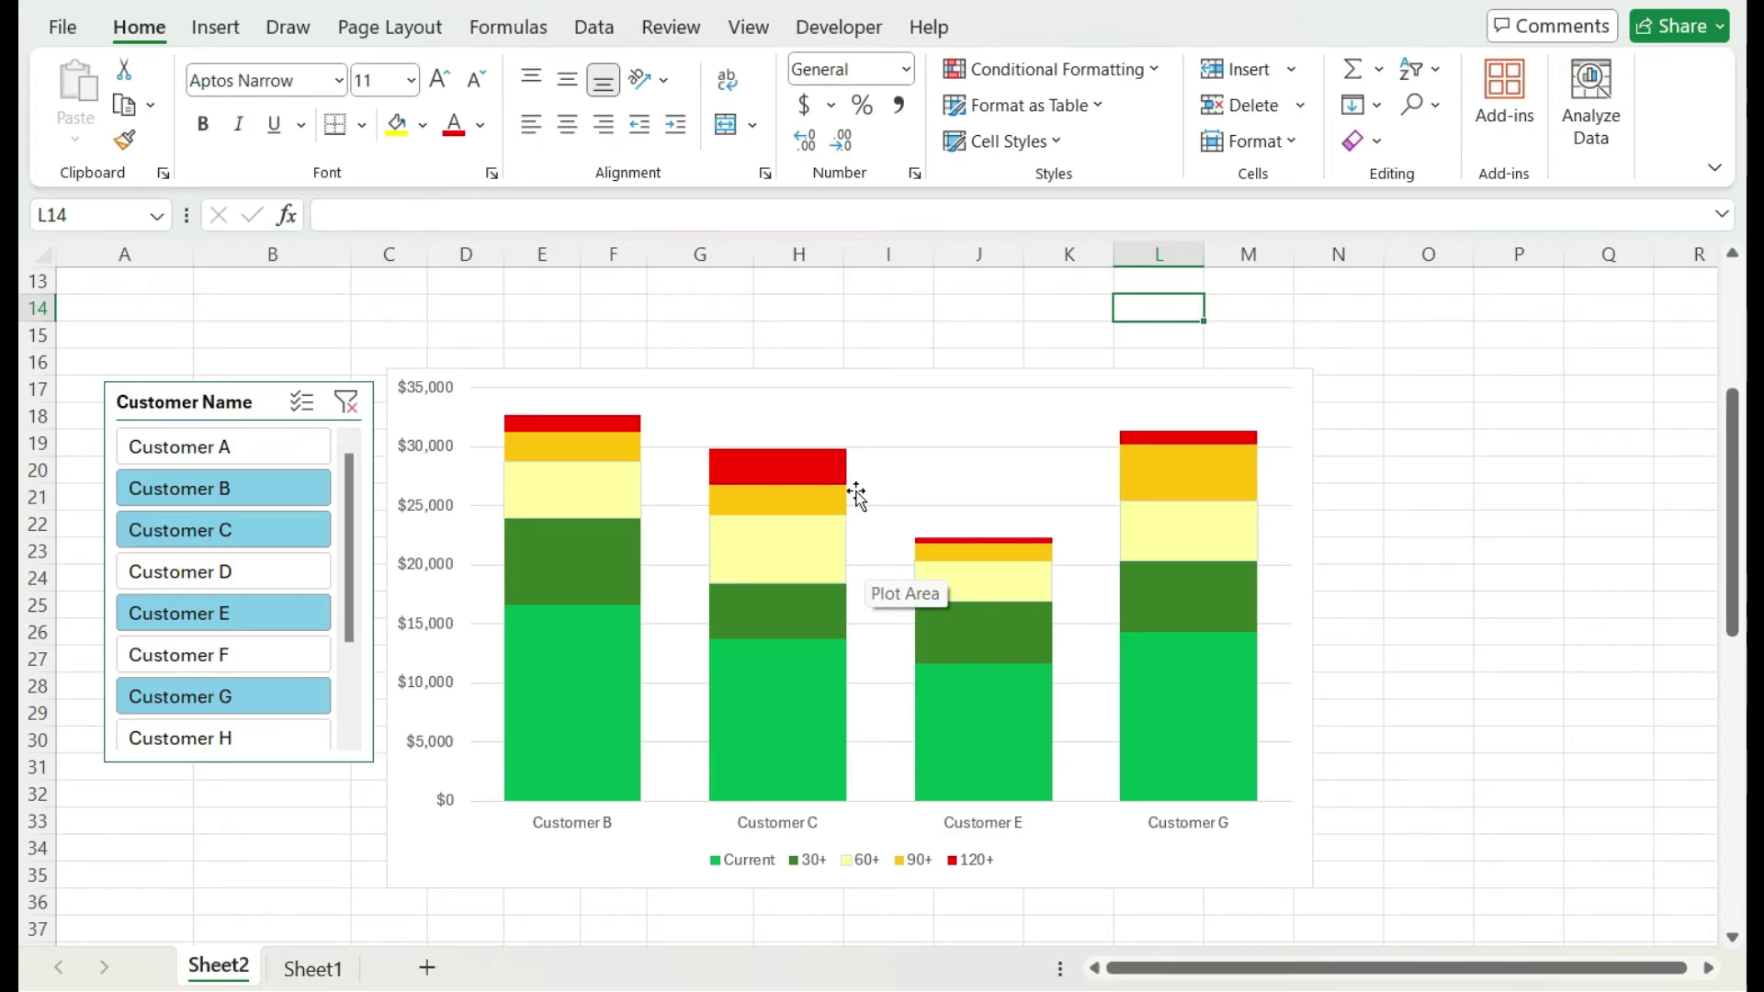
Step: Add a Data Table With Legend Keys under the PivotChart and close the PivotChart Fields pane
{"action": "left_click", "coordinate": [857, 407]}
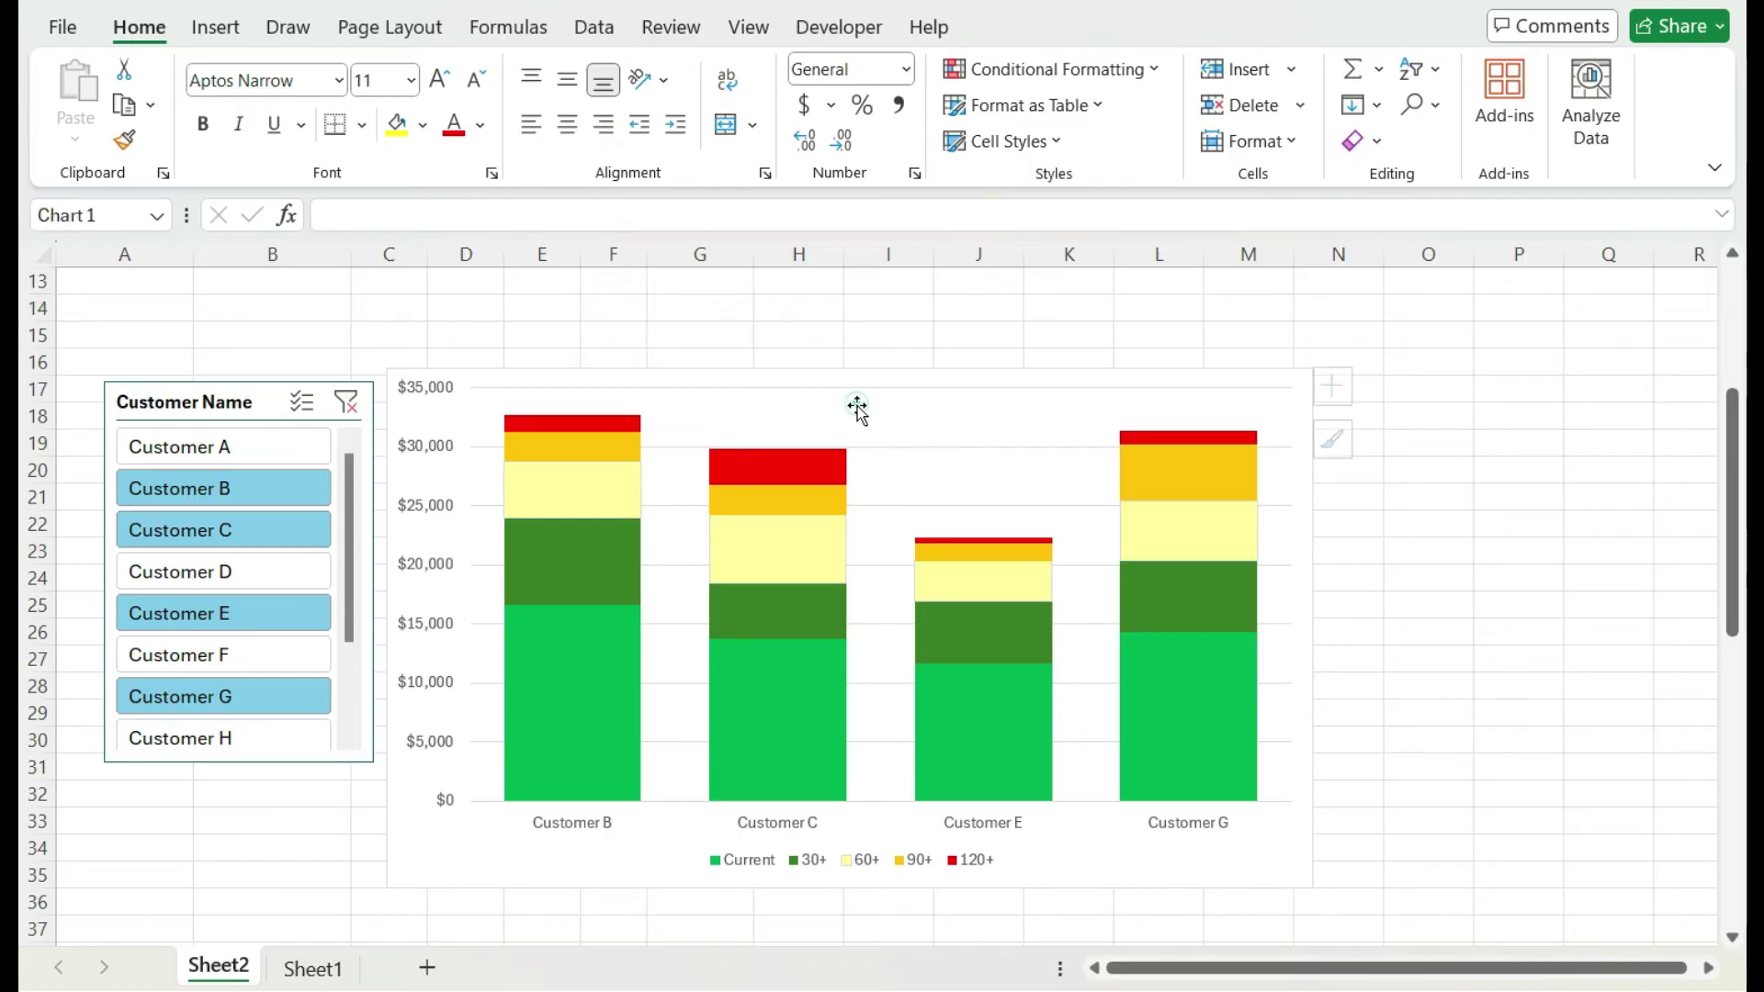
{"action": "left_click", "coordinate": [1185, 28]}
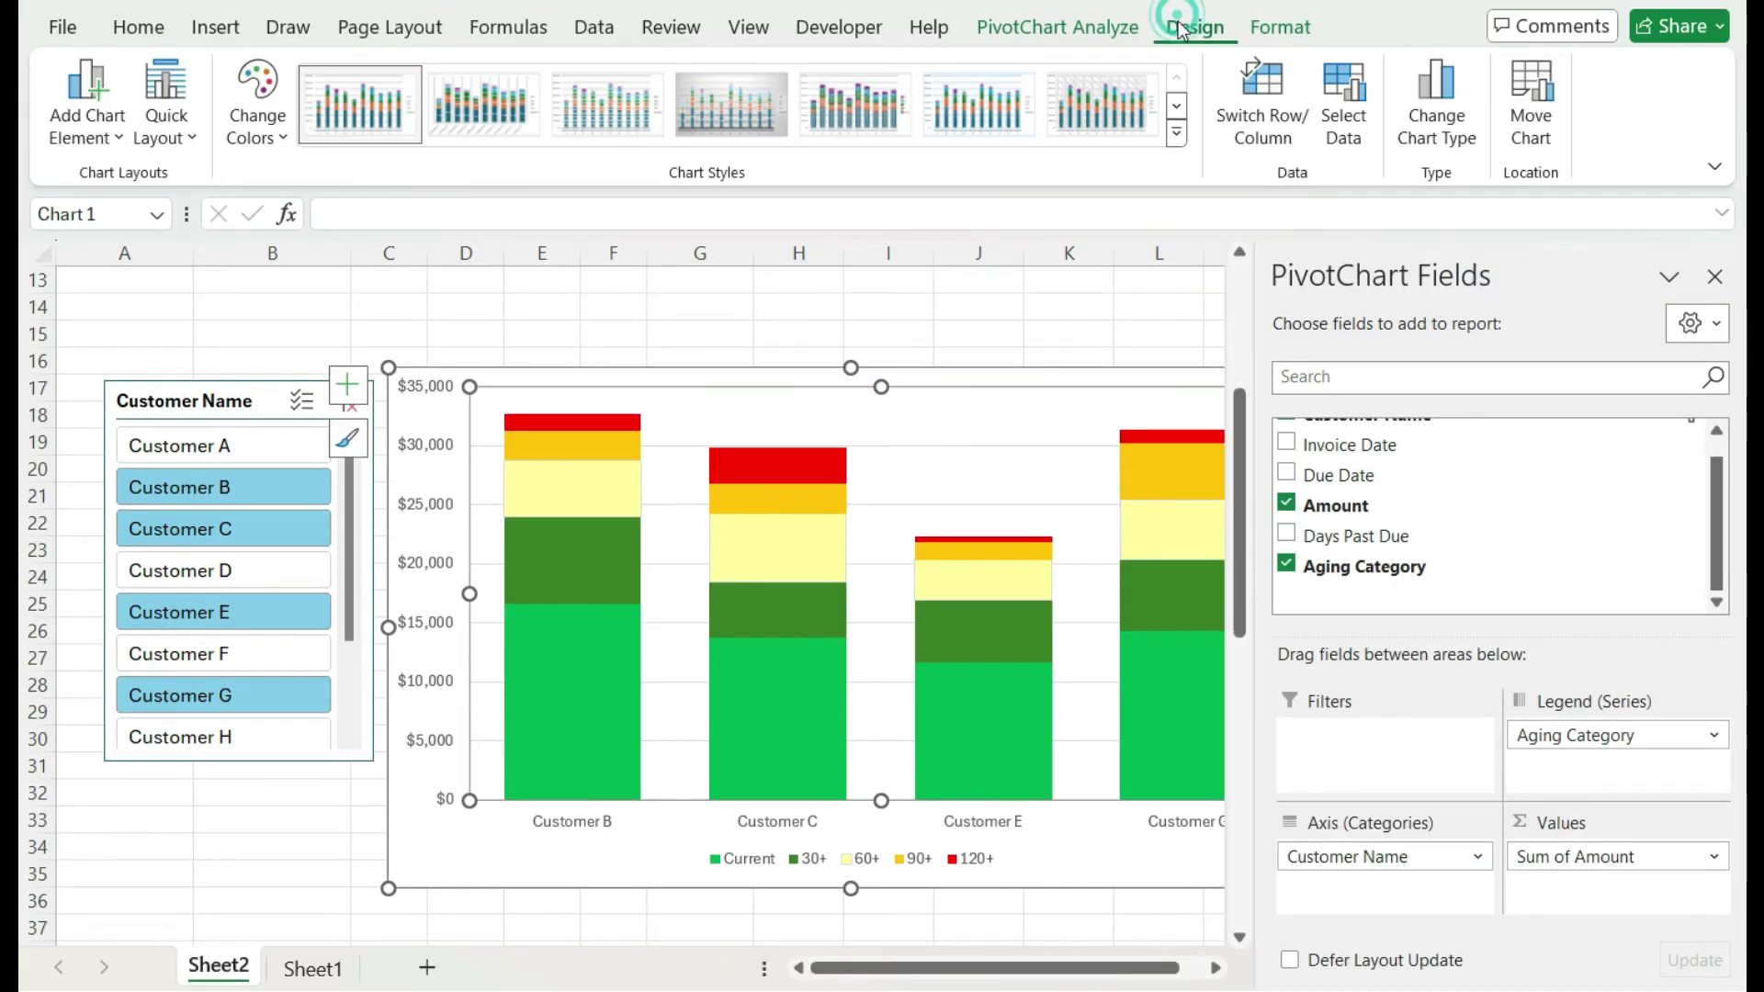
{"action": "left_click", "coordinate": [73, 126]}
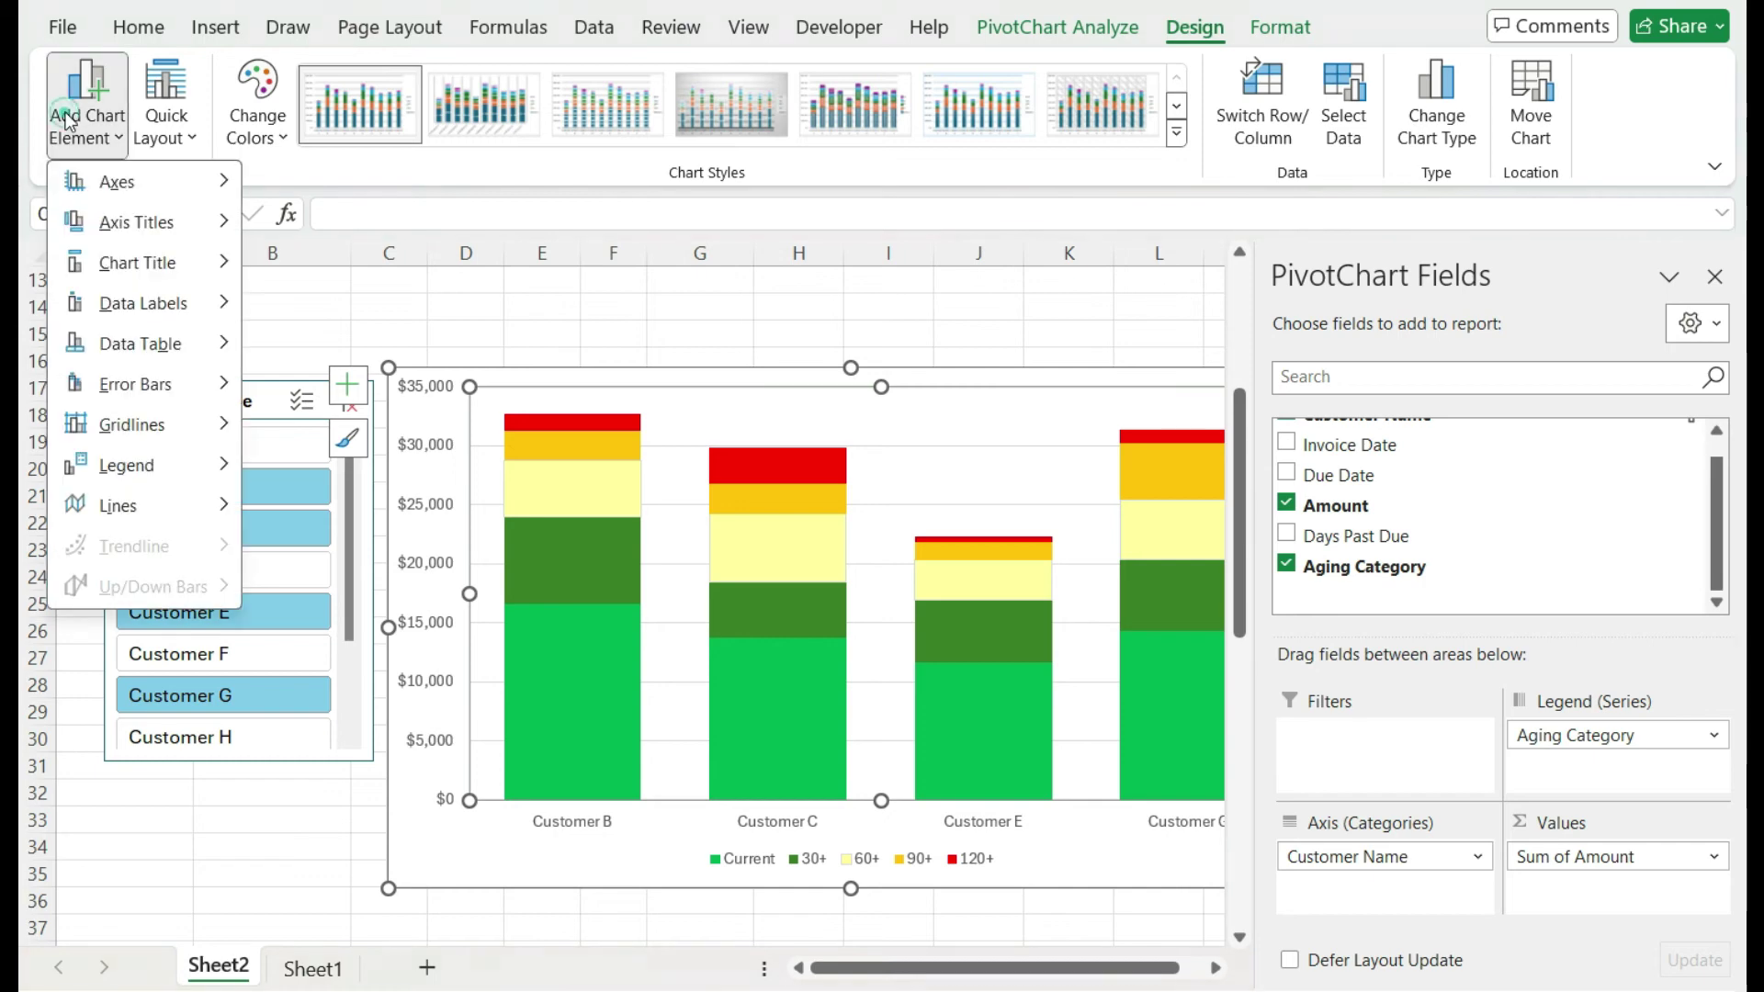
{"action": "mouse_move", "coordinate": [197, 355]}
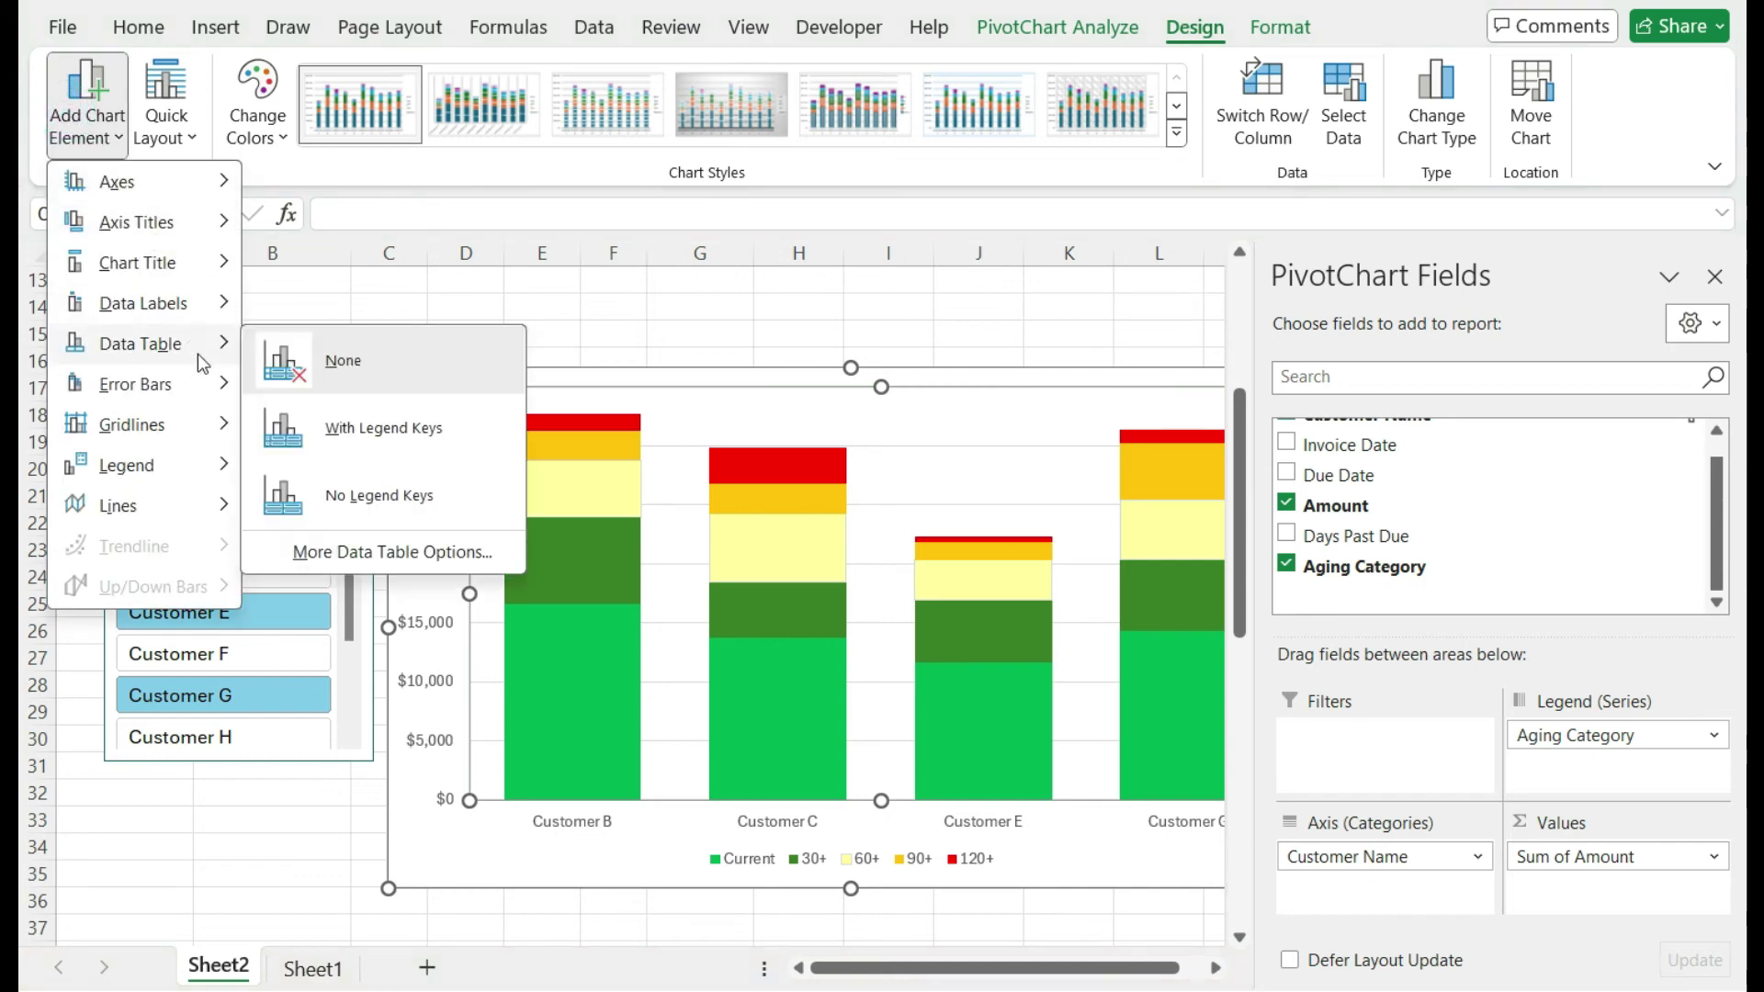
{"action": "left_click", "coordinate": [398, 439]}
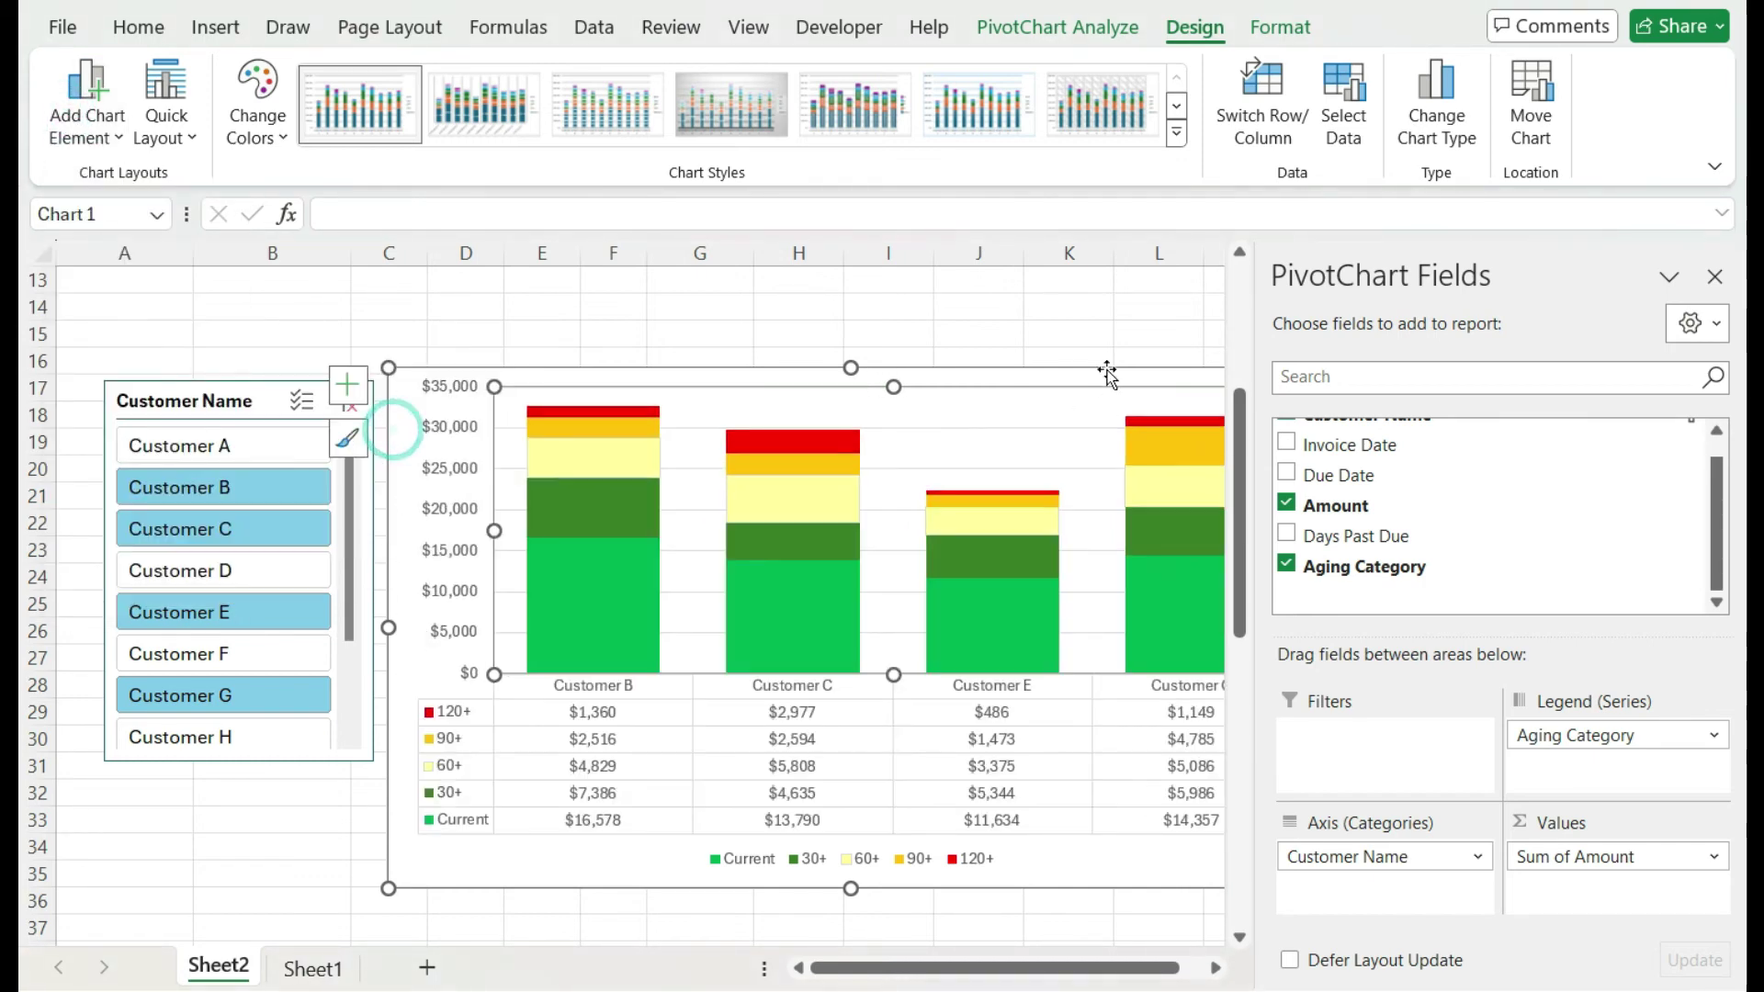
{"action": "left_click", "coordinate": [1715, 276]}
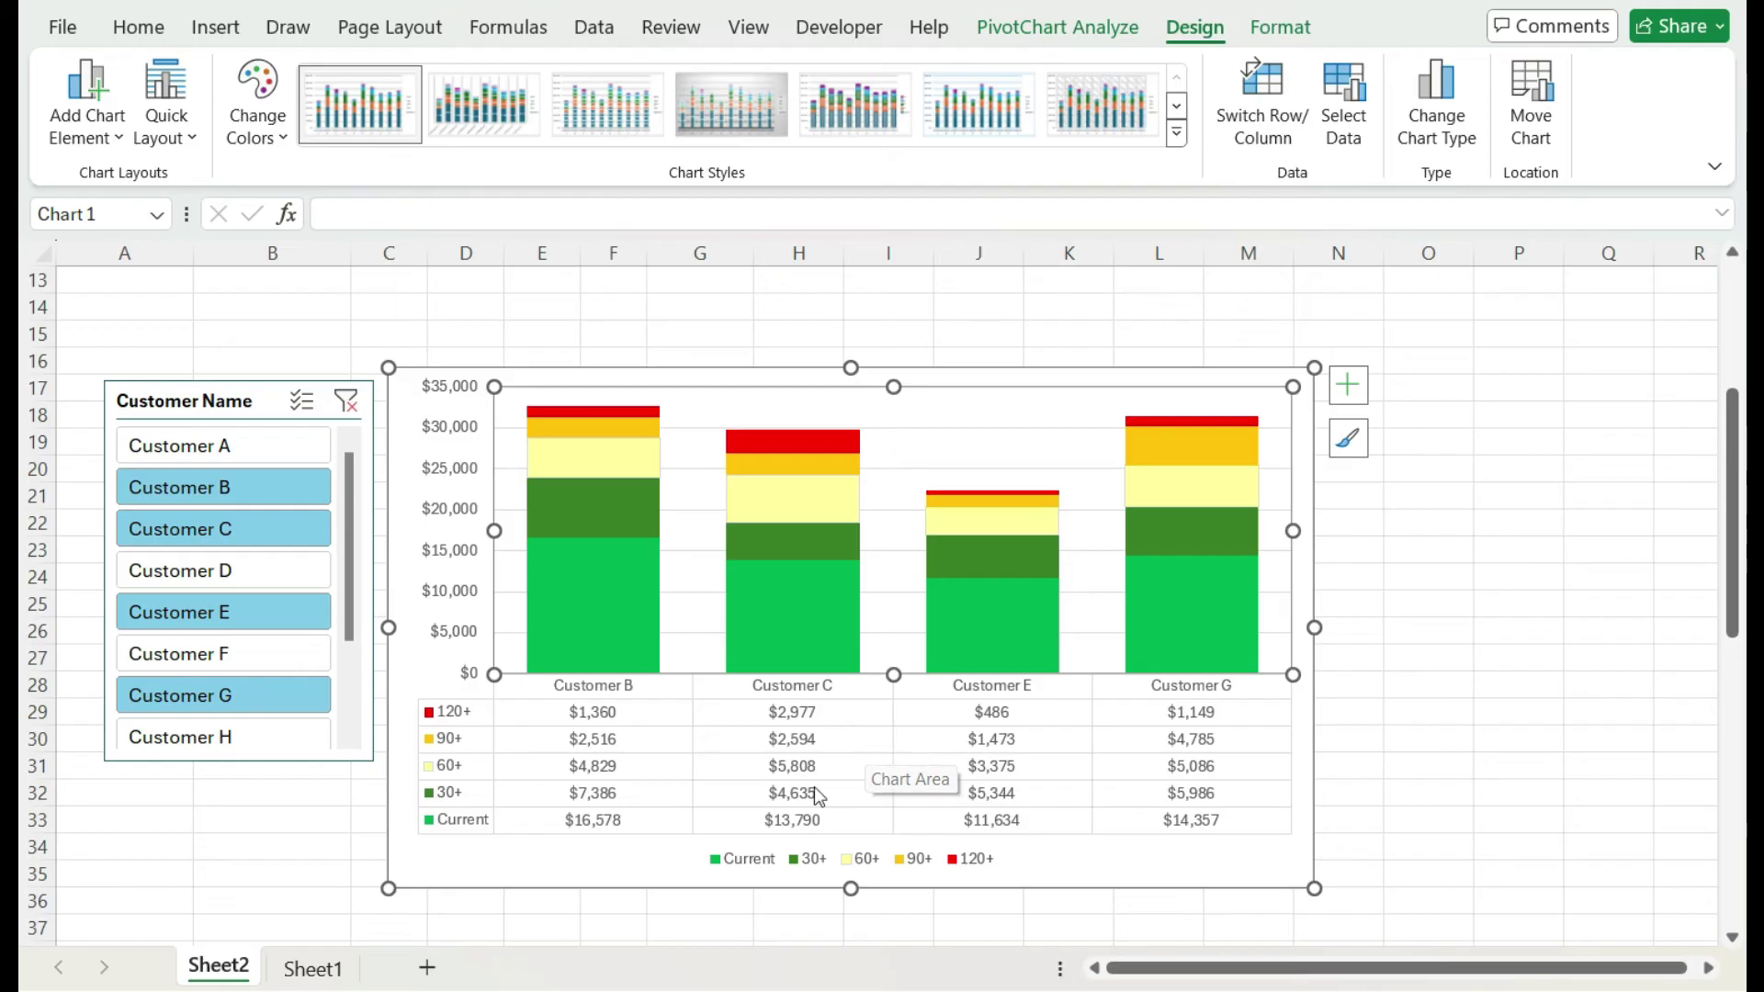
{"action": "scroll", "coordinate": [865, 749], "scroll_direction": "up", "scroll_amount": 4}
{"action": "scroll", "coordinate": [774, 537], "scroll_direction": "down", "scroll_amount": 2}
{"action": "scroll", "coordinate": [775, 537], "scroll_direction": "down", "scroll_amount": 2}
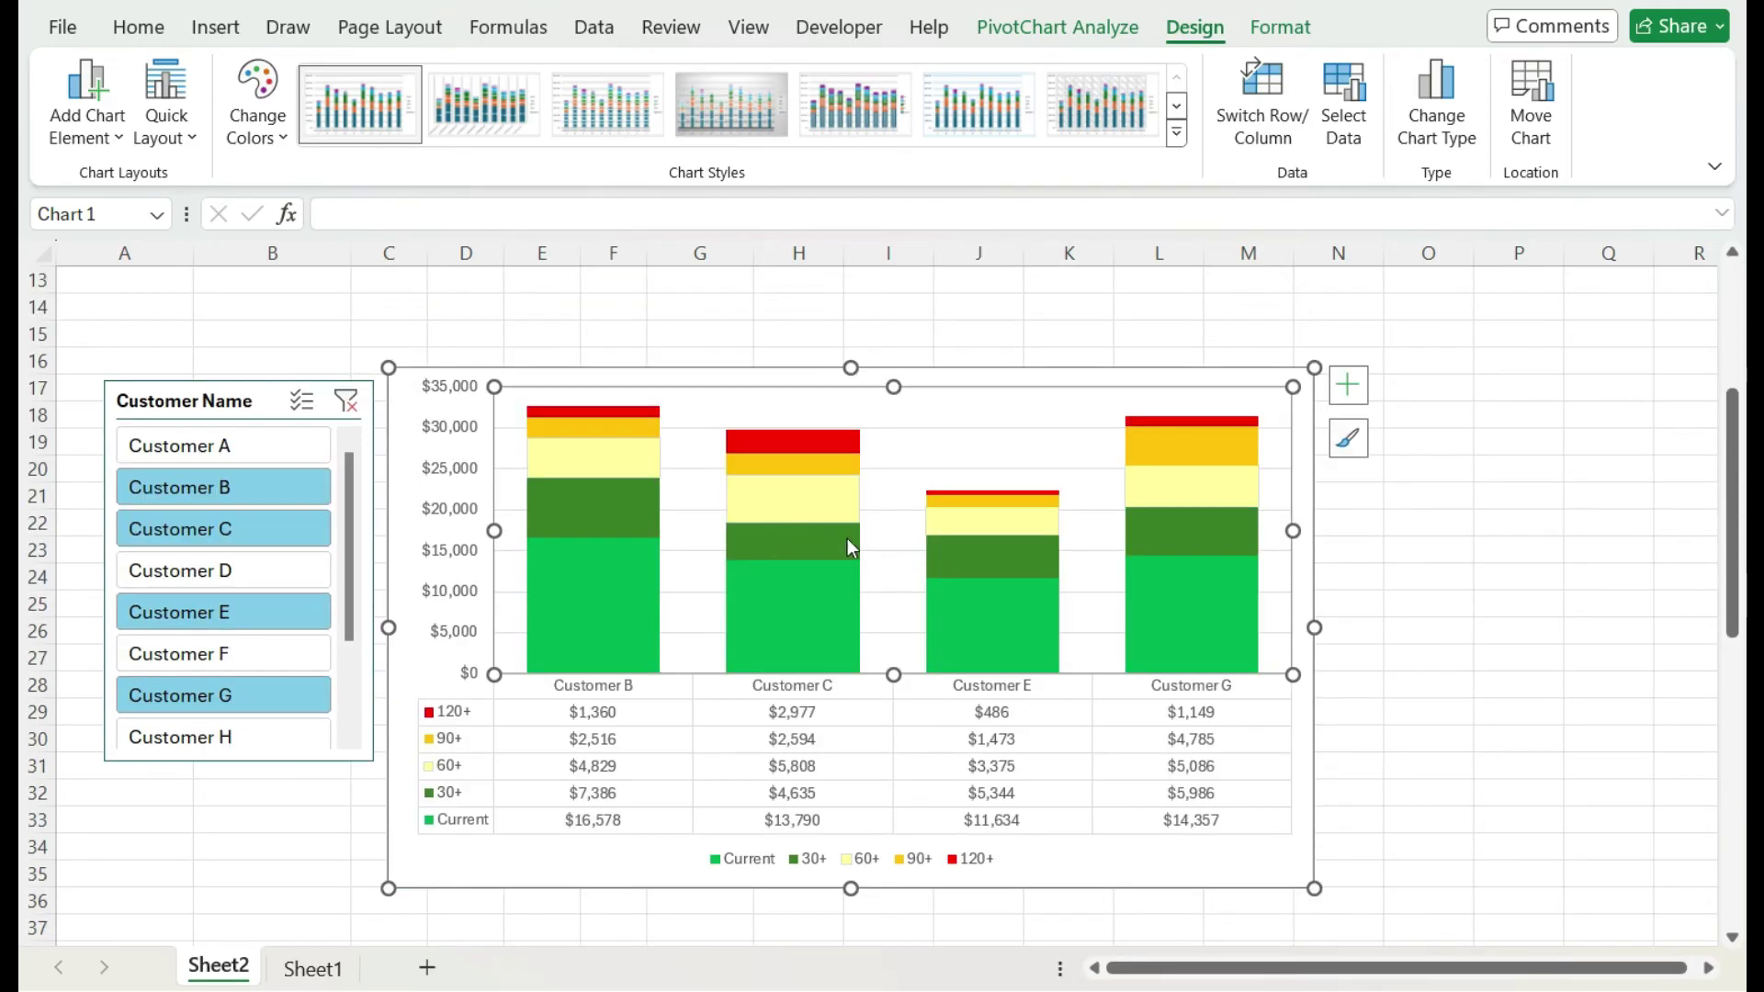
{"action": "mouse_move", "coordinate": [847, 539]}
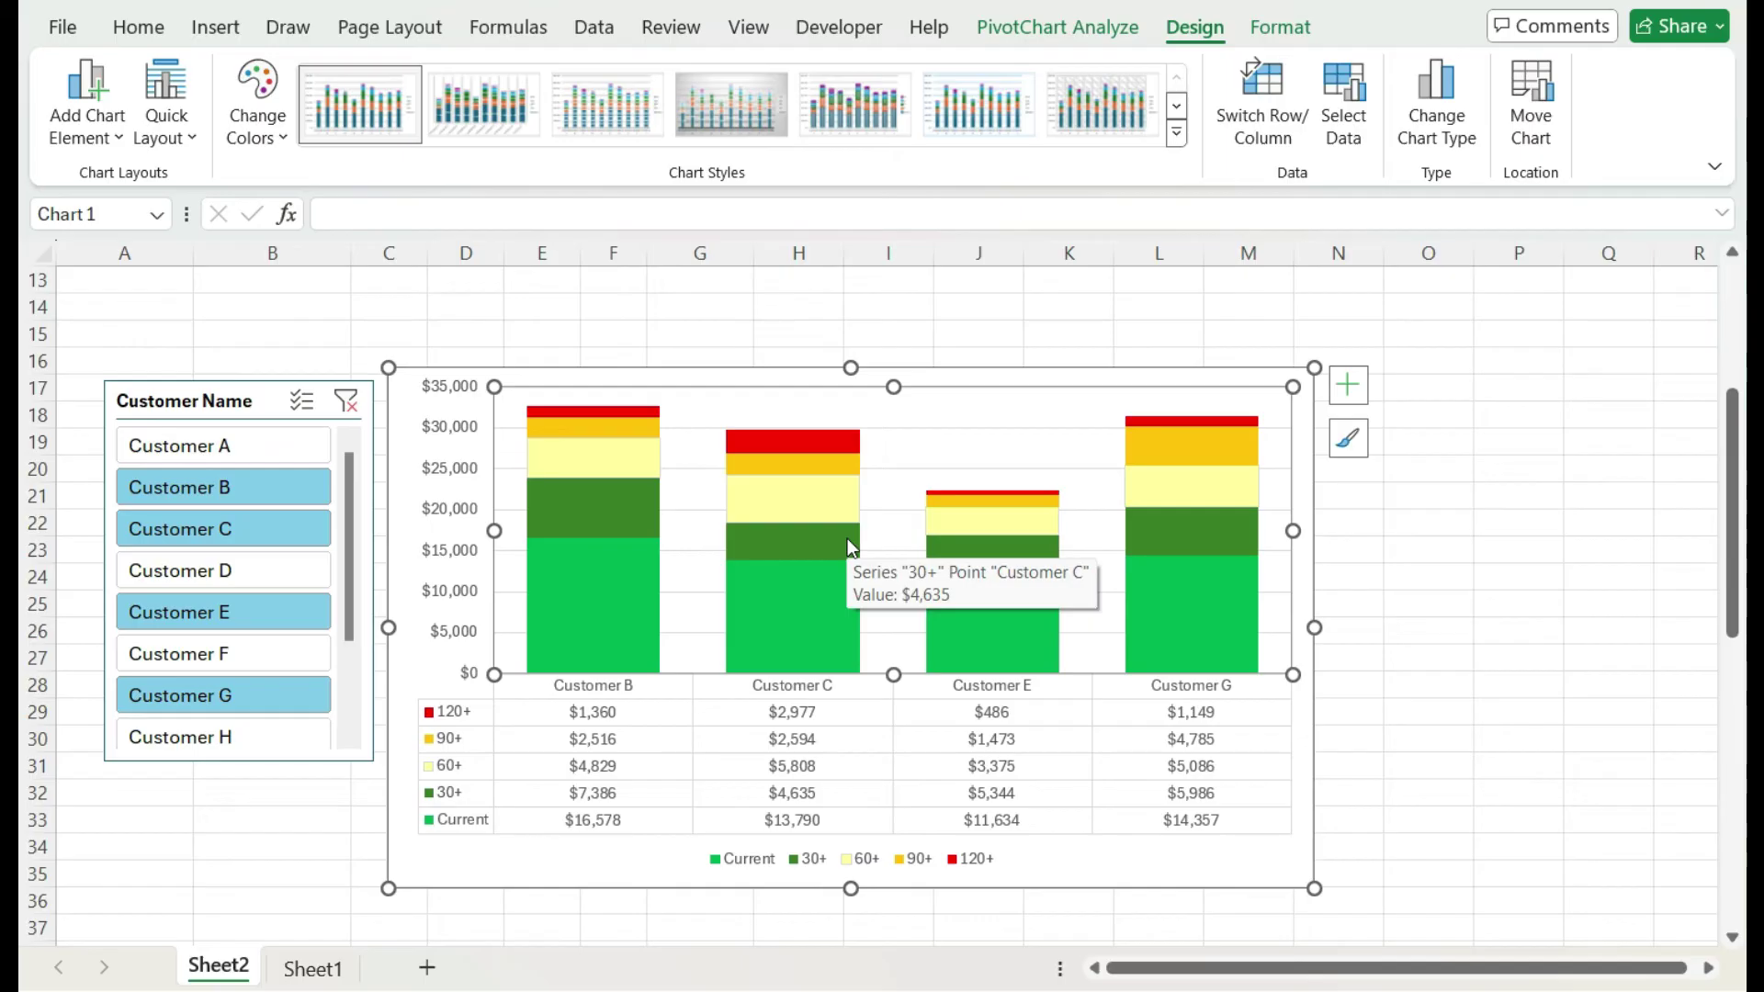
Step: Add a chart title above the PivotChart reading 'Aged AR Schedule' and deselect the chart
{"action": "left_click", "coordinate": [59, 134]}
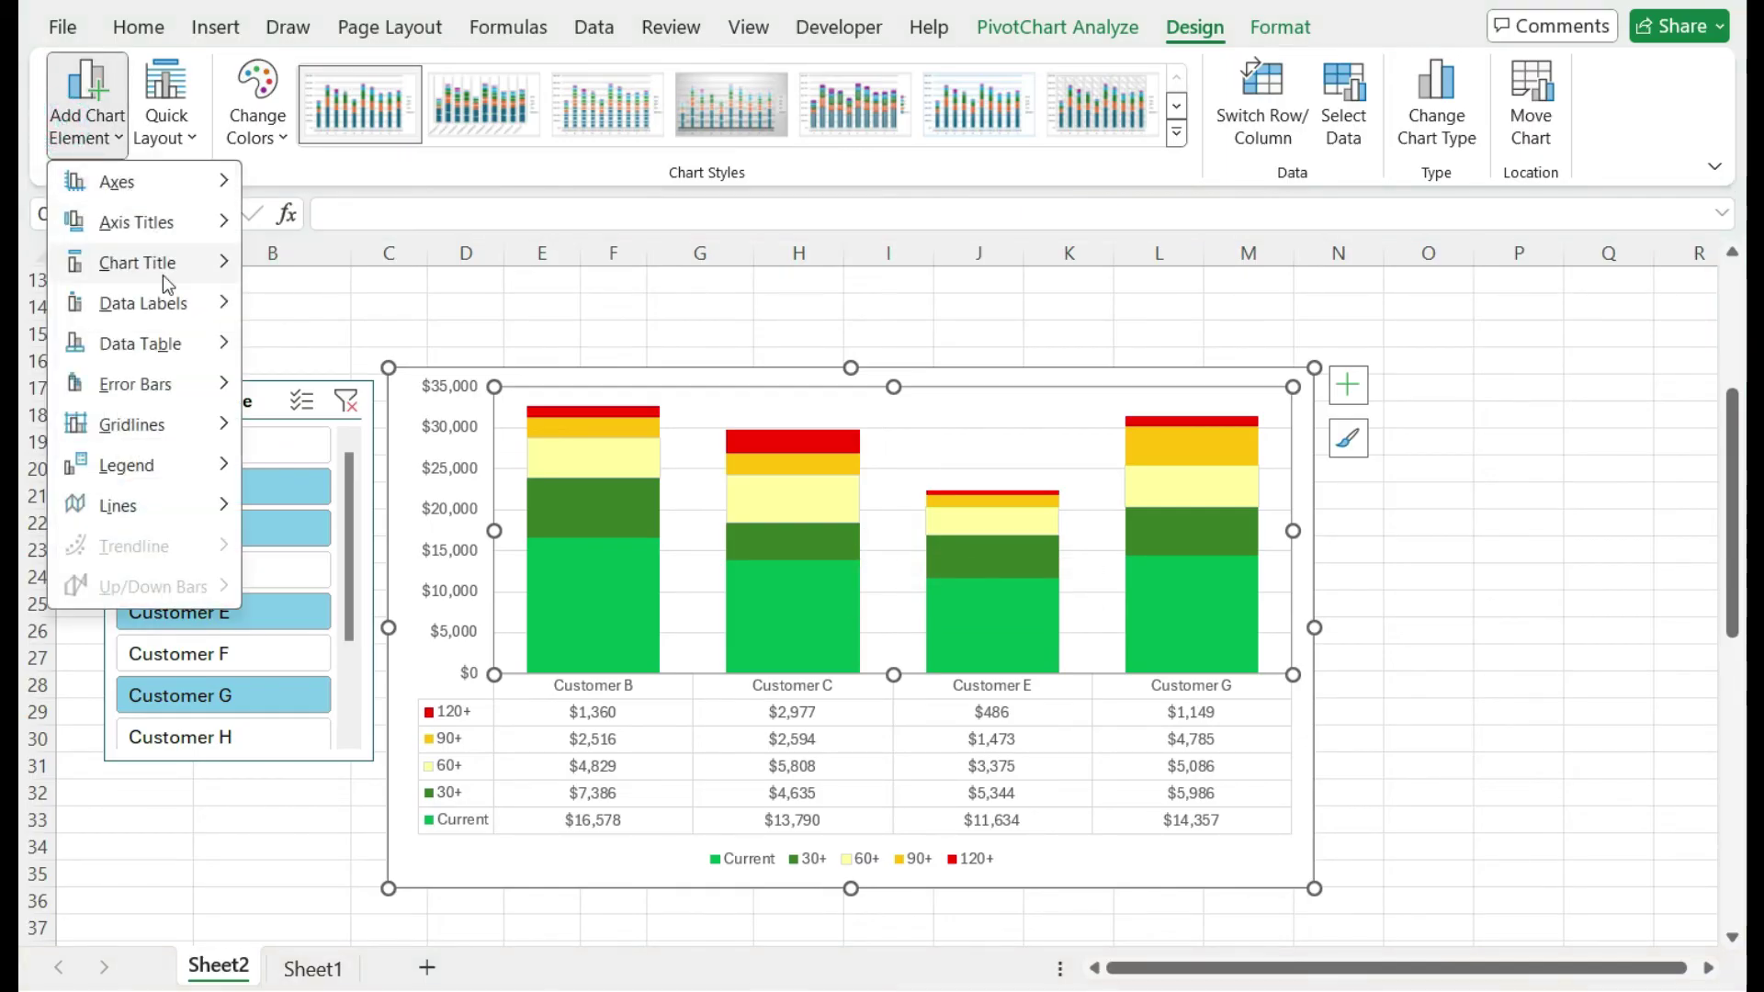
{"action": "mouse_move", "coordinate": [138, 263]}
{"action": "left_click", "coordinate": [371, 348]}
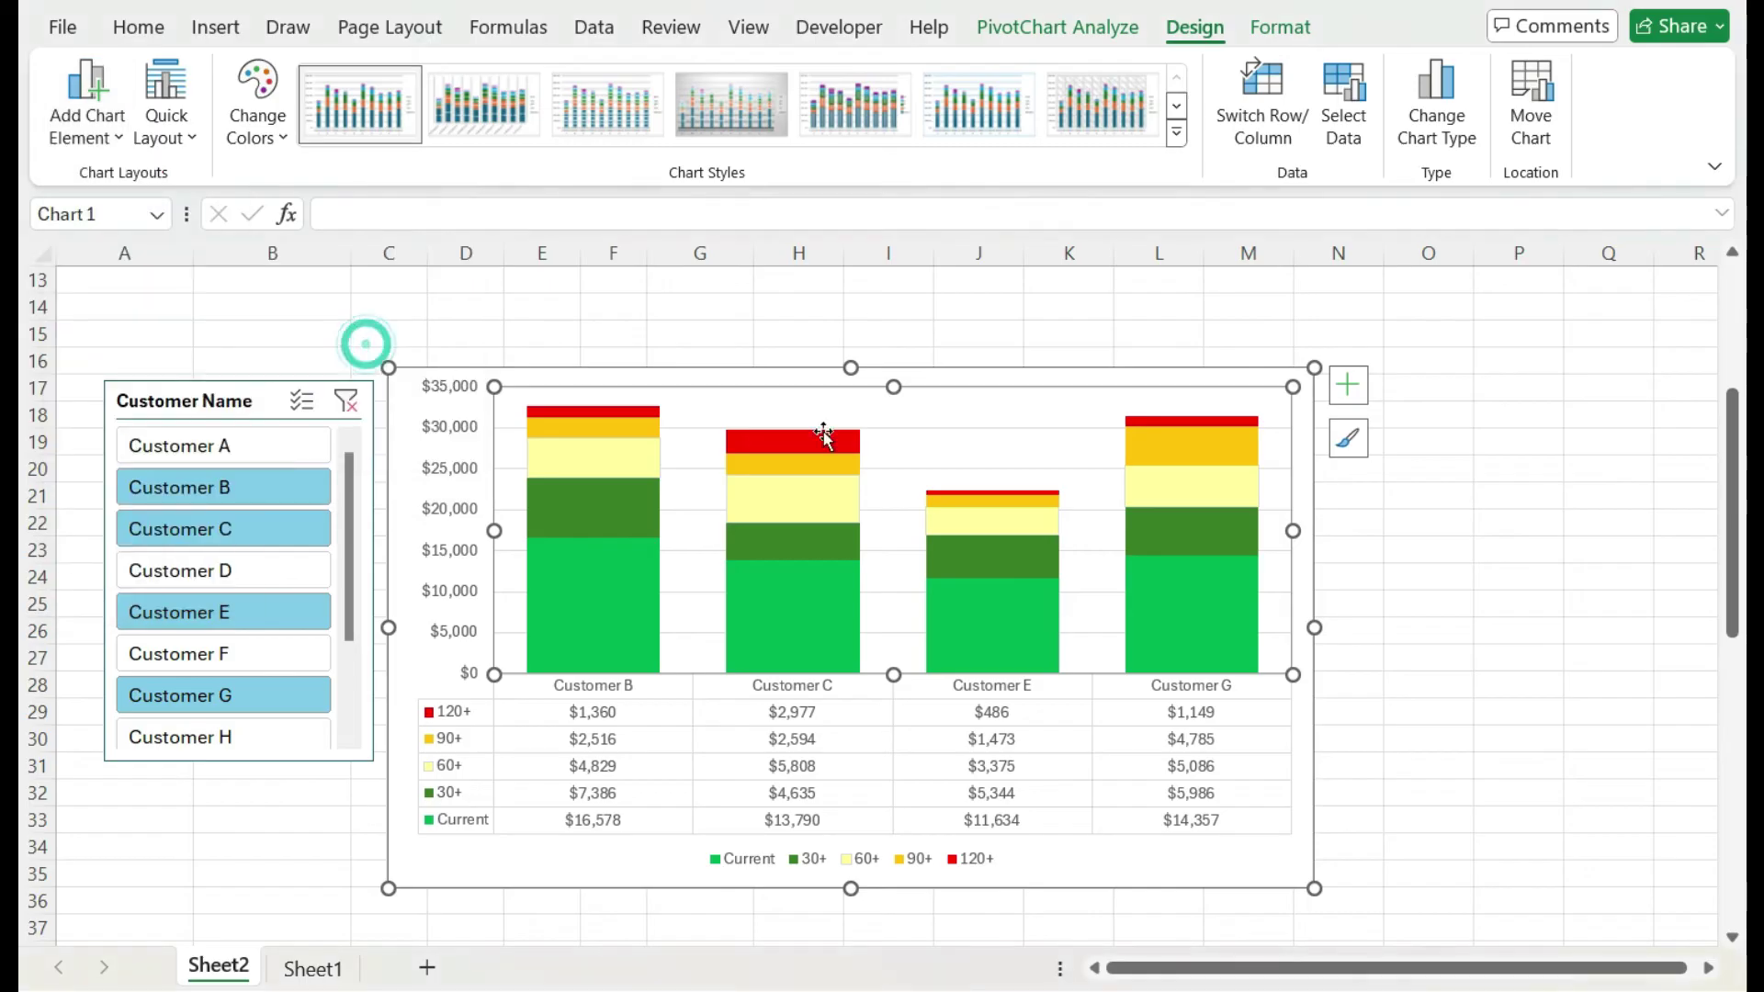
{"action": "left_click_drag", "start_coordinate": [796, 397], "coordinate": [853, 397]}
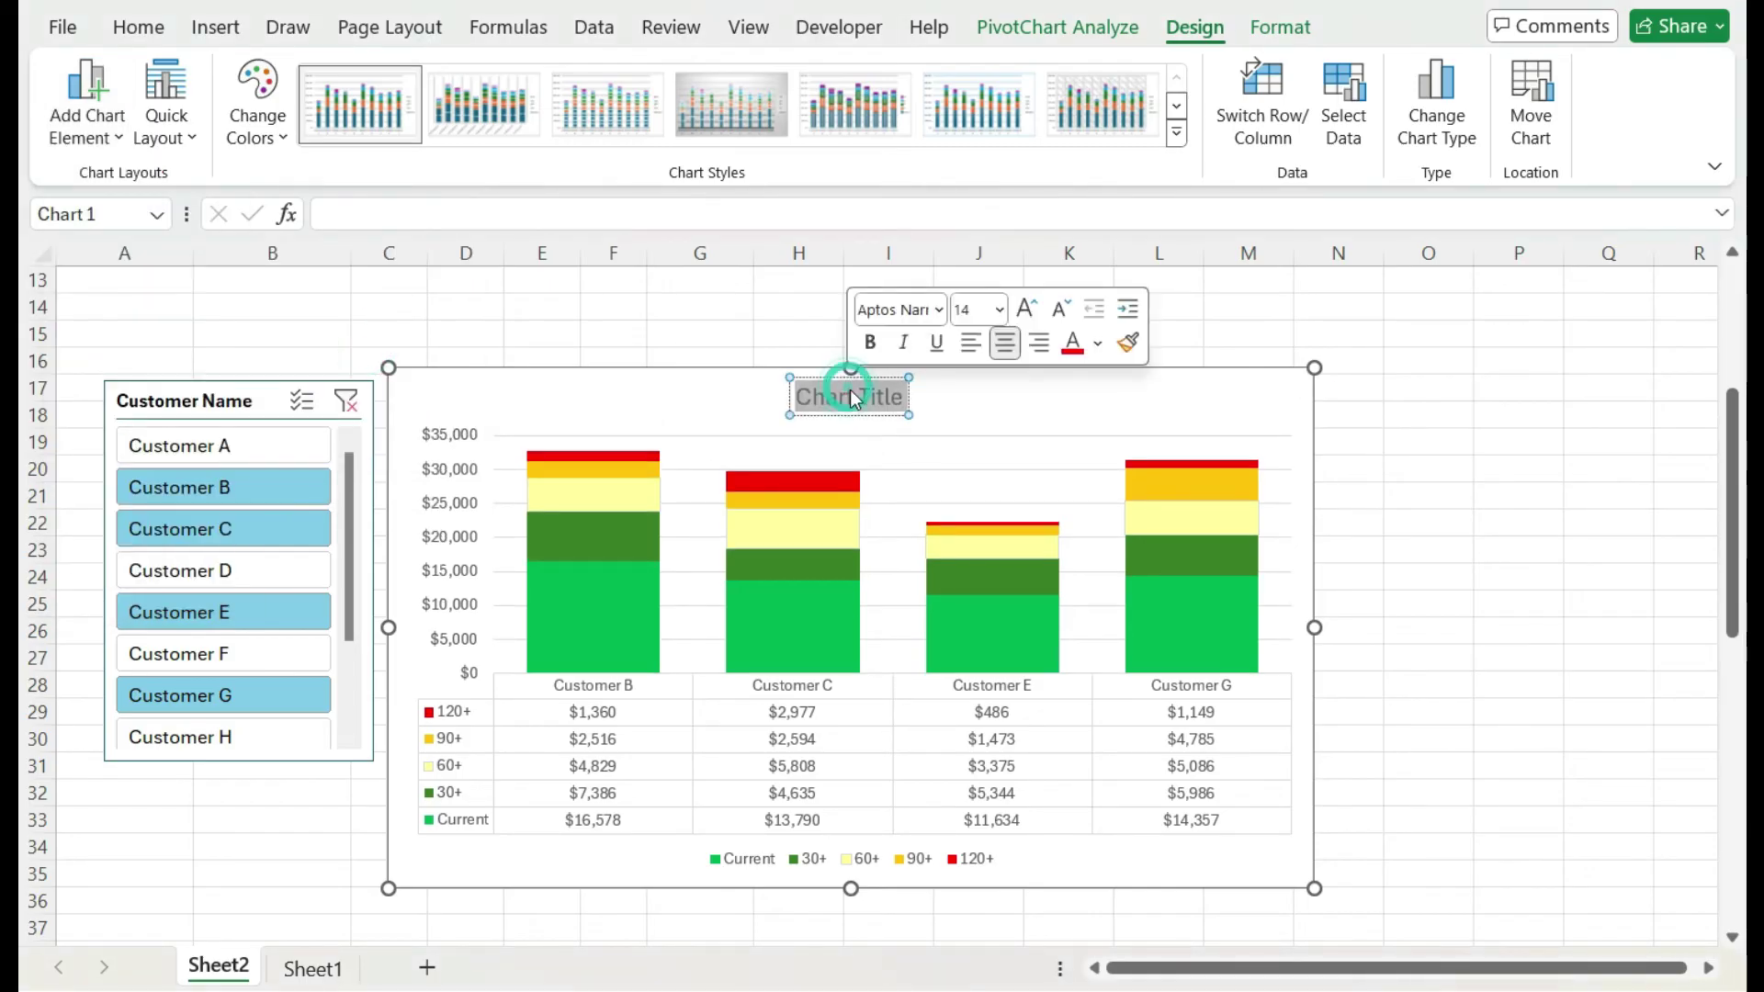
{"action": "type", "text": "Aged A"}
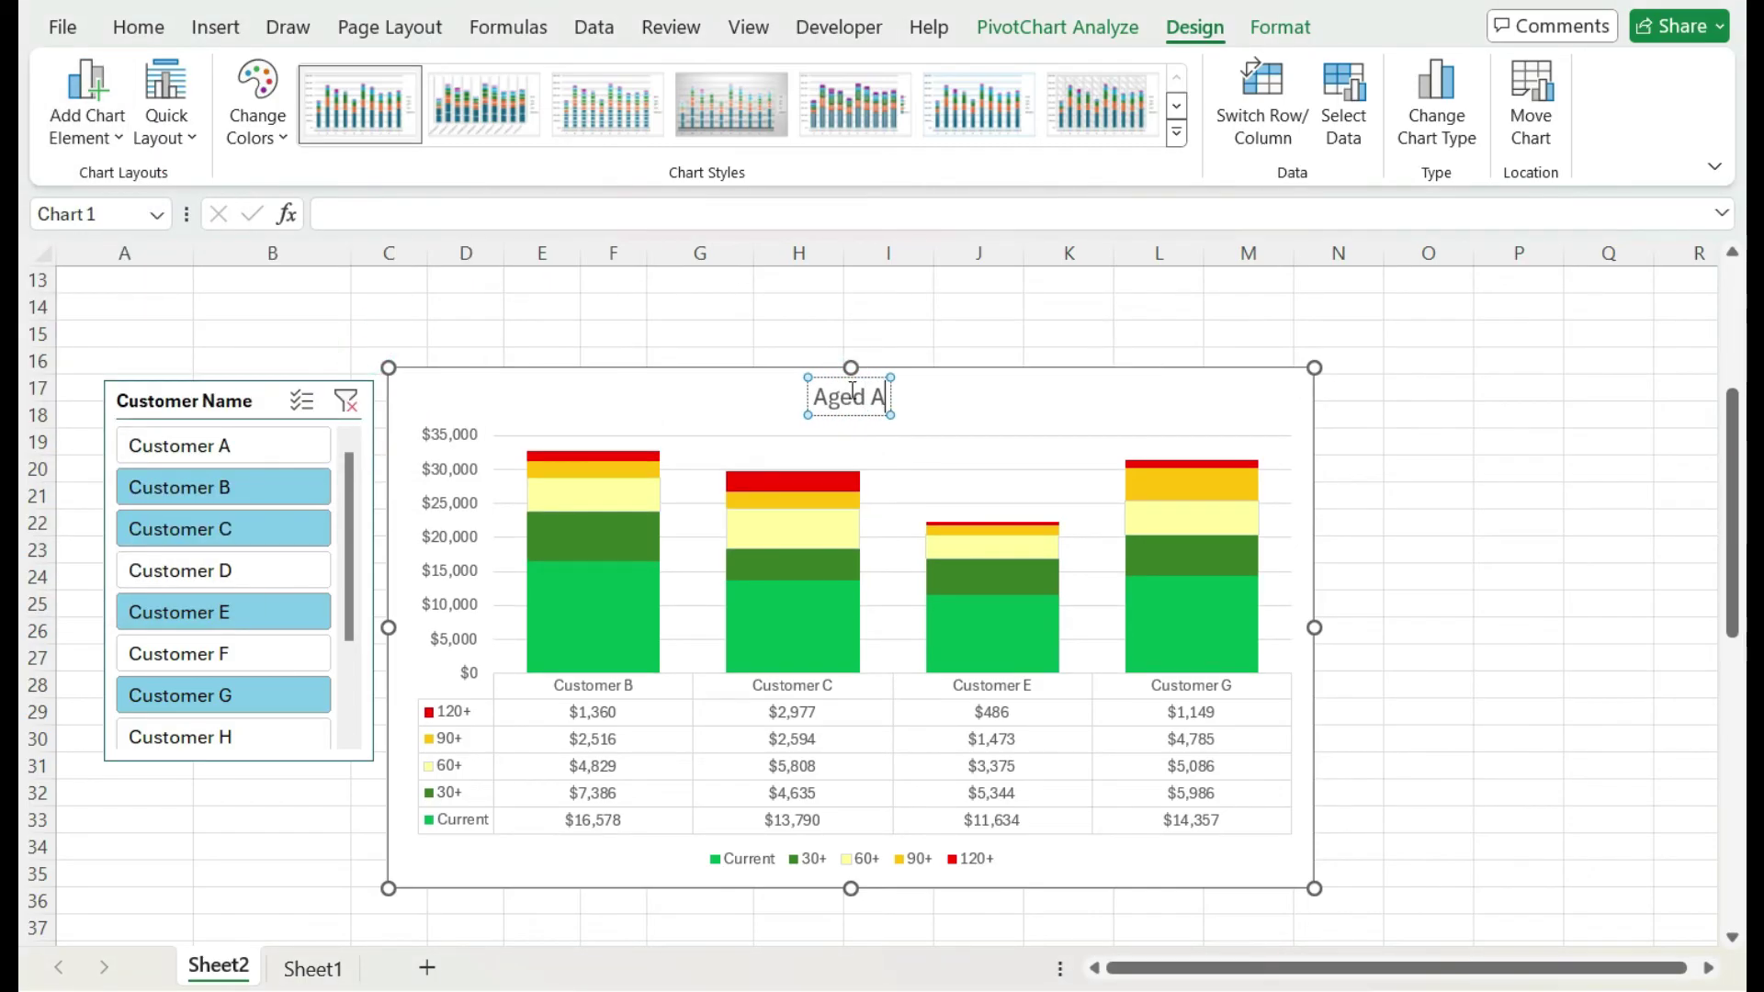
{"action": "type", "text": "R Schedule"}
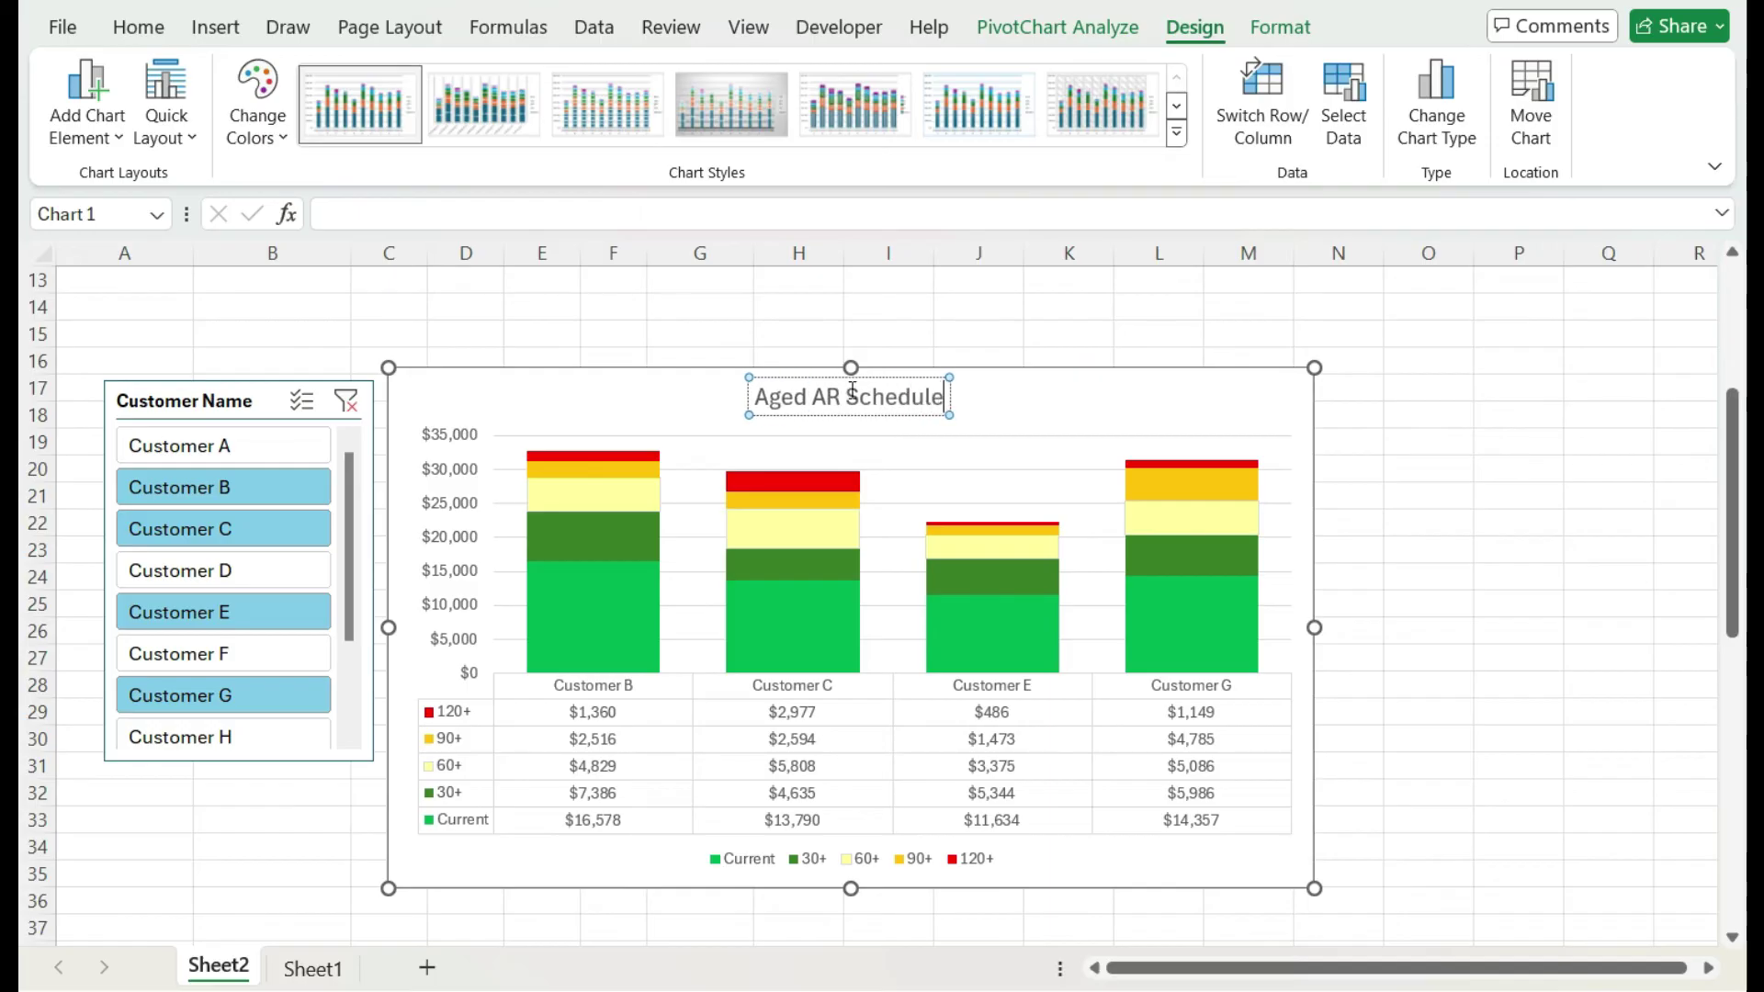
{"action": "left_click", "coordinate": [726, 332]}
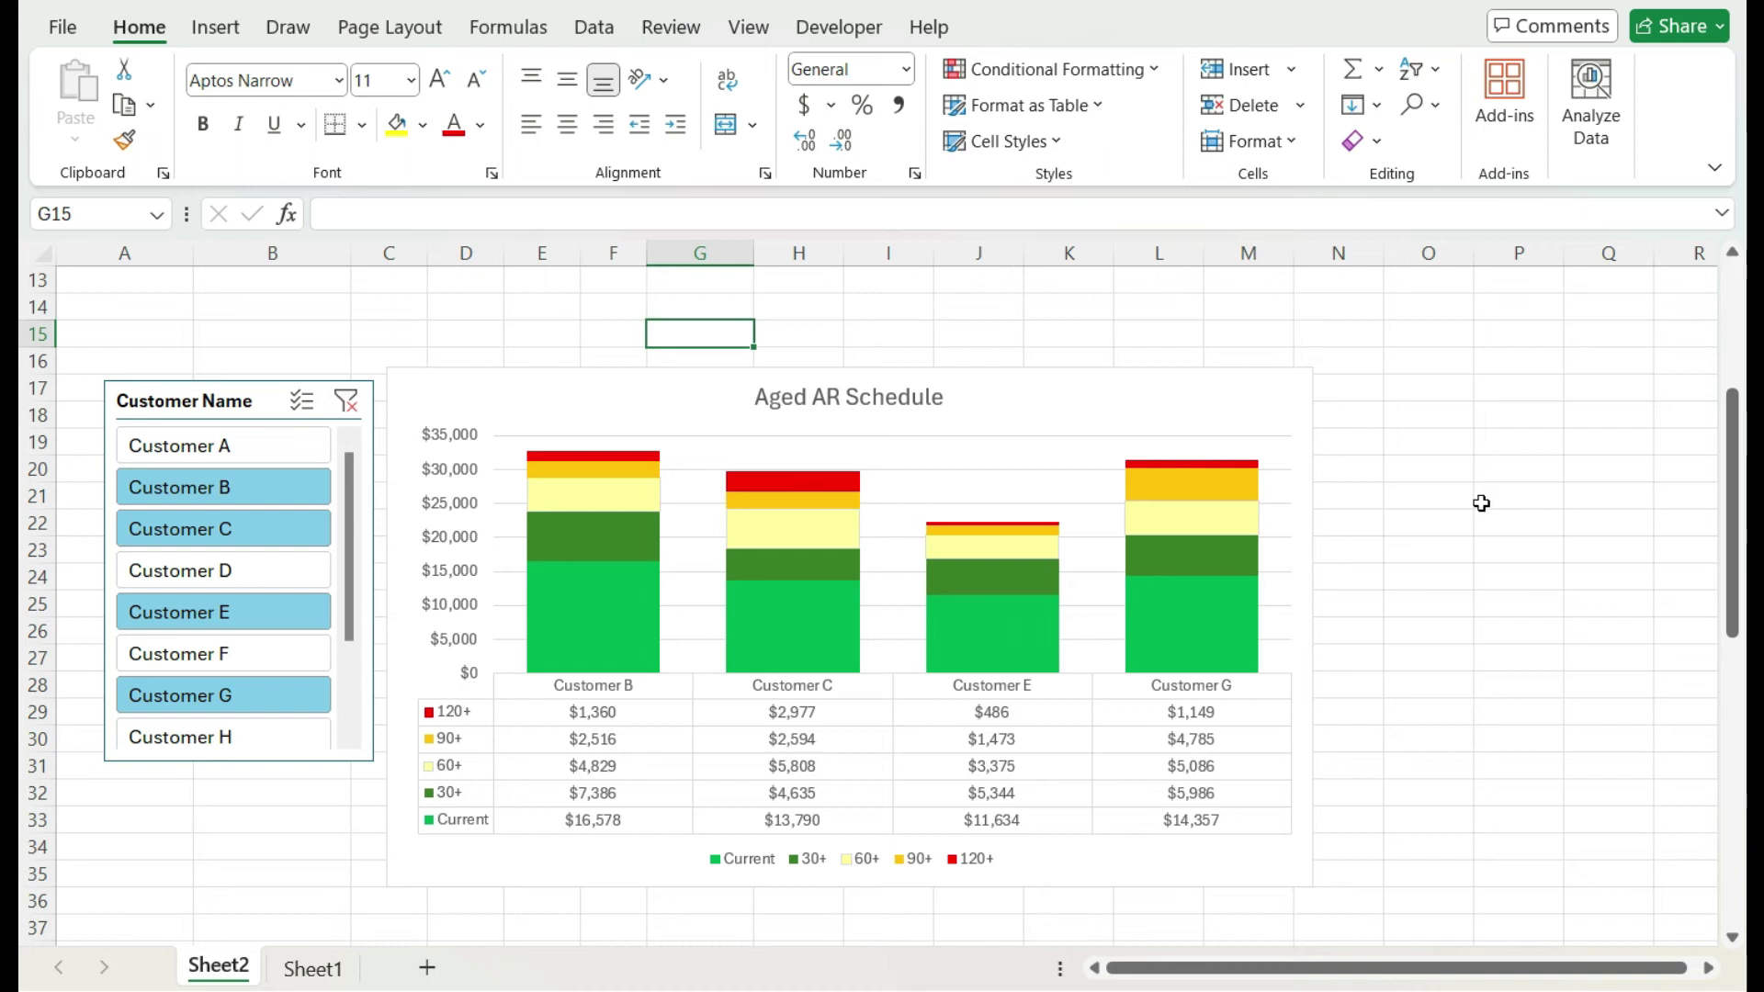
Step: Stretch the chart's top edge up to row 14 and right edge to column O, then switch to Sheet1
{"action": "left_click", "coordinate": [1291, 409]}
{"action": "left_click_drag", "start_coordinate": [852, 370], "coordinate": [850, 307]}
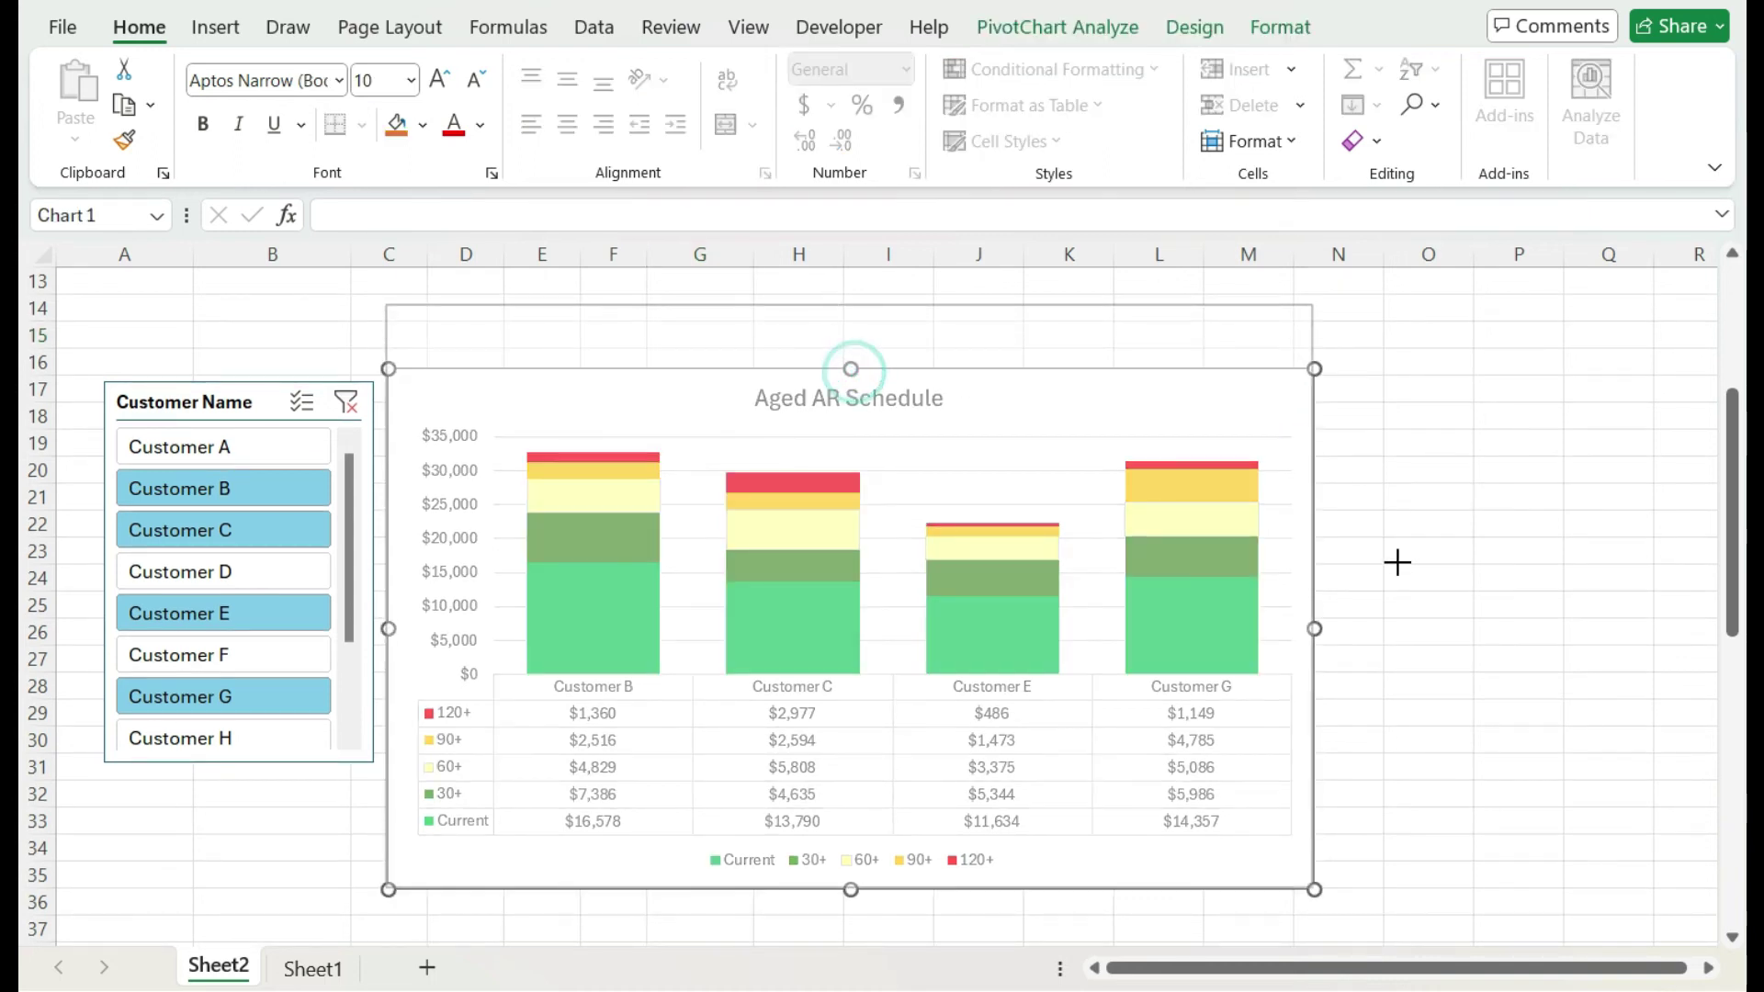
{"action": "left_click_drag", "start_coordinate": [1314, 599], "coordinate": [1452, 603]}
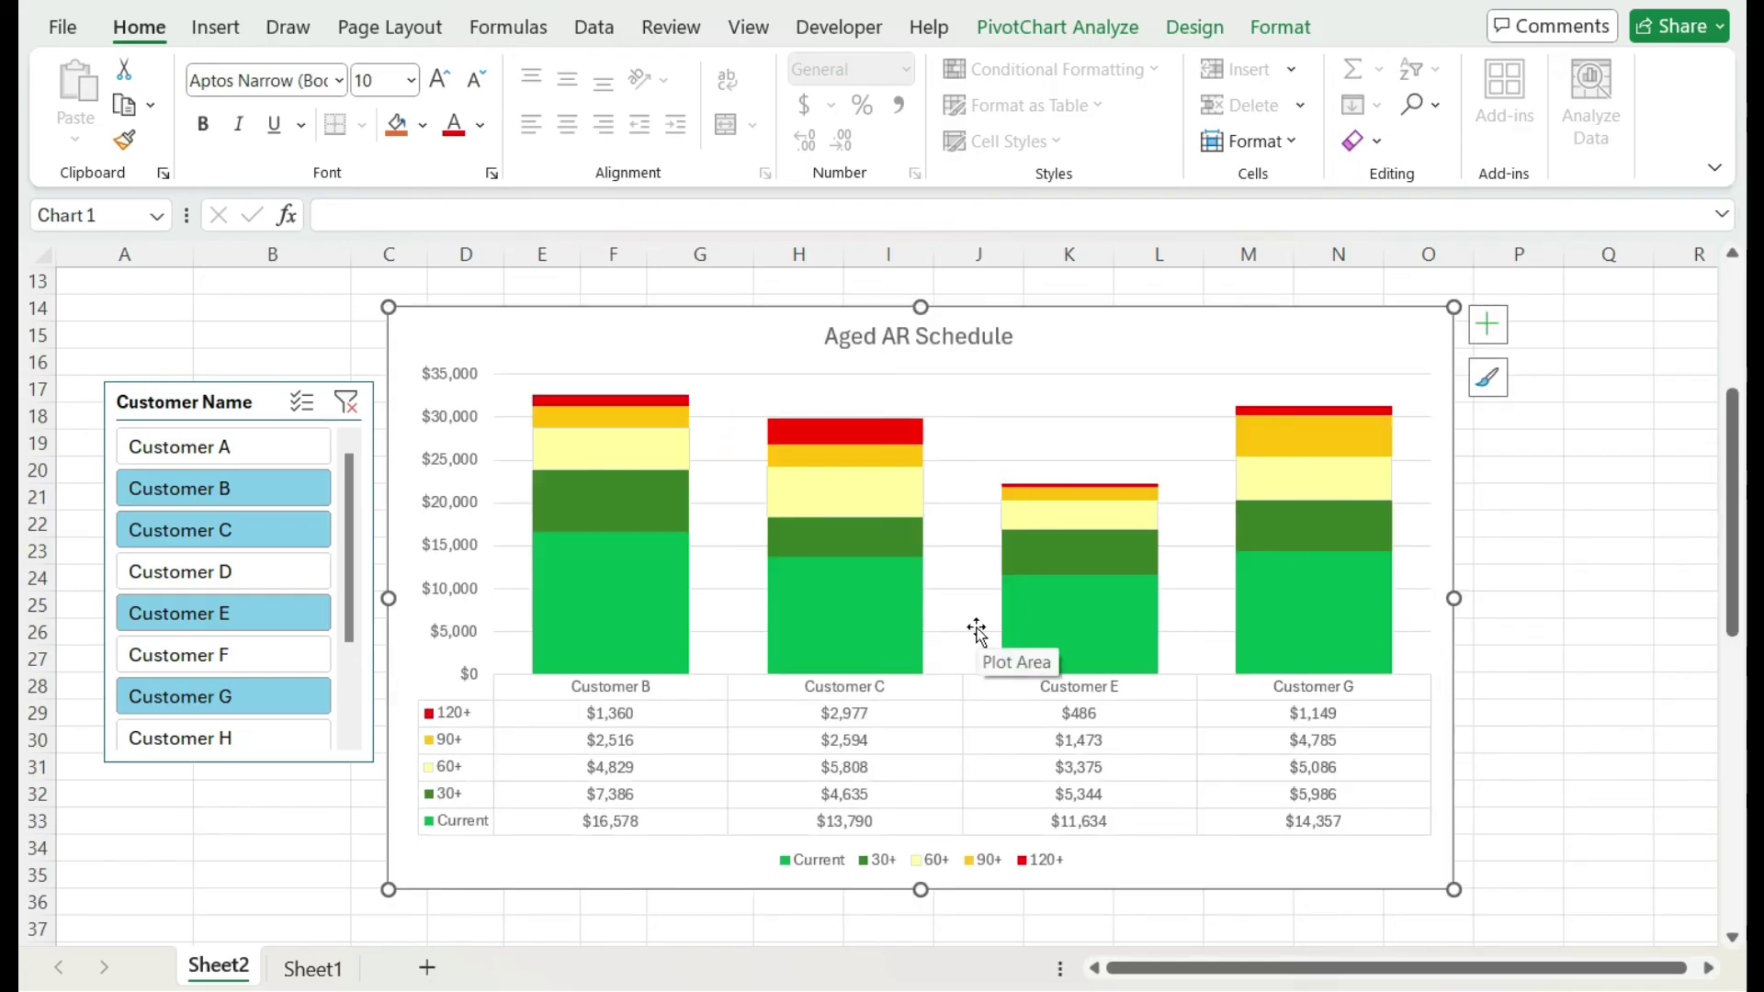
{"action": "mouse_move", "coordinate": [922, 605]}
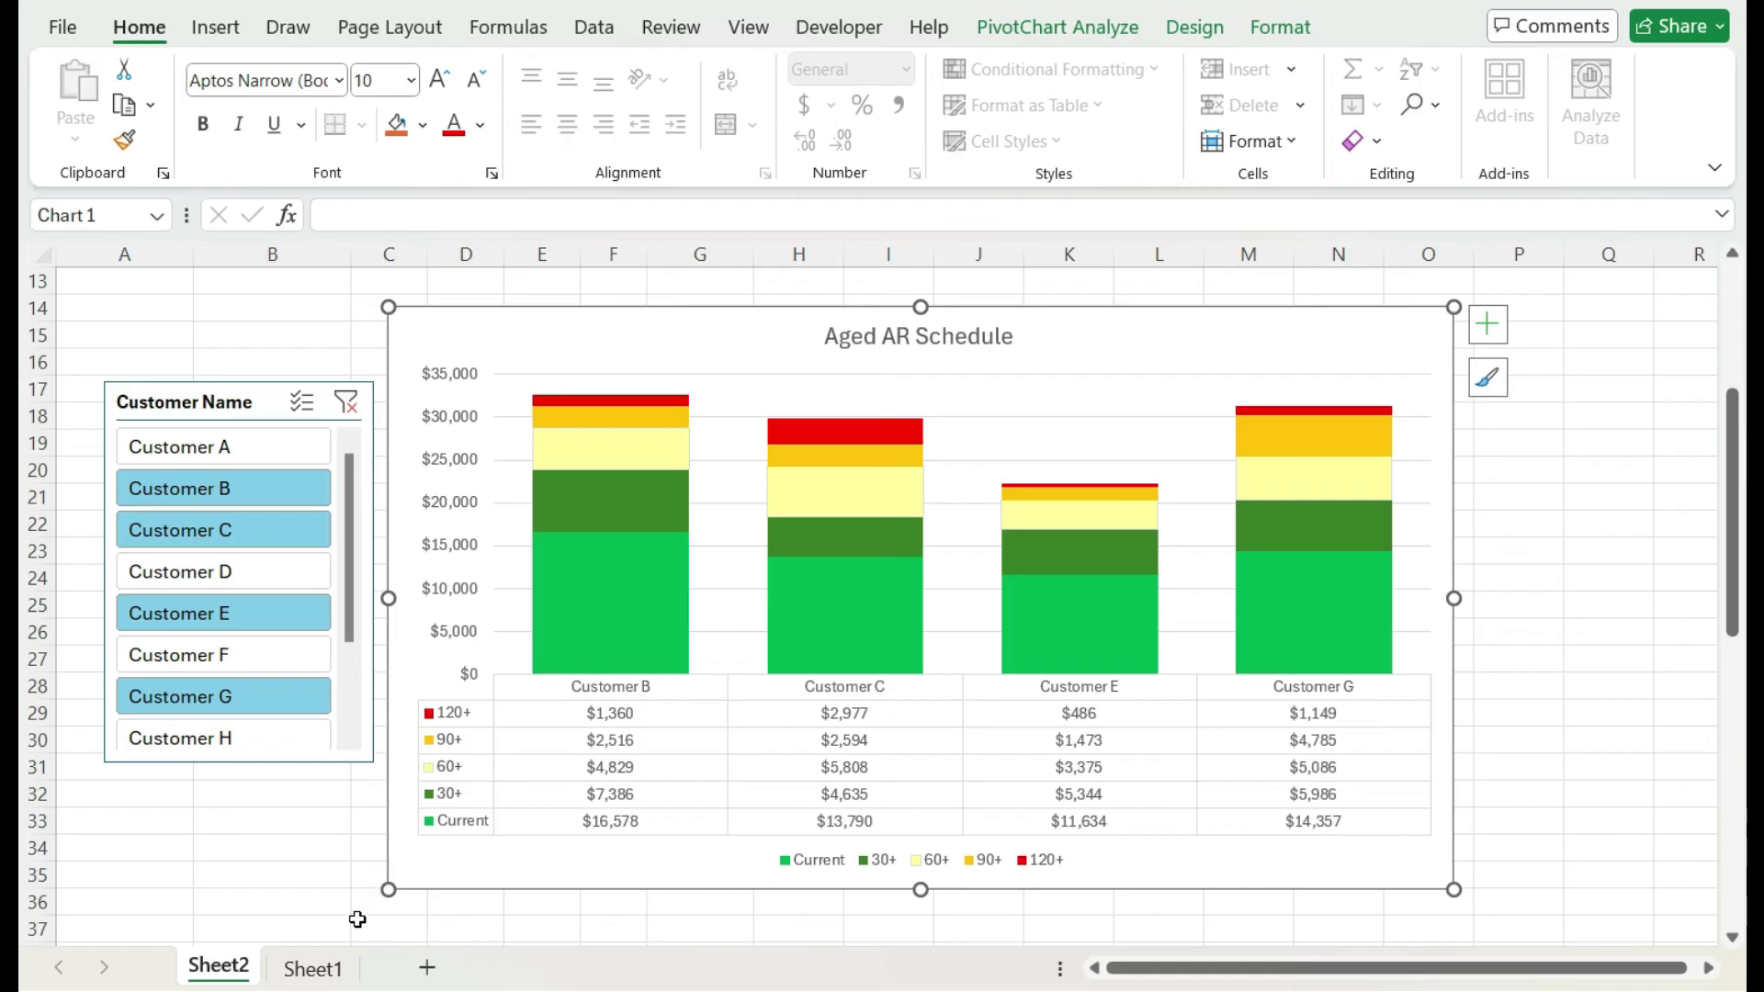
{"action": "left_click", "coordinate": [331, 974]}
Step: Locate the first empty row below the invoice table on Sheet1
{"action": "left_click", "coordinate": [119, 579]}
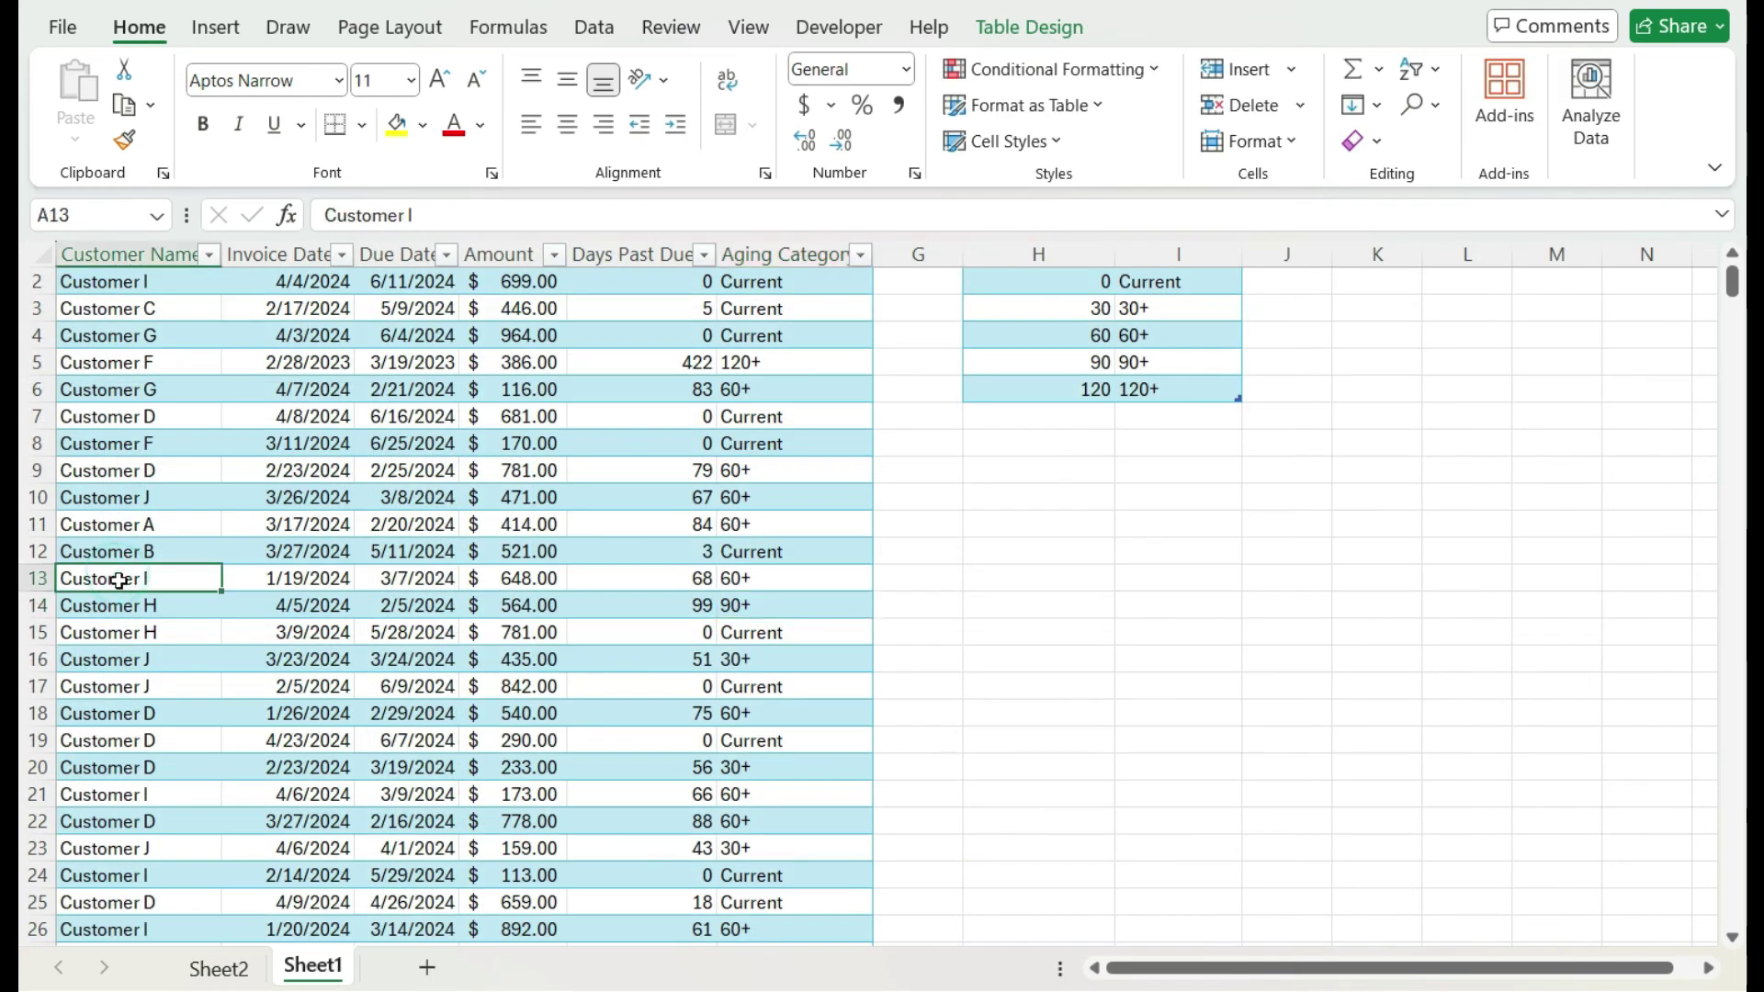
{"action": "key", "text": "ctrl+Down"}
{"action": "key", "text": "Down"}
{"action": "key", "text": "Down"}
{"action": "key", "text": "Down"}
{"action": "key", "text": "Up"}
{"action": "key", "text": "Up"}
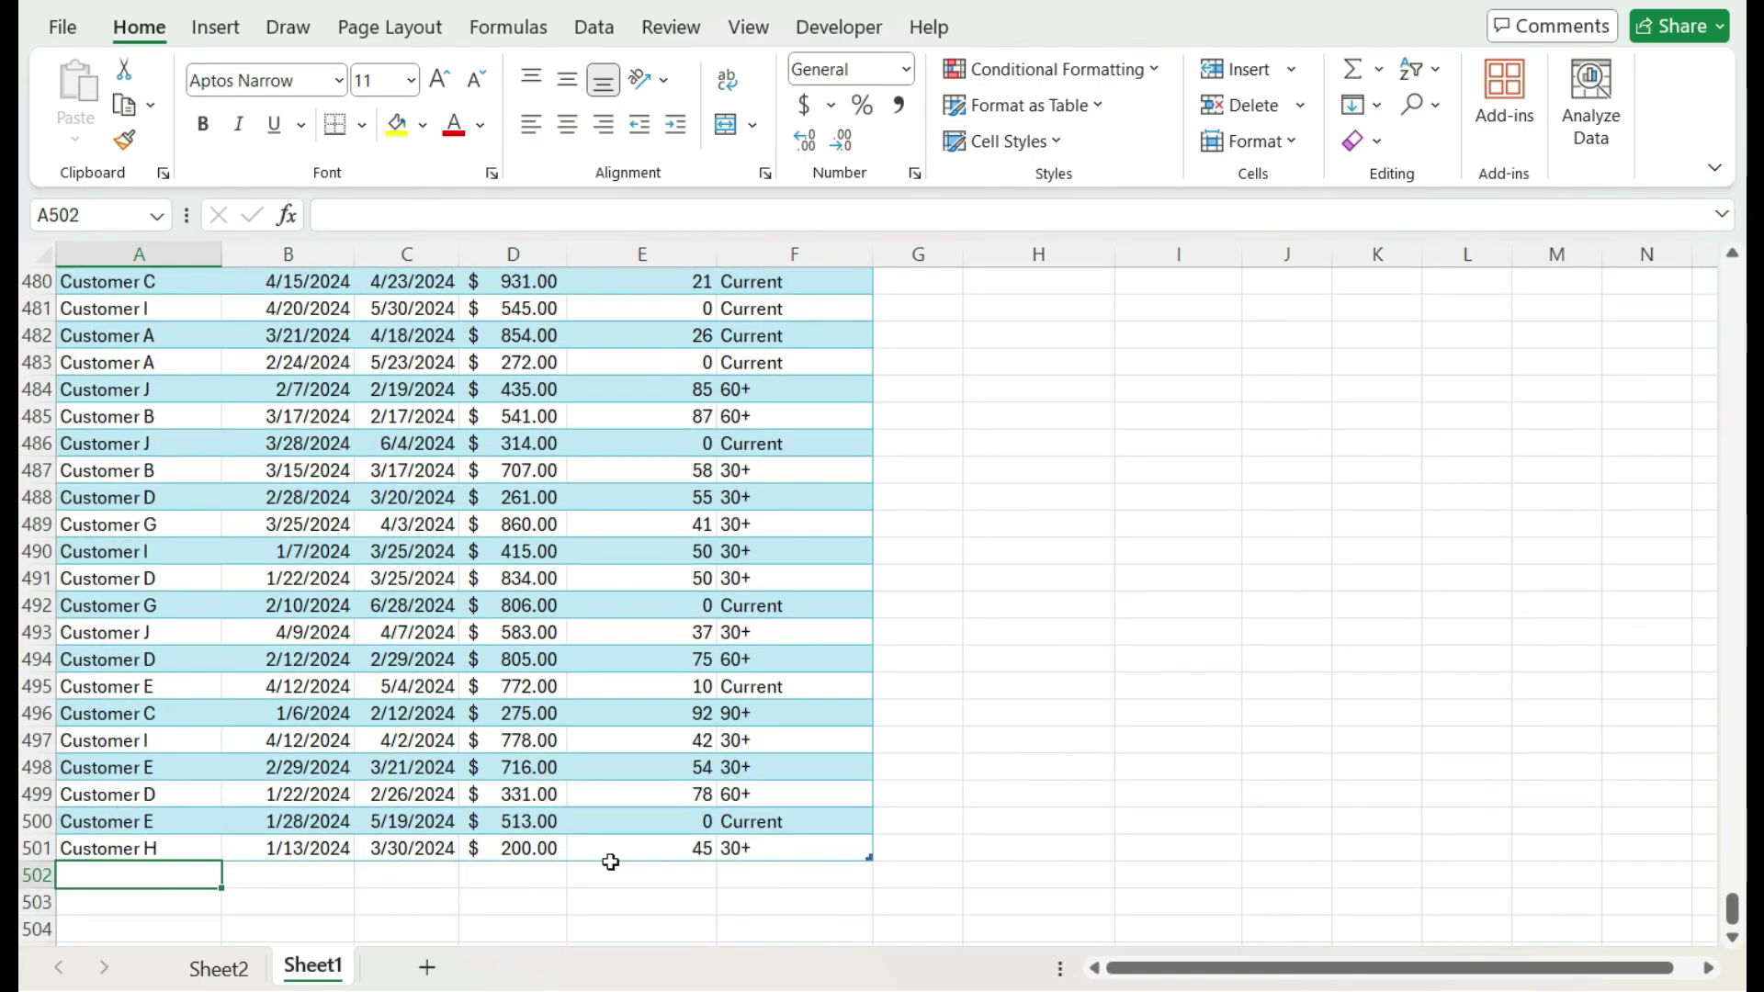
{"action": "left_click", "coordinate": [250, 971]}
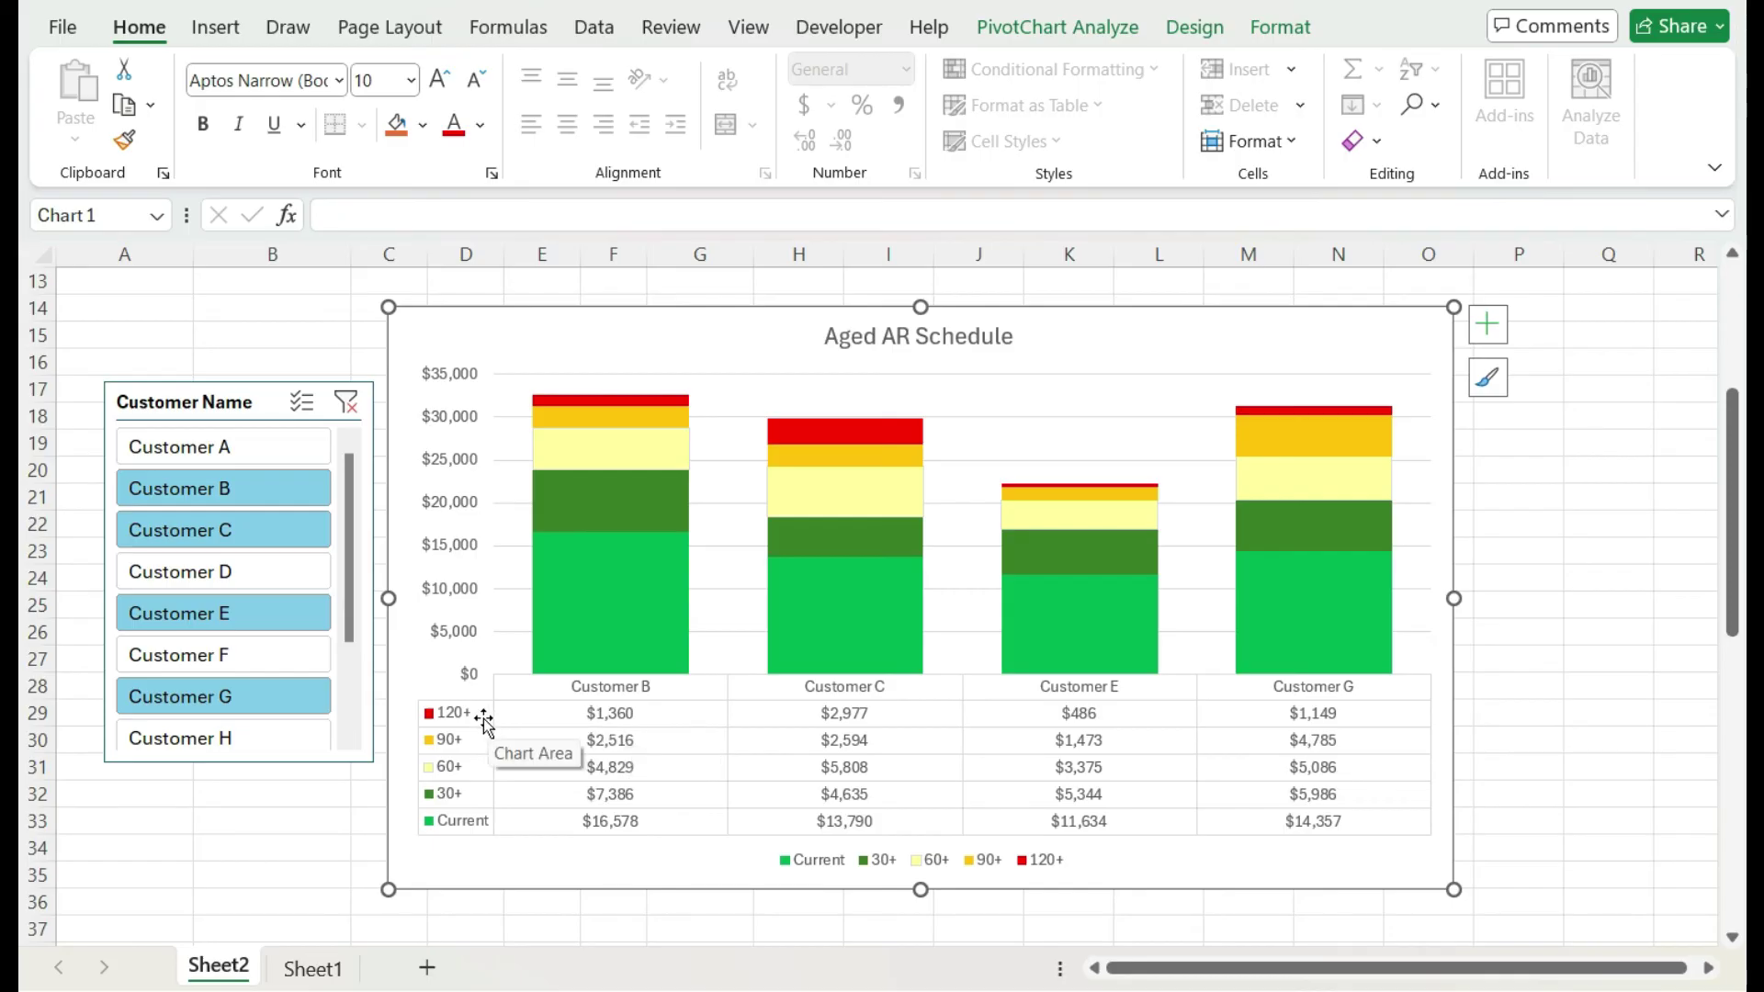
{"action": "left_click", "coordinate": [313, 969]}
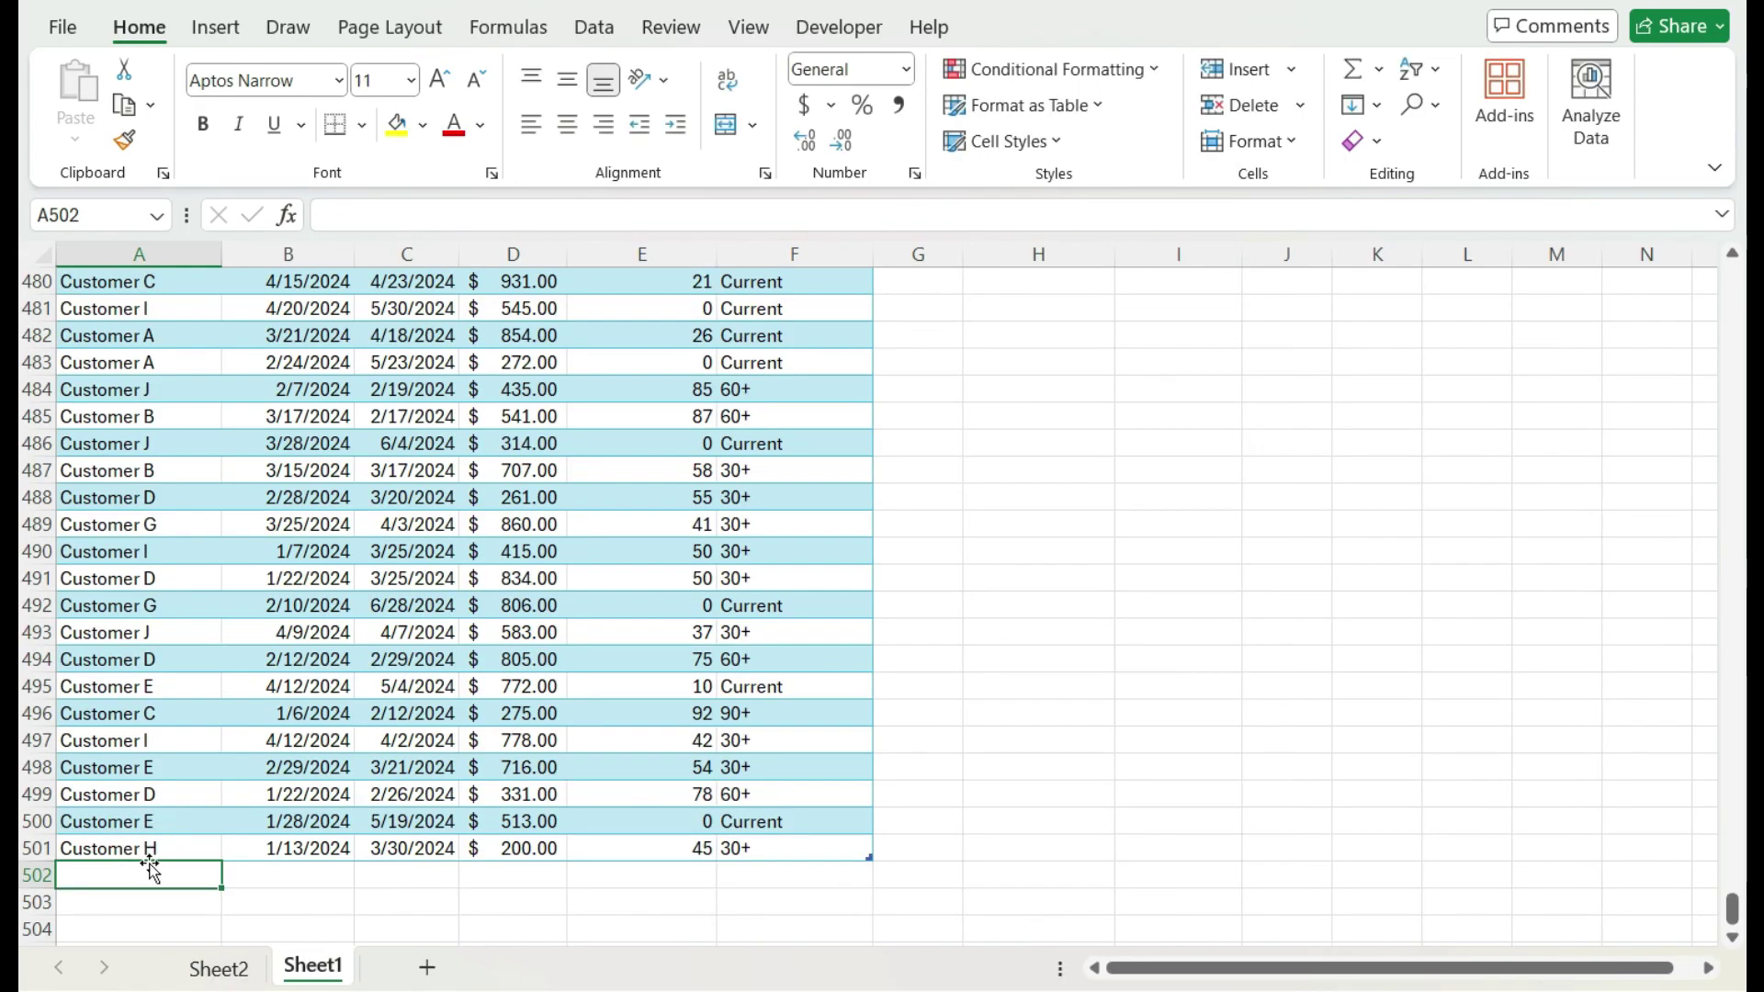
Step: Enter Customer B, 1/1/2022, due 4/1/2022, $10,000 in row 502, autofit column D, return to Sheet2
{"action": "type", "text": "Customer B"}
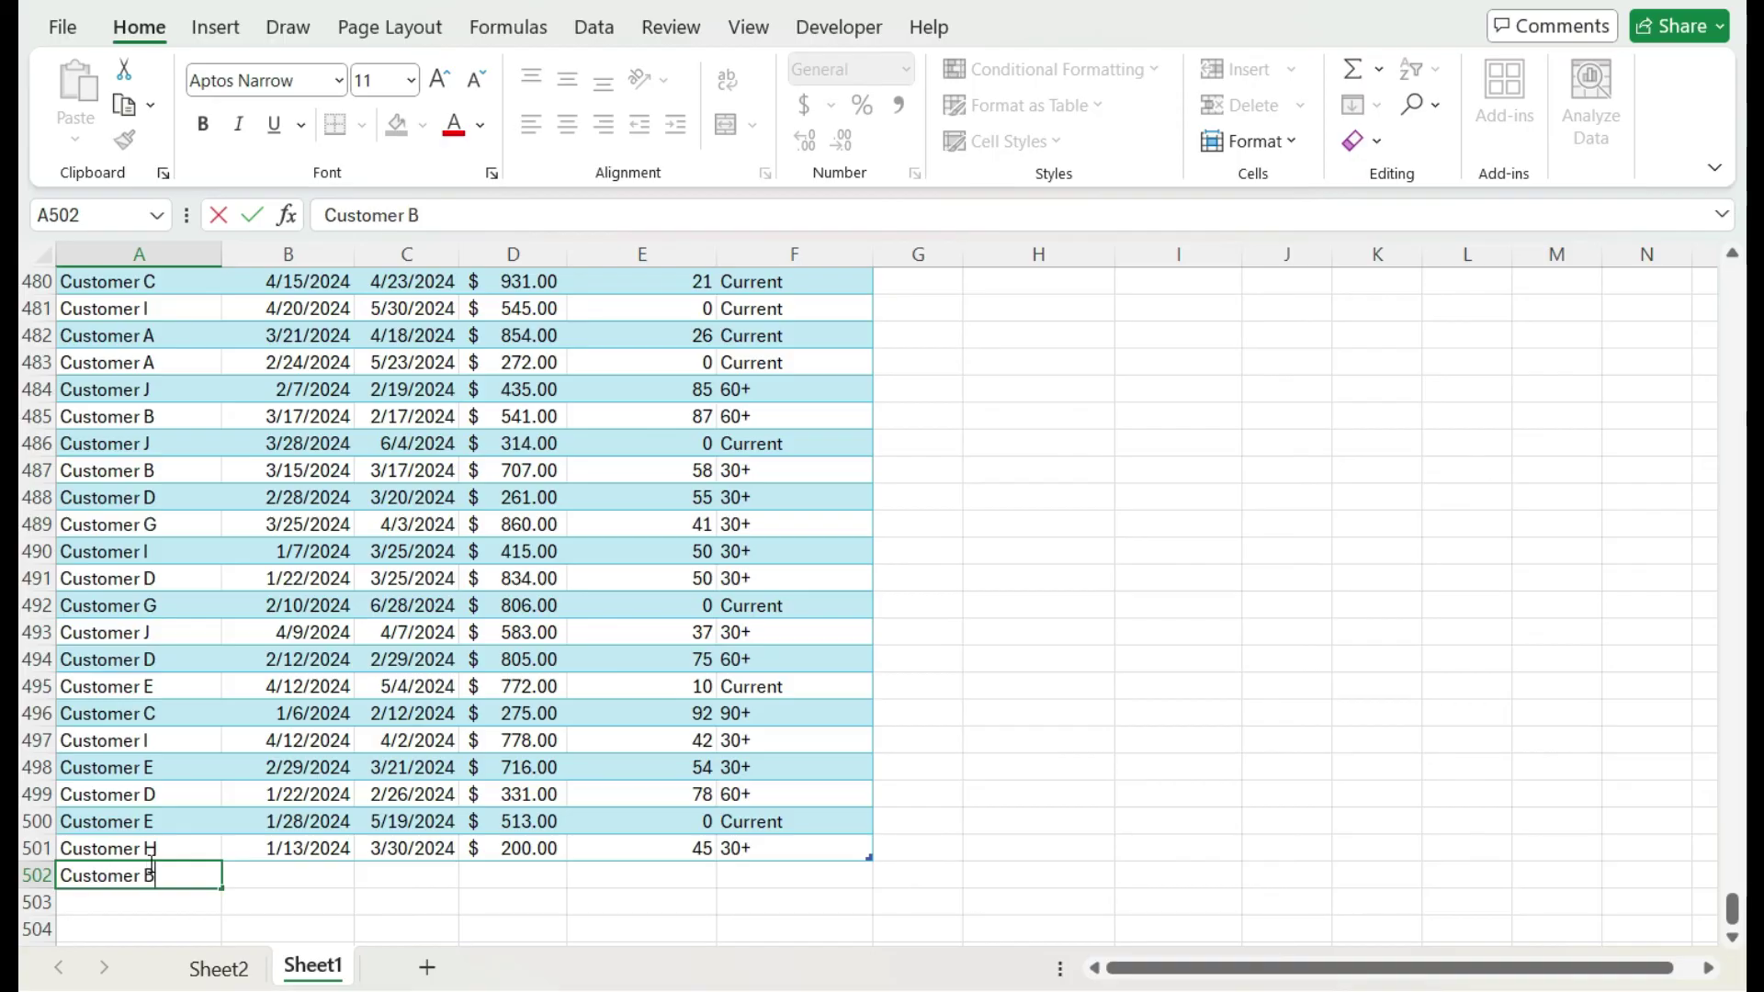
{"action": "key", "text": "Tab"}
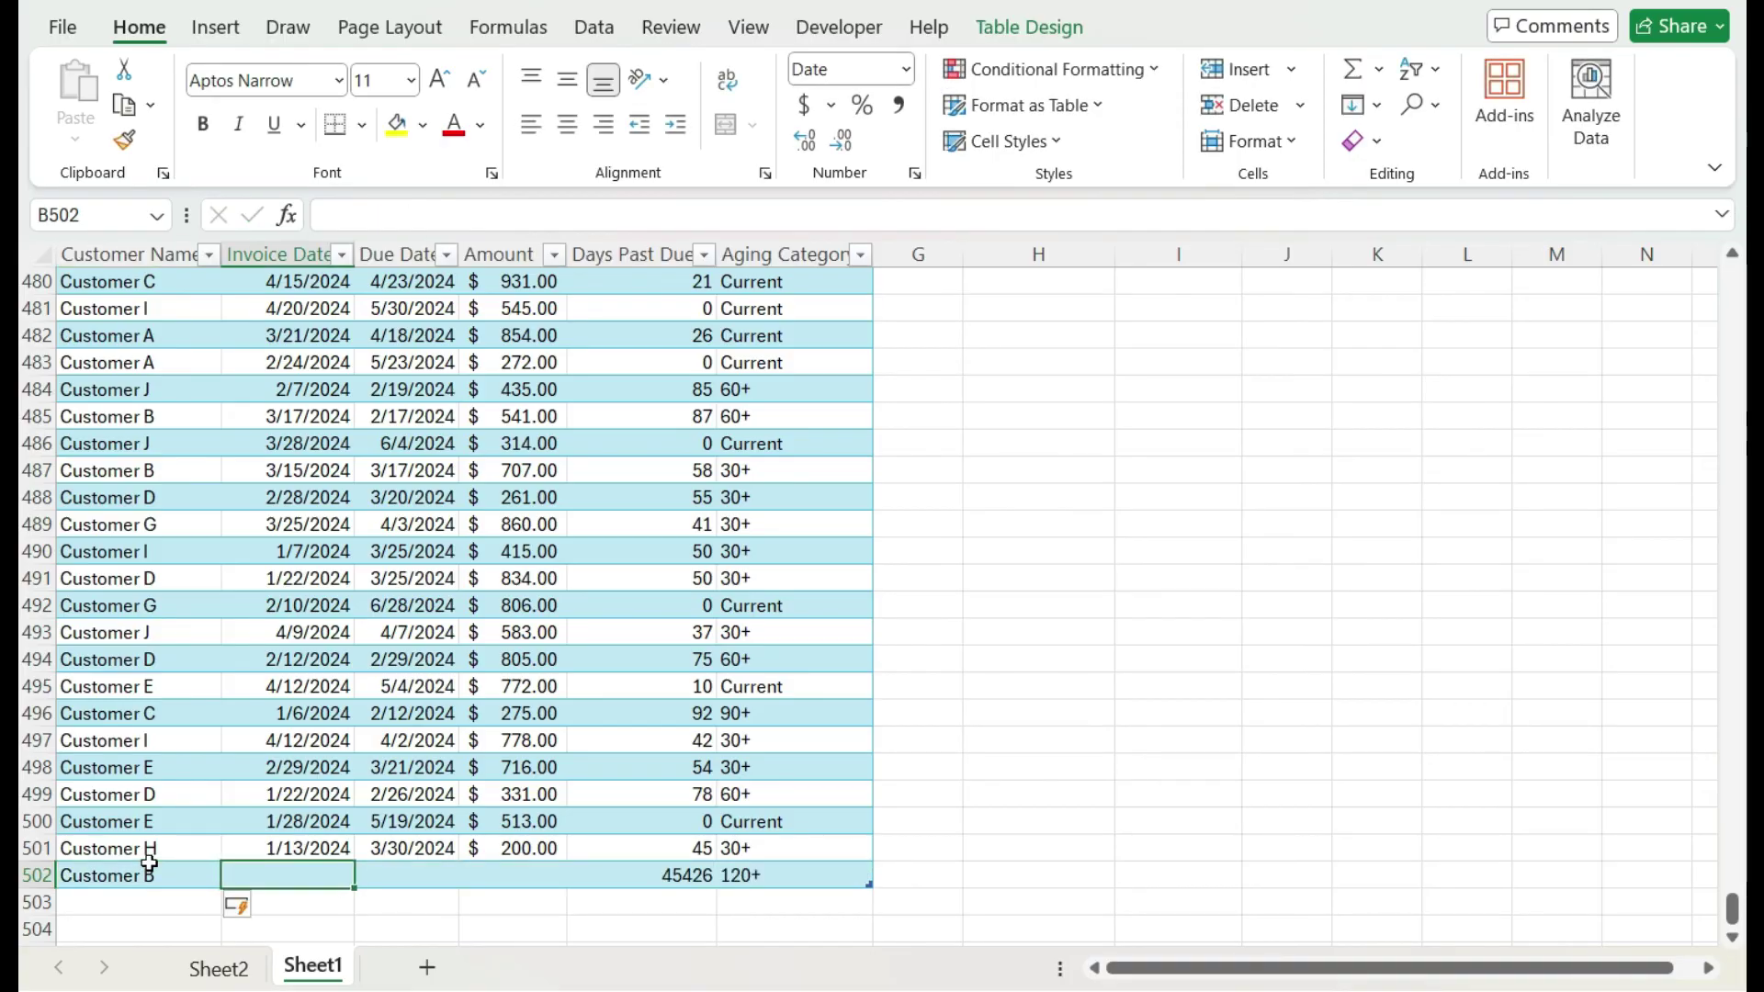
{"action": "type", "text": "jan 1, 2022"}
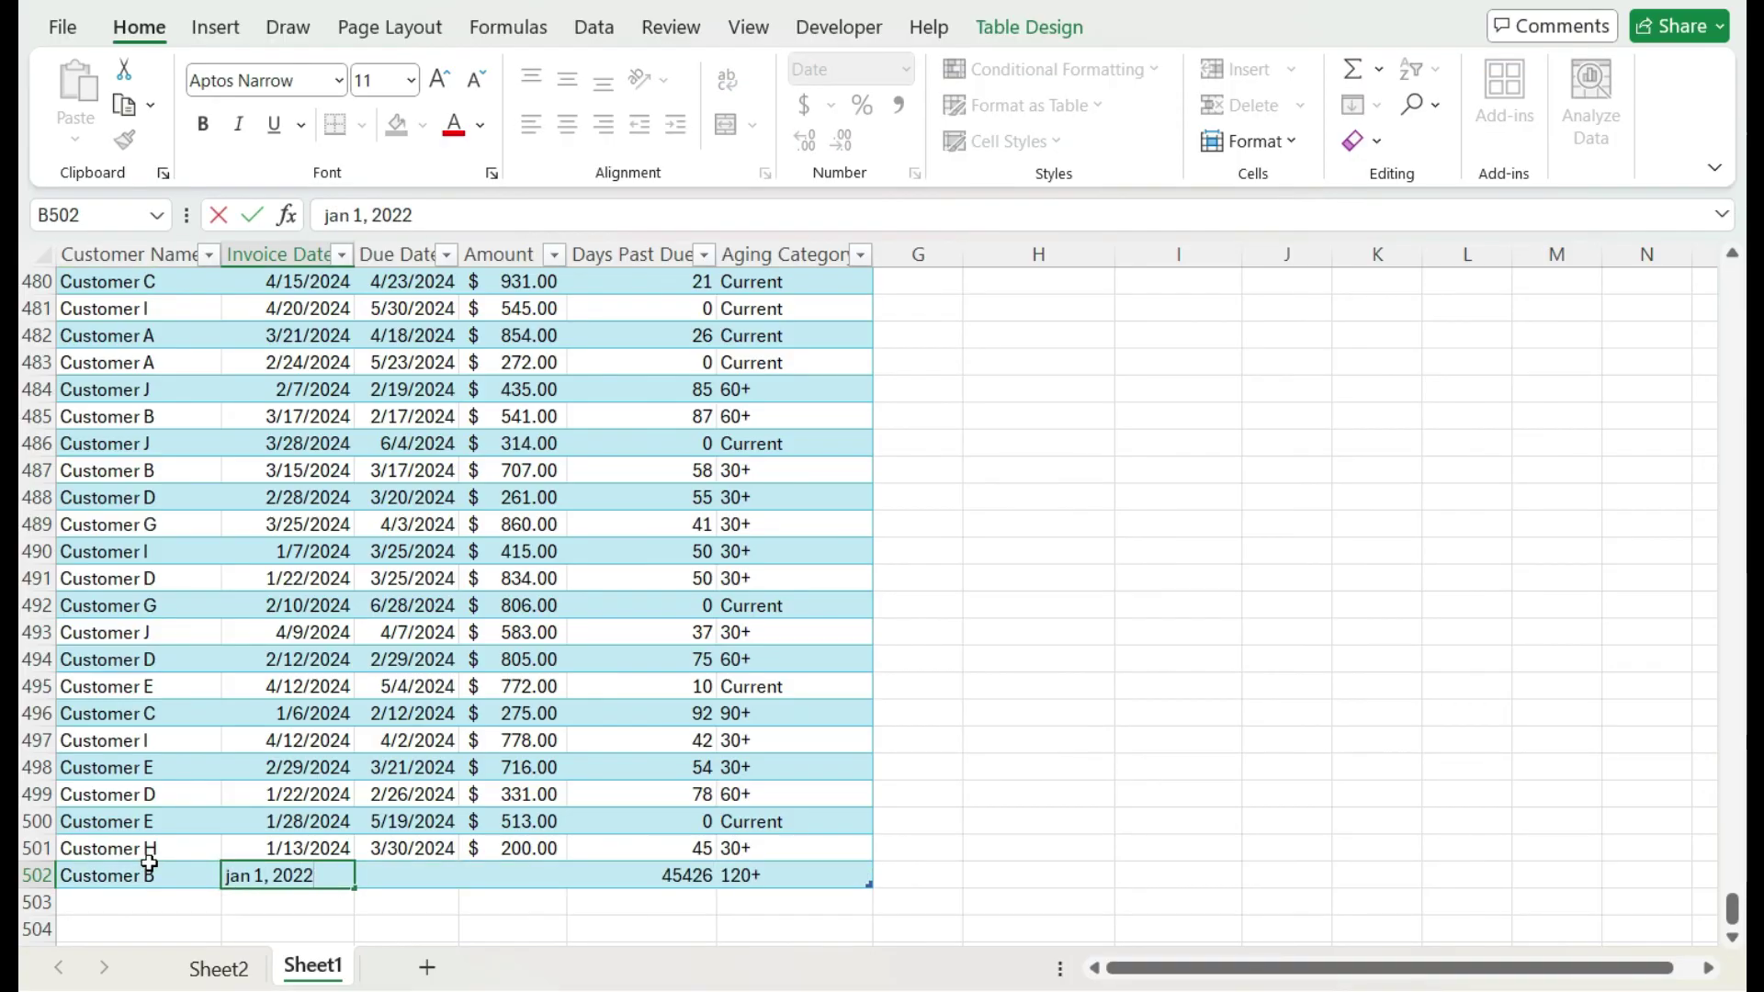
{"action": "key", "text": "Tab"}
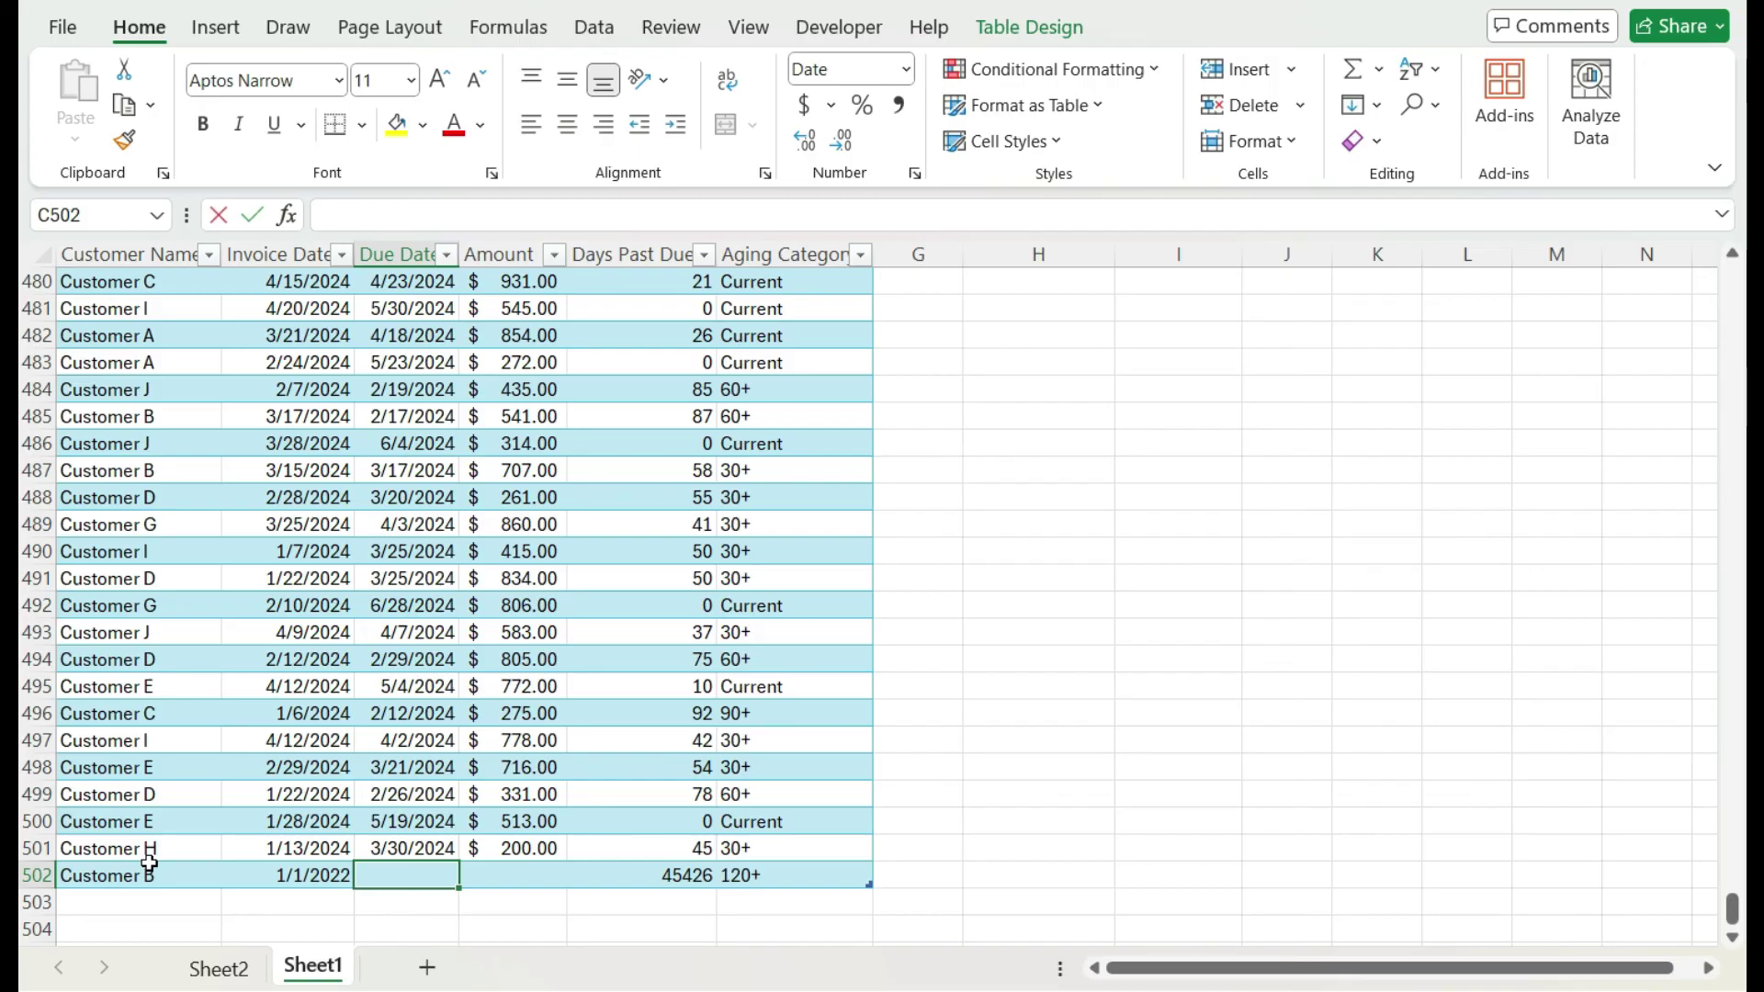
{"action": "type", "text": "jan"}
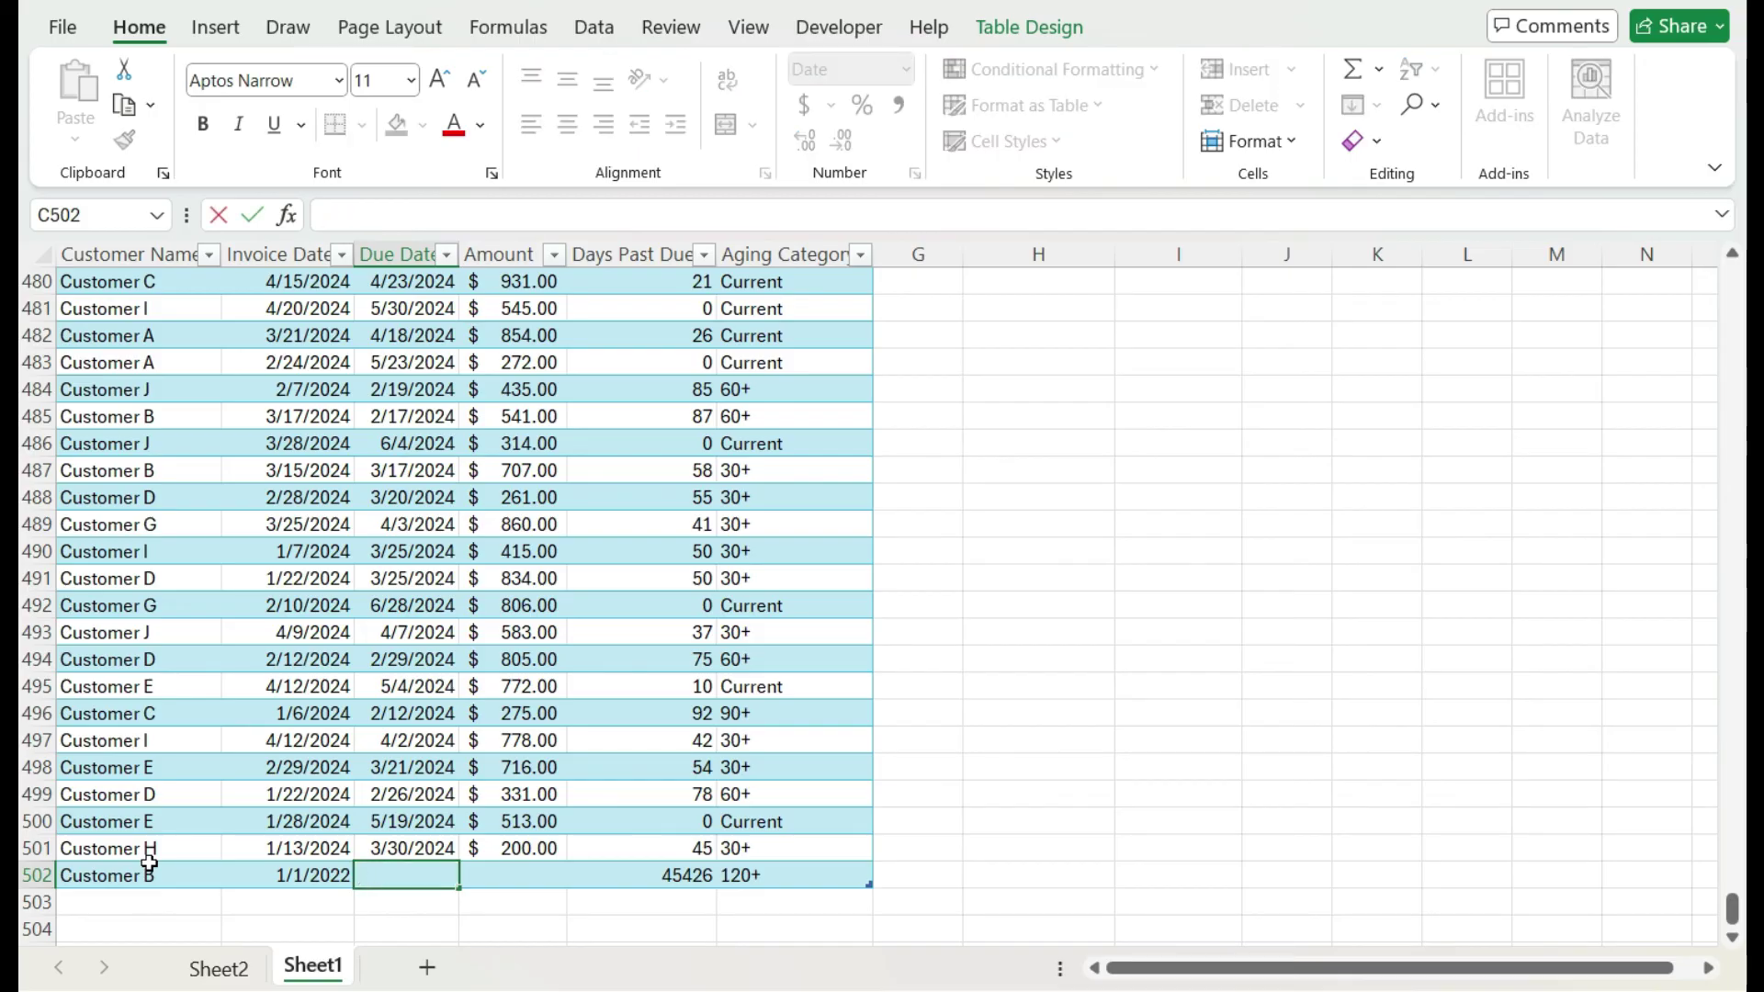
{"action": "type", "text": "apr 1, 2022"}
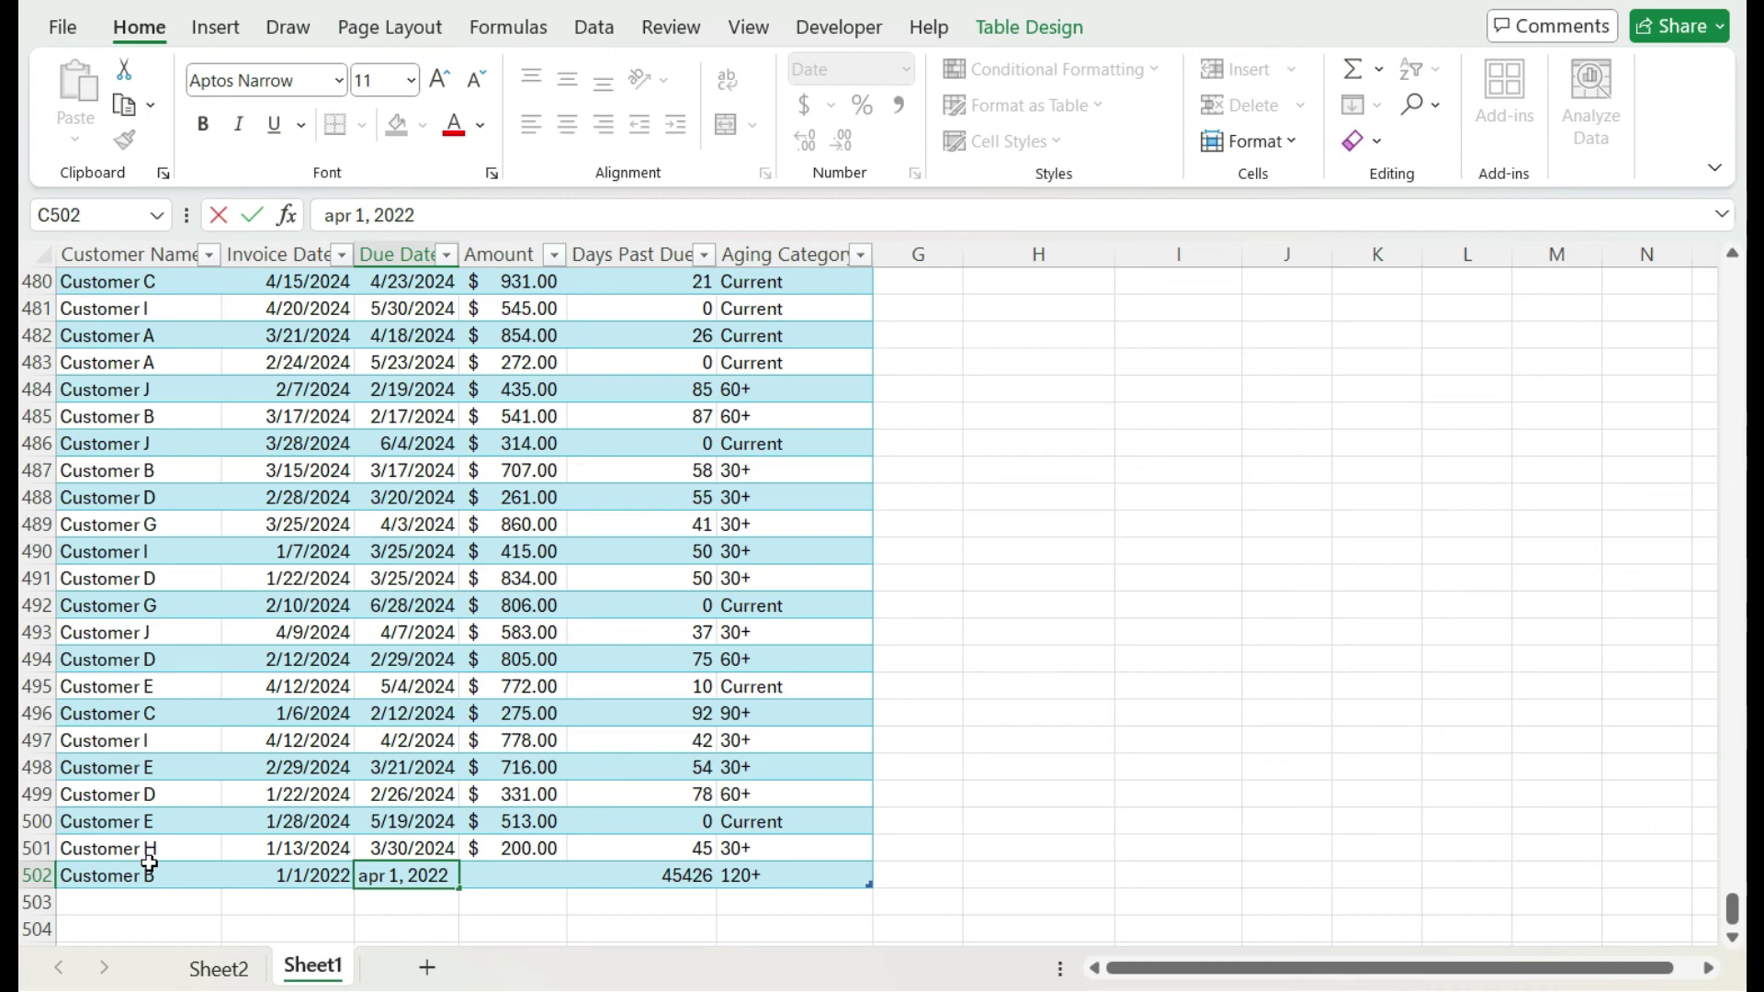
{"action": "key", "text": "Tab"}
{"action": "type", "text": "1"}
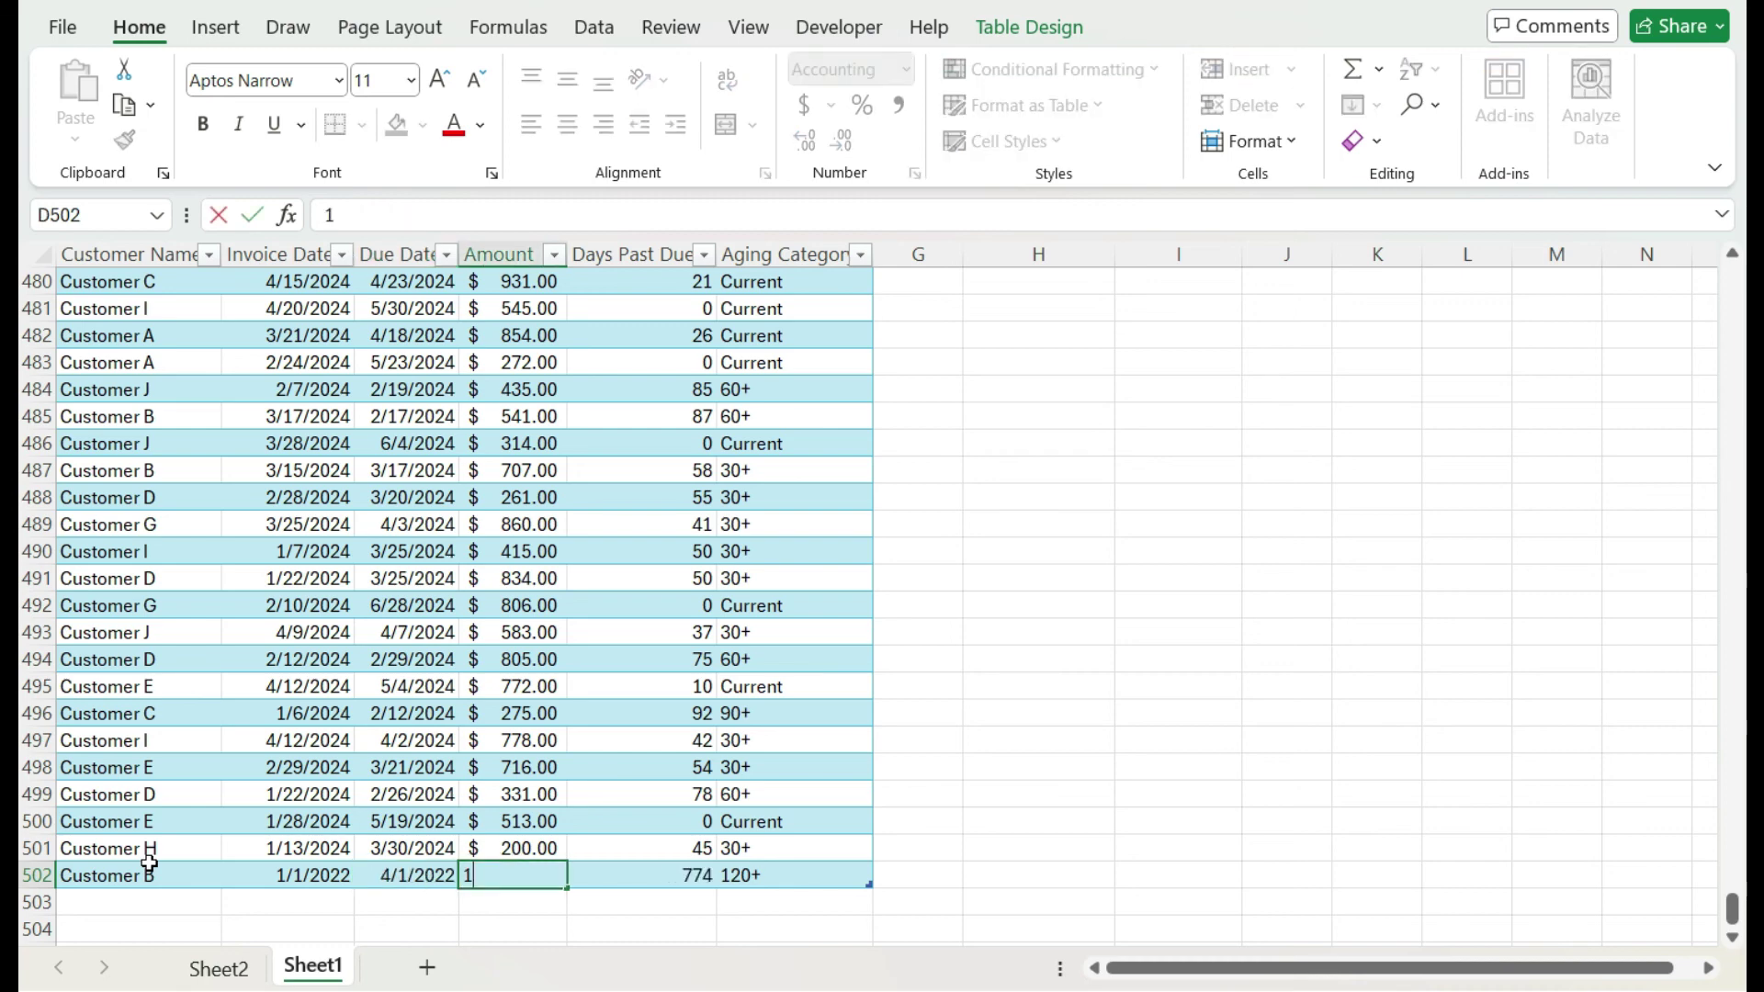
{"action": "key", "text": "Return"}
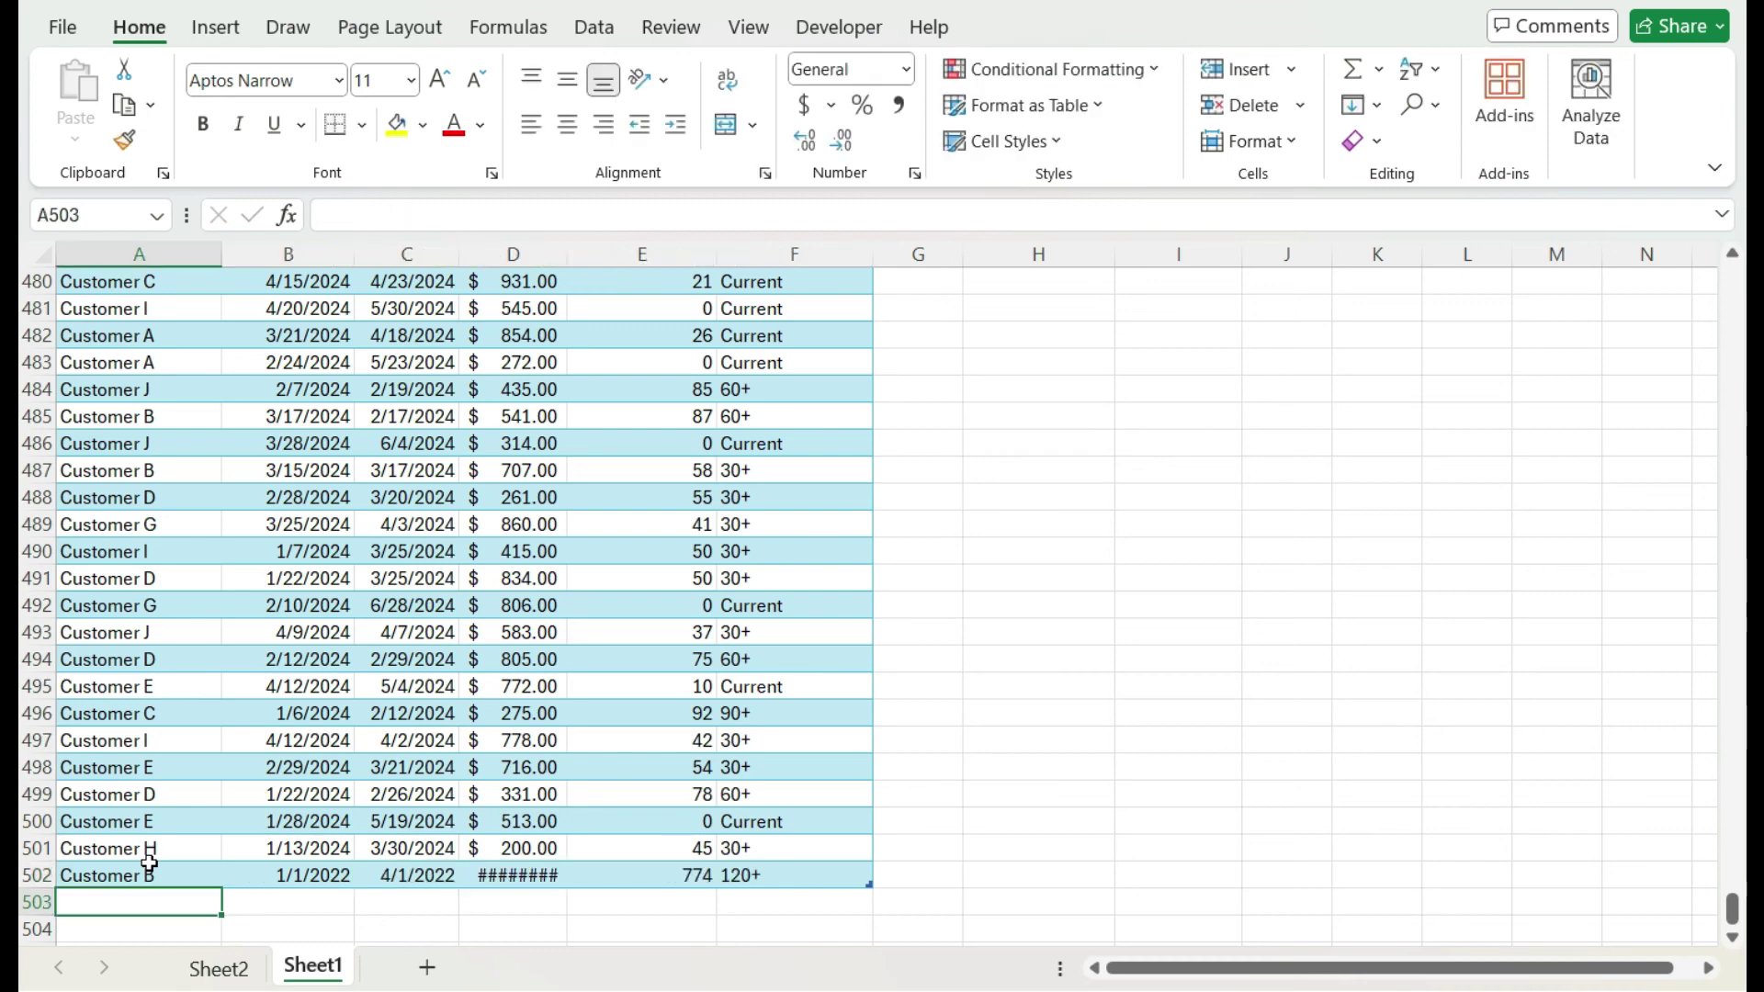
{"action": "double_click", "coordinate": [566, 252]}
{"action": "left_click", "coordinate": [235, 967]}
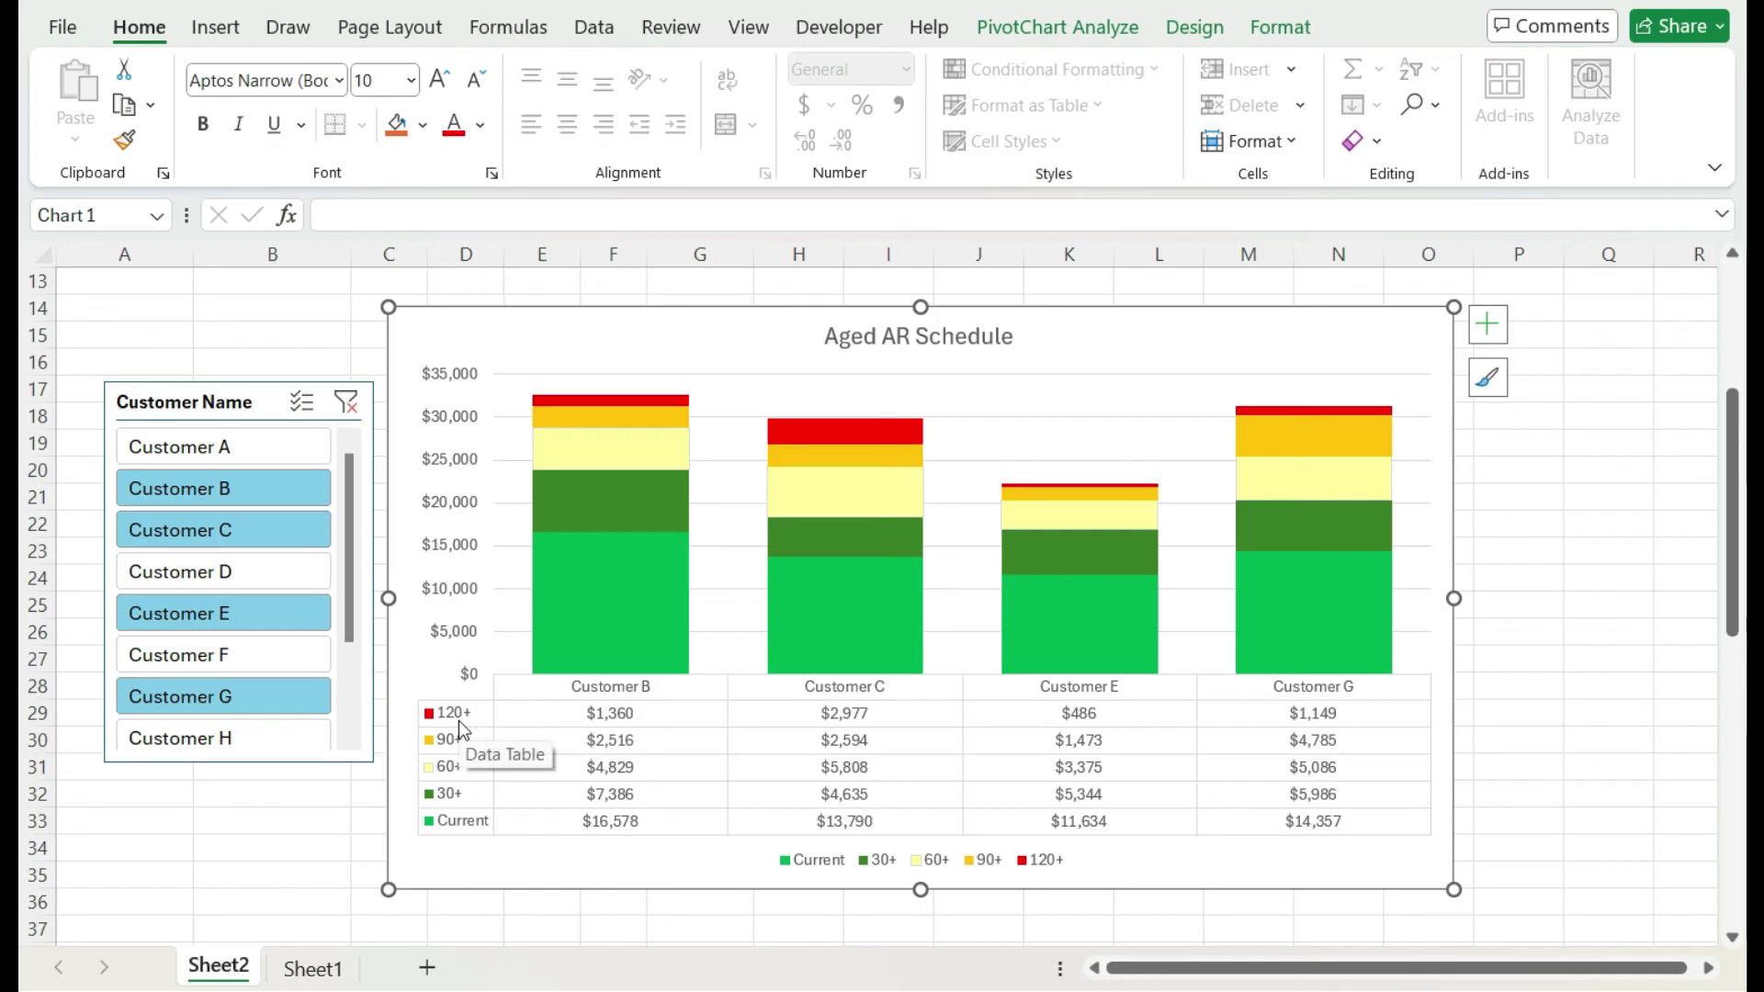
Step: Run Refresh All, verify the new invoice row on Sheet1, then go back to the chart on Sheet2
{"action": "left_click", "coordinate": [593, 30]}
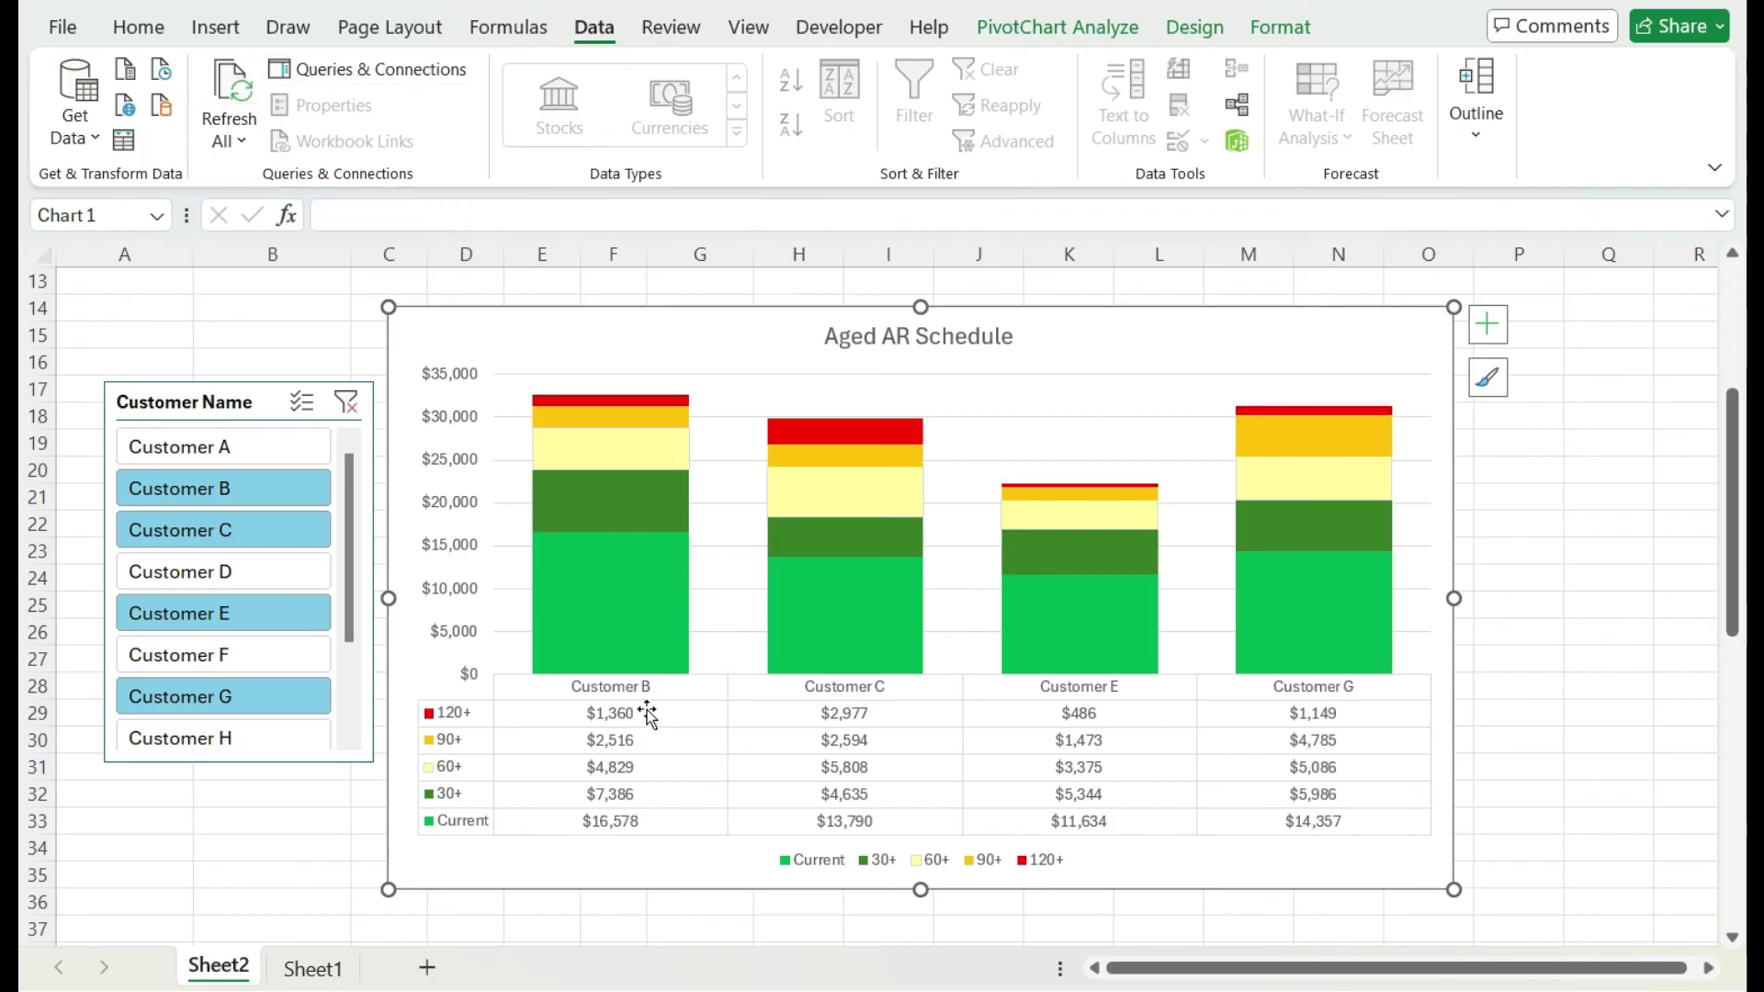
{"action": "left_click", "coordinate": [228, 92]}
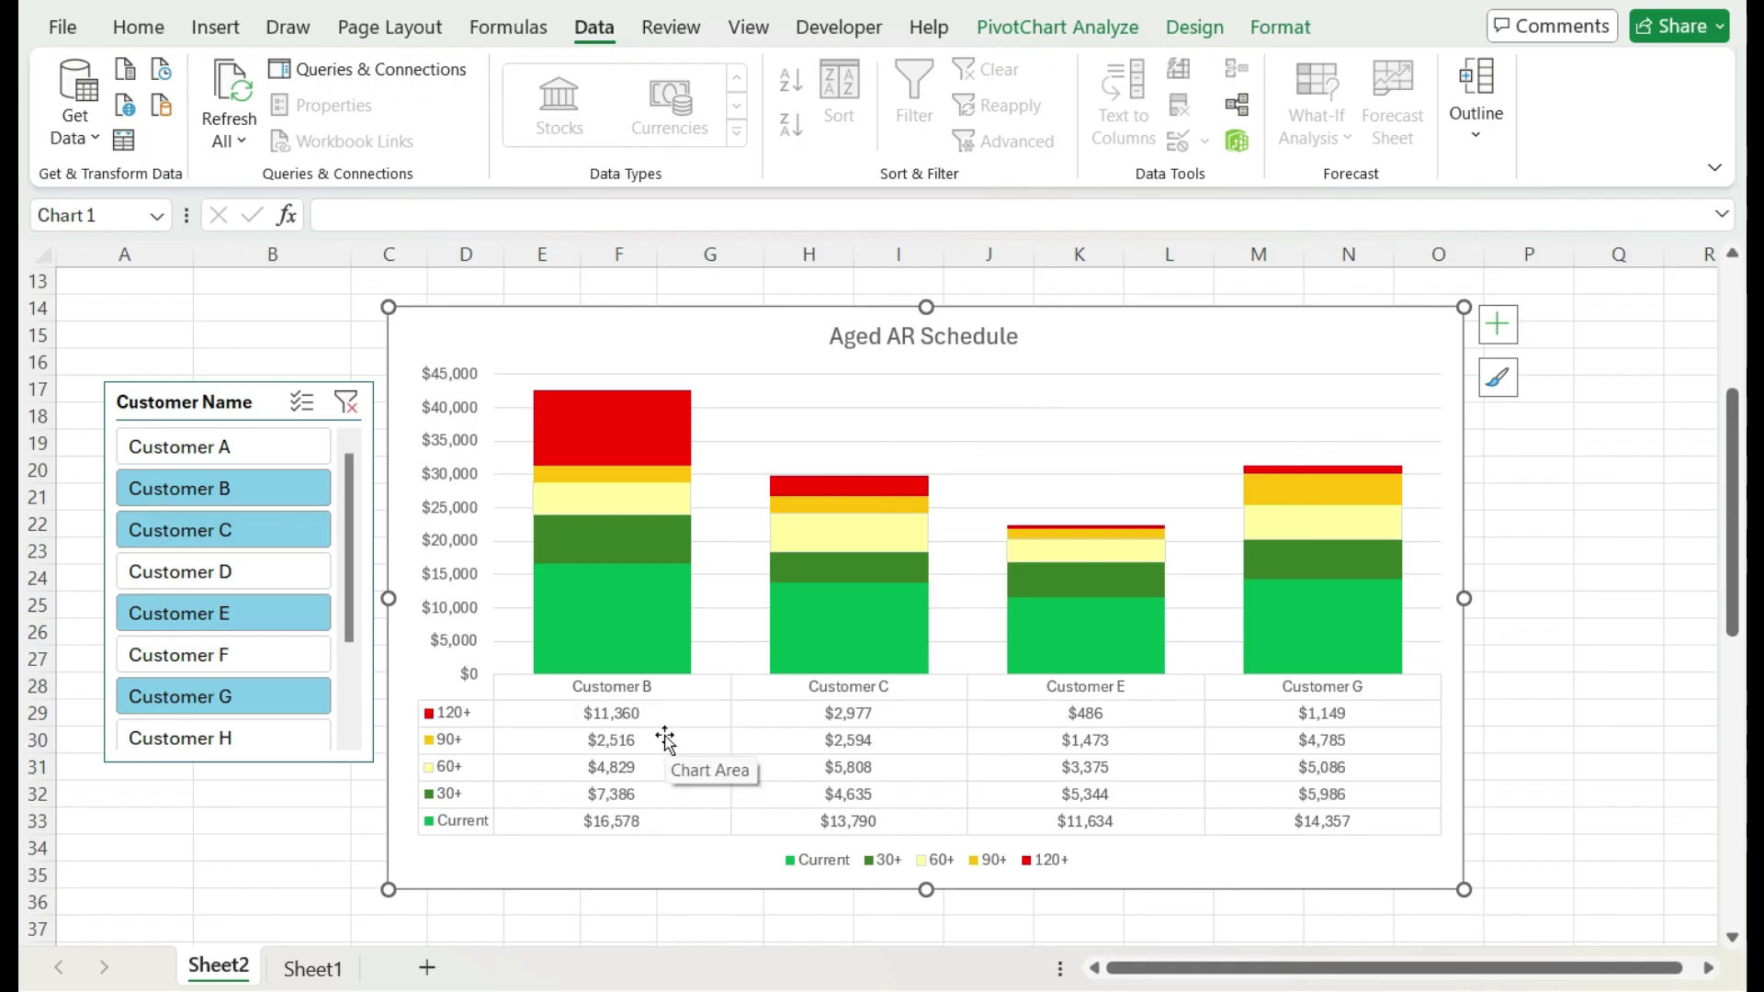
{"action": "left_click", "coordinate": [313, 970]}
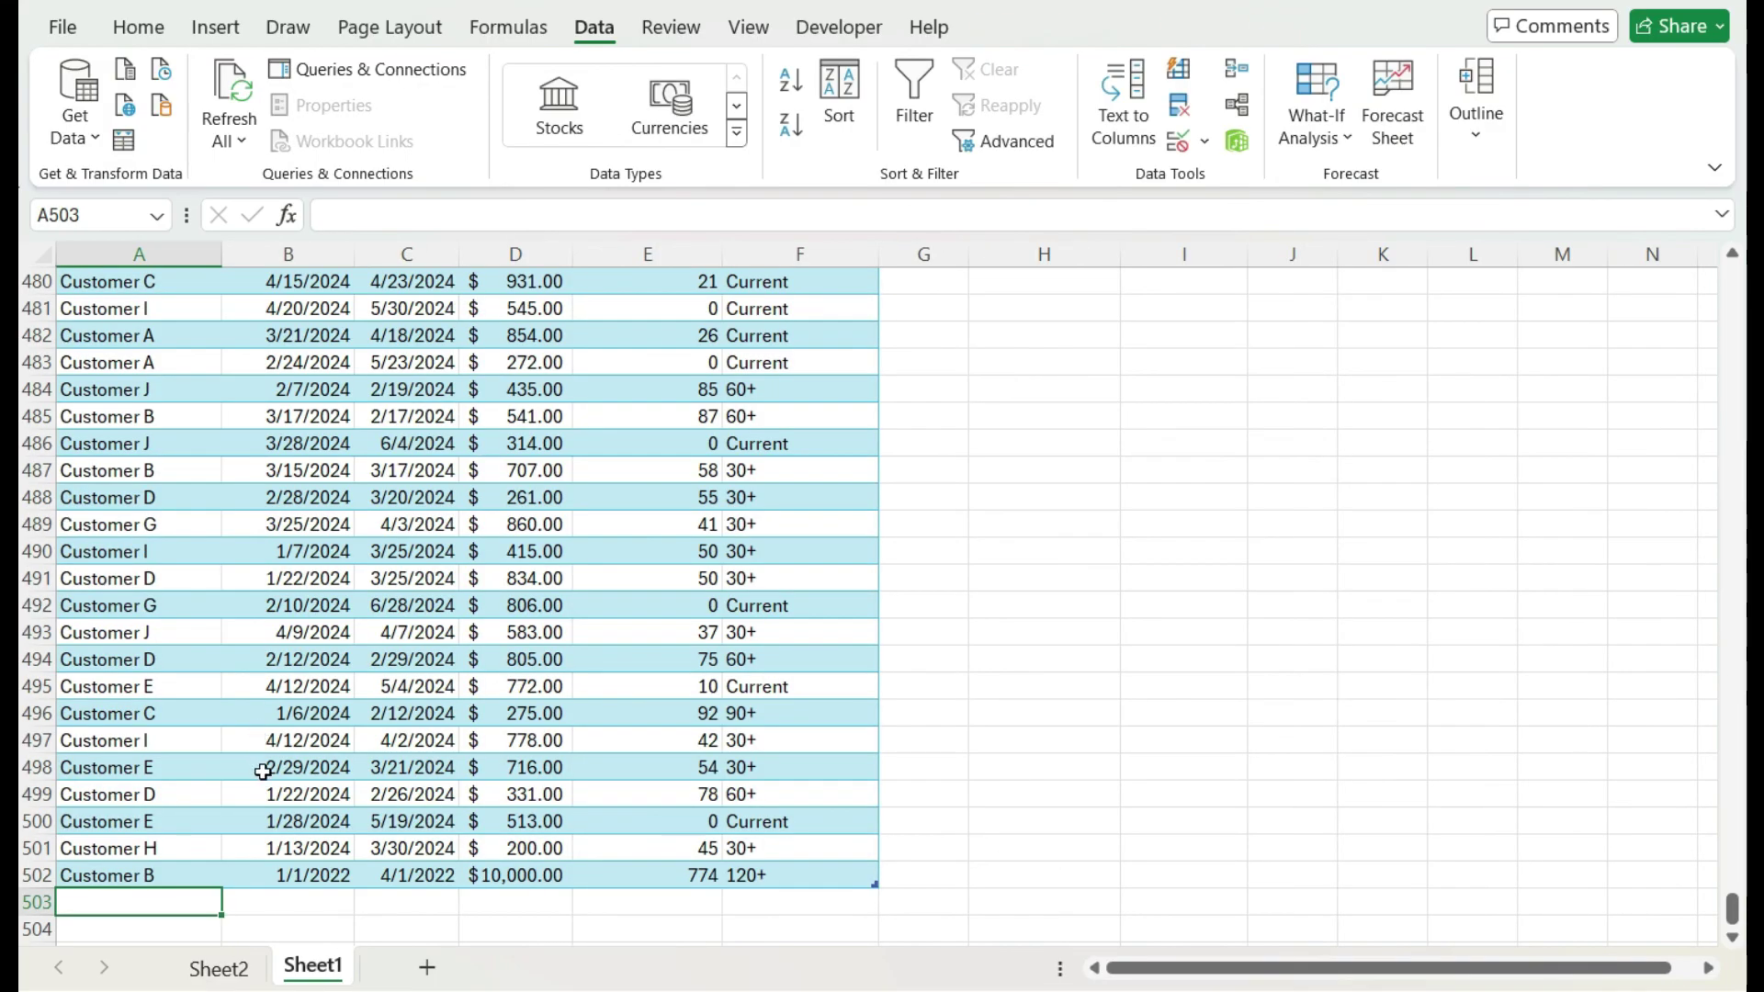
{"action": "scroll", "coordinate": [262, 772], "scroll_direction": "down", "scroll_amount": 1}
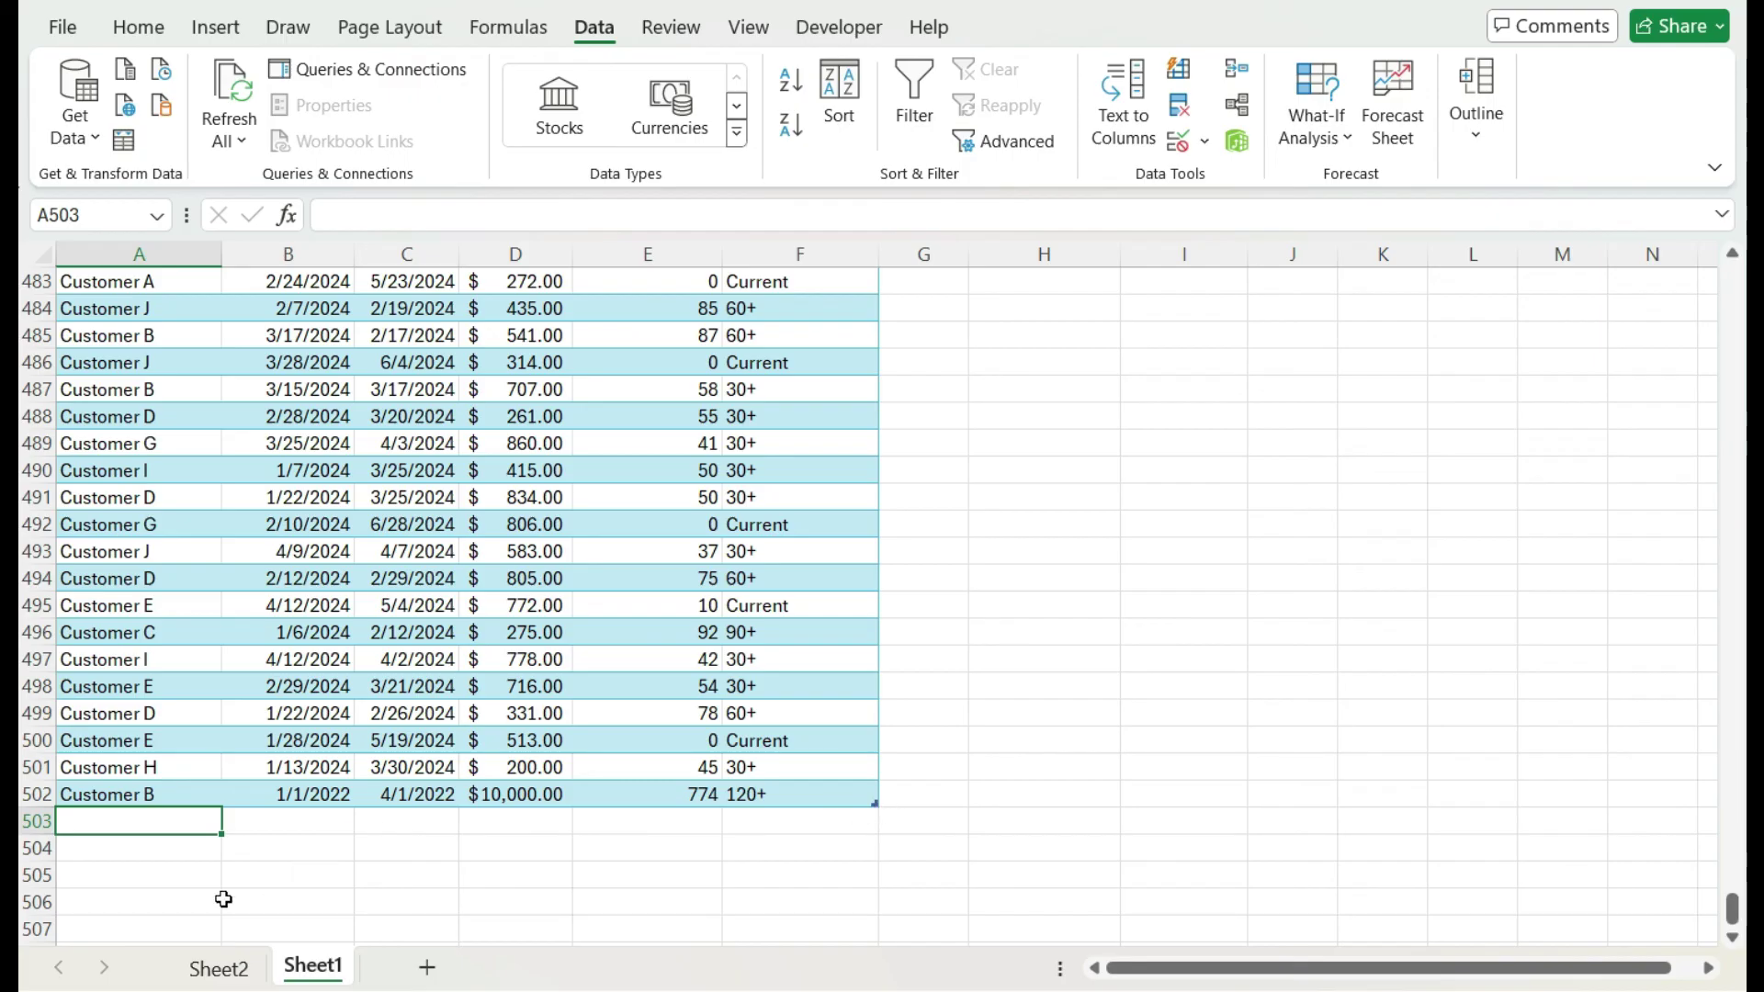
{"action": "left_click", "coordinate": [217, 968]}
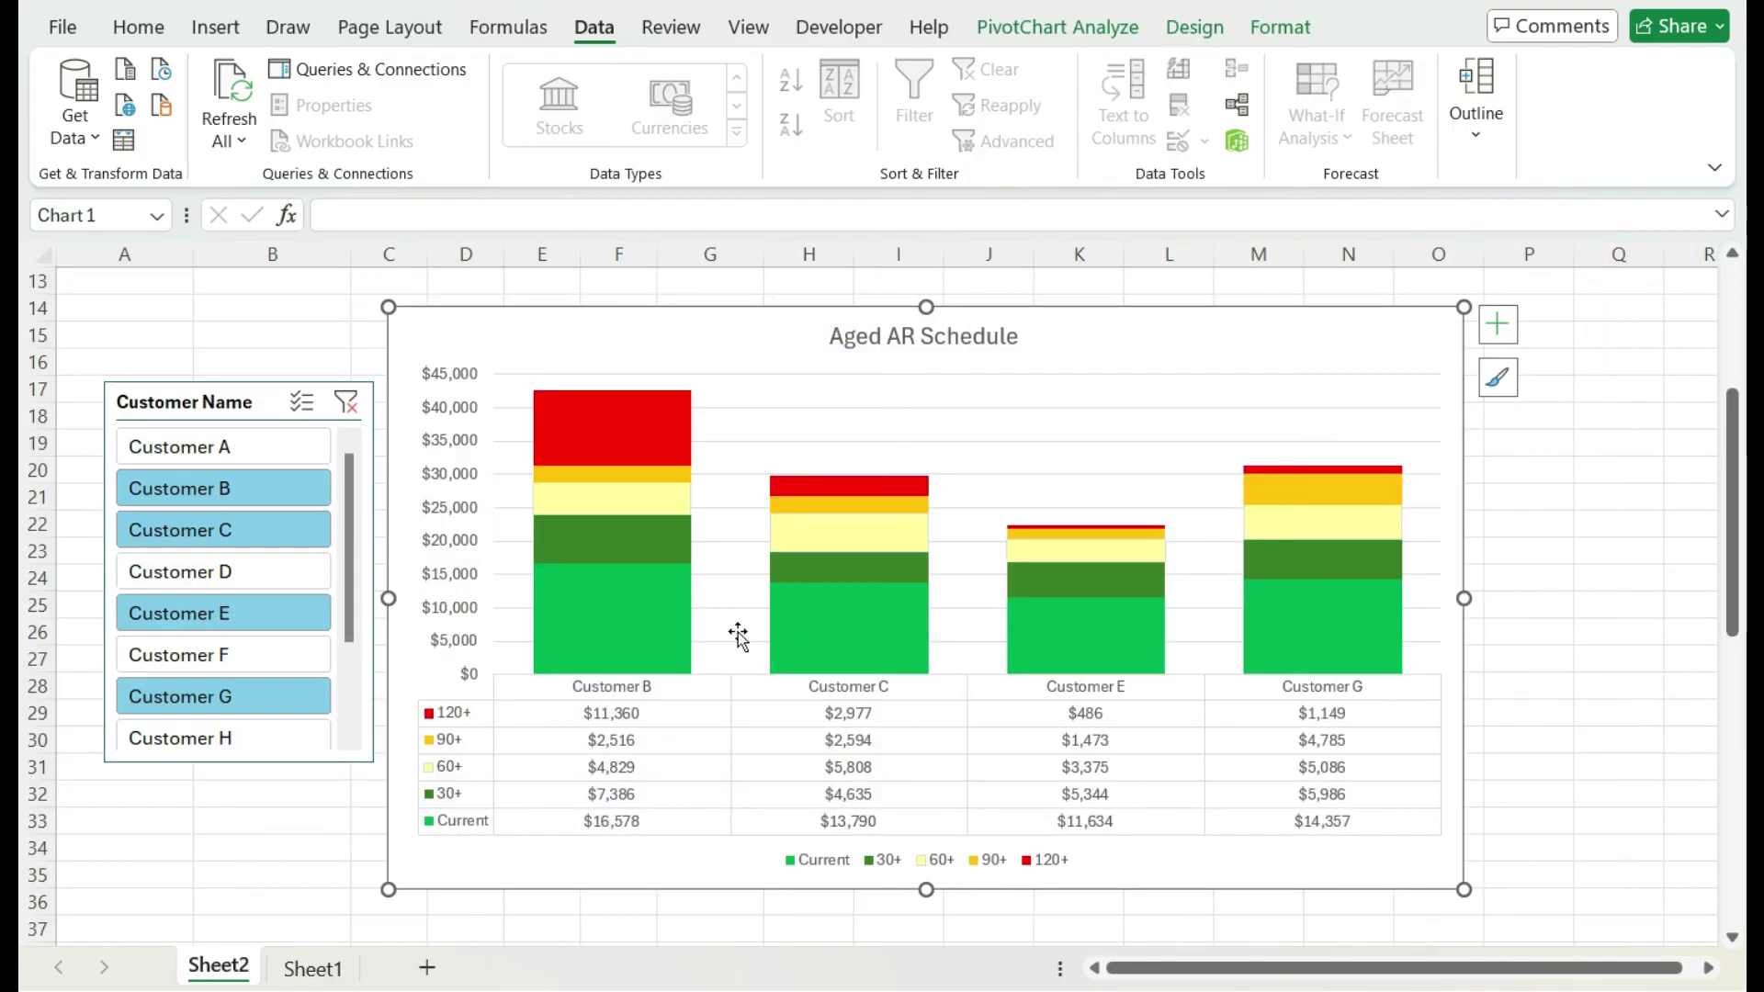
{"action": "scroll", "coordinate": [739, 636], "scroll_direction": "up", "scroll_amount": 4}
{"action": "left_click", "coordinate": [542, 442]}
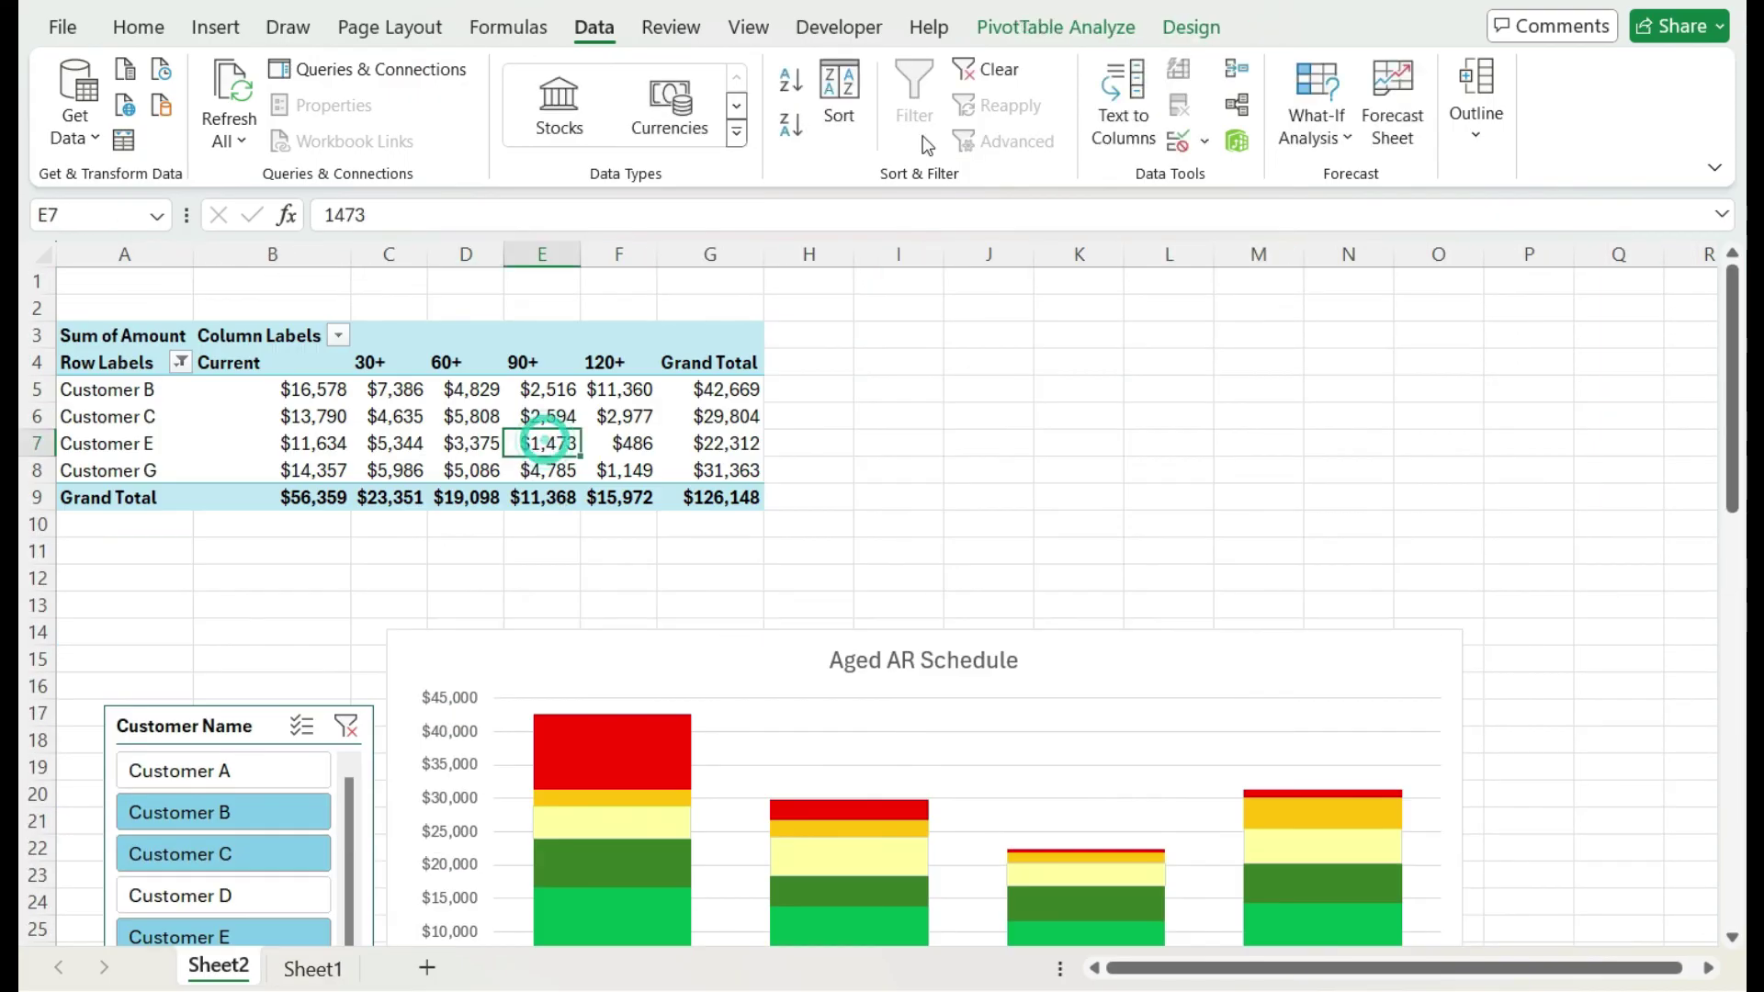
{"action": "left_click", "coordinate": [1020, 28]}
{"action": "left_click", "coordinate": [1036, 92]}
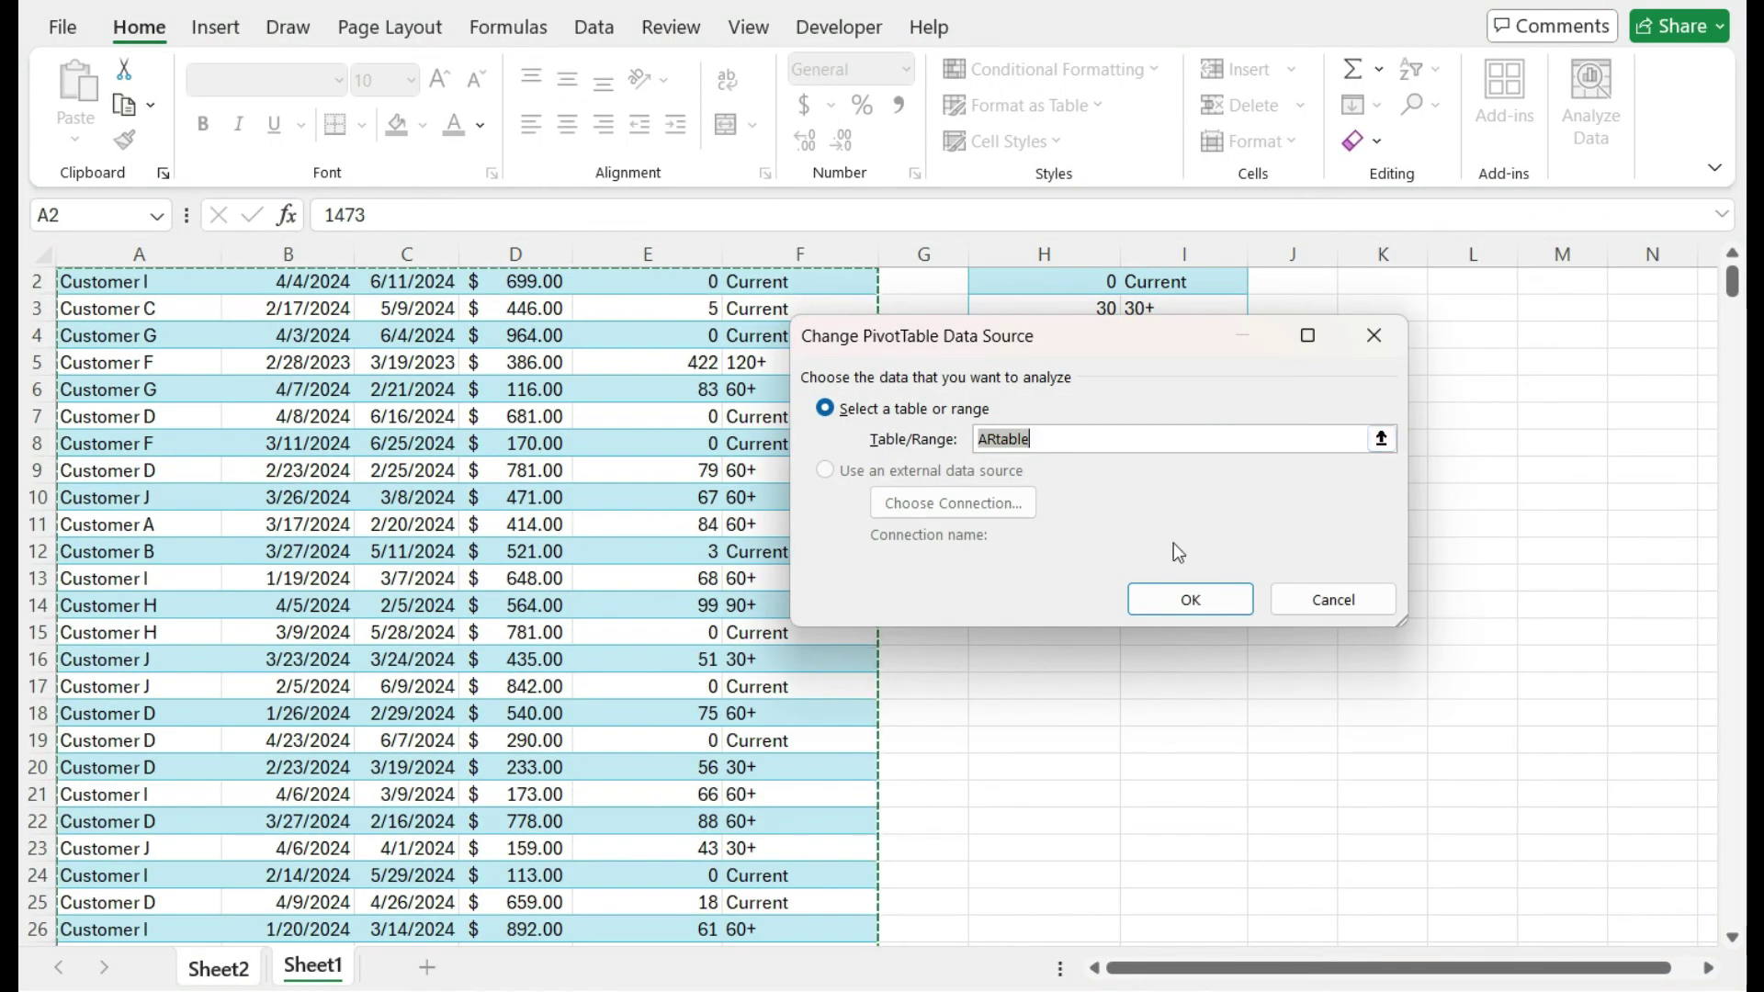
{"action": "left_click", "coordinate": [1188, 597]}
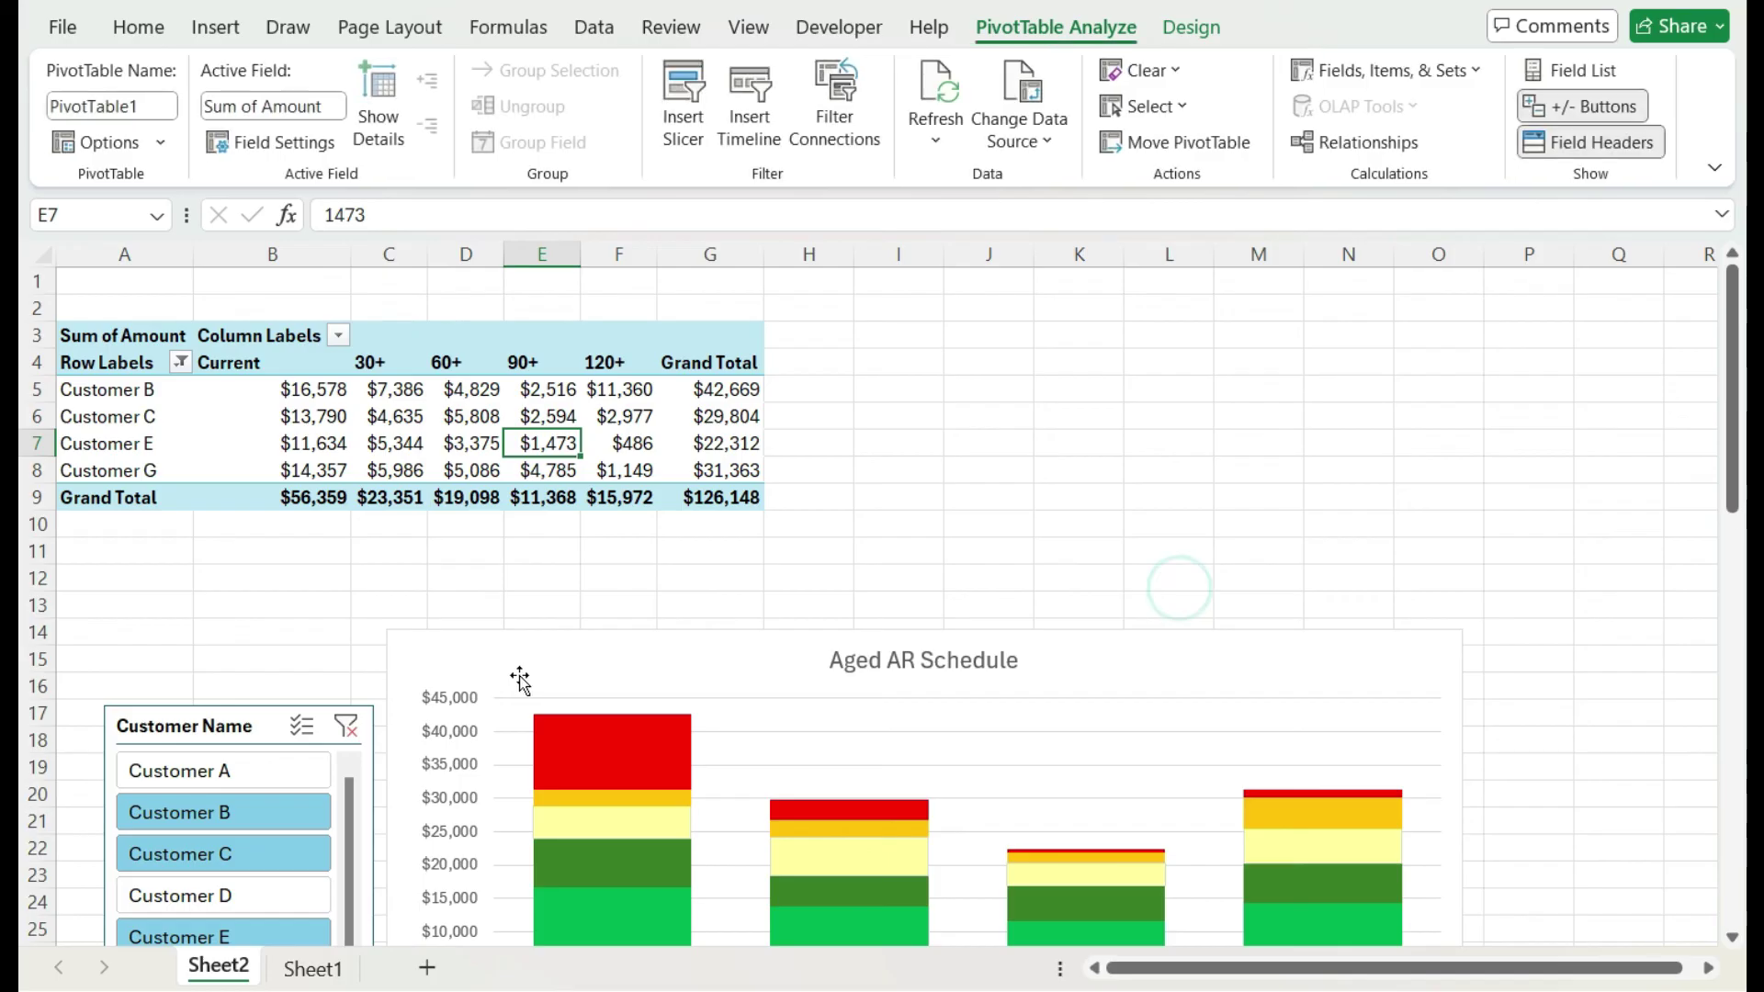
{"action": "scroll", "coordinate": [520, 680], "scroll_direction": "down", "scroll_amount": 4}
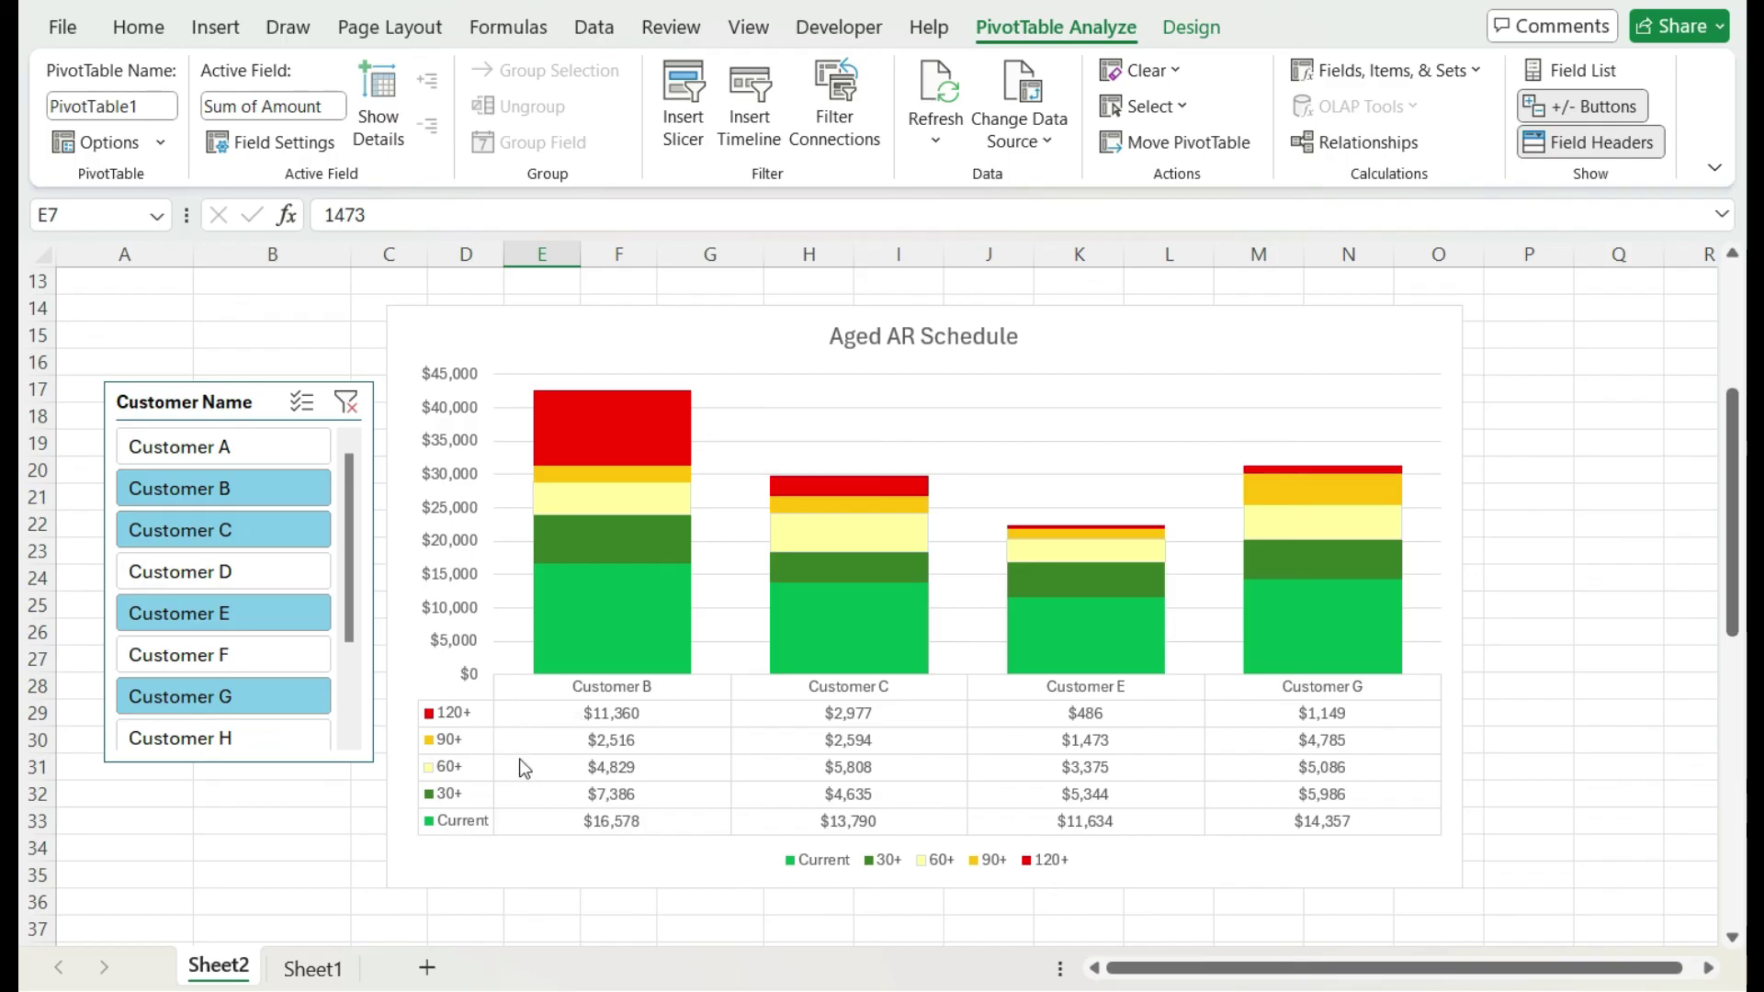
{"action": "scroll", "coordinate": [524, 772], "scroll_direction": "up", "scroll_amount": 4}
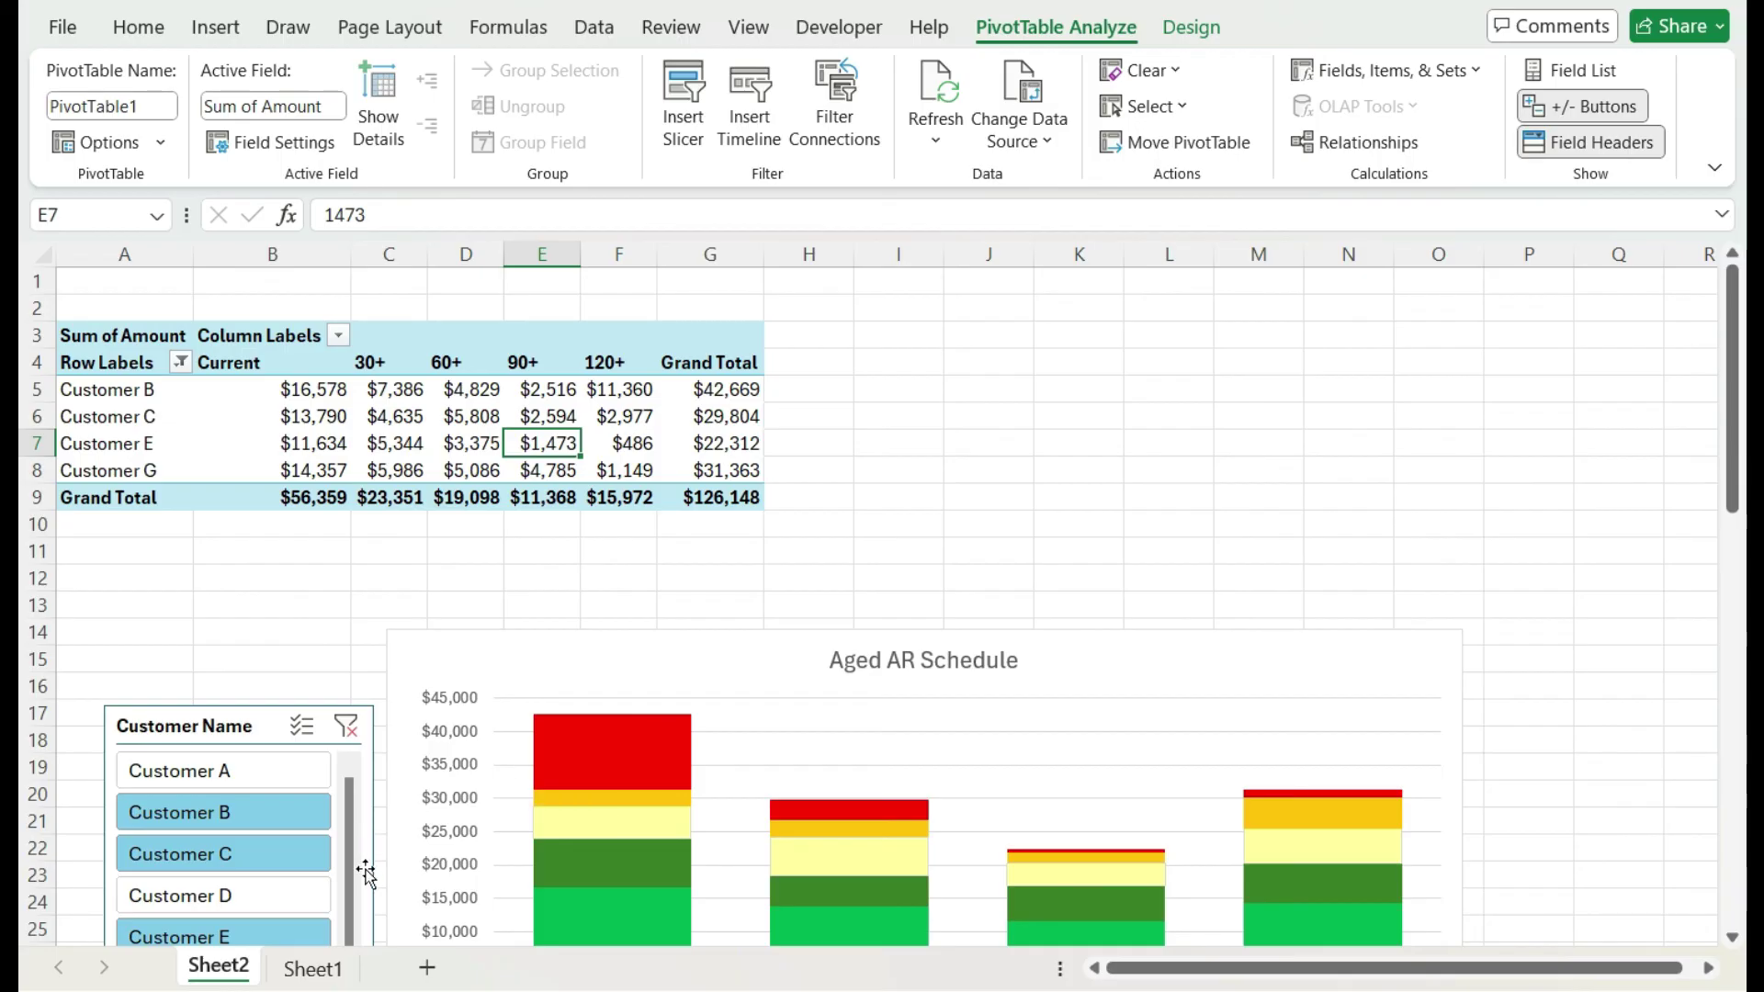
{"action": "scroll", "coordinate": [792, 698], "scroll_direction": "down", "scroll_amount": 3}
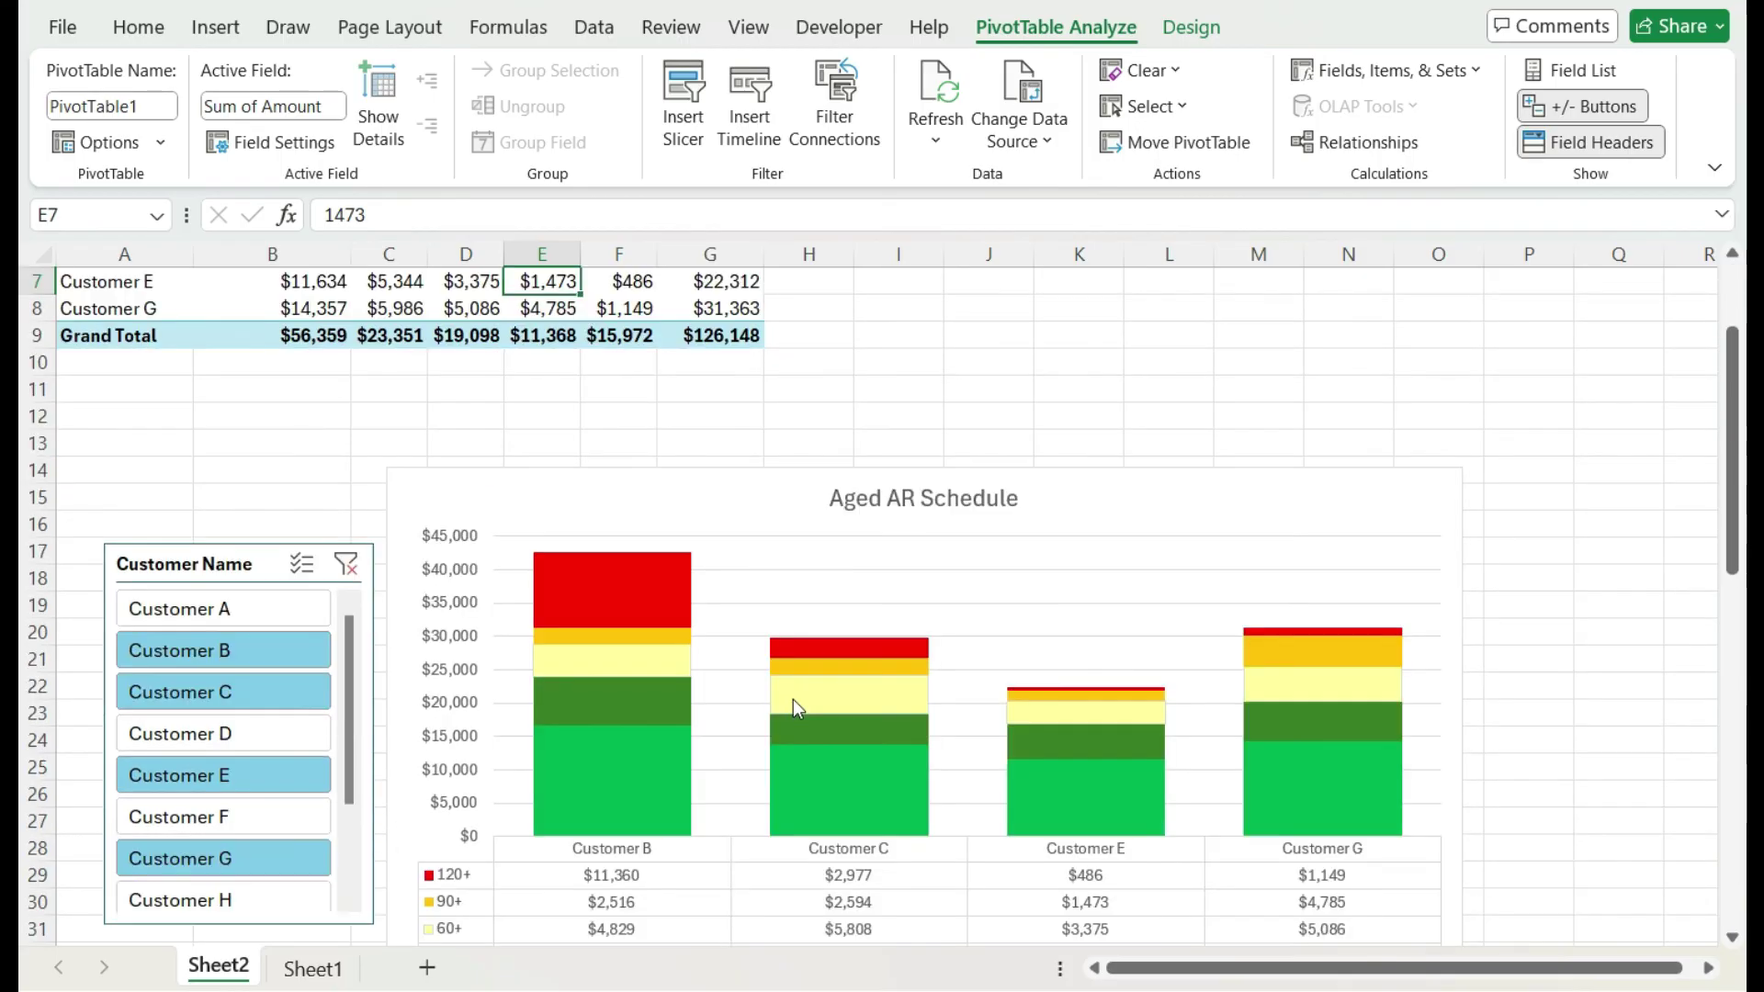